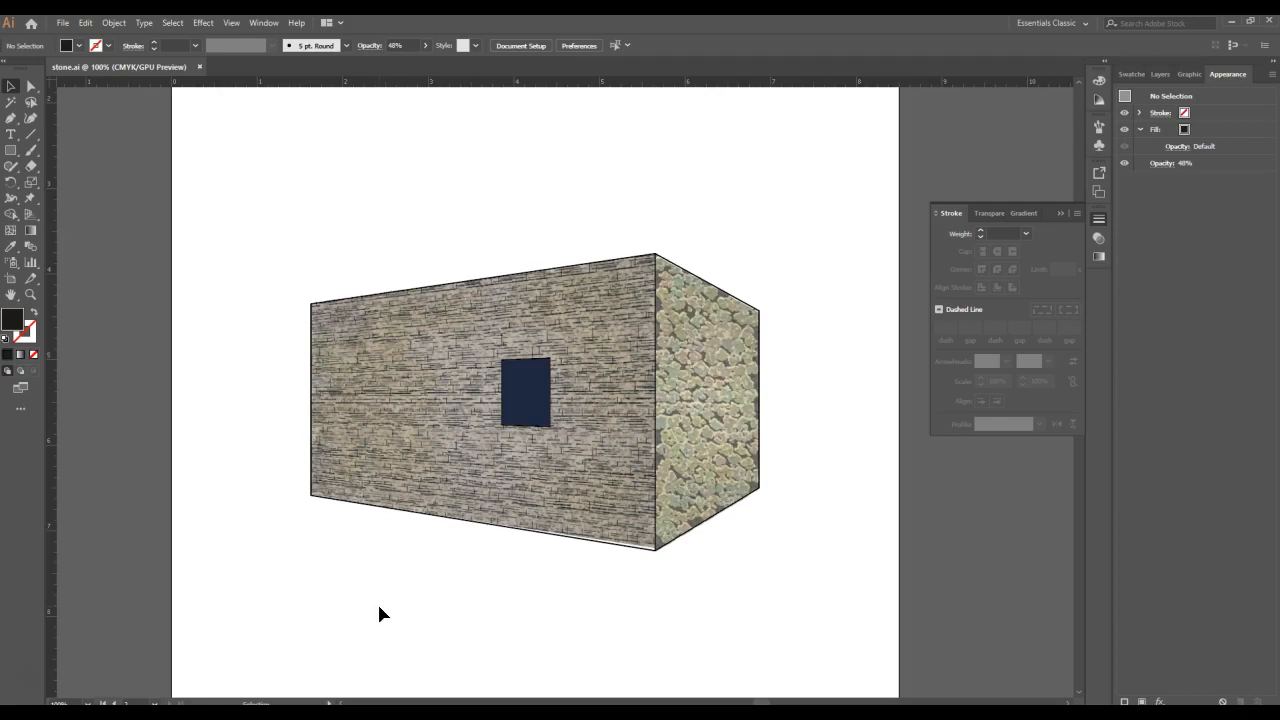
- Unlock the stone wall 1 and window layers and delete the textured walls and window fill, keeping the base lines
click(1164, 74)
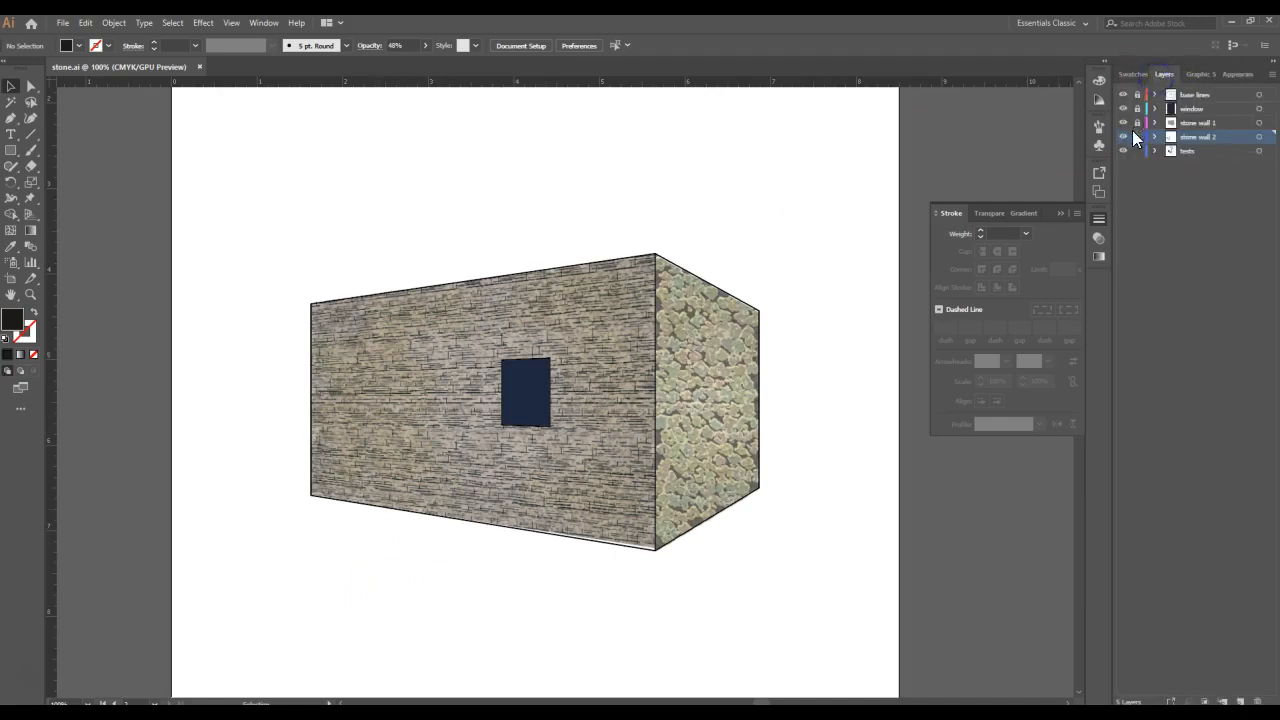
click(1137, 122)
click(1137, 108)
drag(743, 188, 500, 437)
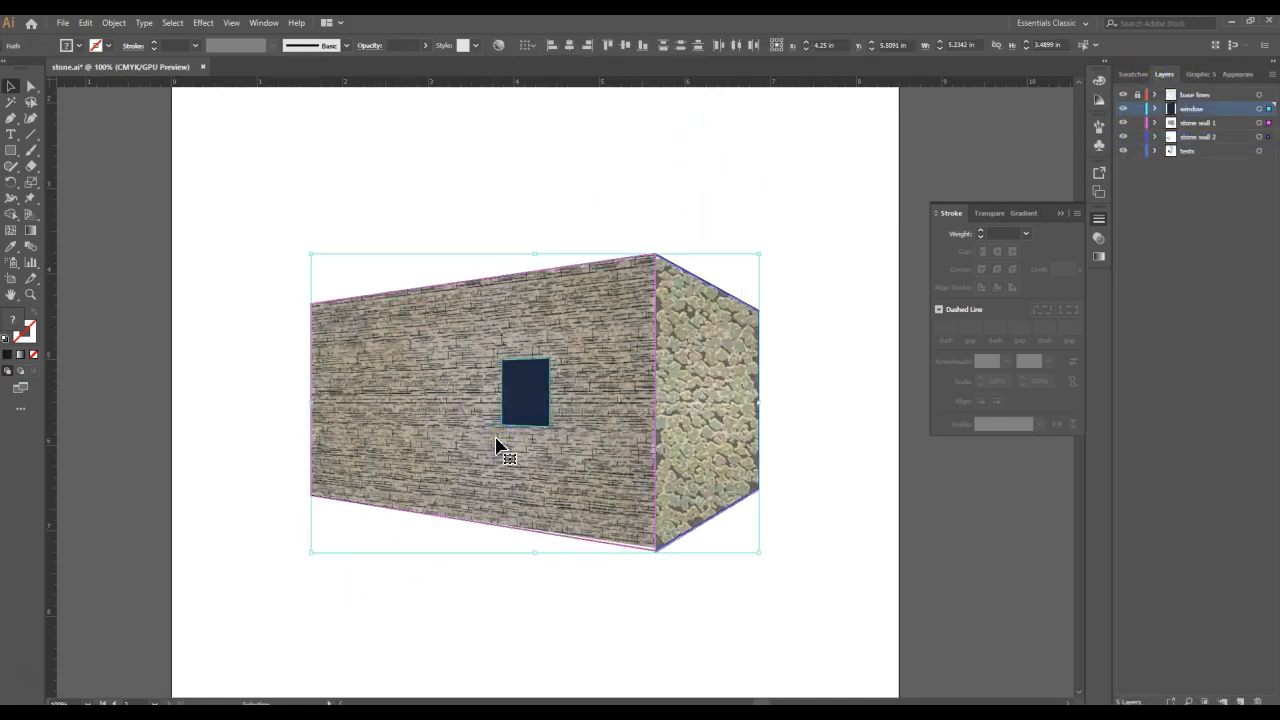
key(Delete)
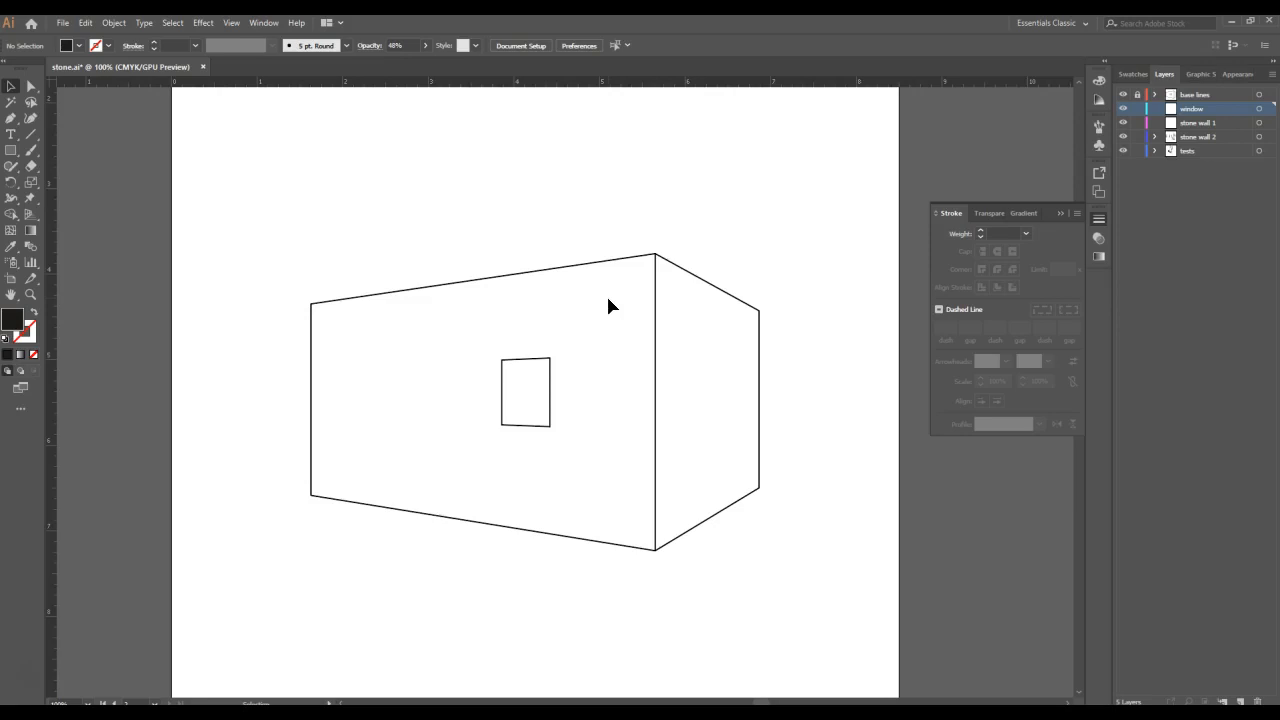
- Make the stone wall 1 layer active and set the fill to the light grey swatch D8D8D8
click(1220, 123)
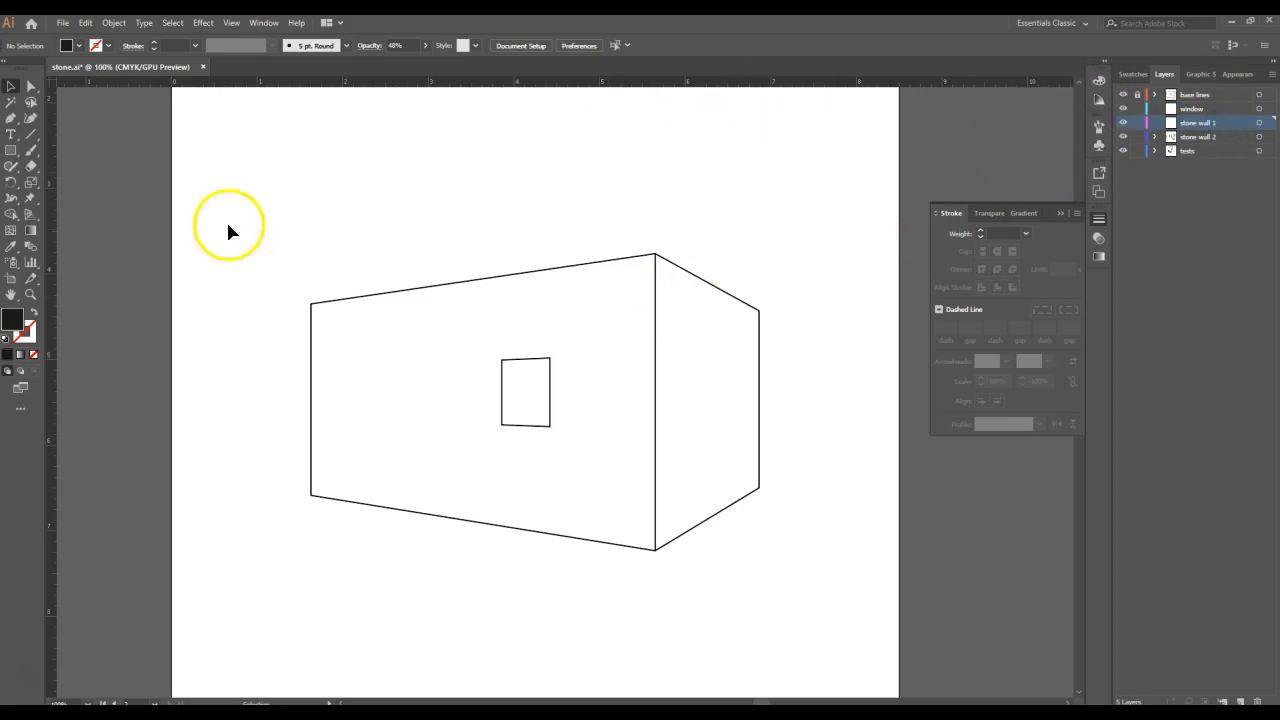
double_click(14, 321)
click(615, 271)
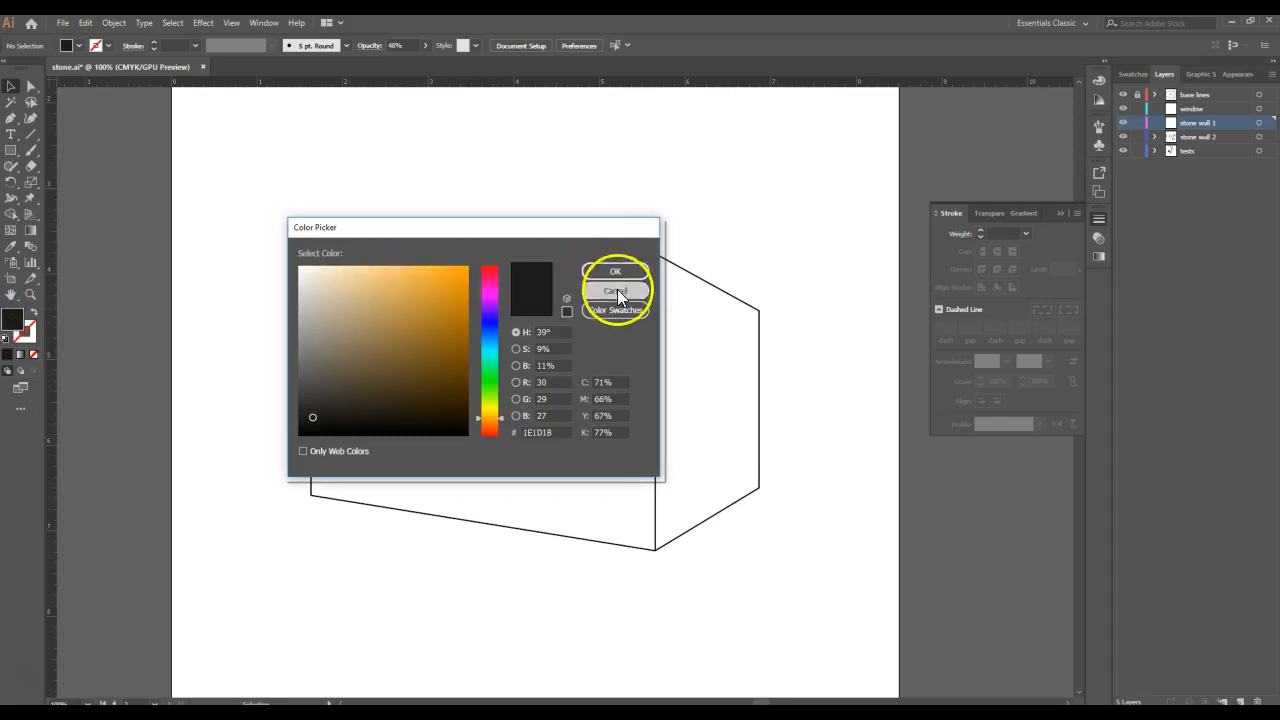
click(1130, 75)
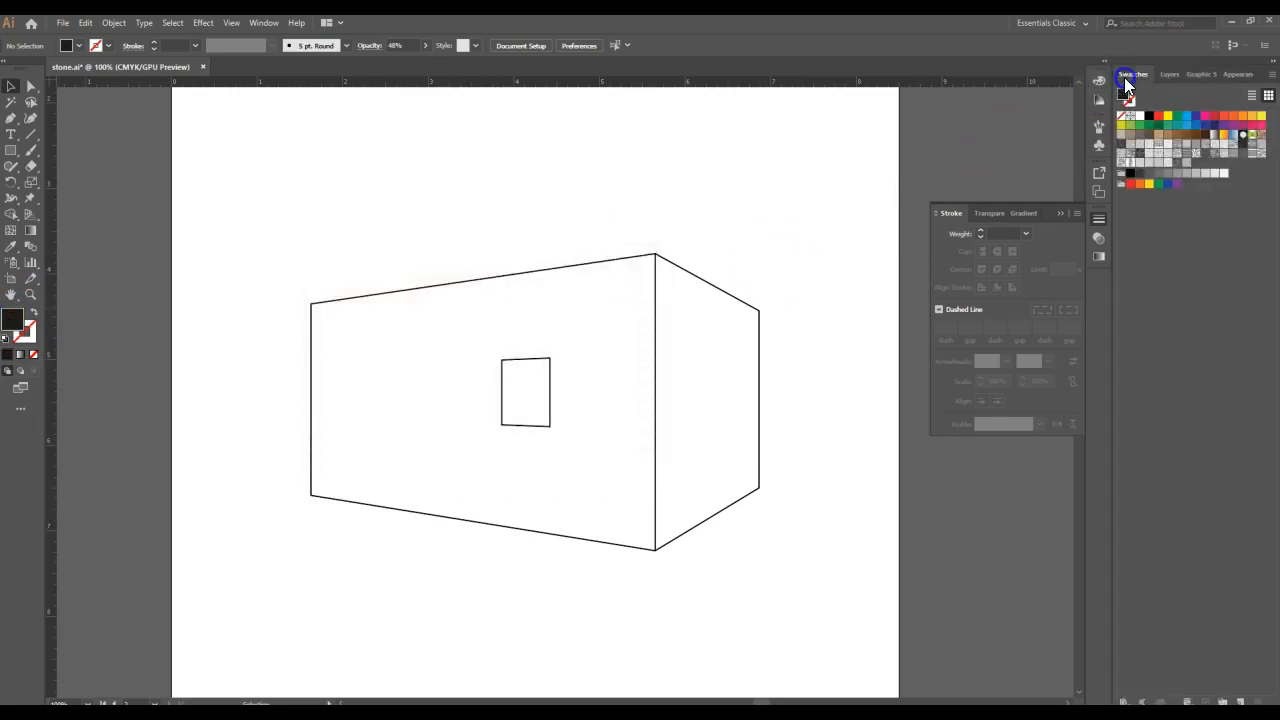
click(1157, 170)
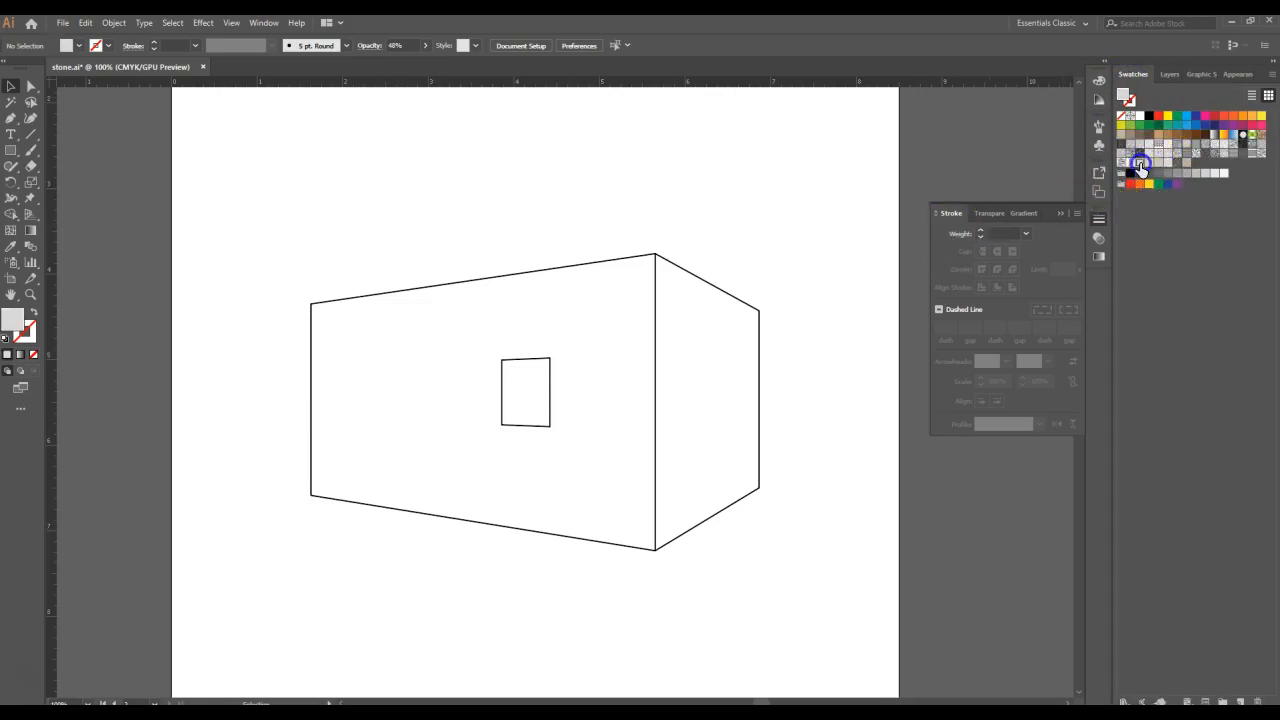
double_click(8, 330)
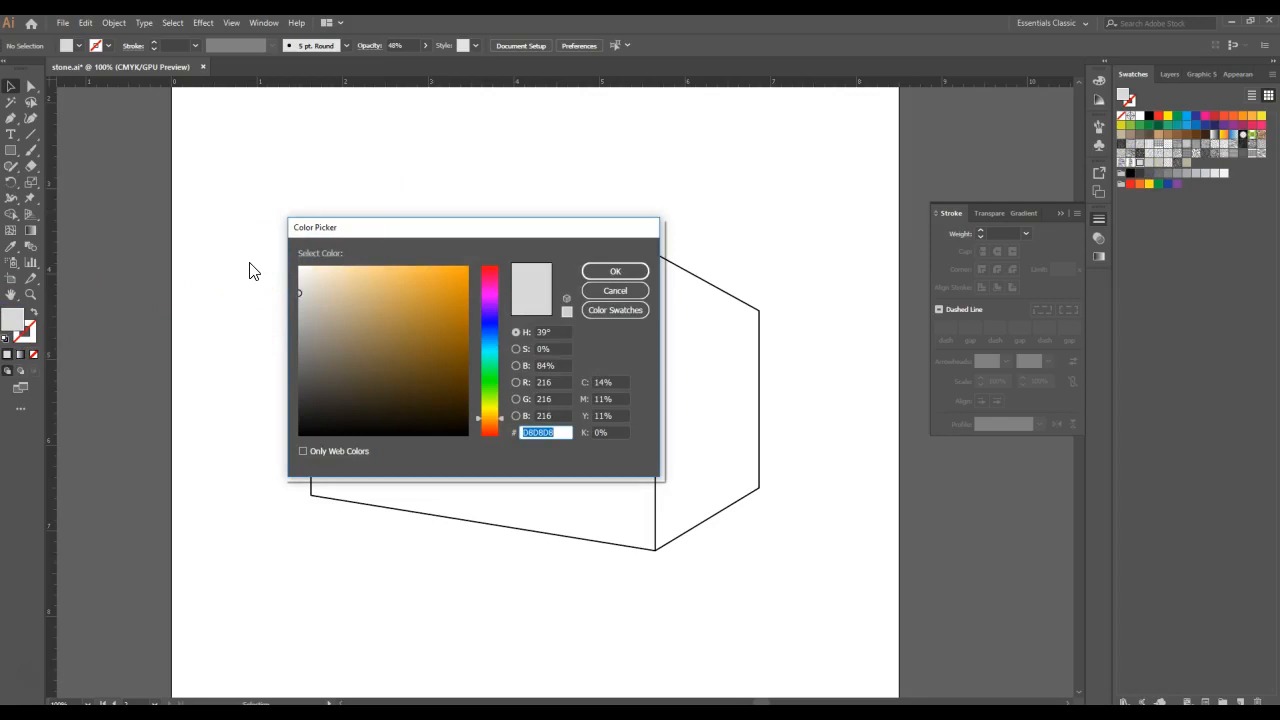
click(617, 291)
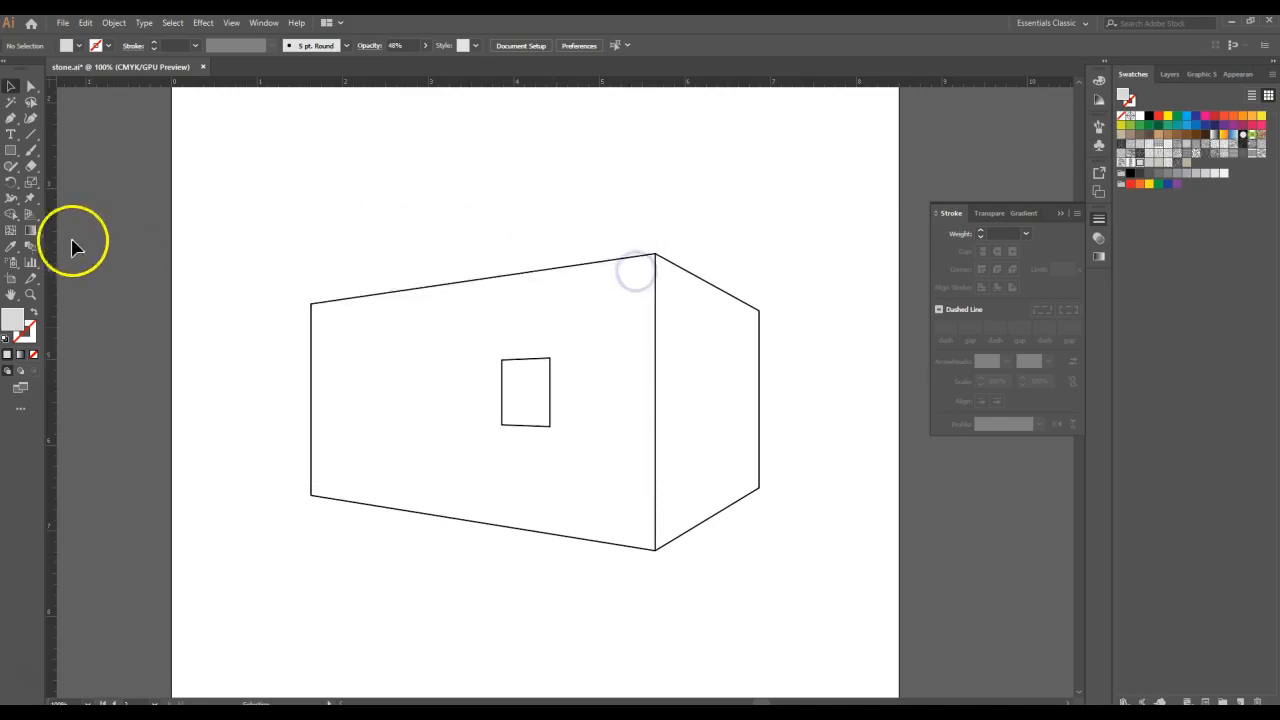
- Trace the four corners of the long wall that holds the window as a closed shape with the Pen tool
click(10, 118)
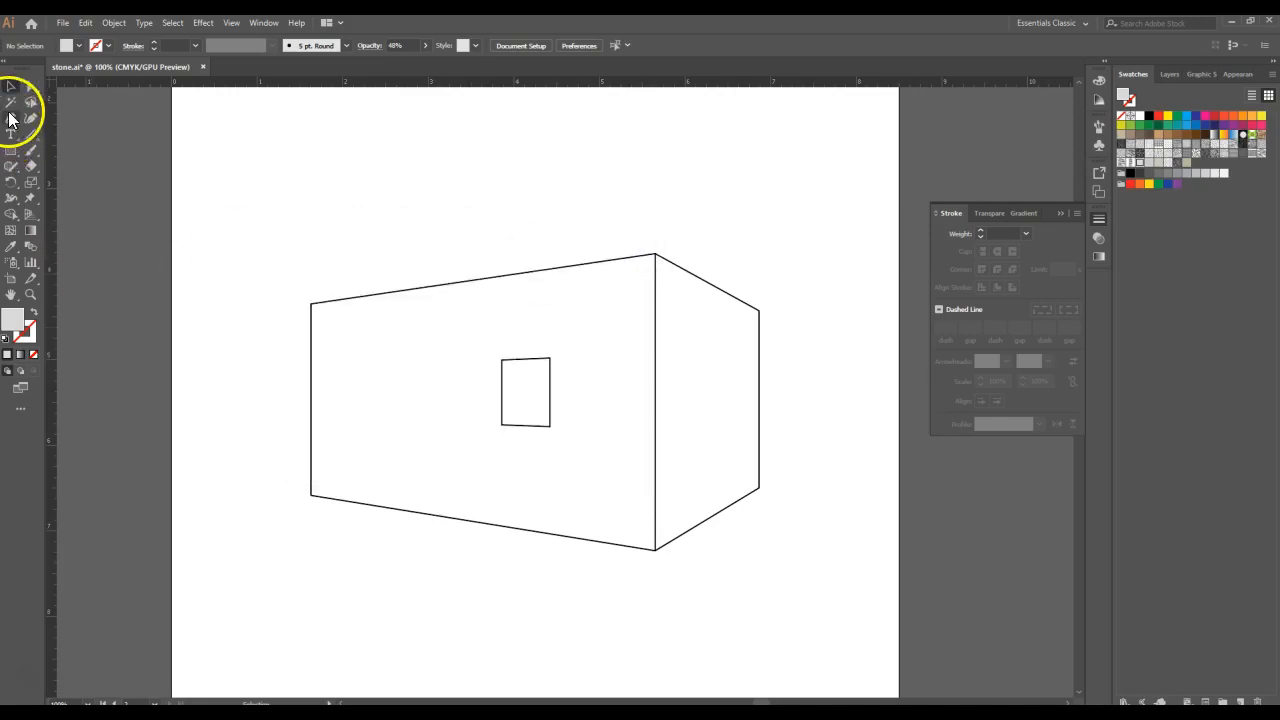
click(311, 303)
click(655, 256)
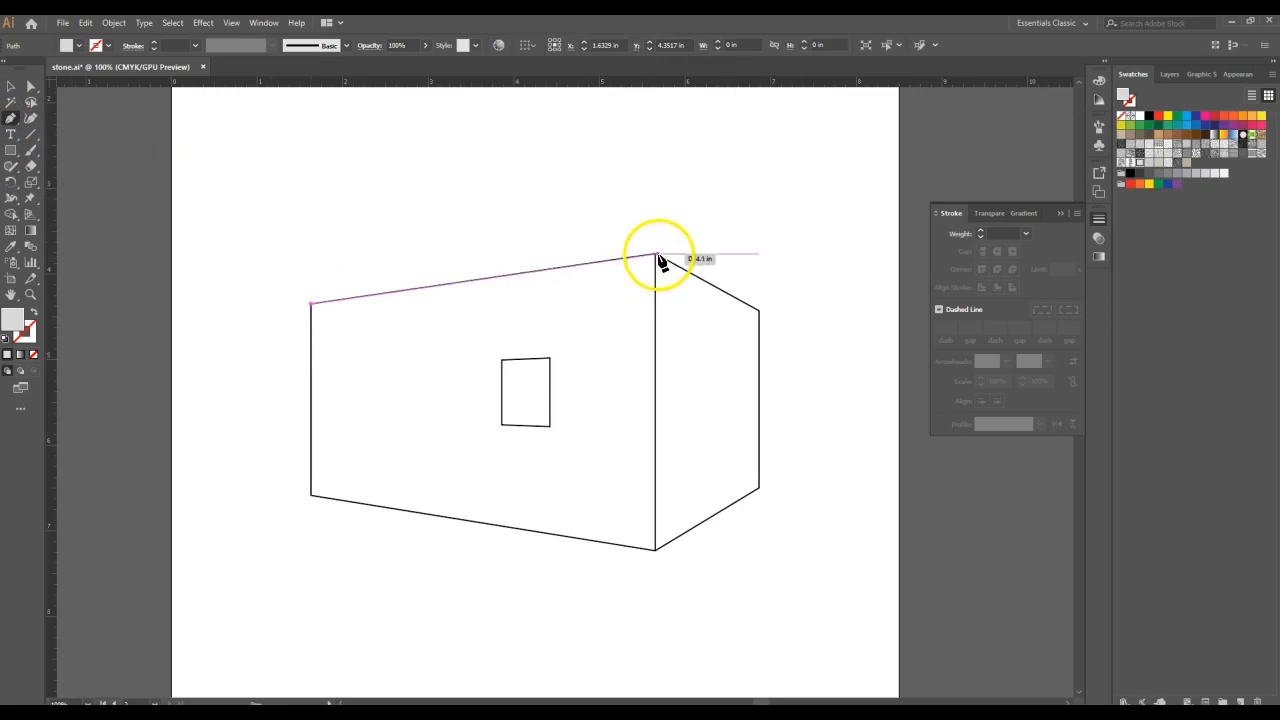
click(655, 548)
click(311, 493)
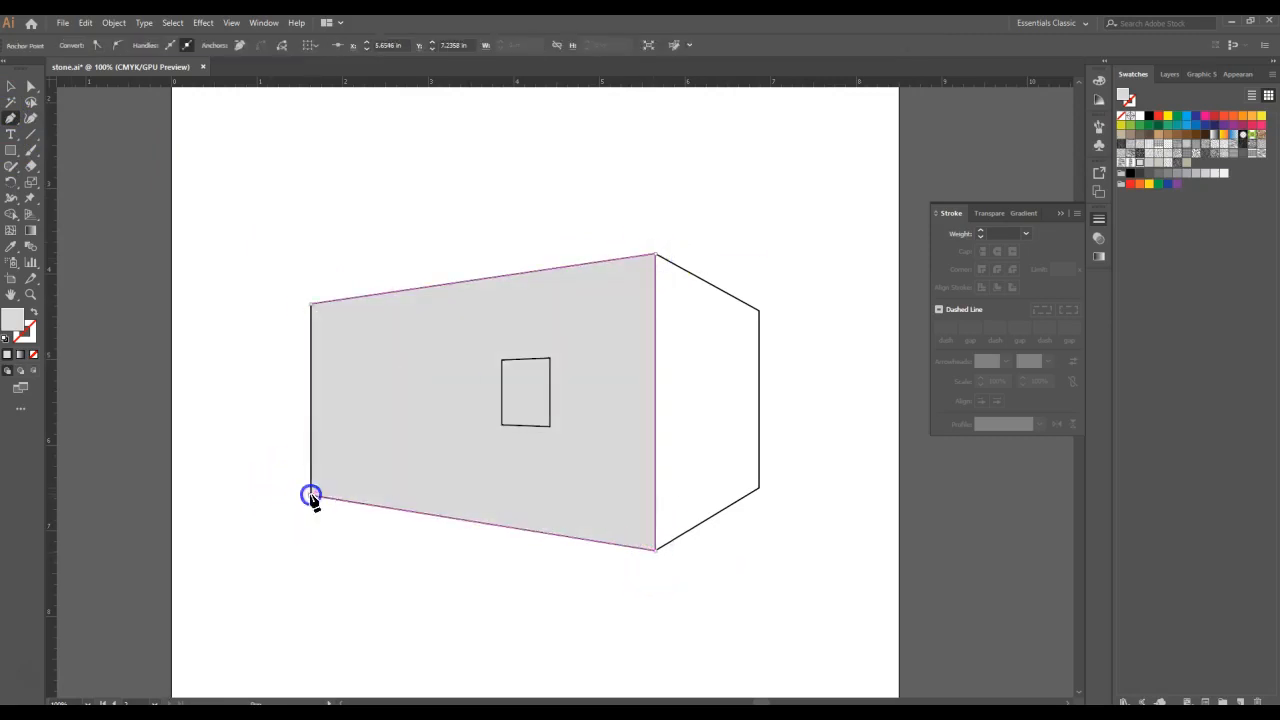
click(311, 303)
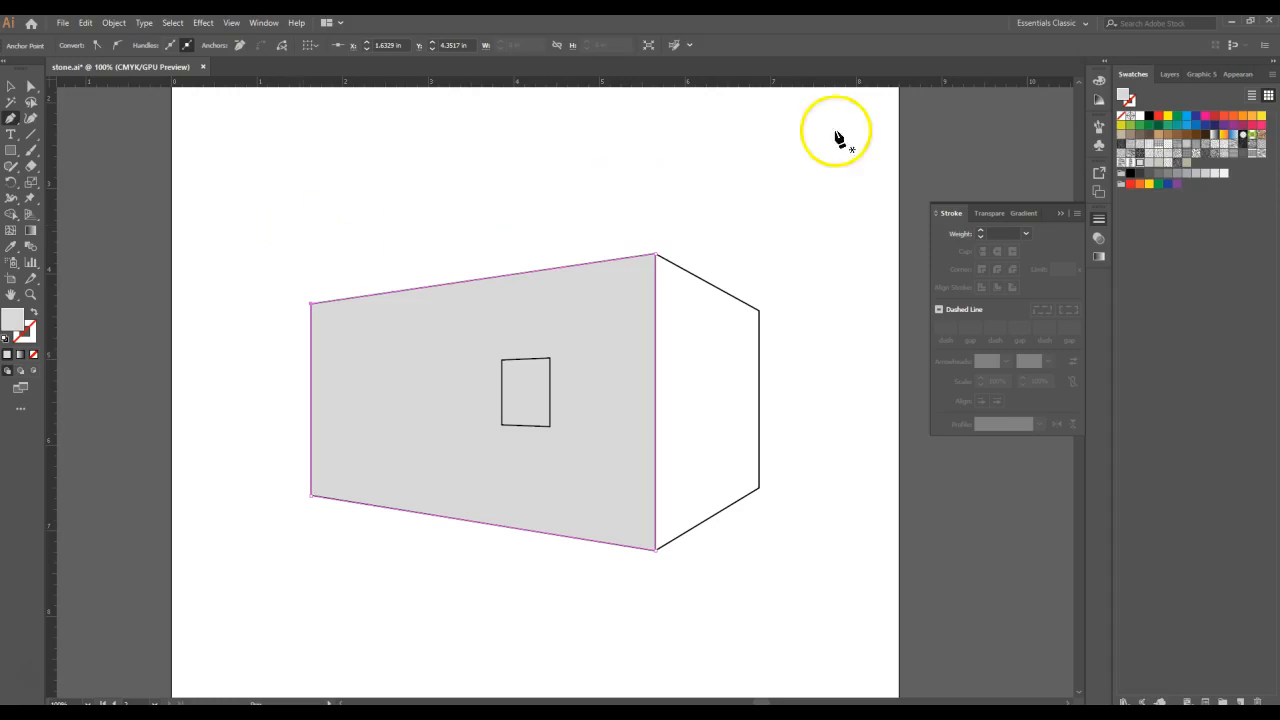
- Duplicate the wall shape's fill and recolour the upper fill with the slightly darker grey swatch, RGB 204, 204, 203
click(1229, 73)
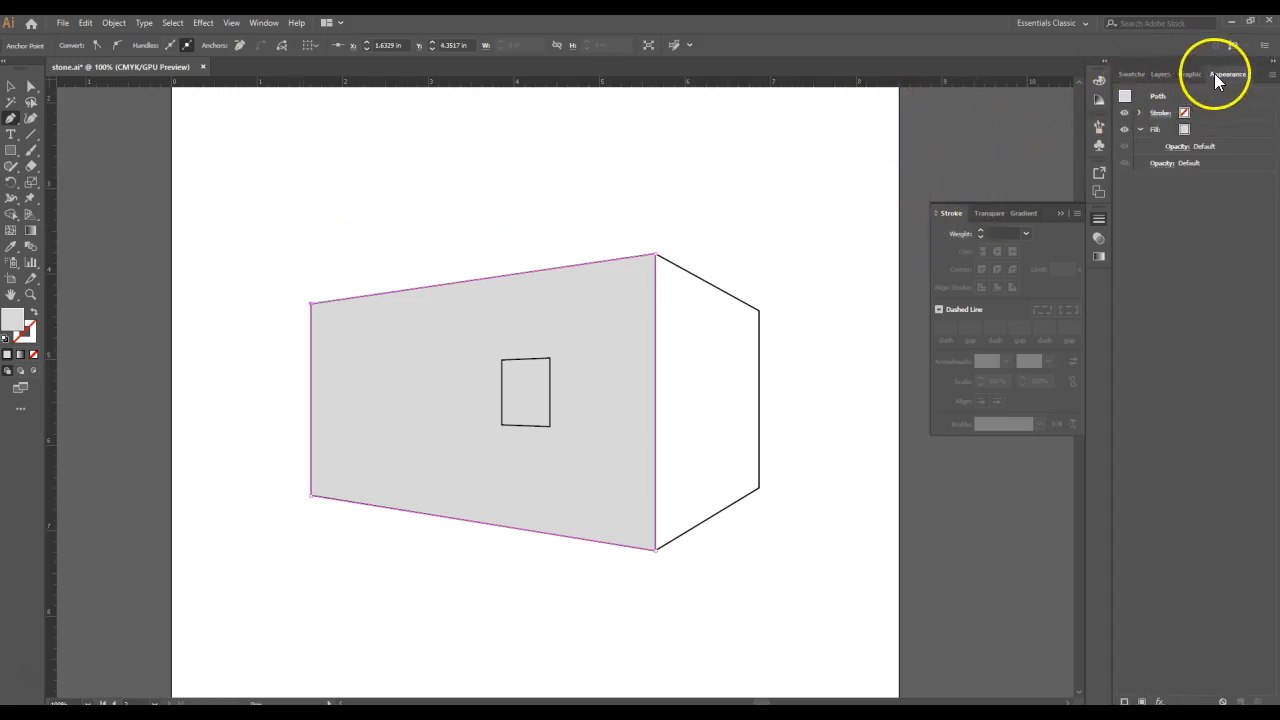
click(1200, 133)
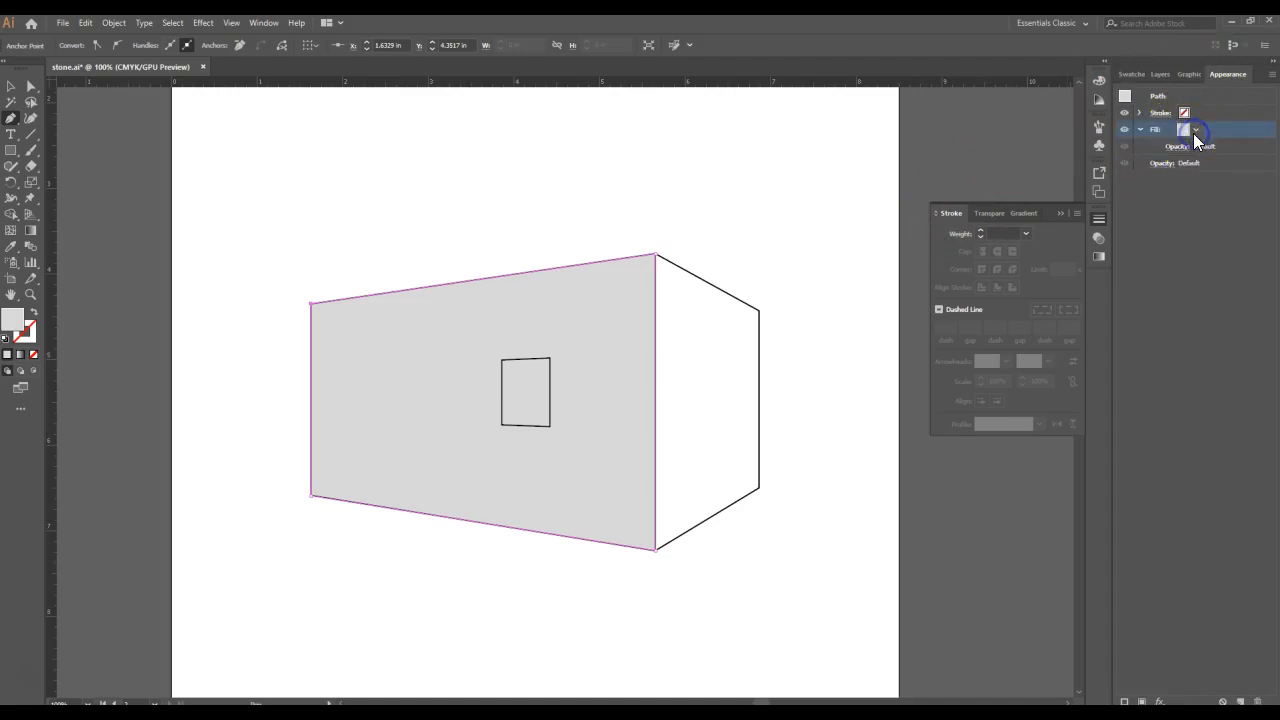
click(1240, 701)
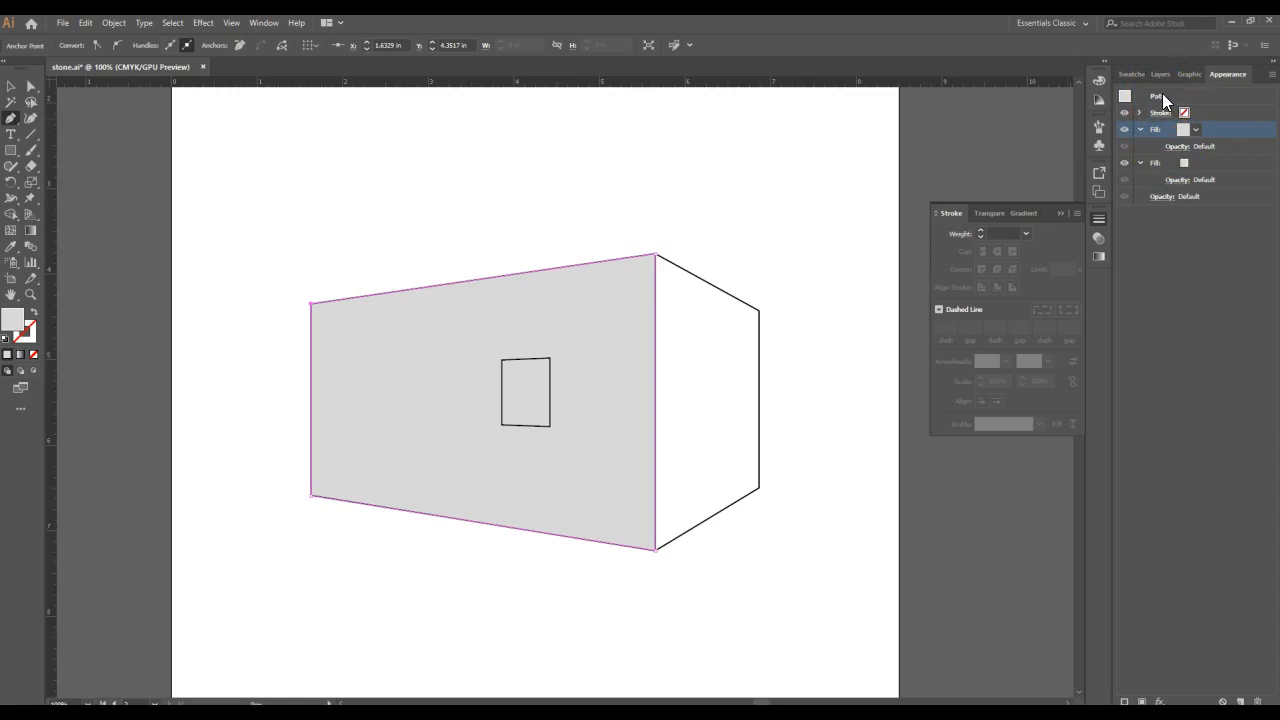
click(1139, 74)
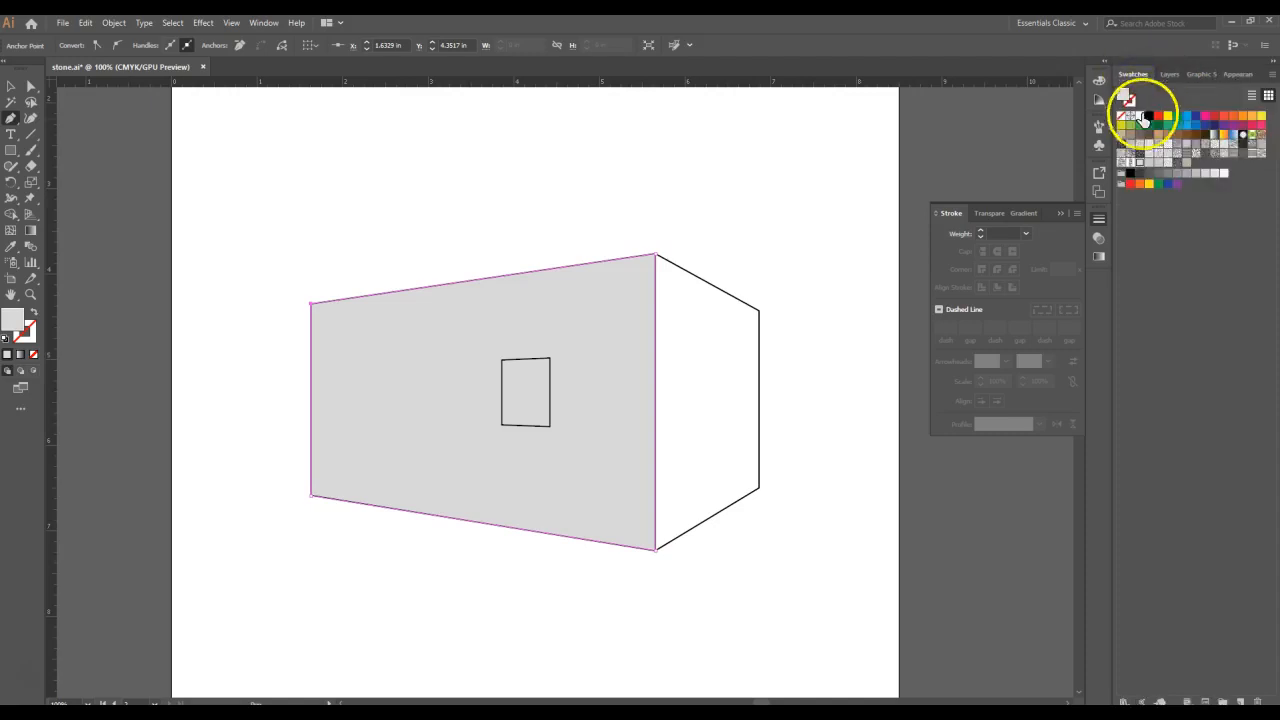
click(1148, 161)
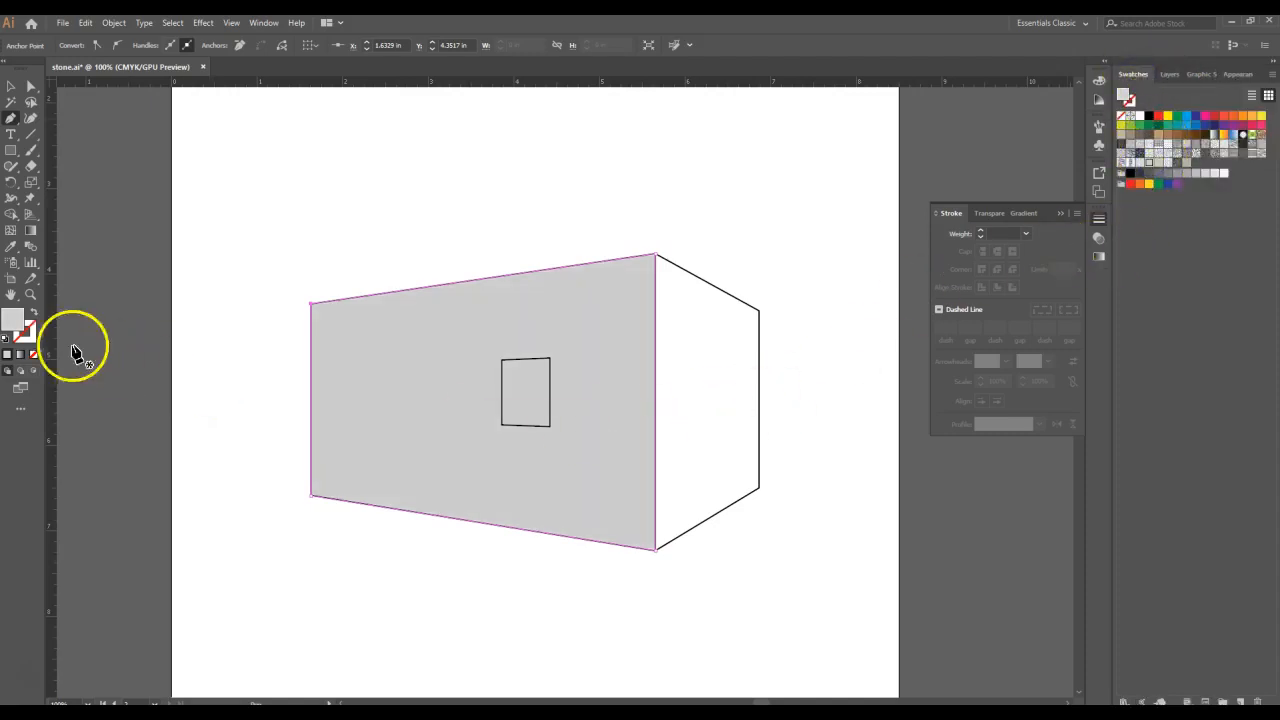
double_click(14, 318)
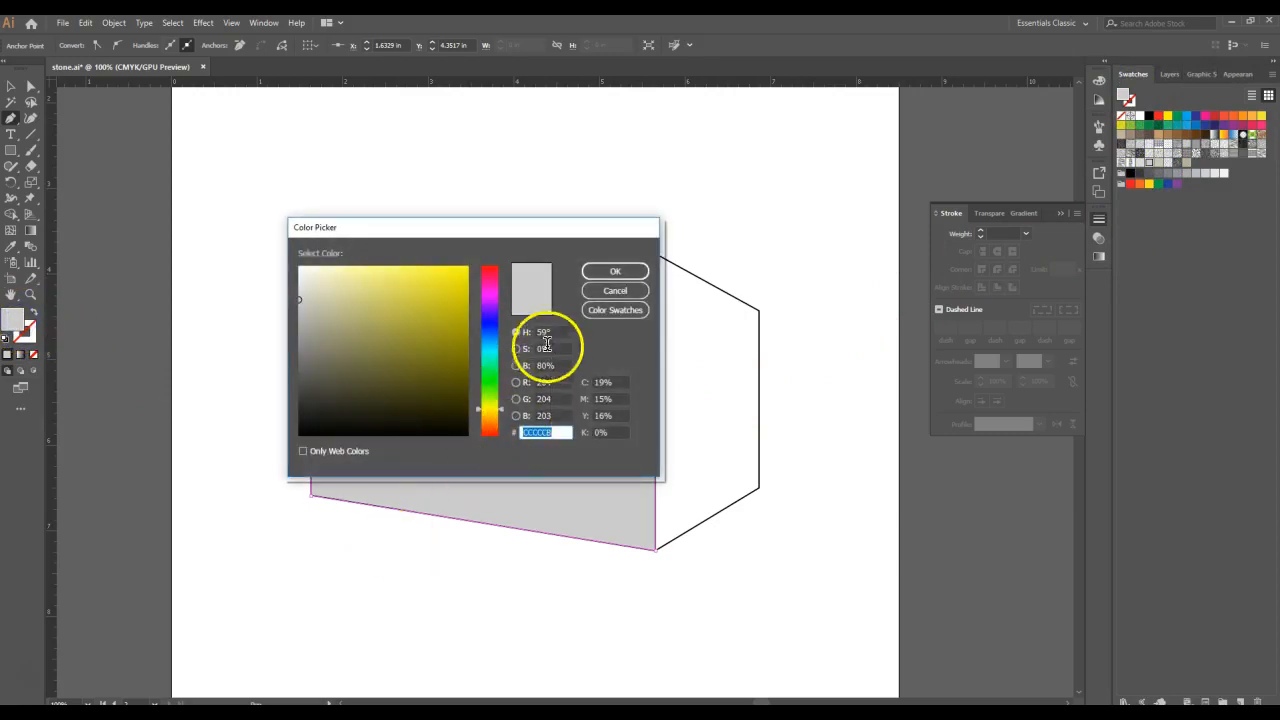
click(588, 291)
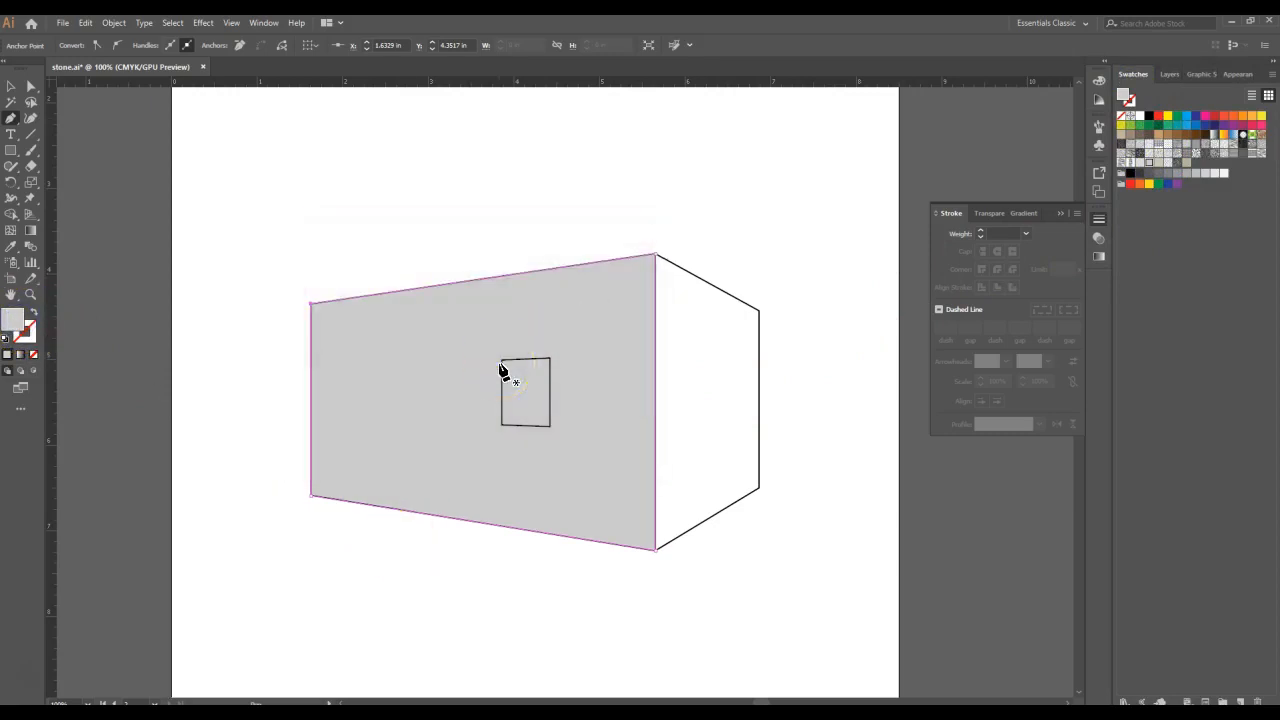
click(501, 360)
click(621, 358)
key(ctrl+z)
- Apply a Stained Glass texture effect to the wall's upper fill with cell size 9, border thickness 1 and light intensity 1
click(1238, 74)
click(1201, 147)
click(1184, 128)
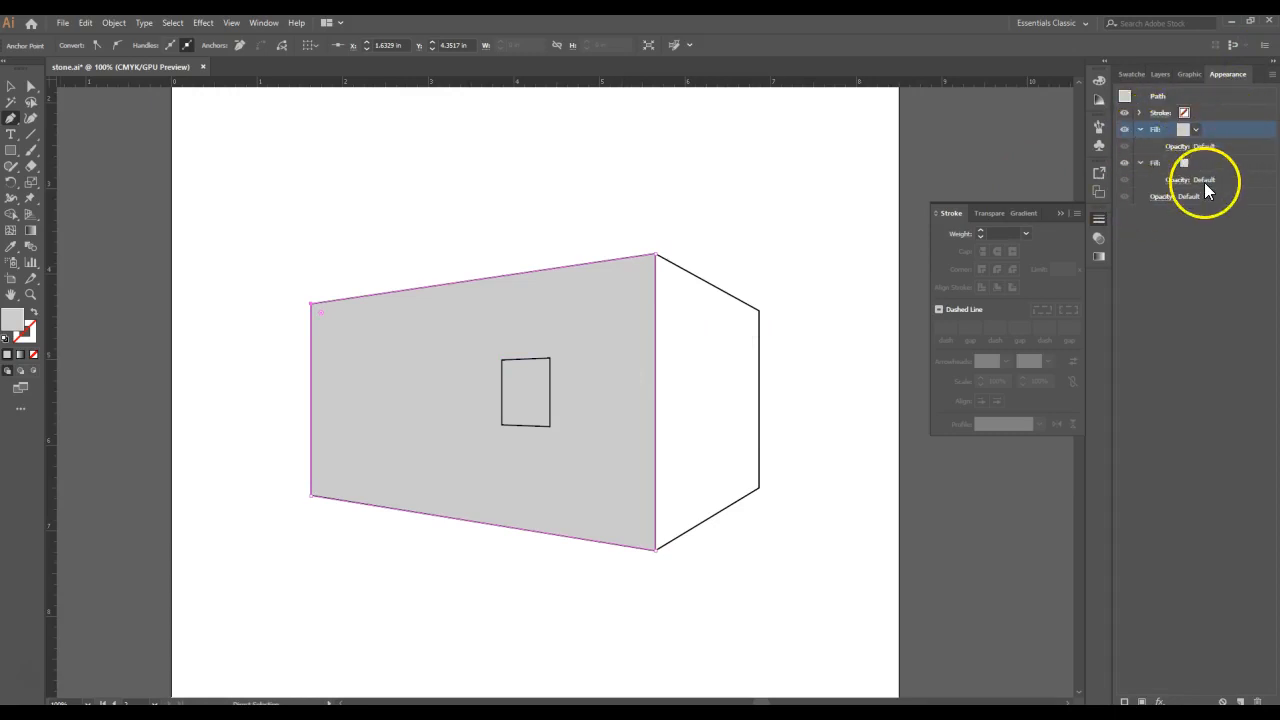
click(201, 24)
mouse_move(283, 304)
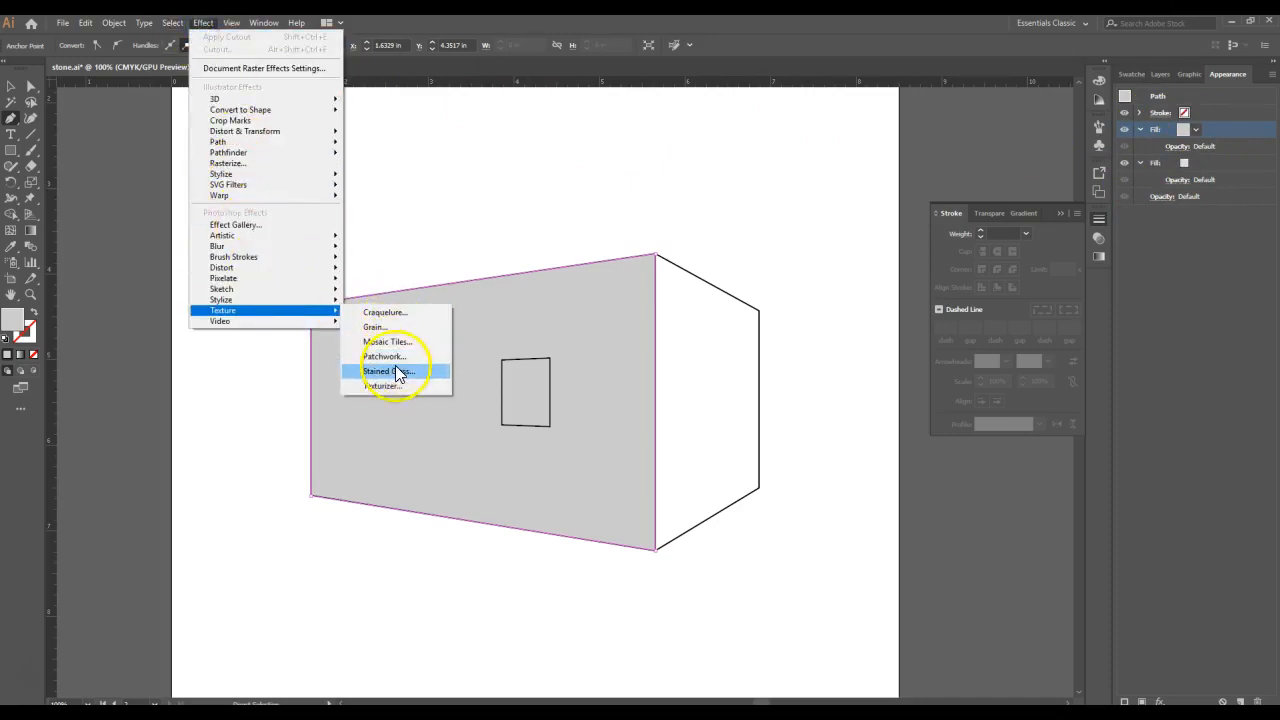
click(392, 371)
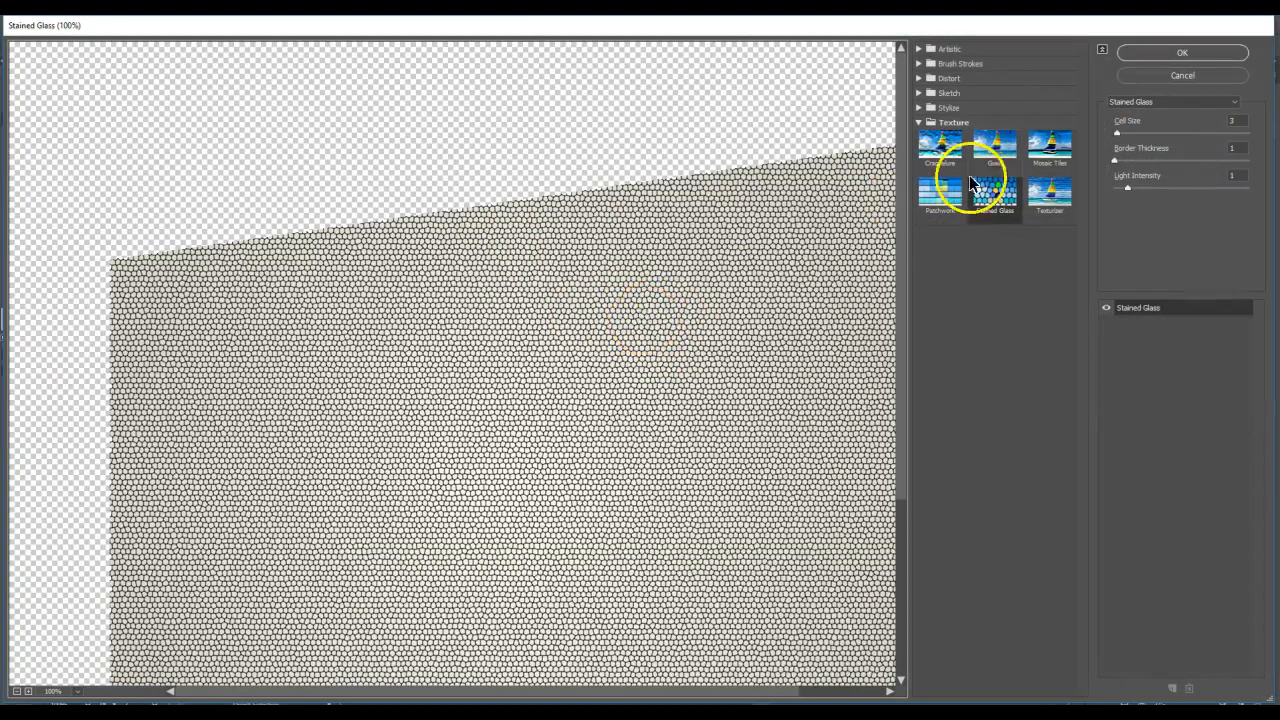
click(1230, 120)
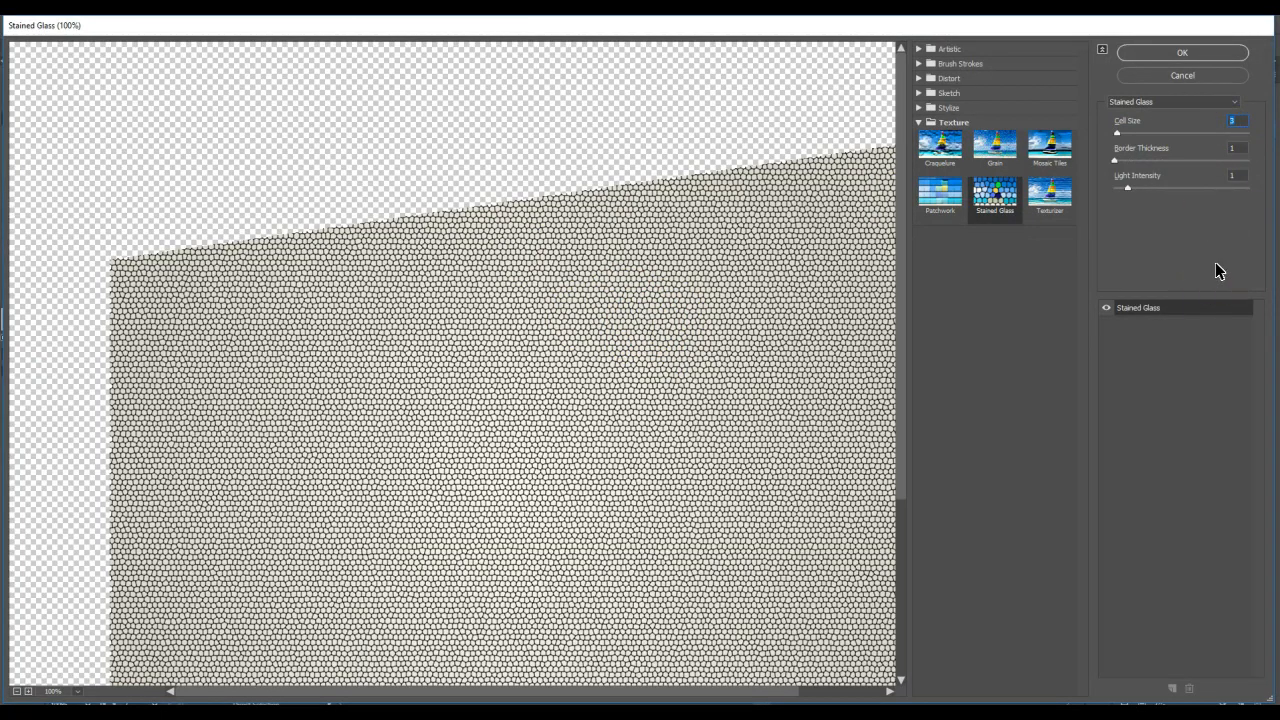
text(9)
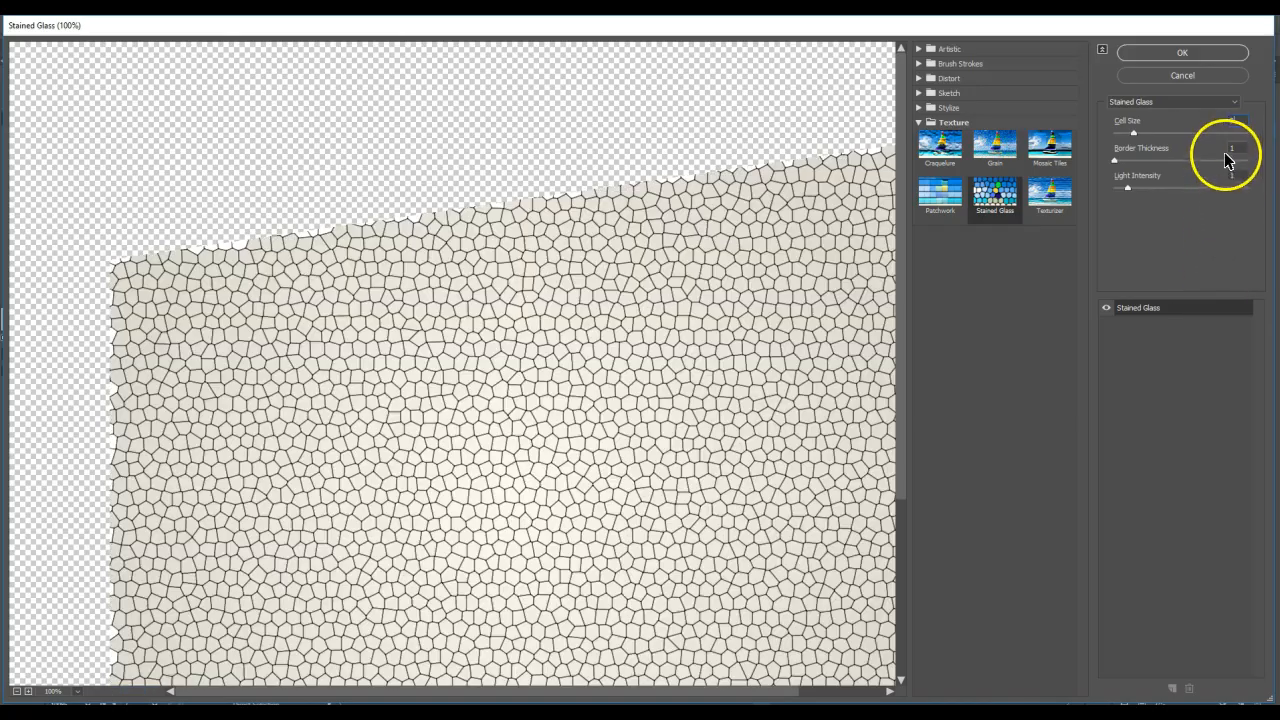
click(1218, 54)
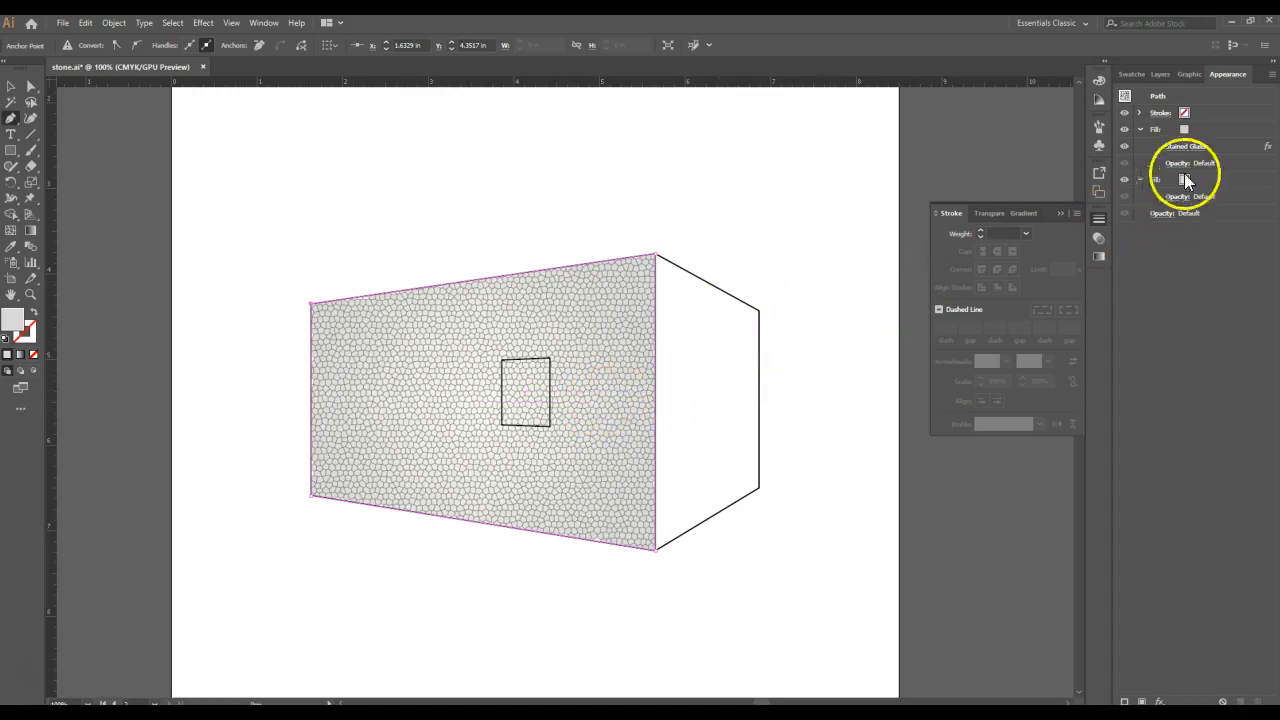
- Add a Sponge effect to the wall's upper fill with brush size 1, definition 25 and smoothness 9
click(1210, 130)
click(202, 23)
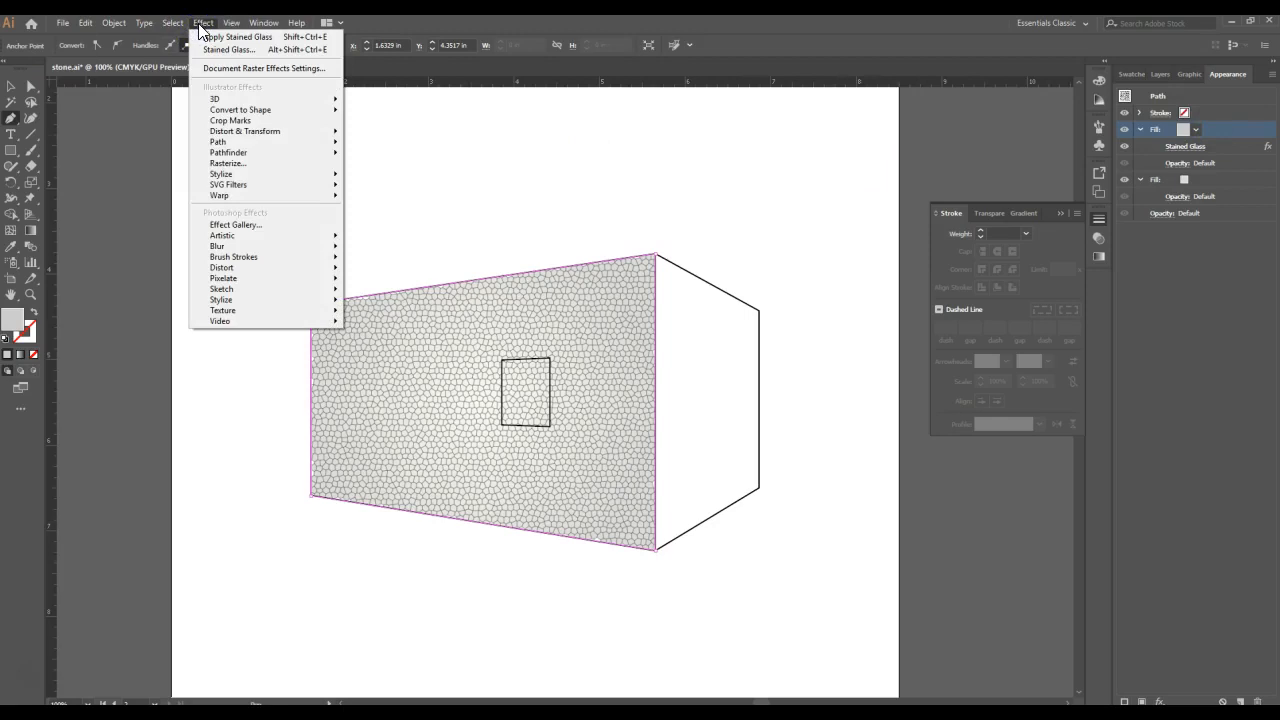
mouse_move(250, 236)
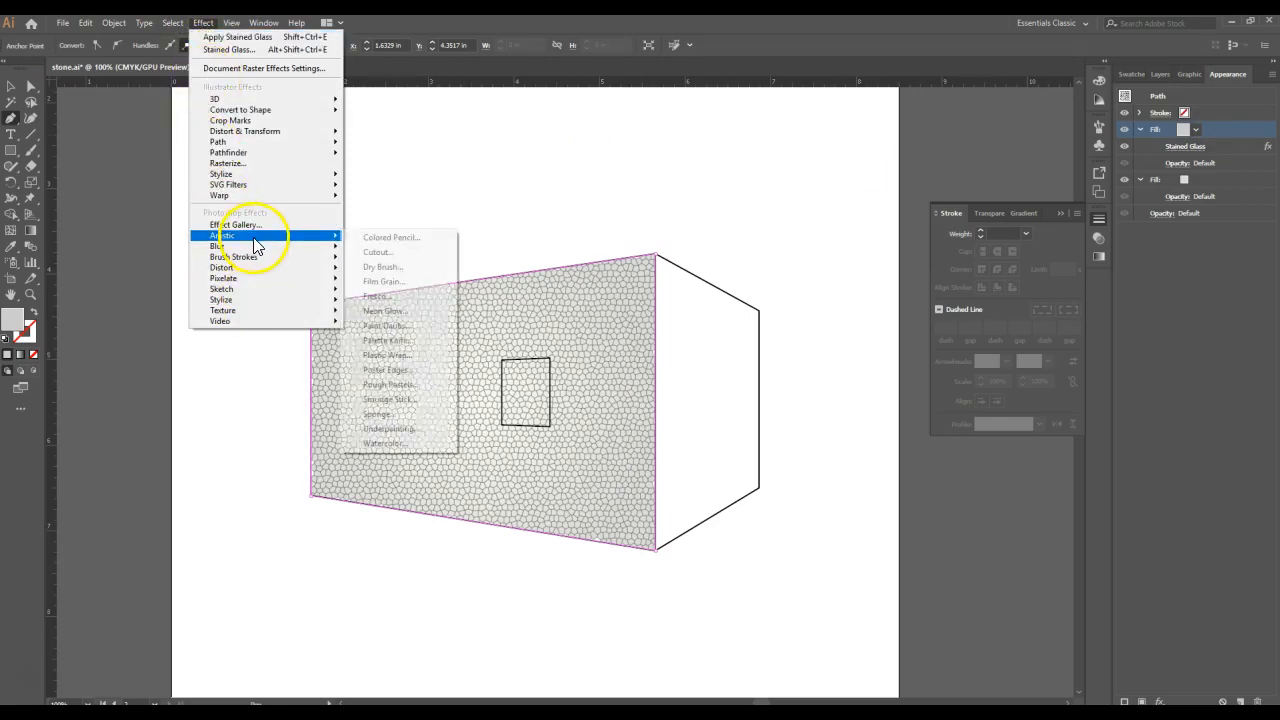
click(386, 414)
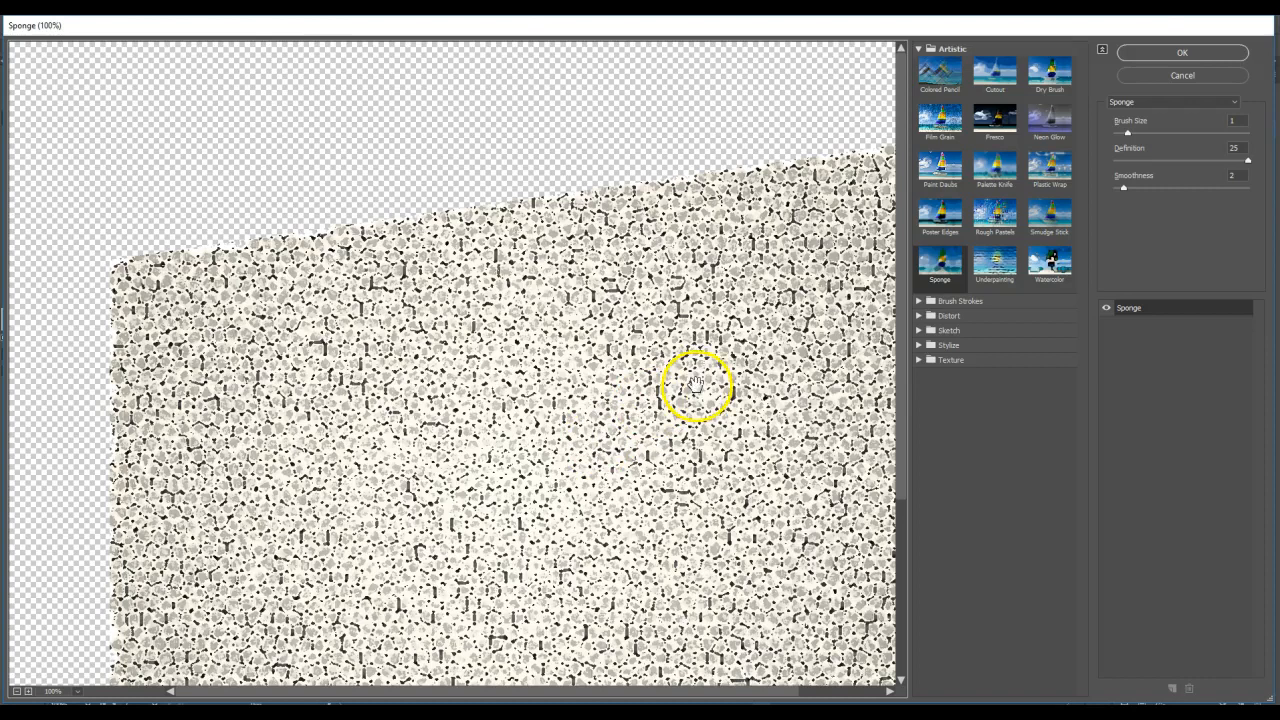
click(1237, 177)
drag(1203, 175, 1223, 157)
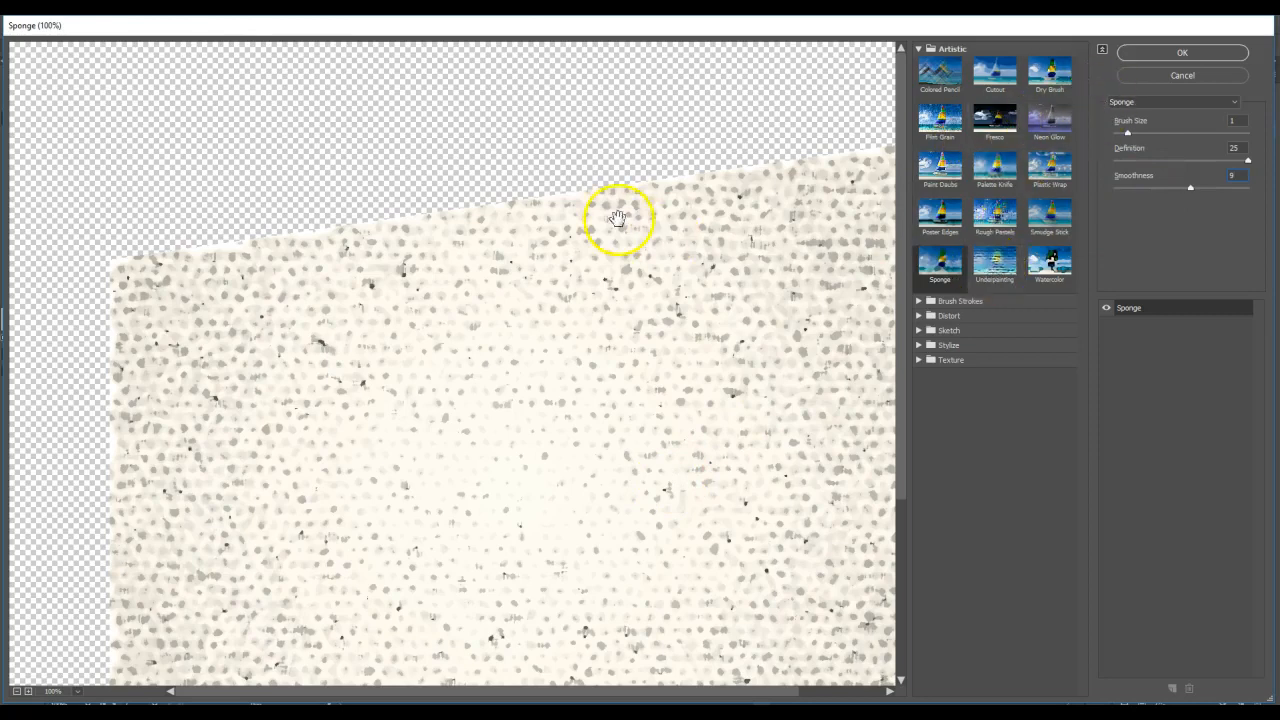
click(1200, 52)
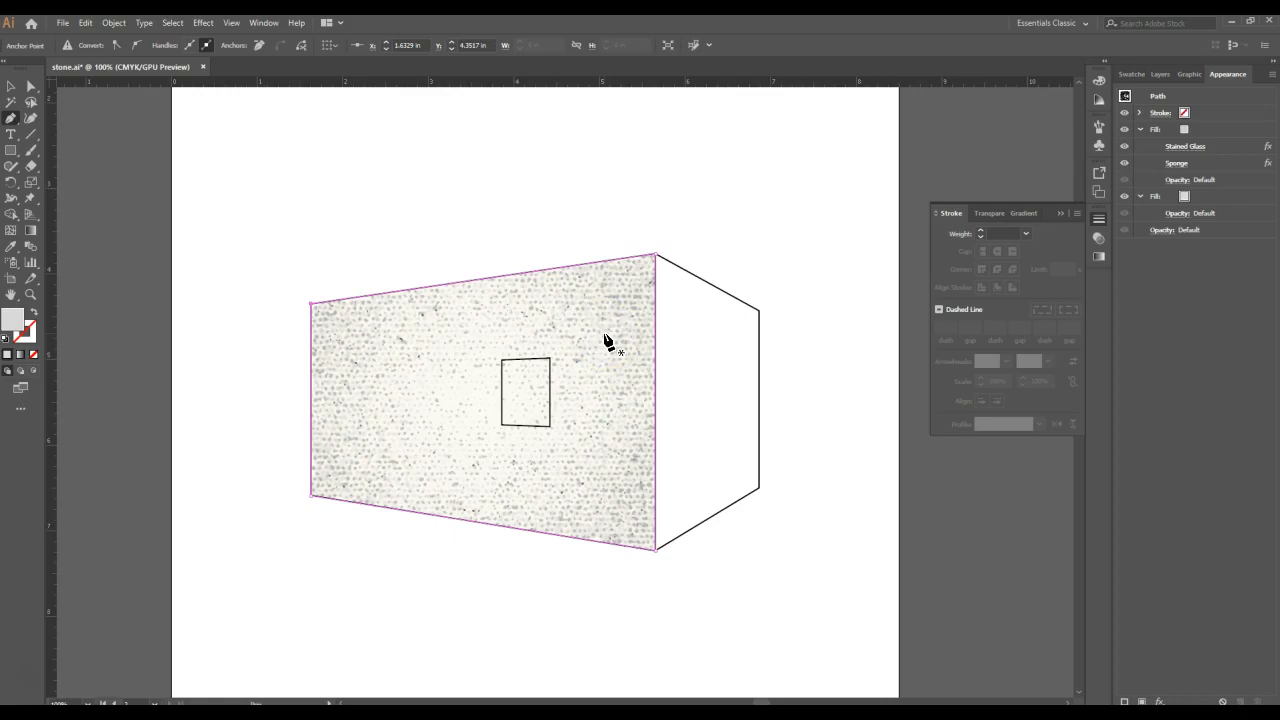
- Add a Craquelure texture effect to the wall's upper fill with crack spacing 61, crack depth 0 and crack brightness 10
click(1229, 133)
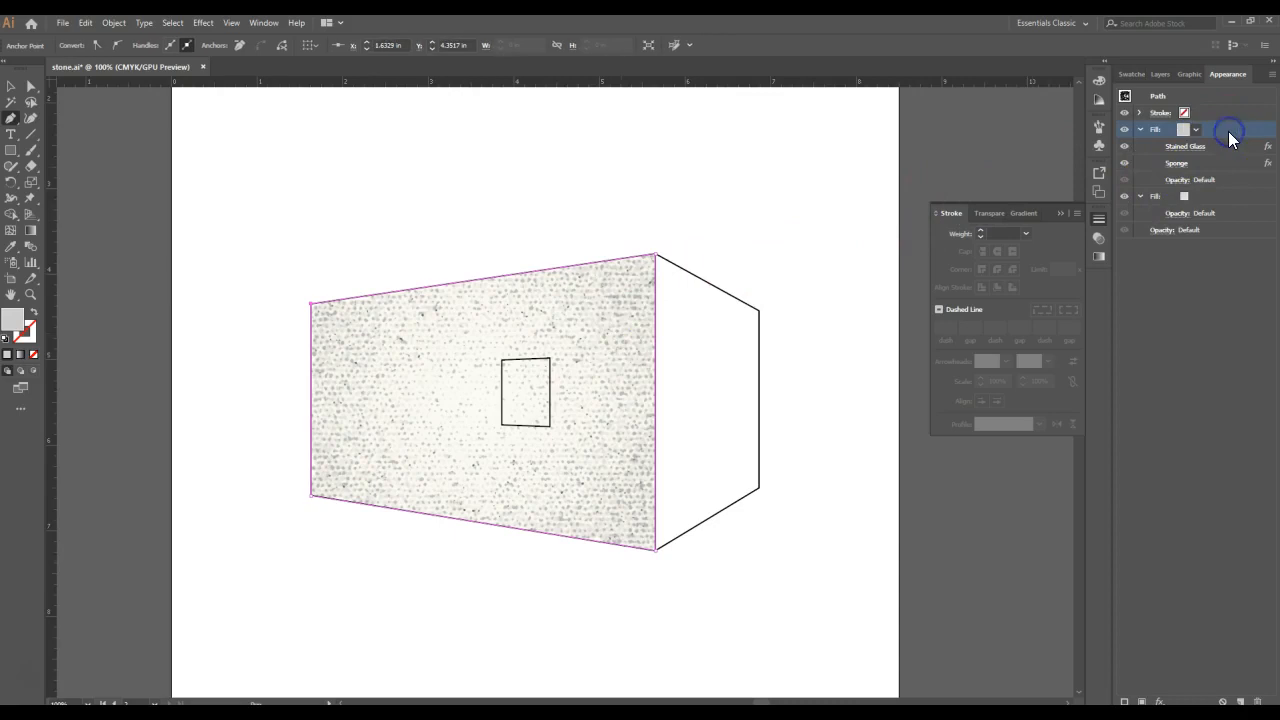
click(199, 24)
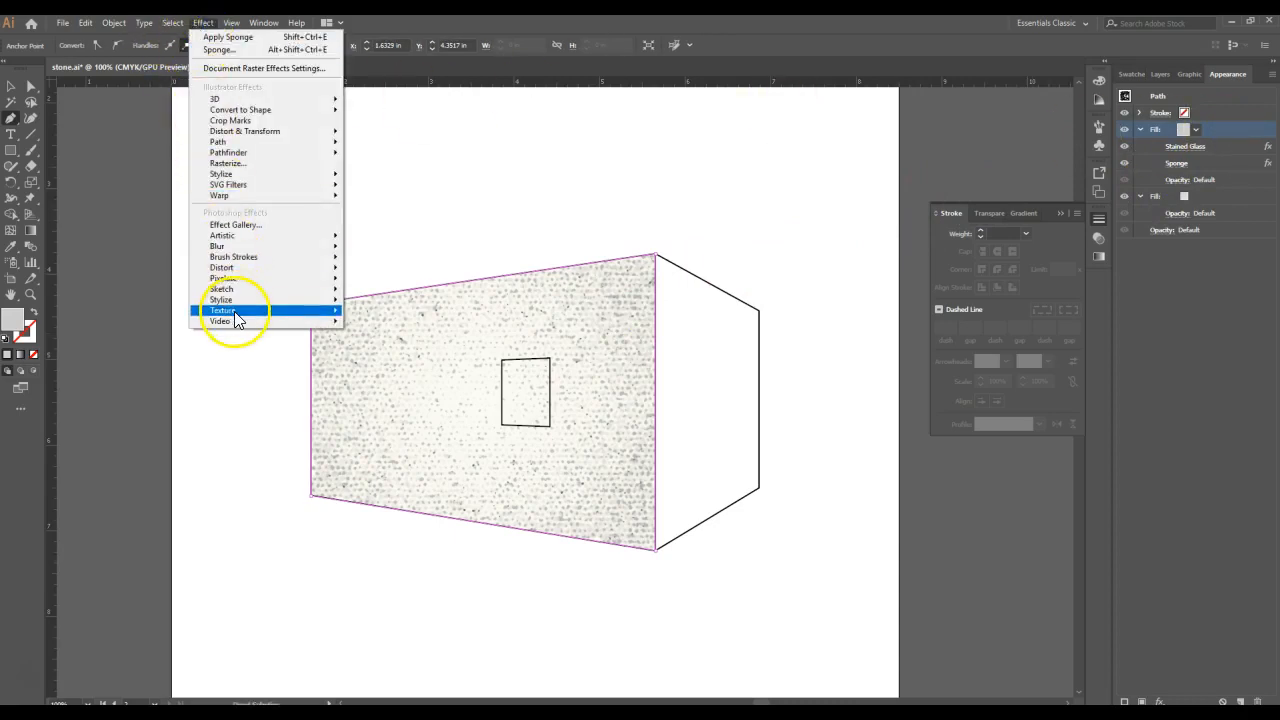
mouse_move(236, 316)
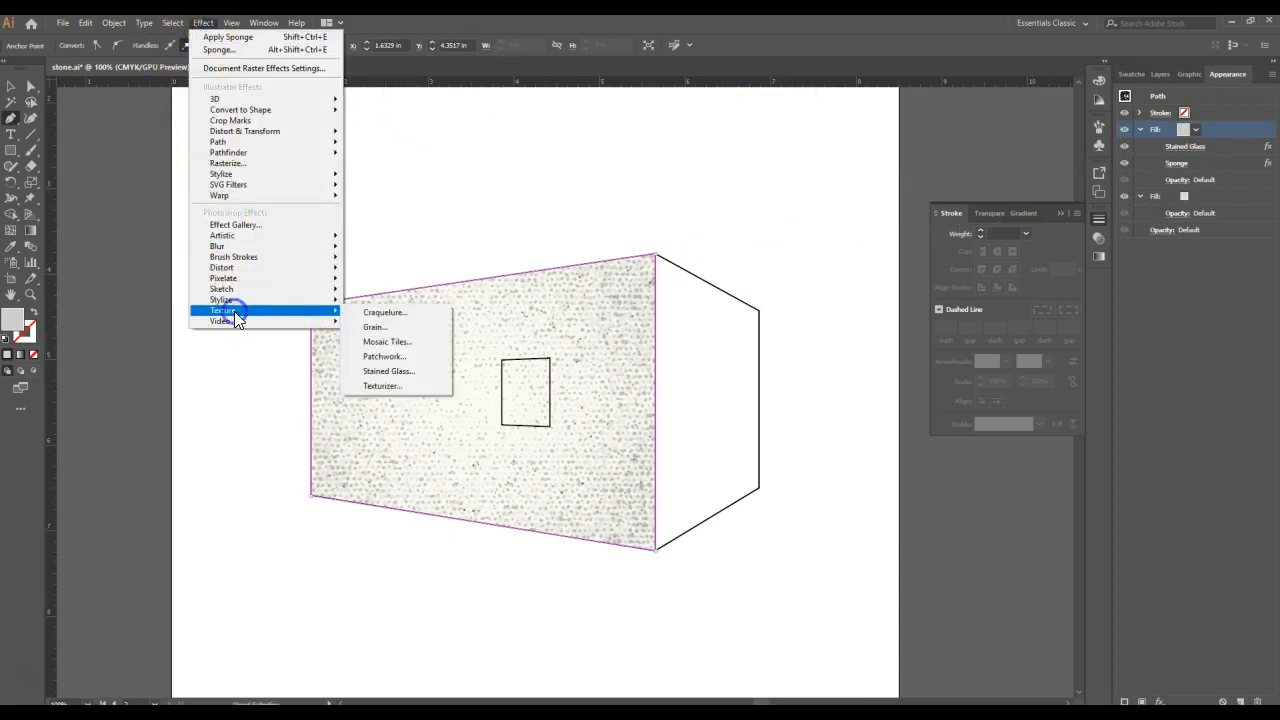
click(414, 316)
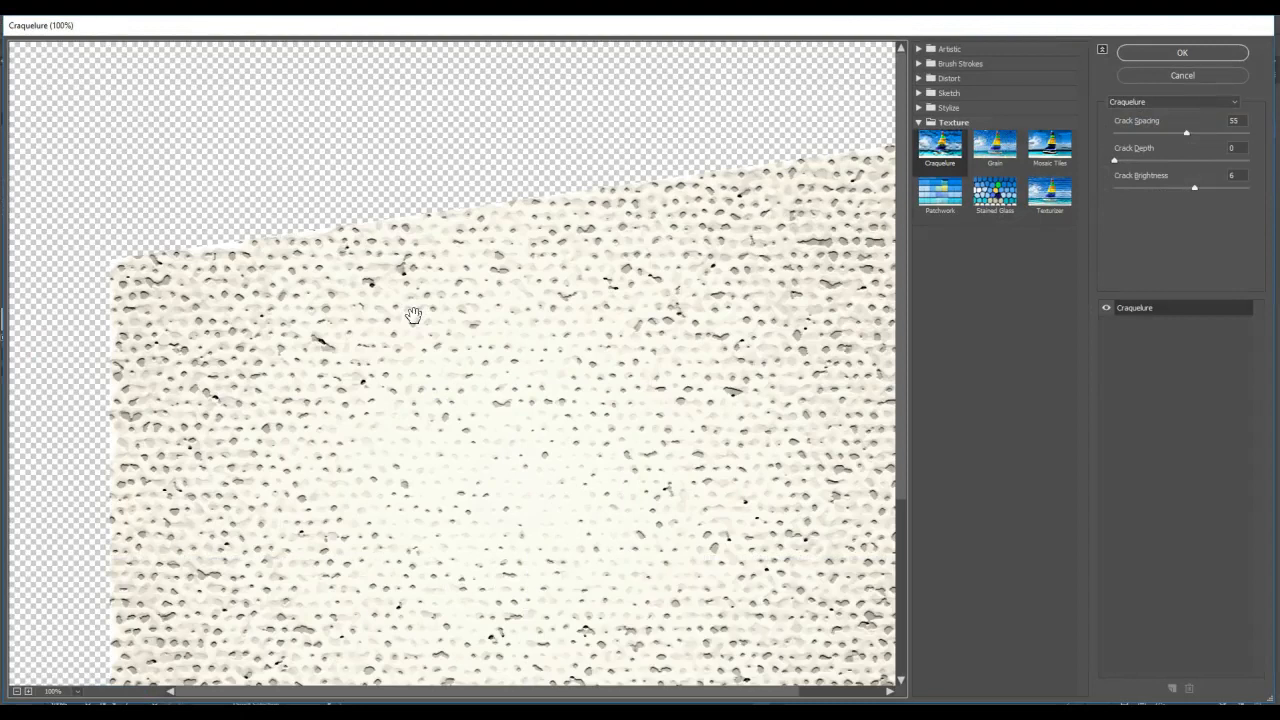
click(407, 398)
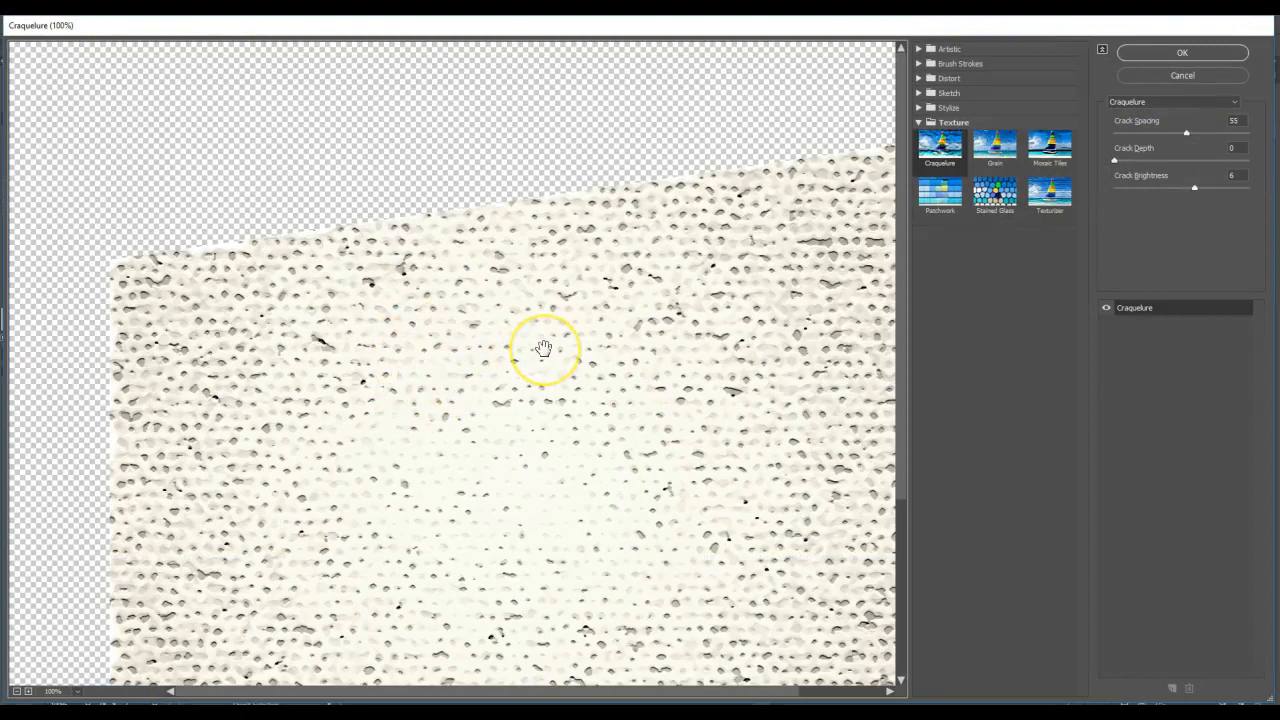
click(1240, 120)
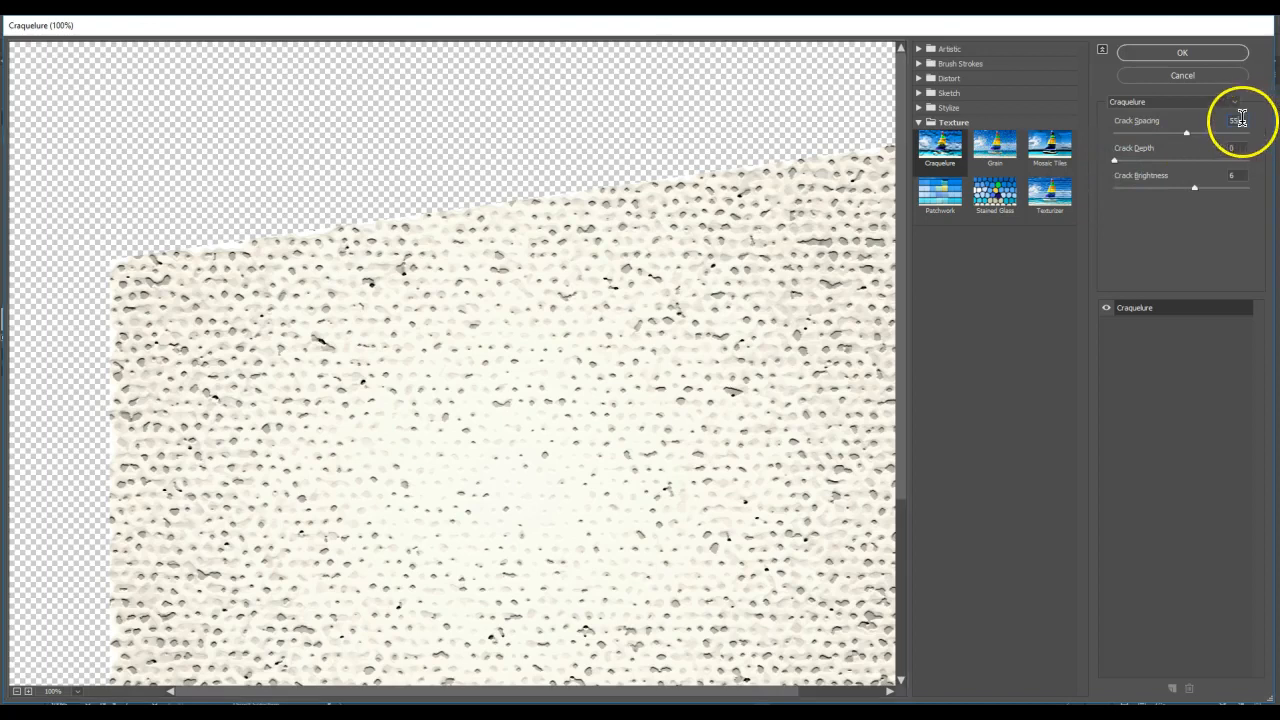
text(61)
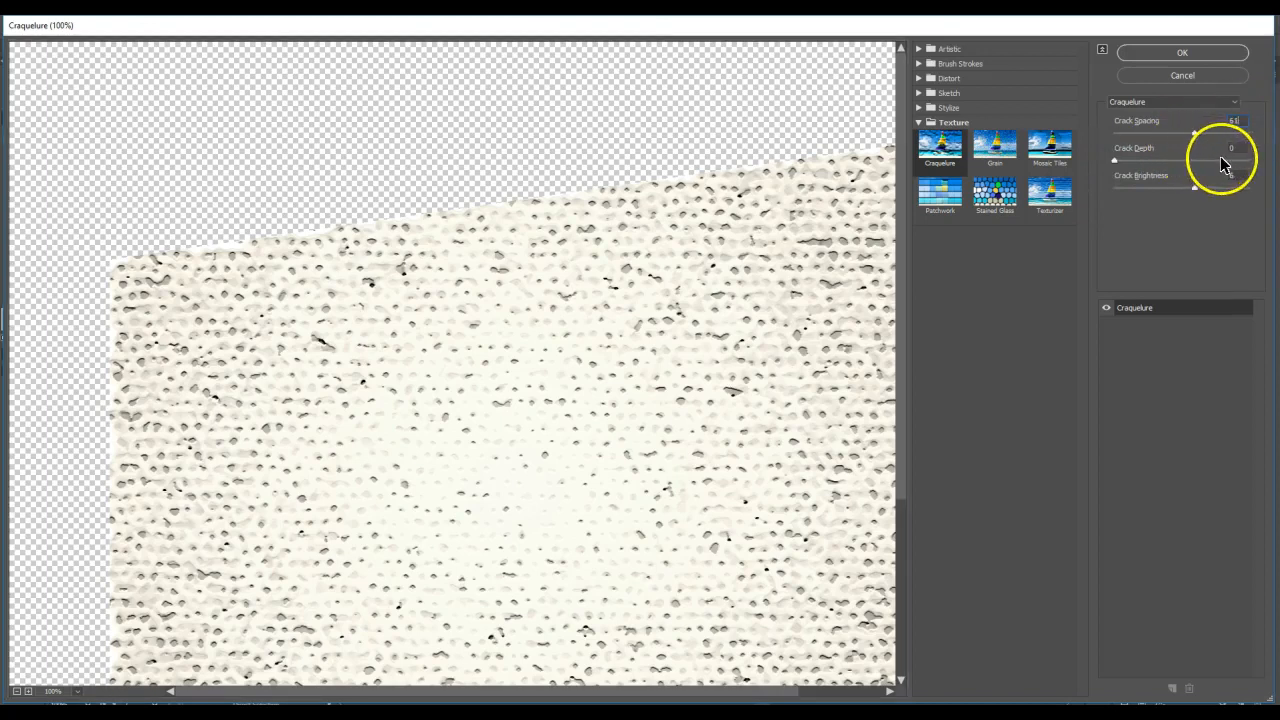
click(1238, 174)
text(10)
click(1180, 54)
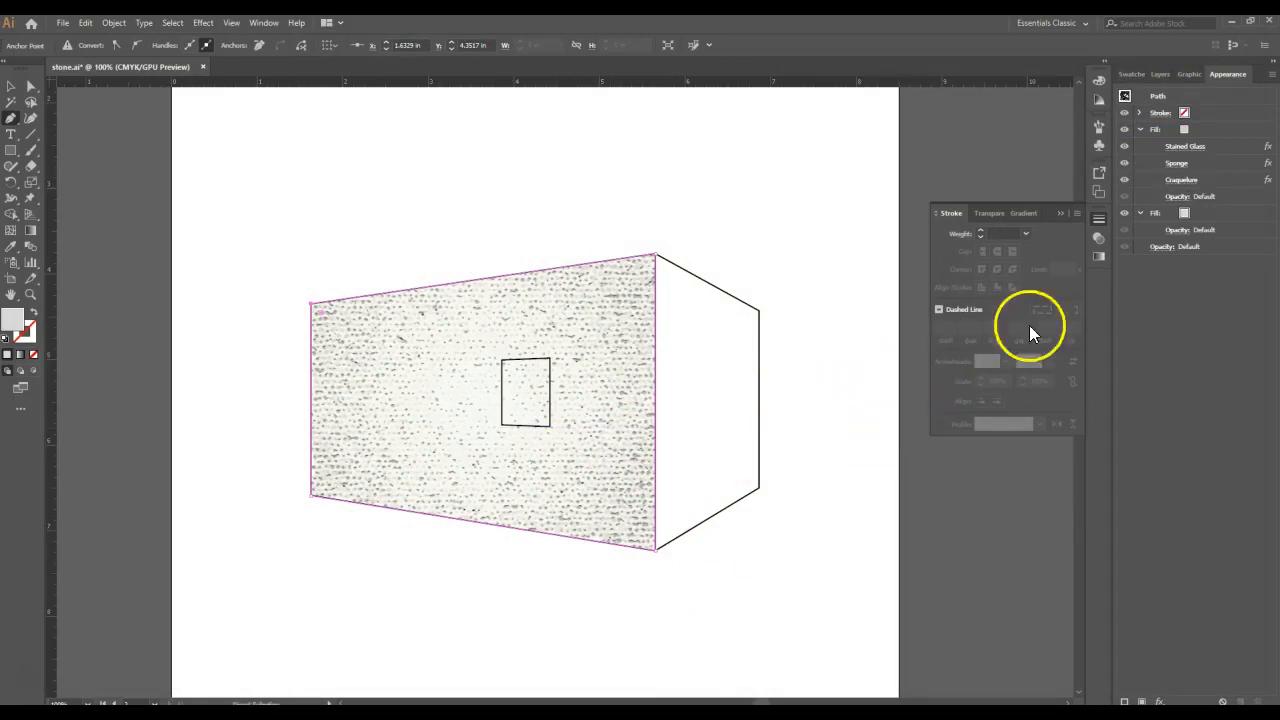
- Set the wall's upper fill to the Multiply blend mode at 50% opacity
click(1178, 198)
click(1096, 222)
click(1107, 252)
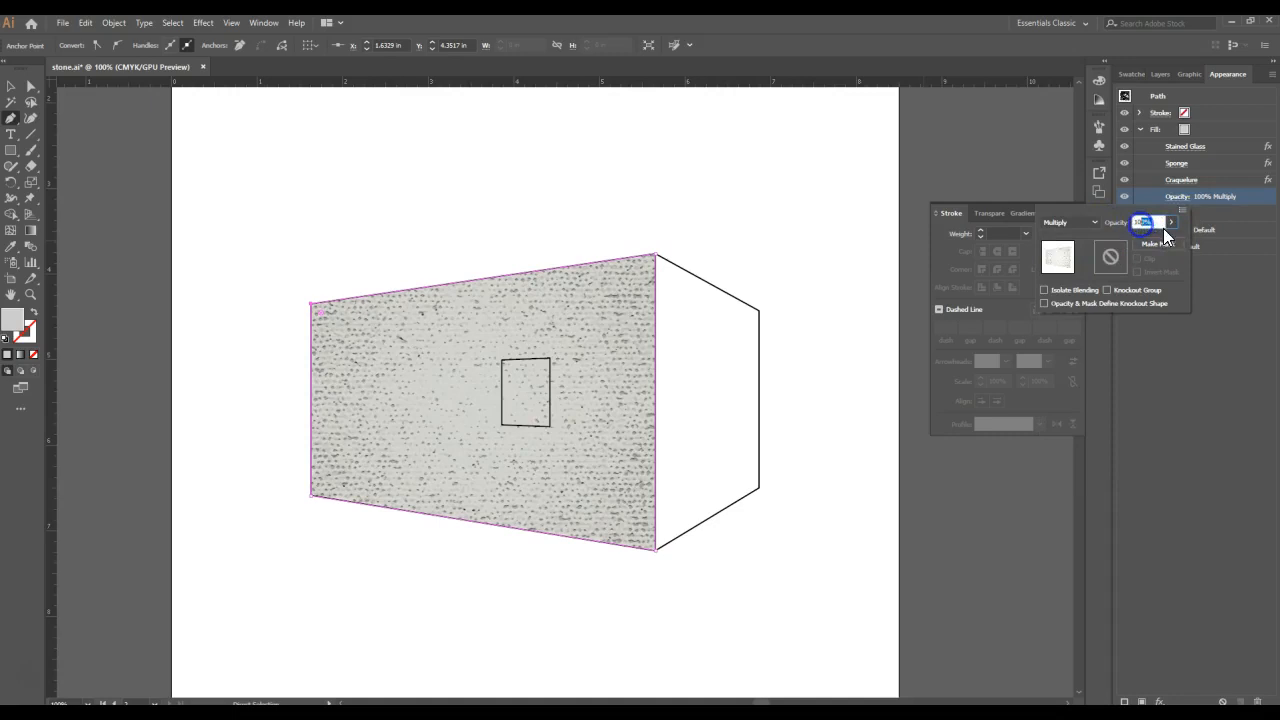
drag(1146, 237, 1142, 236)
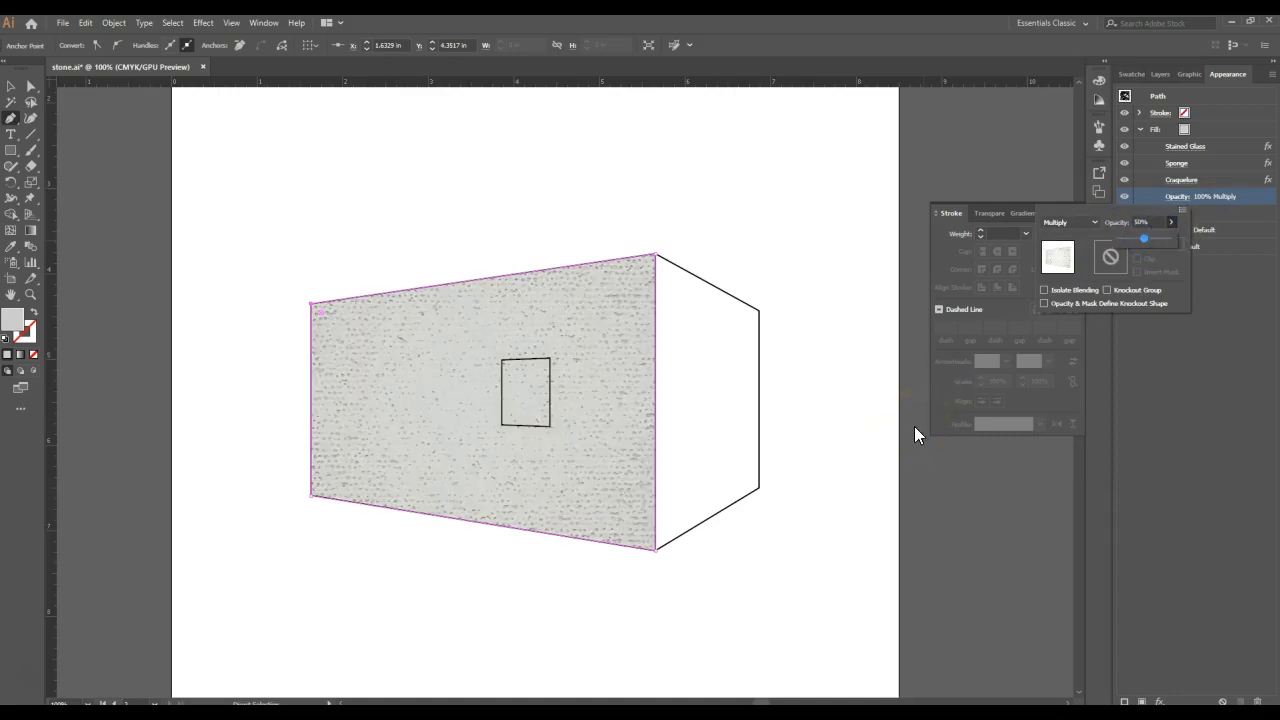
click(820, 395)
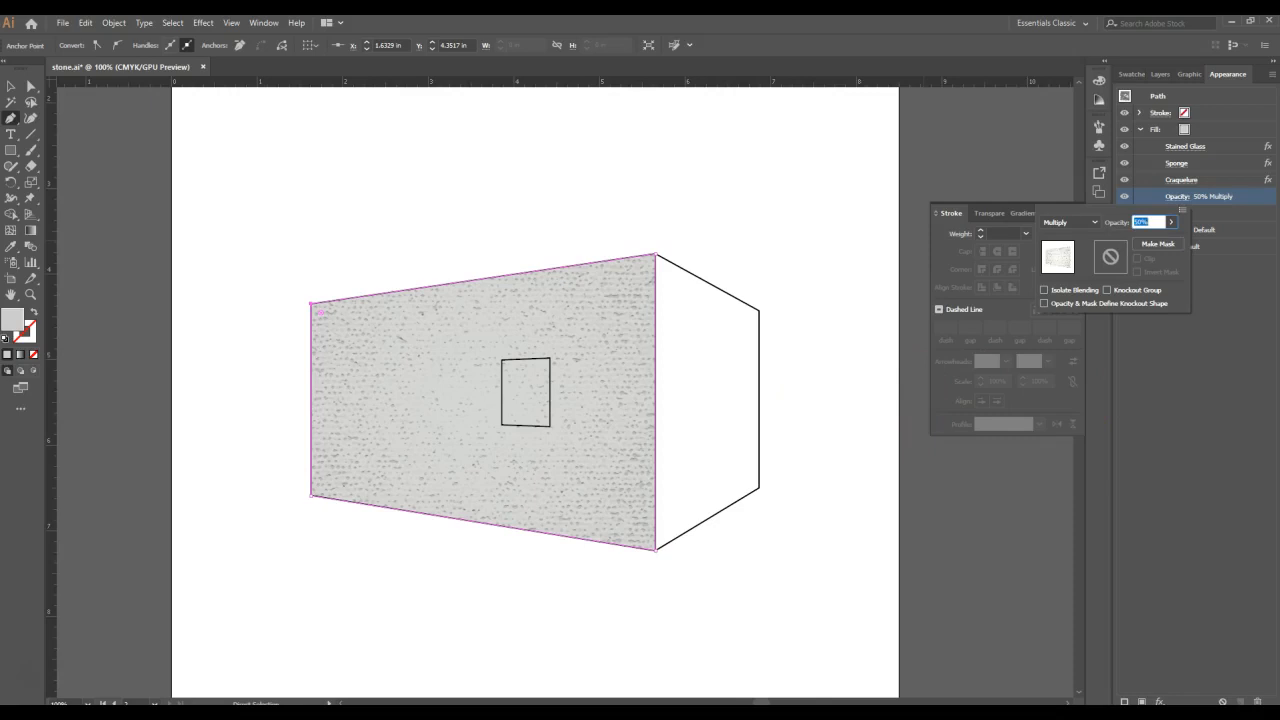
click(1230, 340)
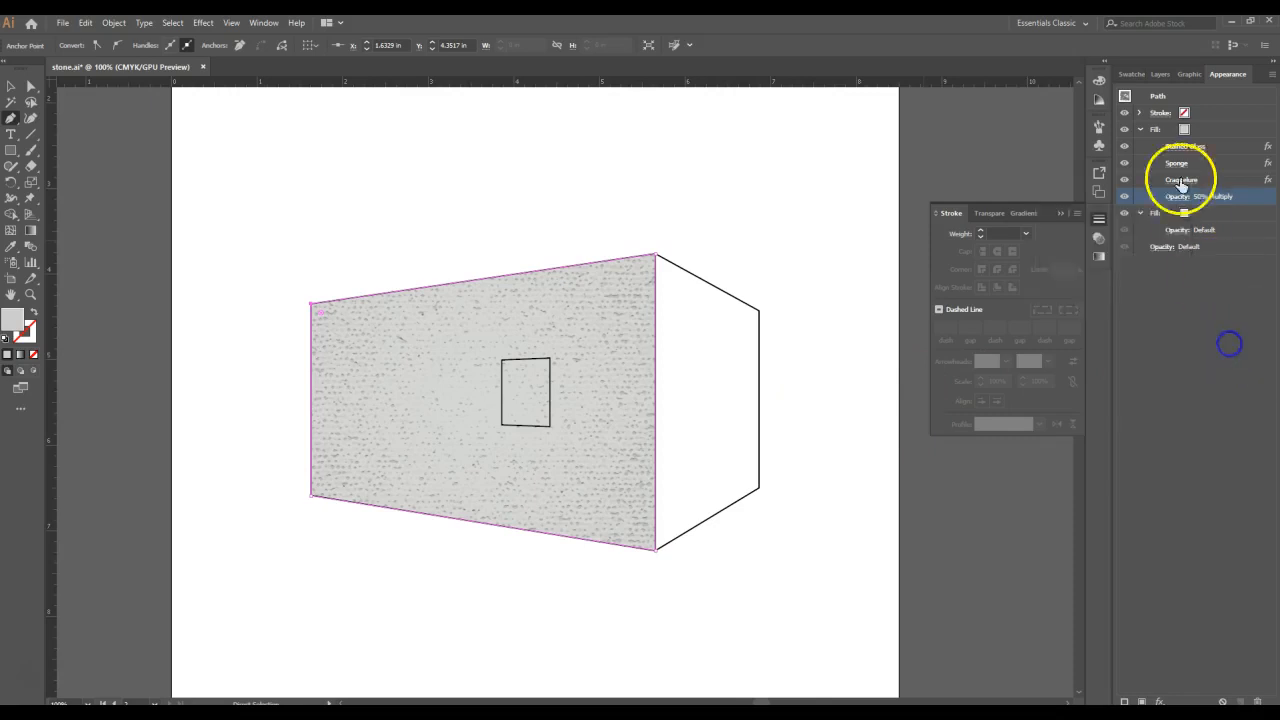
- Duplicate the wall's textured upper fill and delete the Craquelure effect from the topmost copy
click(1196, 132)
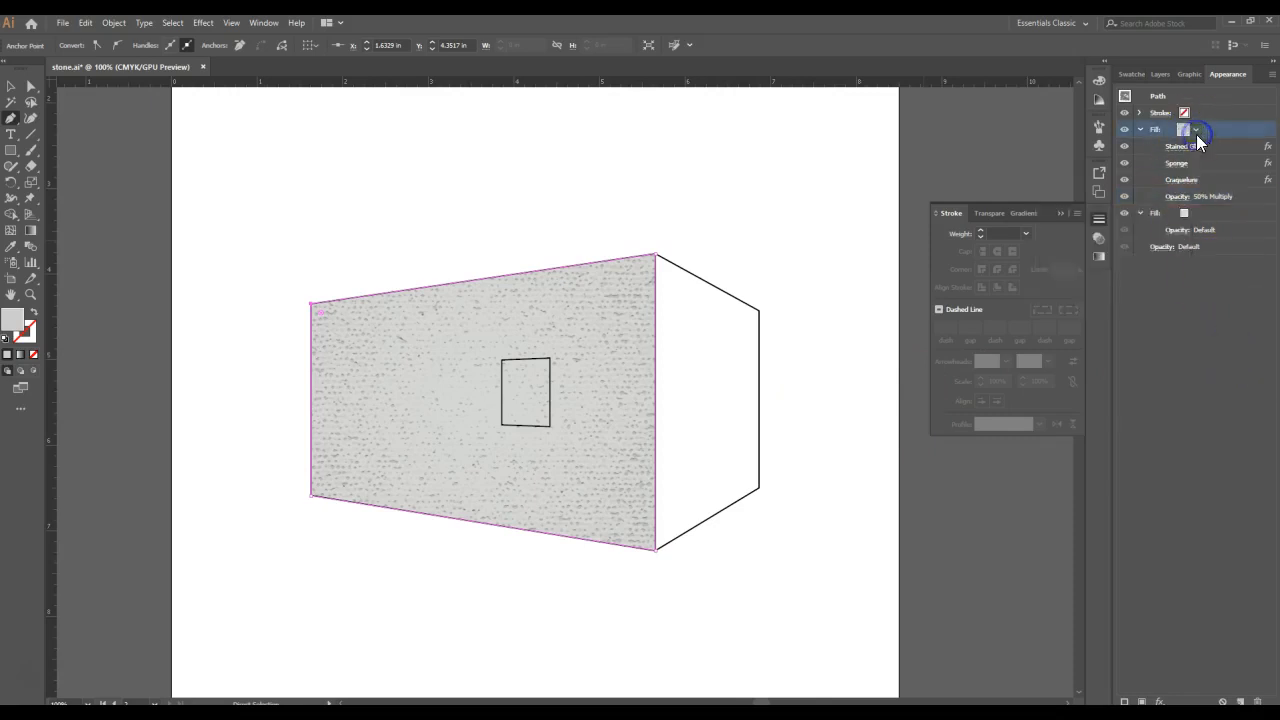
click(1240, 701)
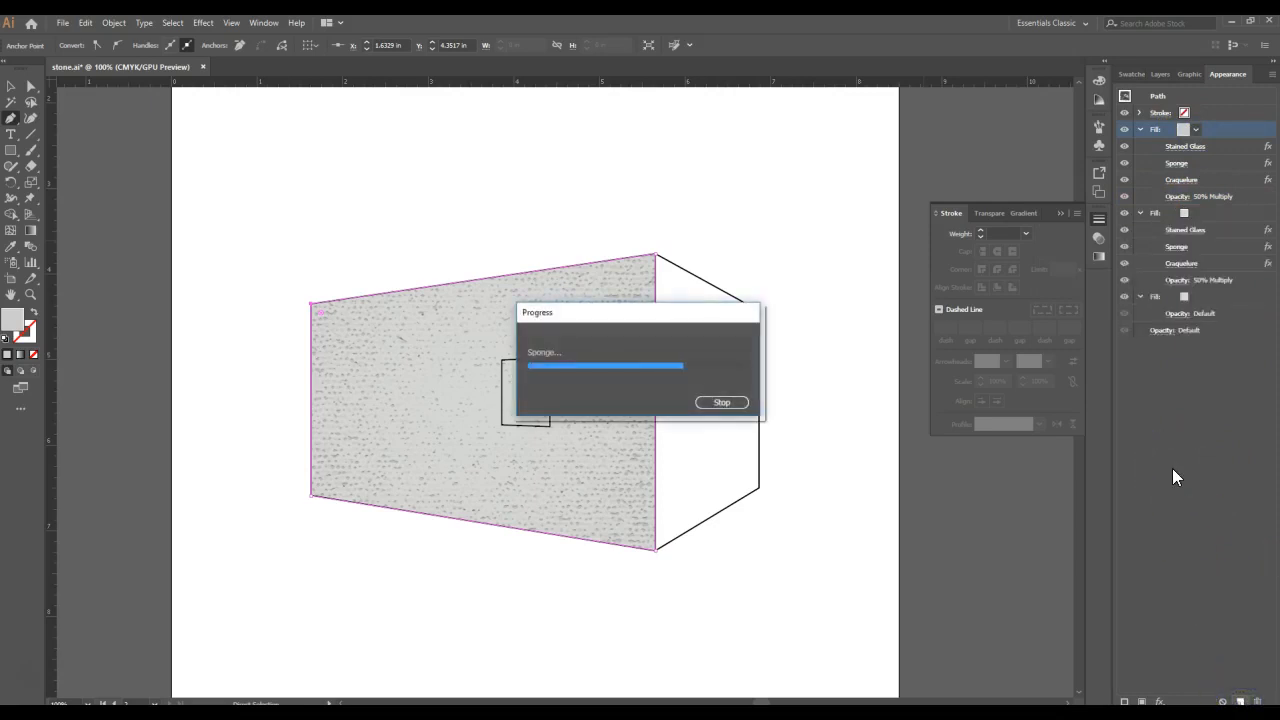
click(1218, 180)
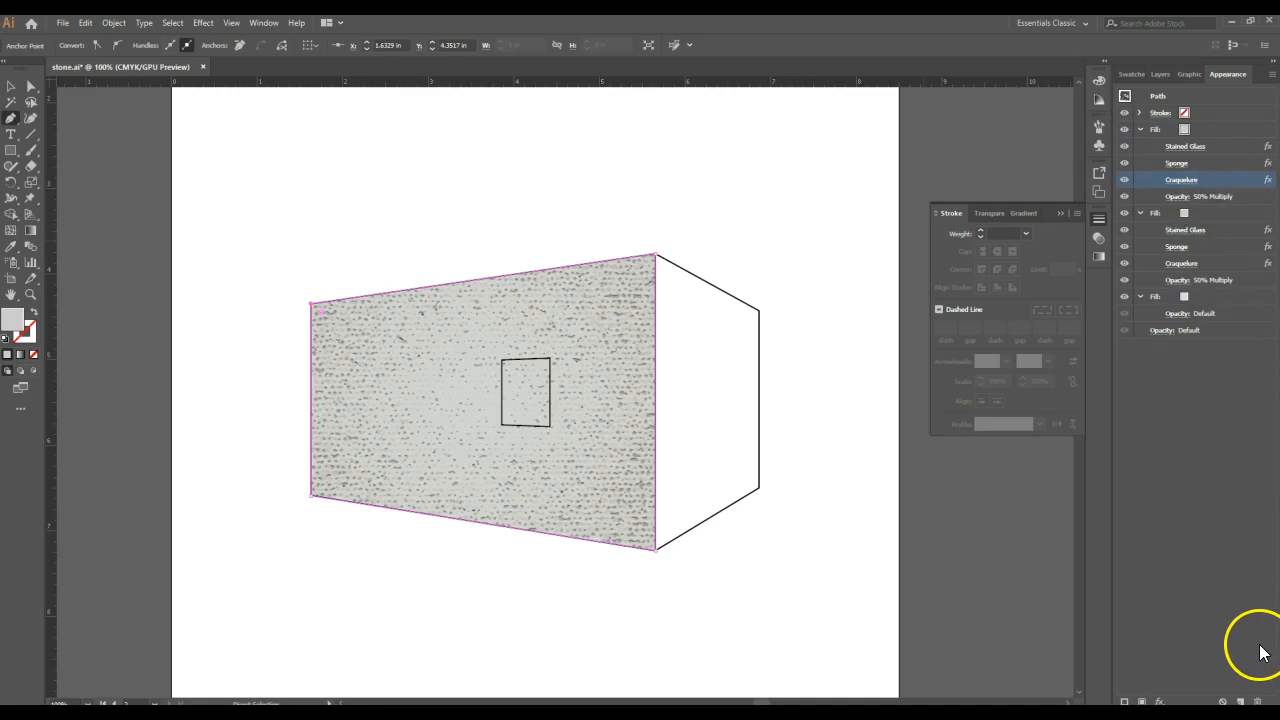
click(1257, 702)
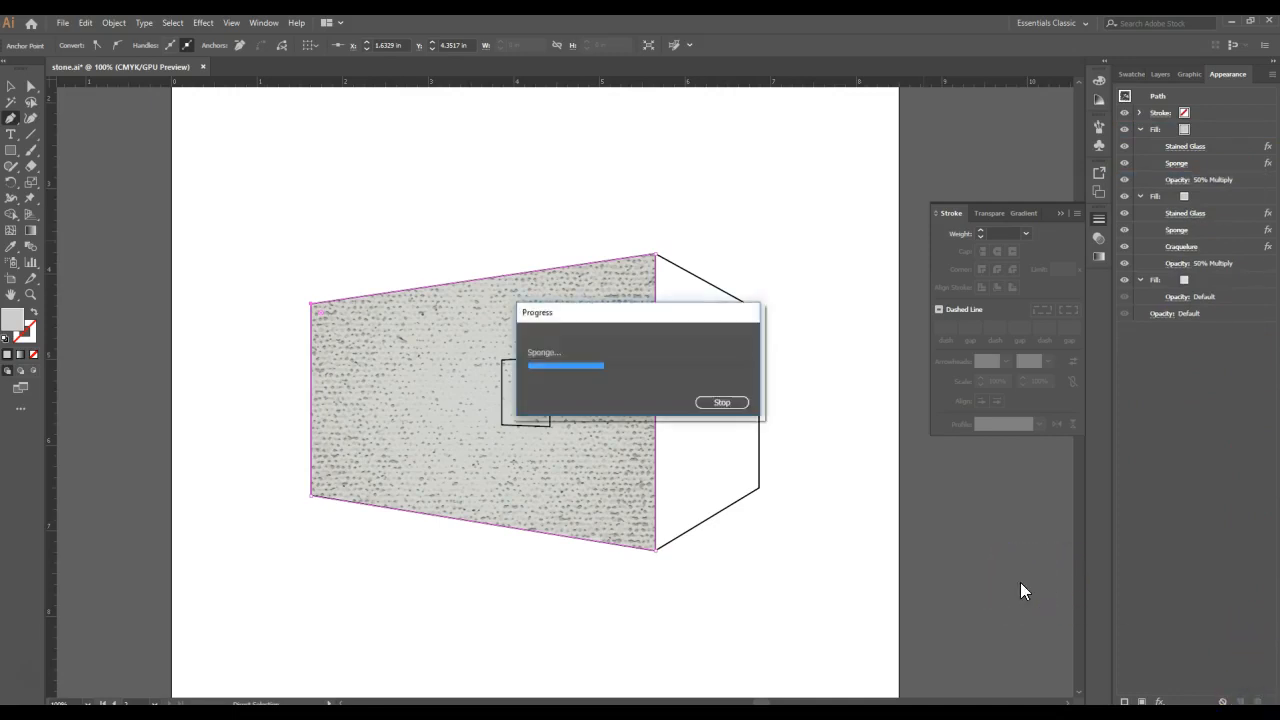
click(960, 540)
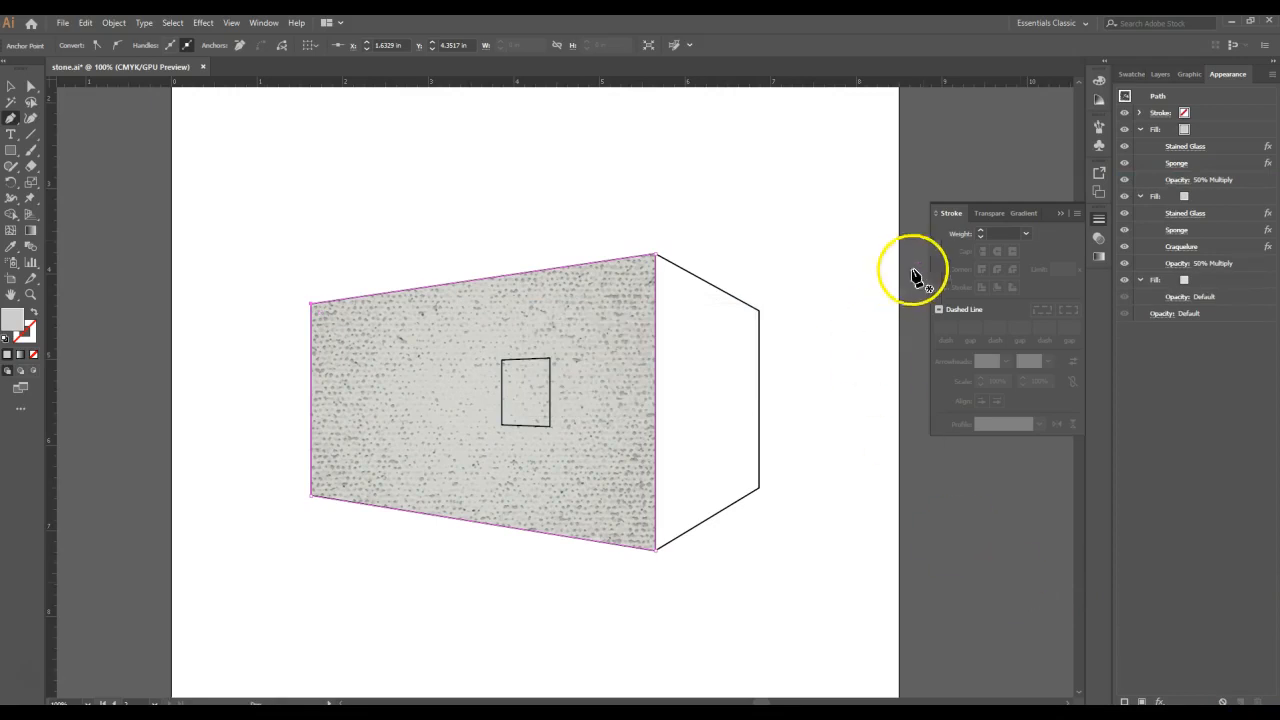
- Recolour the wall's topmost fill with the greenish-grey swatch, RGB 198, 200, 182
click(1217, 147)
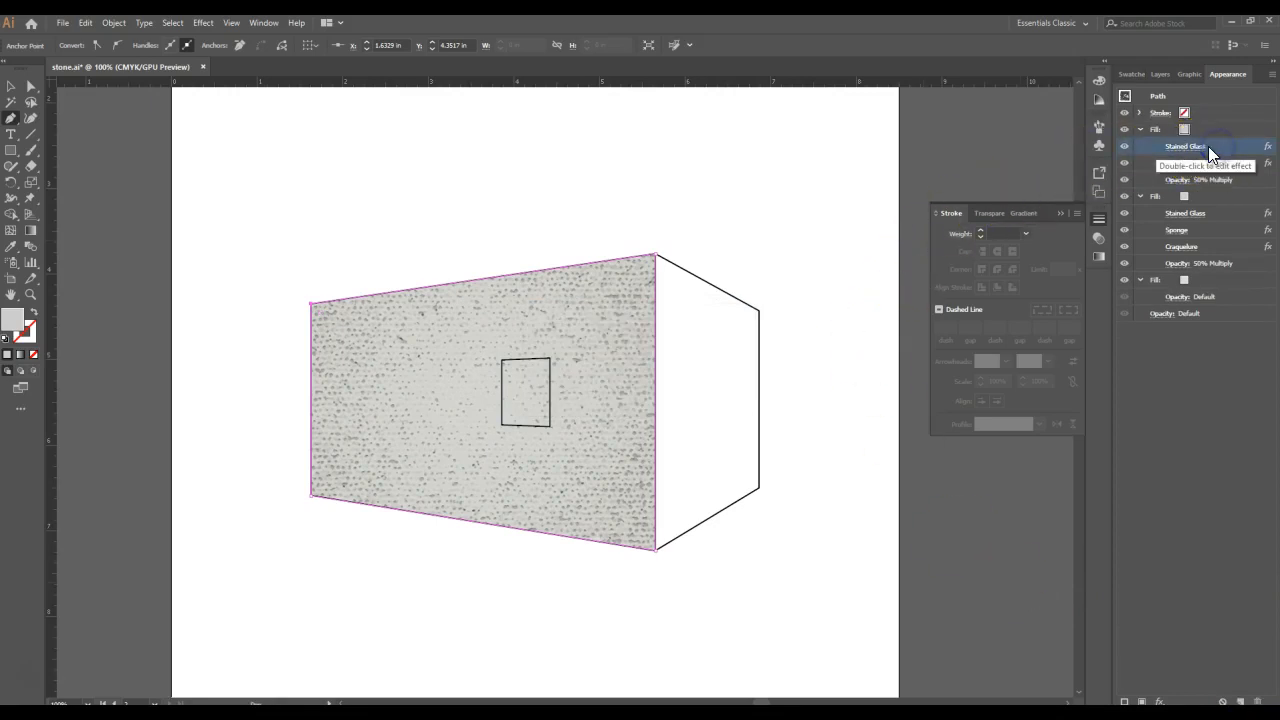
click(1202, 129)
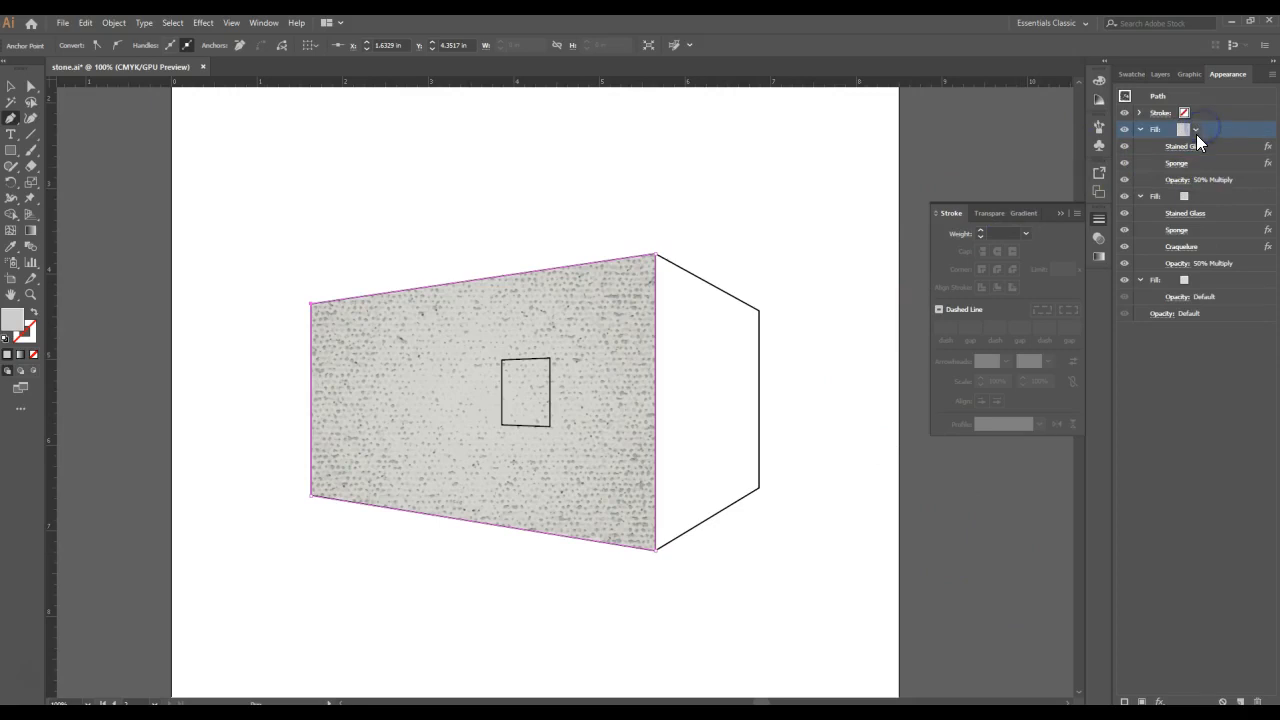
click(1196, 129)
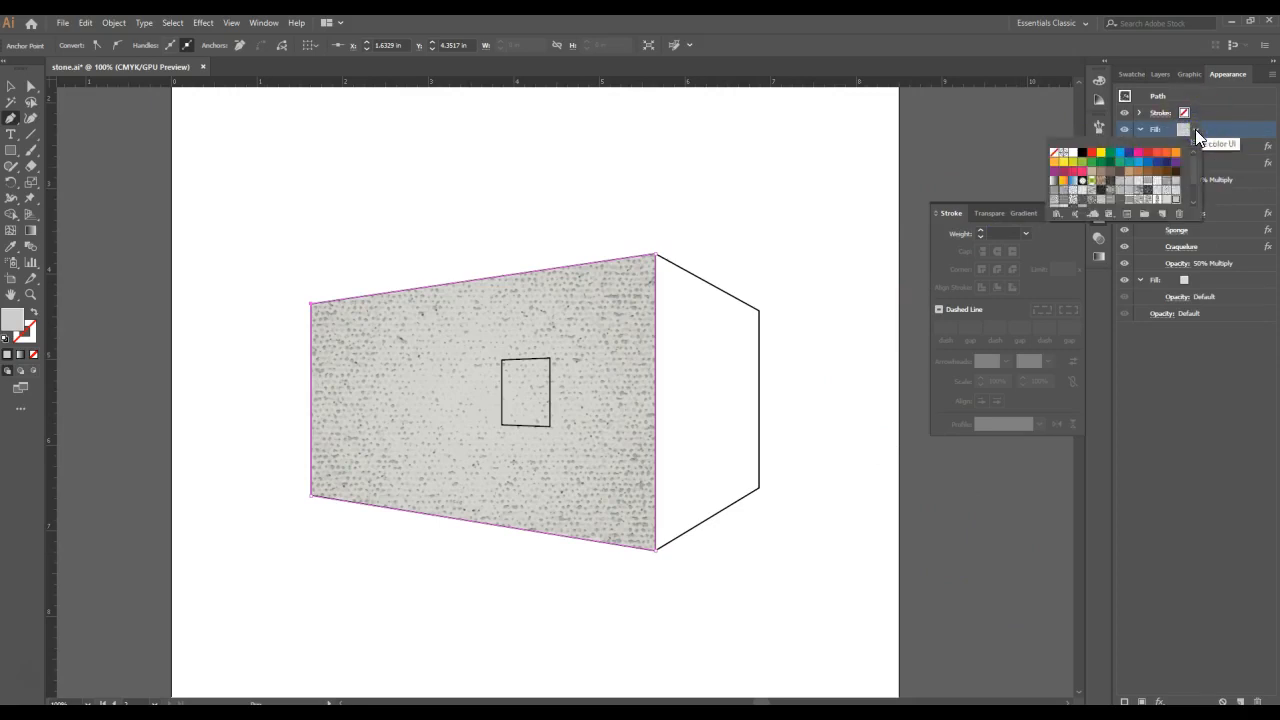
drag(1193, 147, 1194, 167)
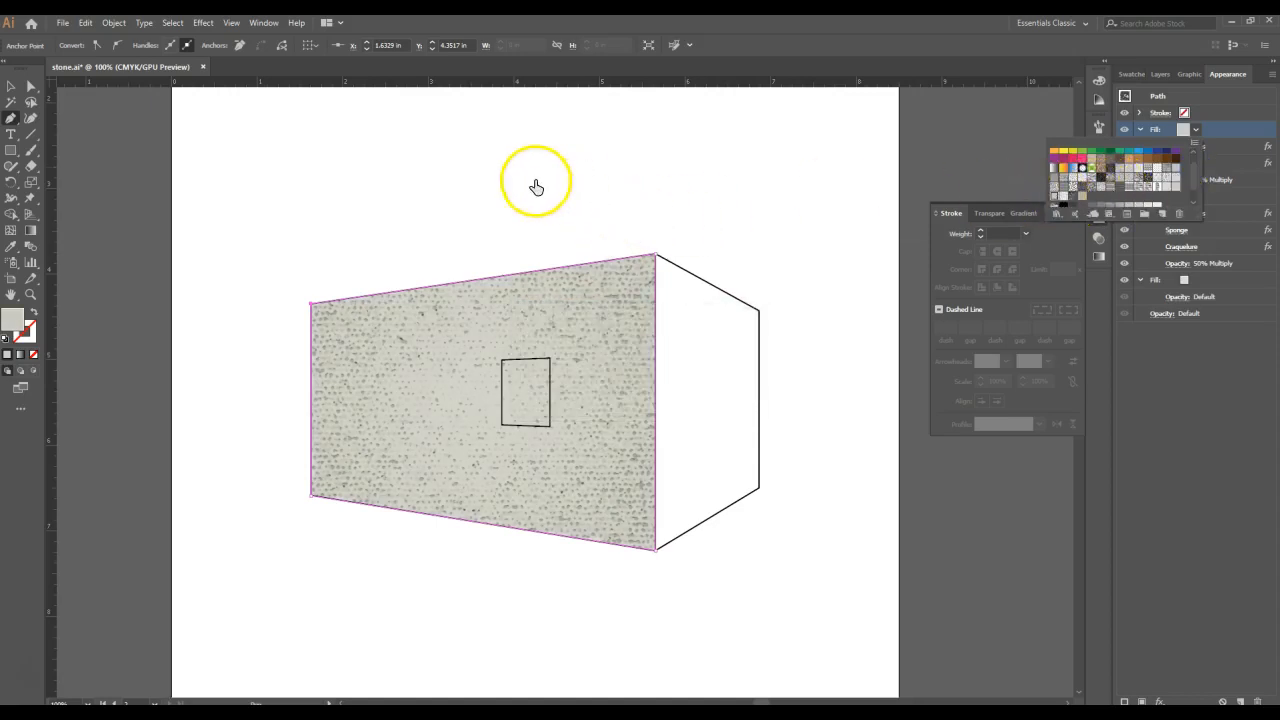
double_click(13, 319)
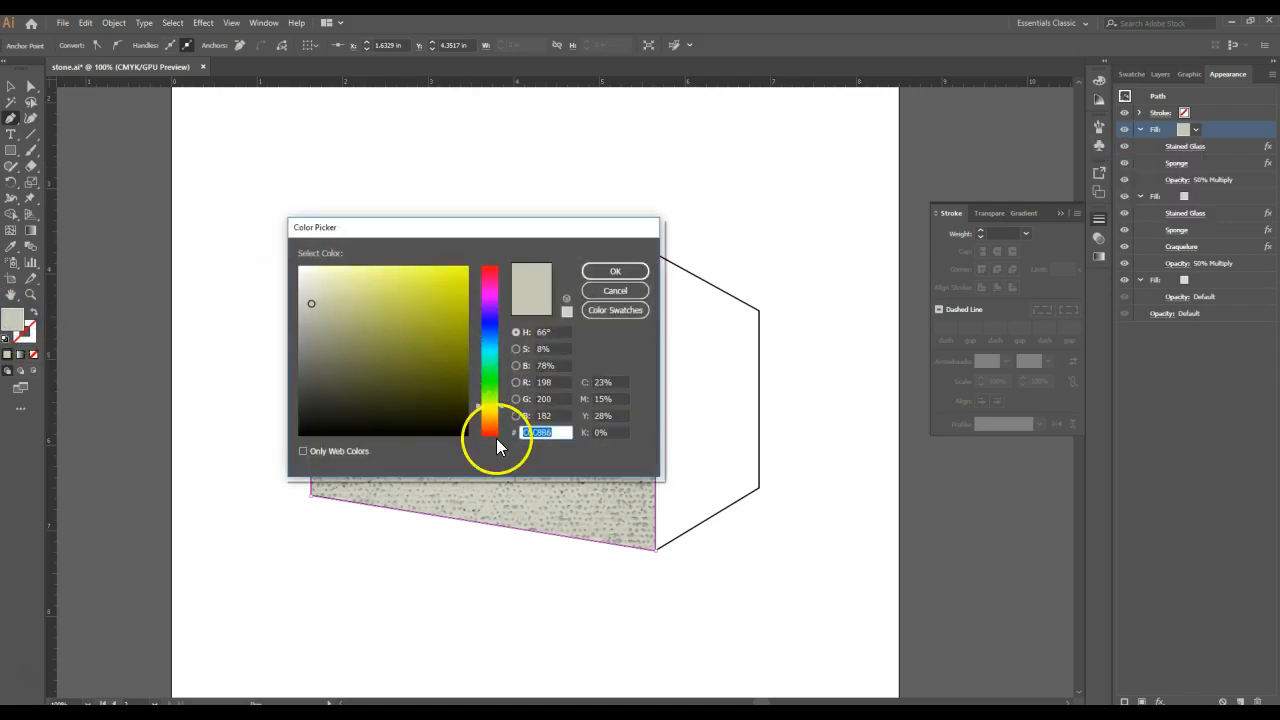
click(616, 291)
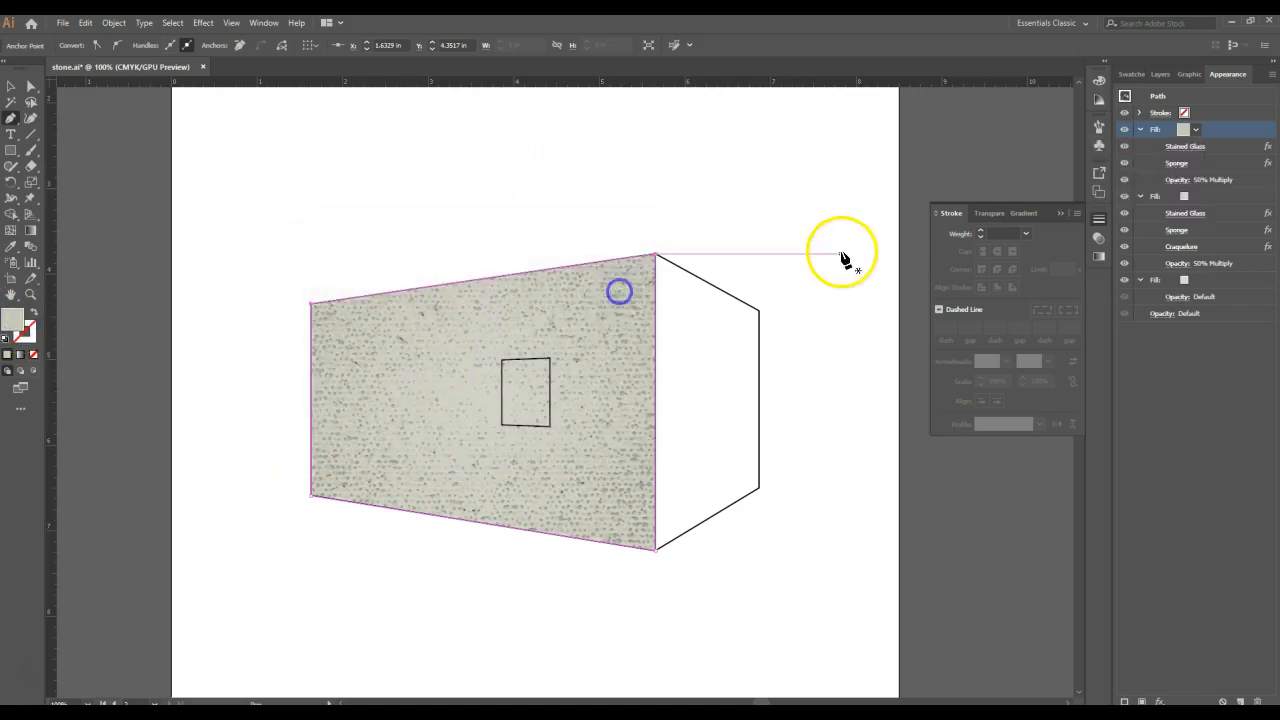
- Increase the cell size of the Stained Glass effect on the wall's topmost fill, with border thickness and light intensity at 1
click(1172, 148)
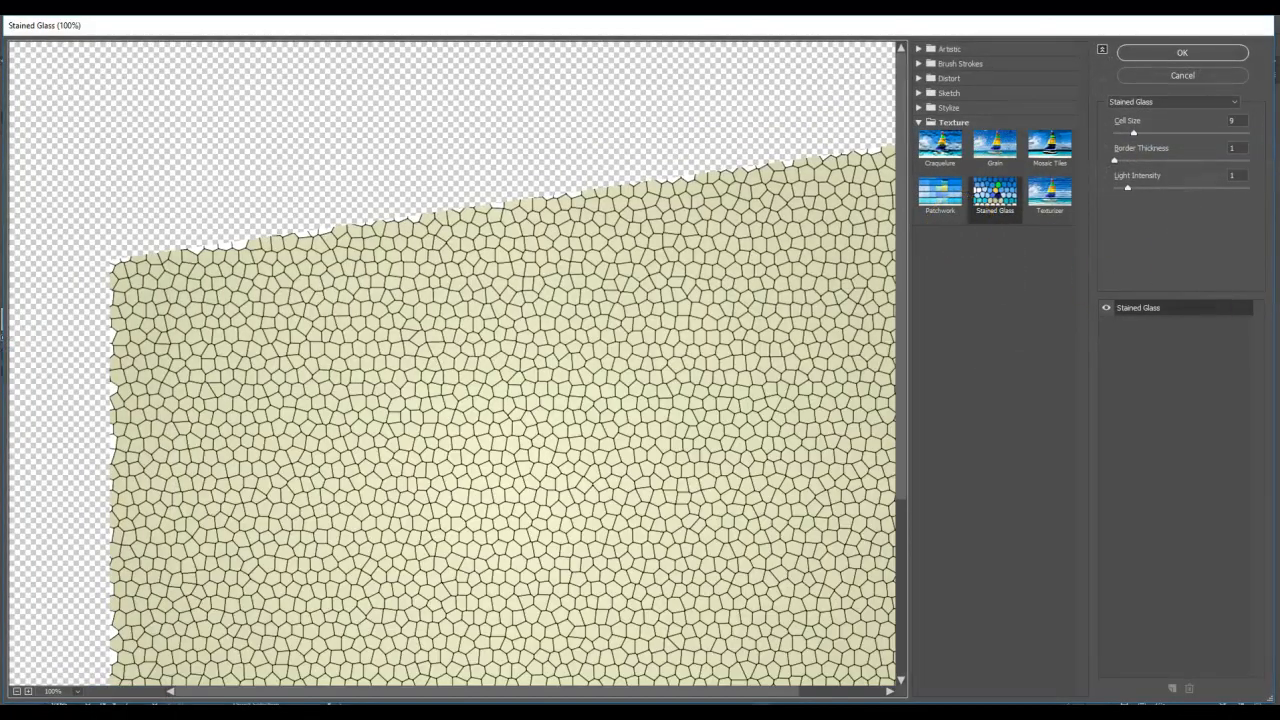
key(Return)
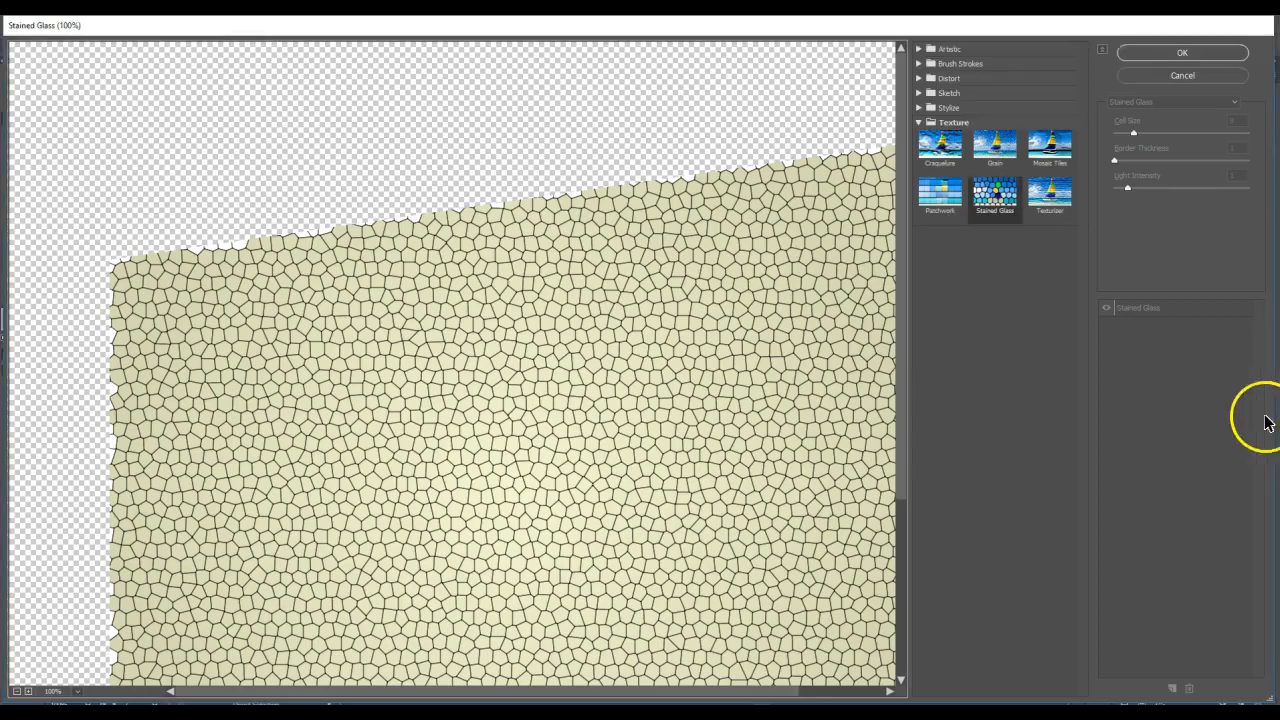
drag(1241, 120, 1213, 122)
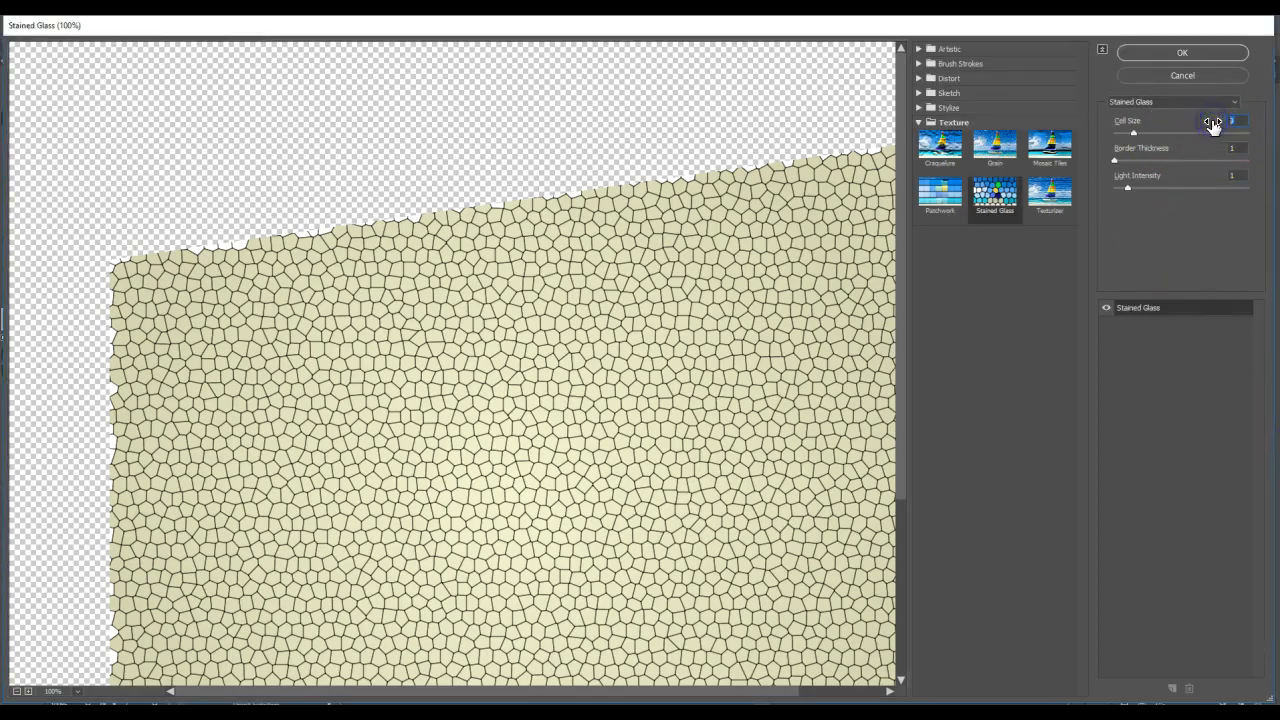
click(1206, 51)
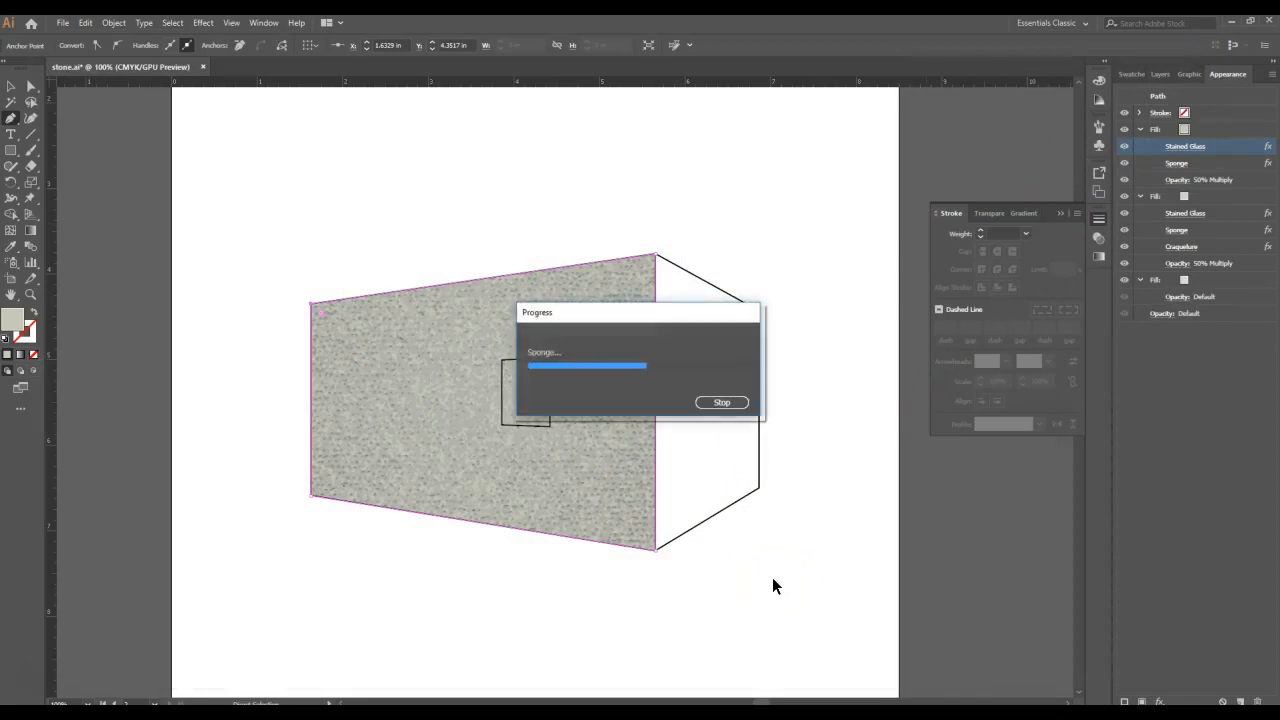
- Edit the topmost fill's Sponge effect to definition 15 and smoothness 8
click(1176, 164)
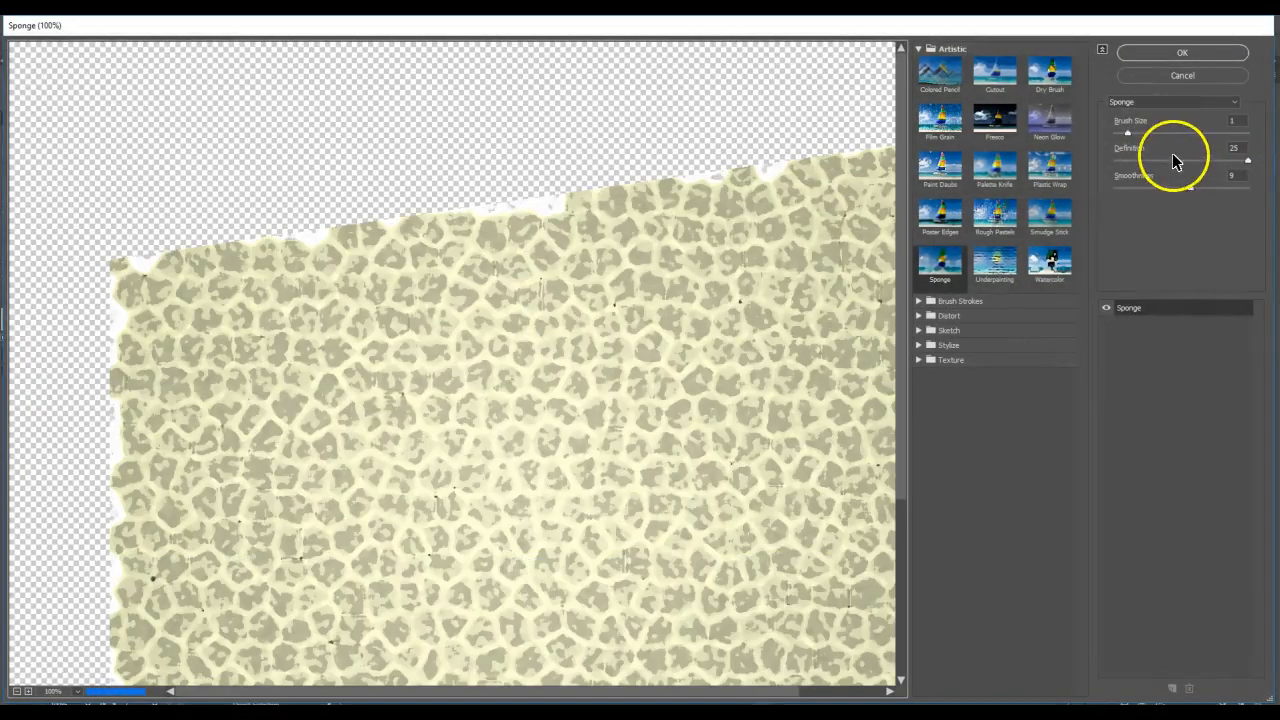
drag(1241, 149, 1217, 150)
text(15)
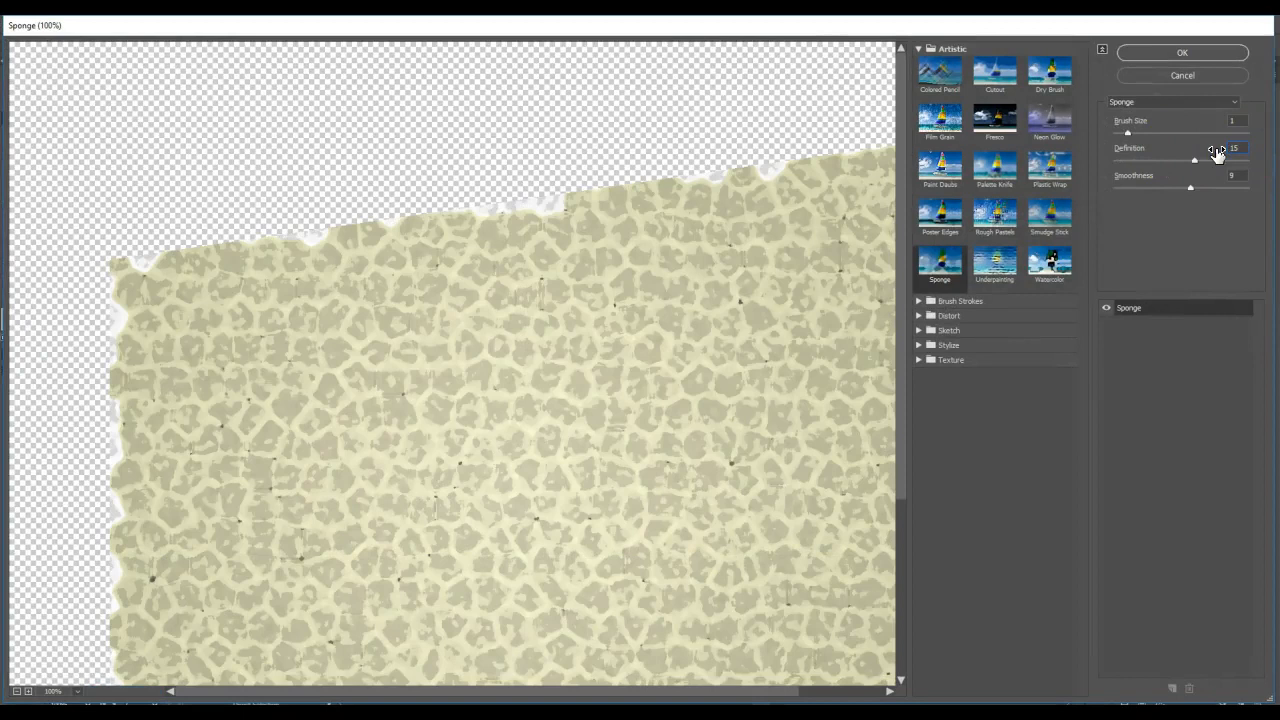
double_click(1236, 175)
text(8)
click(1212, 52)
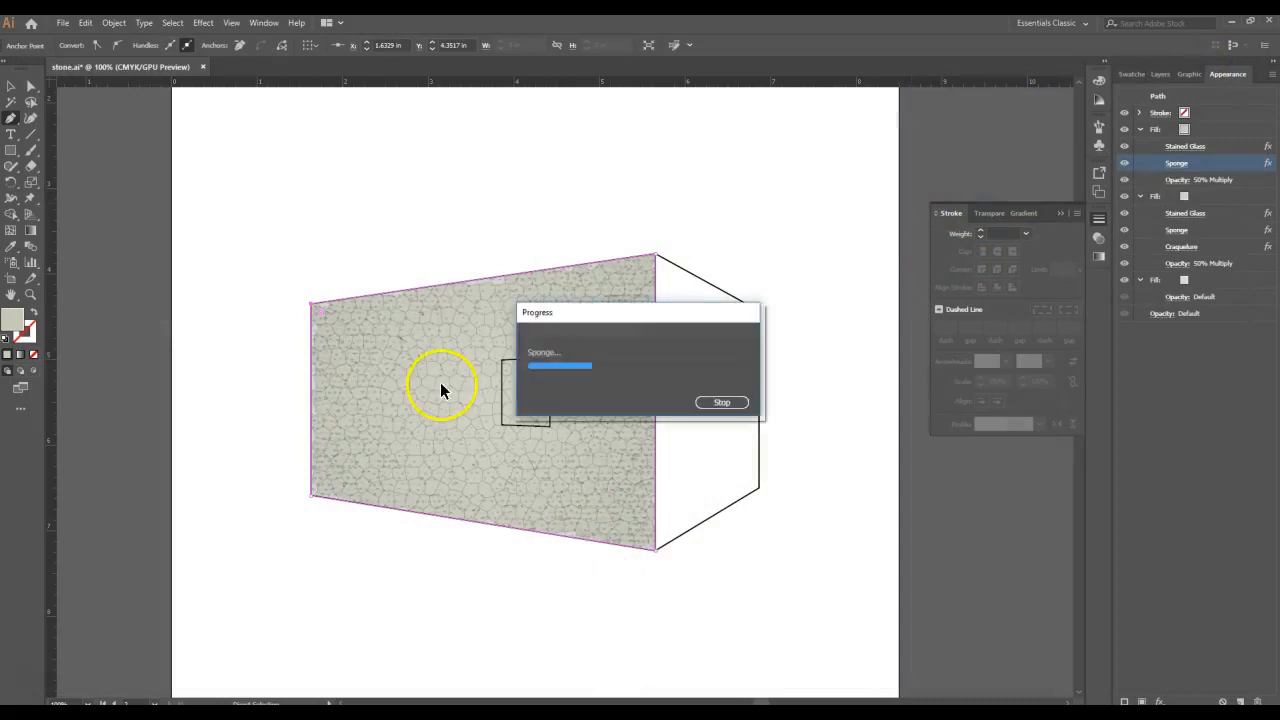
click(474, 451)
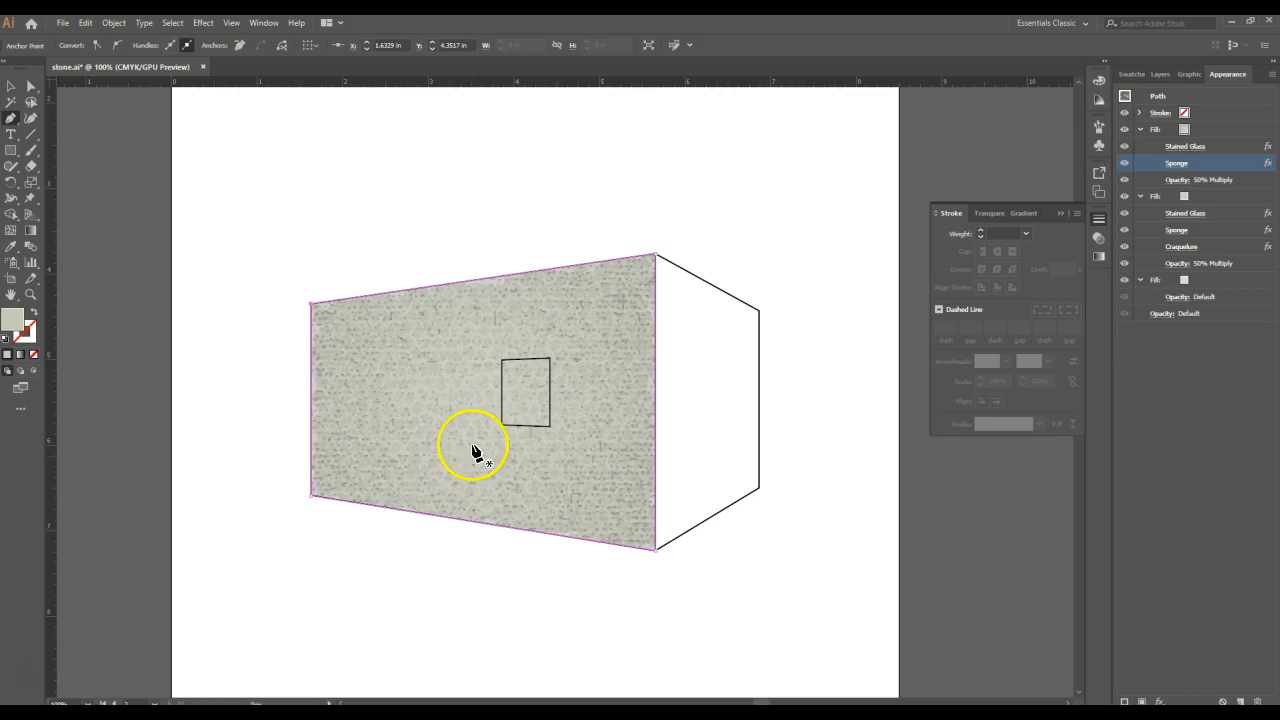
- Set the topmost Multiply fill's opacity to 82% and select that fill again
click(1173, 180)
click(1172, 206)
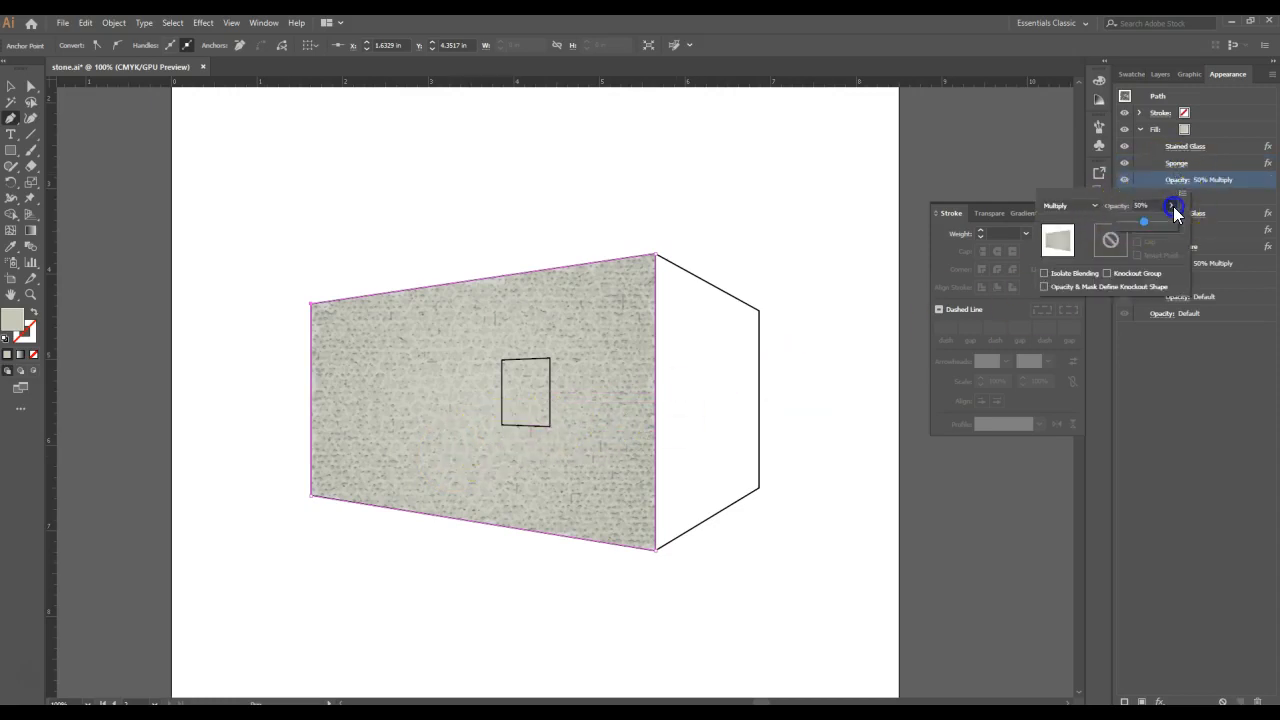
drag(1160, 220, 1147, 230)
click(880, 420)
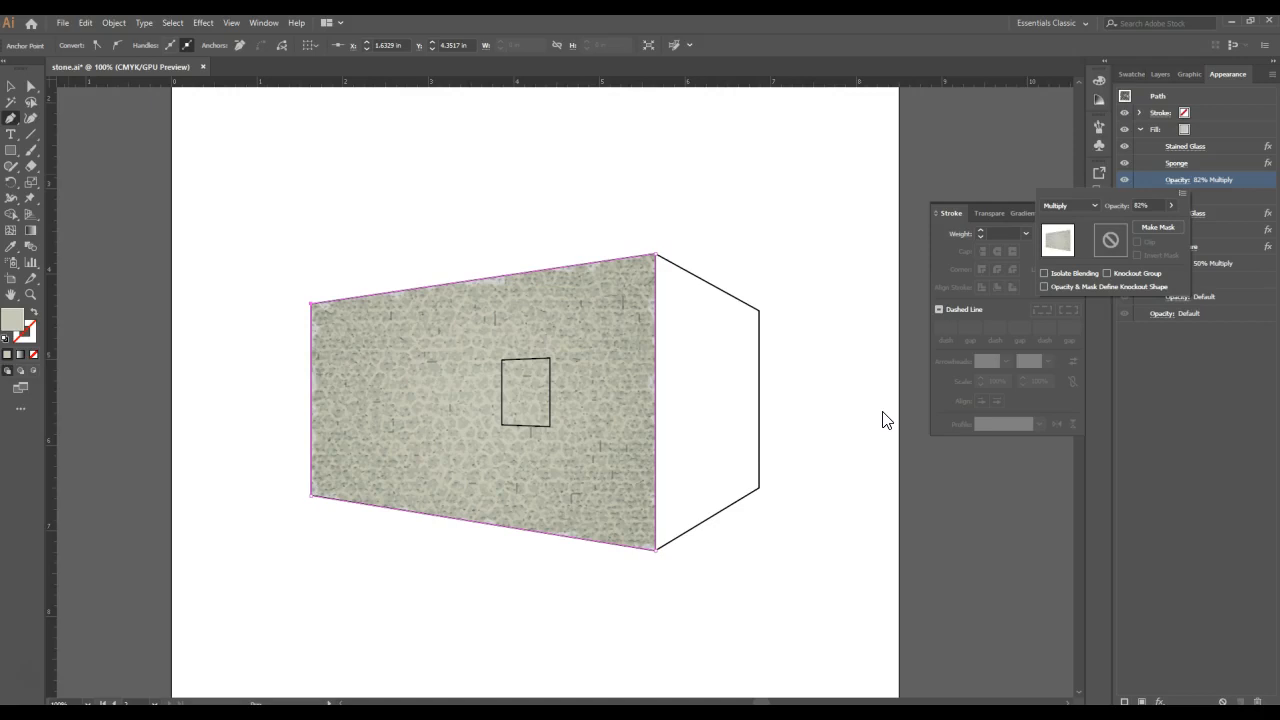
click(1097, 207)
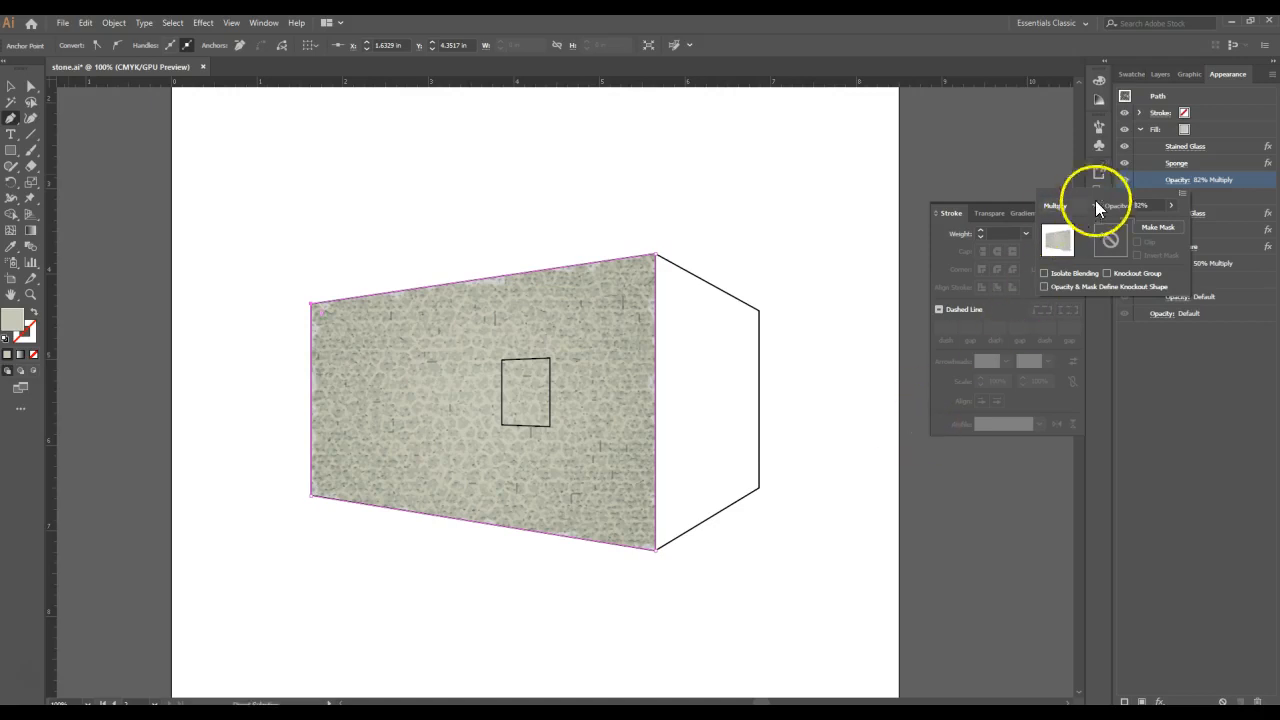
click(1229, 129)
click(1229, 129)
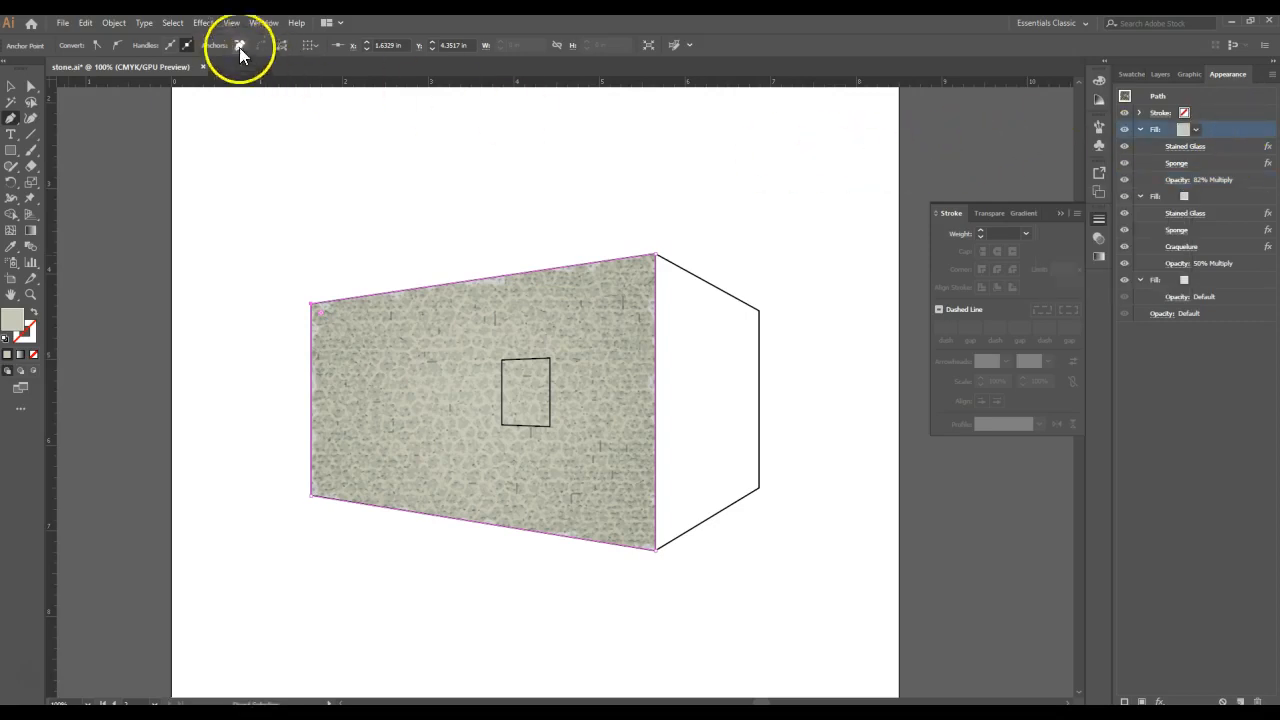
- Add a clumped Grain effect with intensity 54 and contrast 28 to the wall's topmost fill and move it above Stained Glass
click(202, 23)
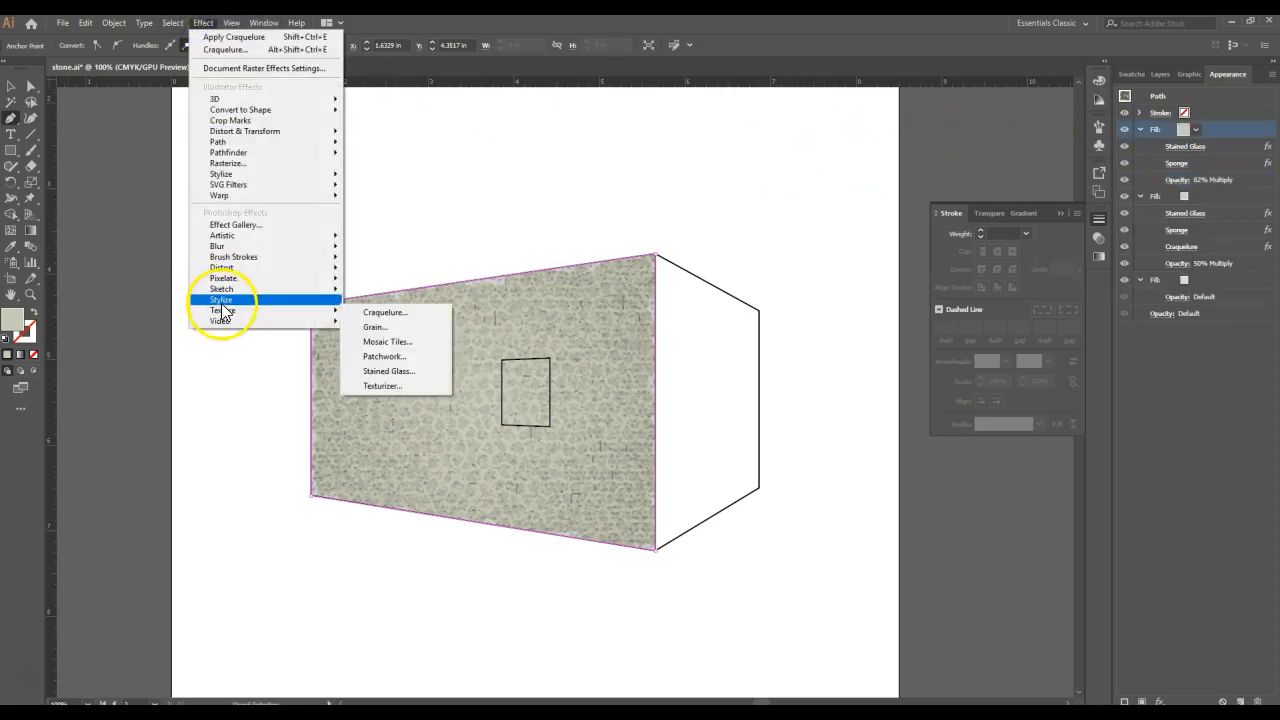
mouse_move(222, 300)
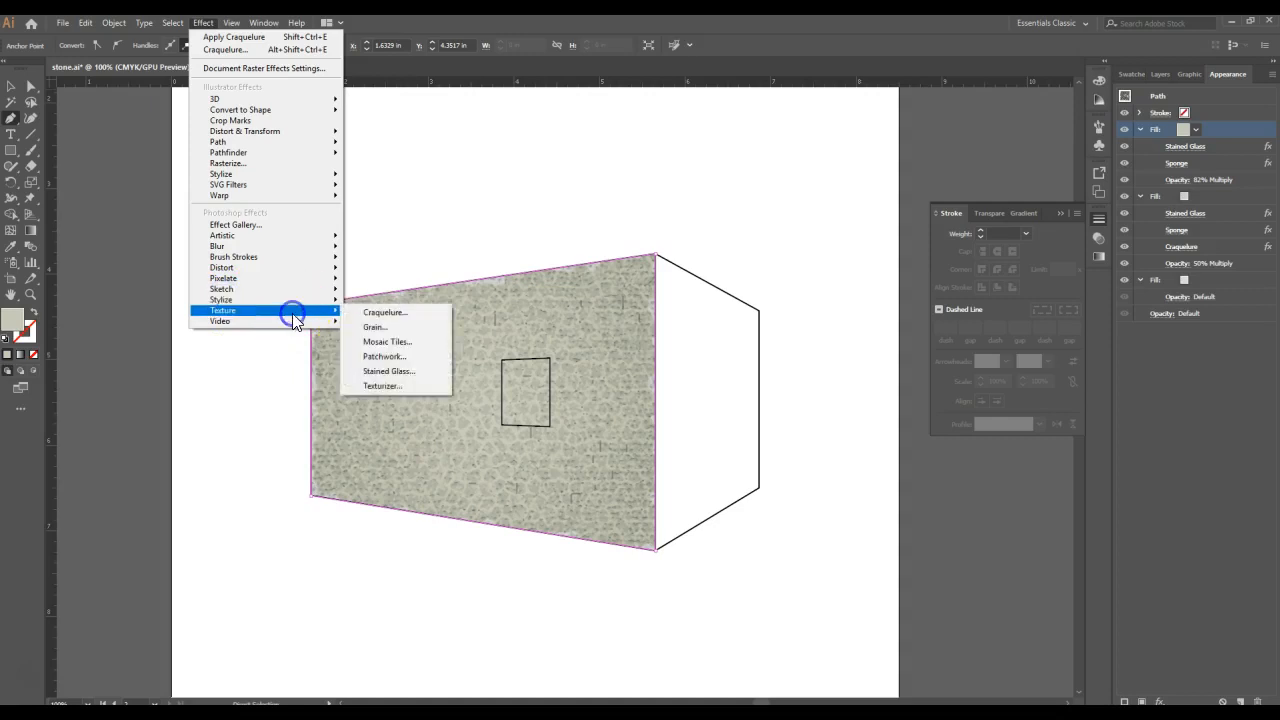
click(409, 331)
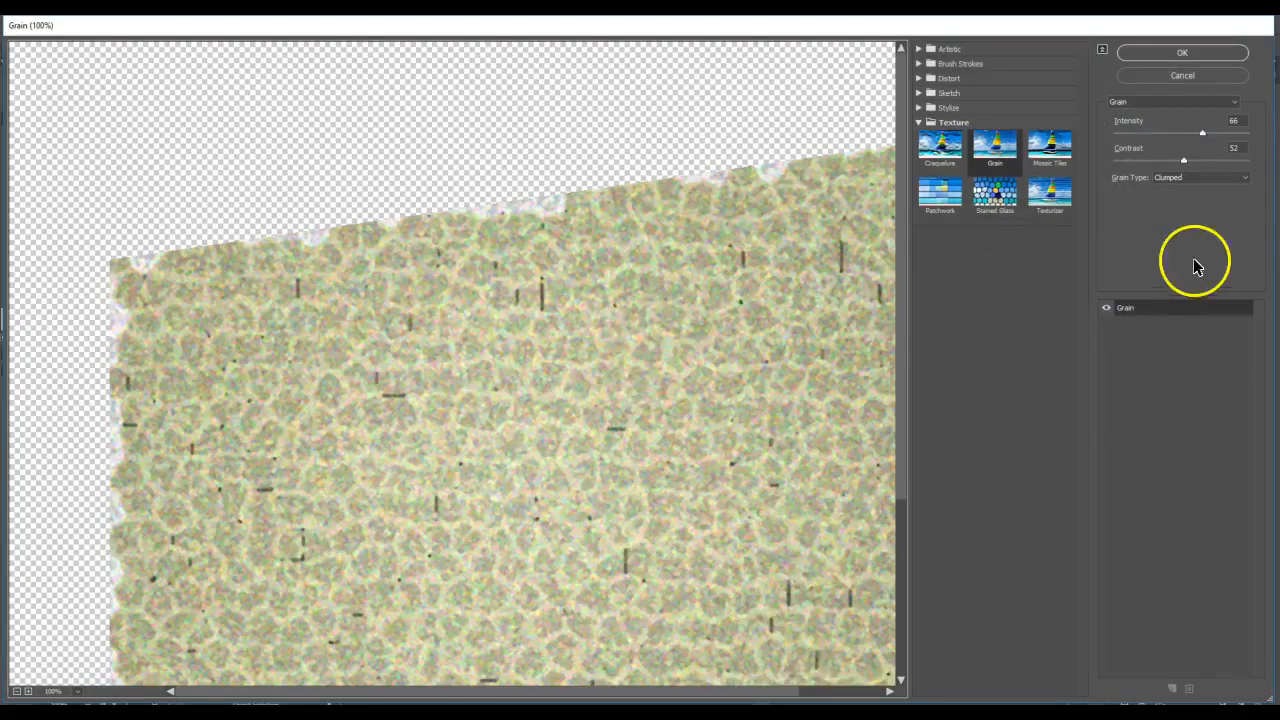
click(1190, 176)
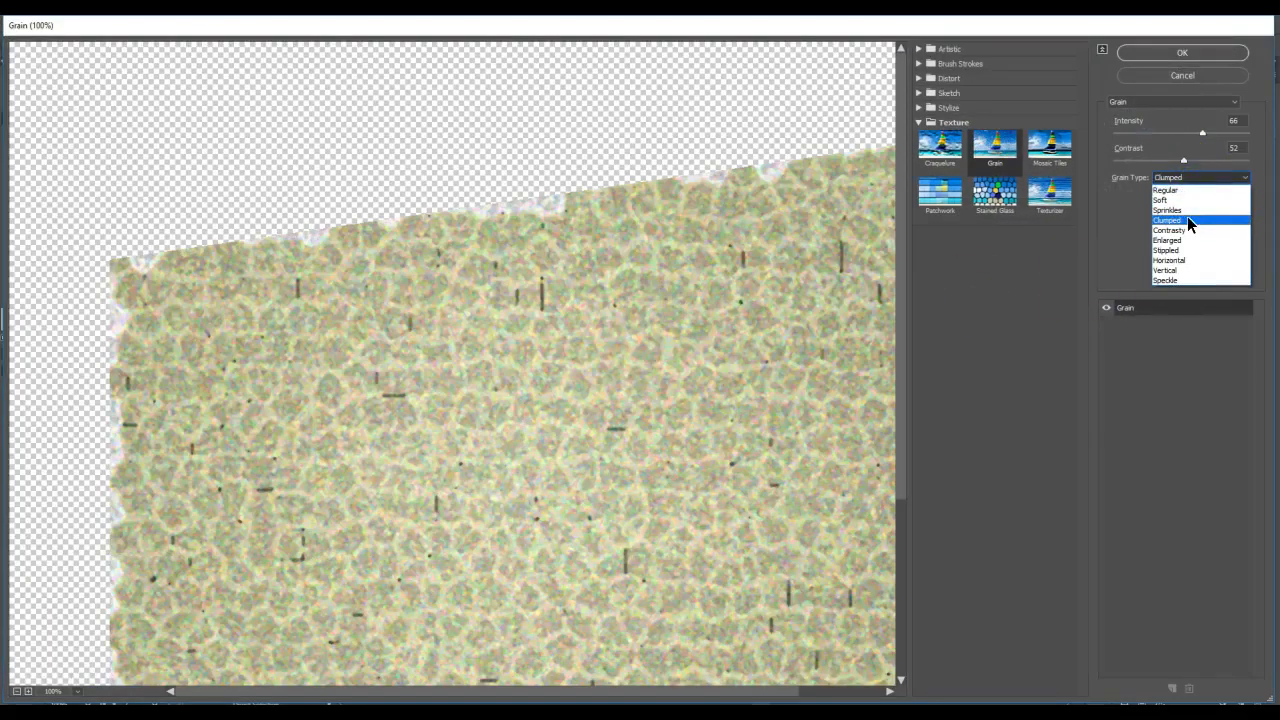
click(1185, 220)
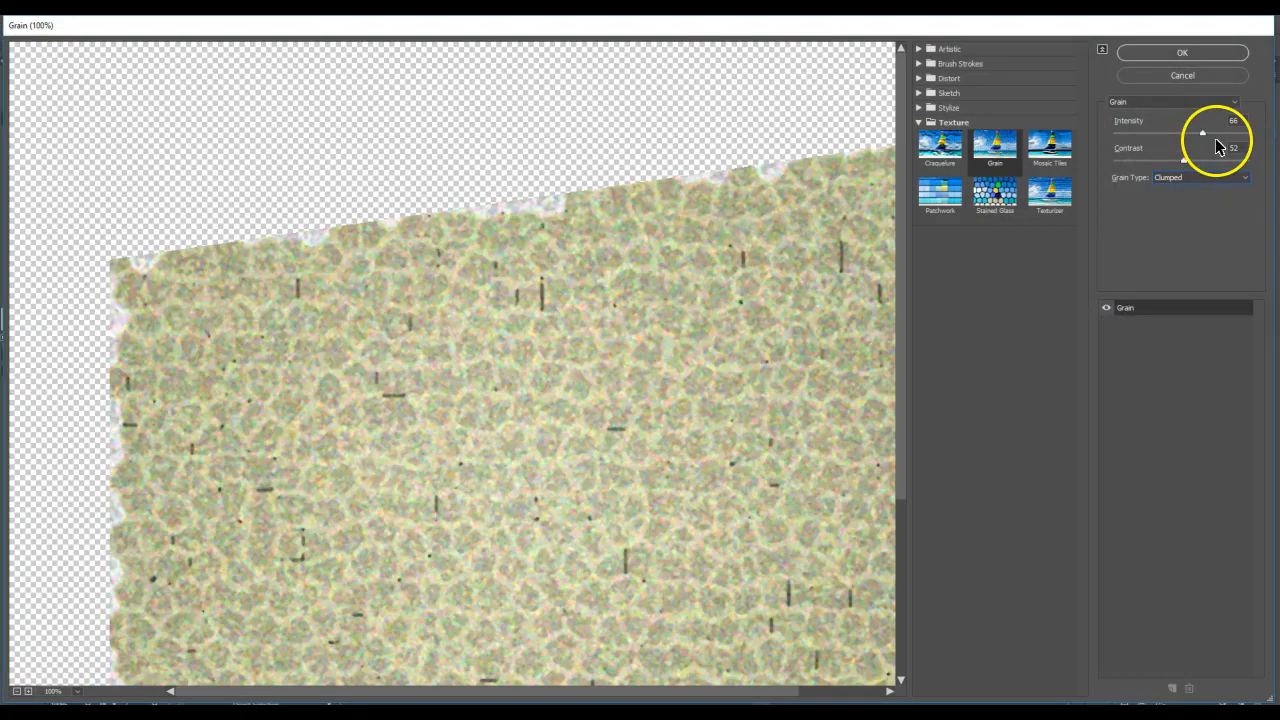
click(1231, 119)
text(54)
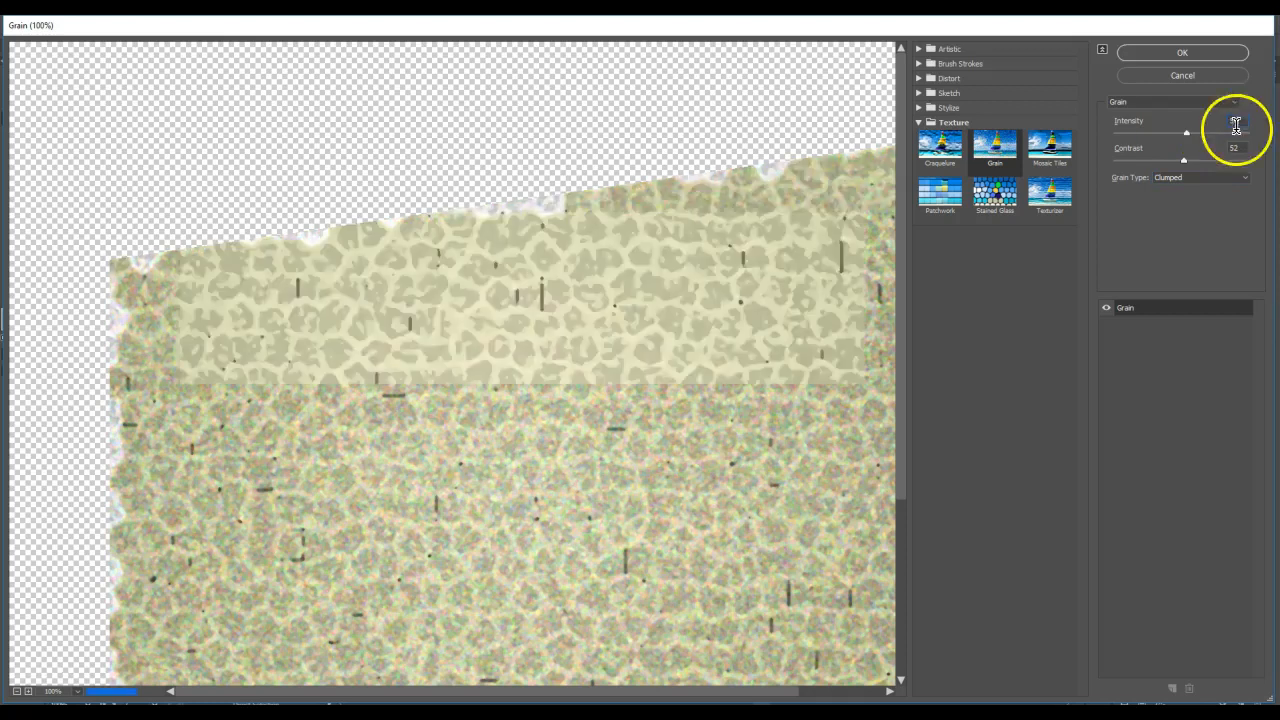
drag(1242, 152, 1219, 153)
text(28)
click(1206, 54)
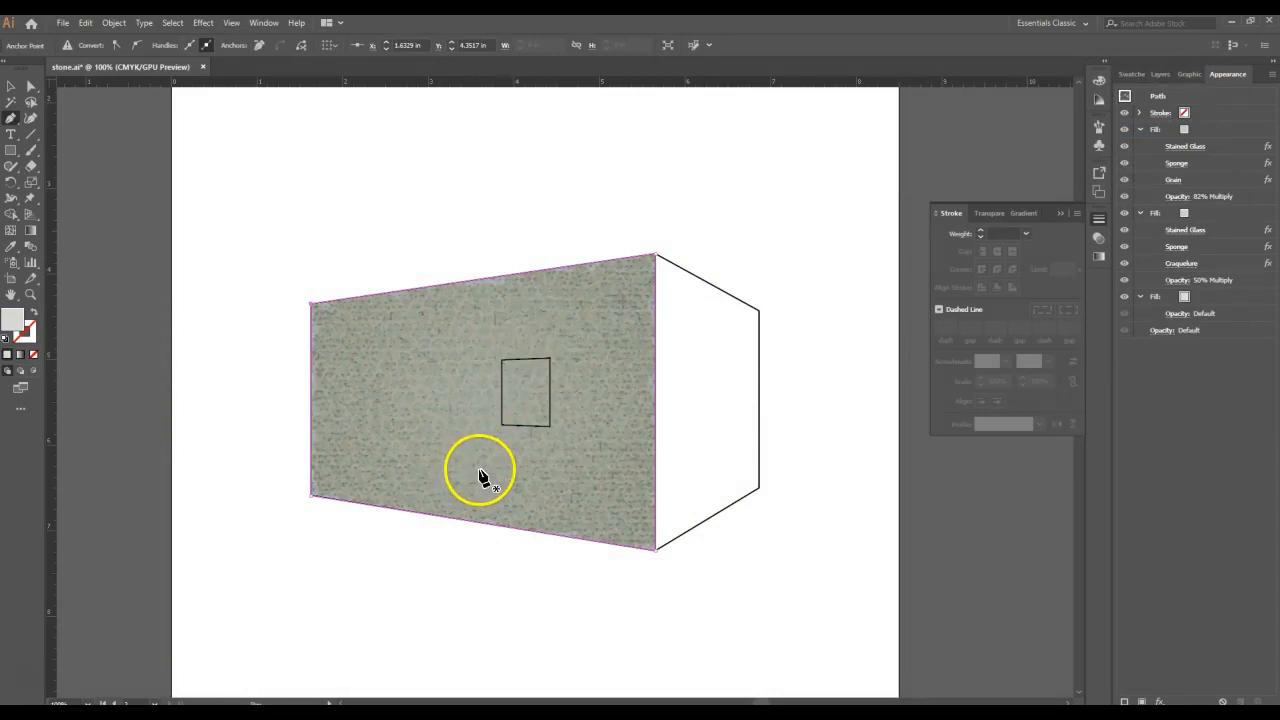
click(1208, 177)
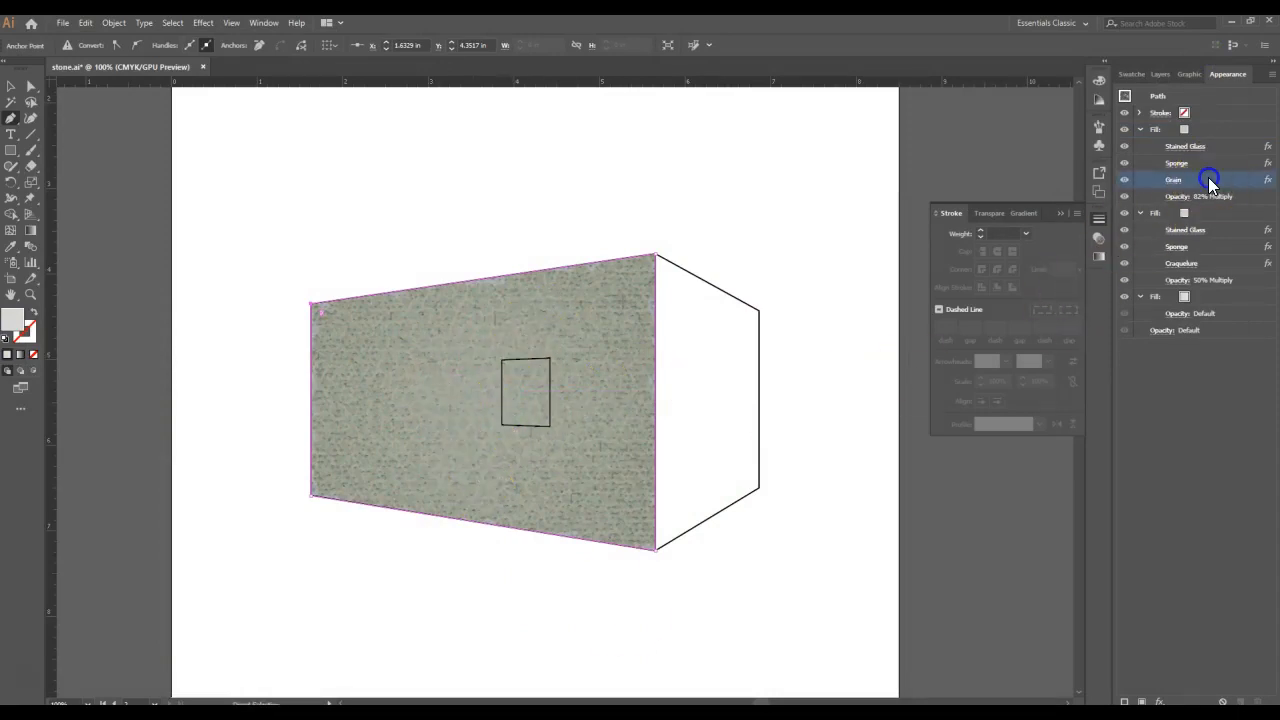
drag(1208, 177, 1210, 146)
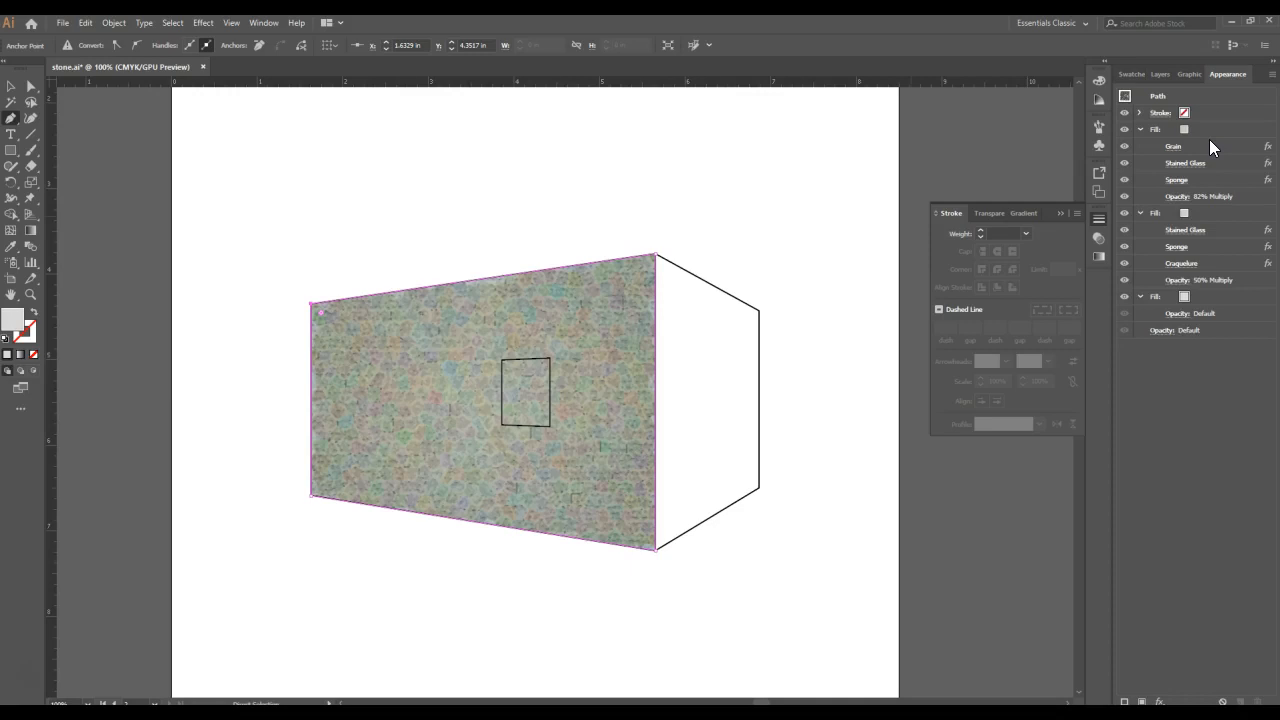
- Duplicate the wall's topmost fill and delete the Grain effect from the upper copy
click(1216, 130)
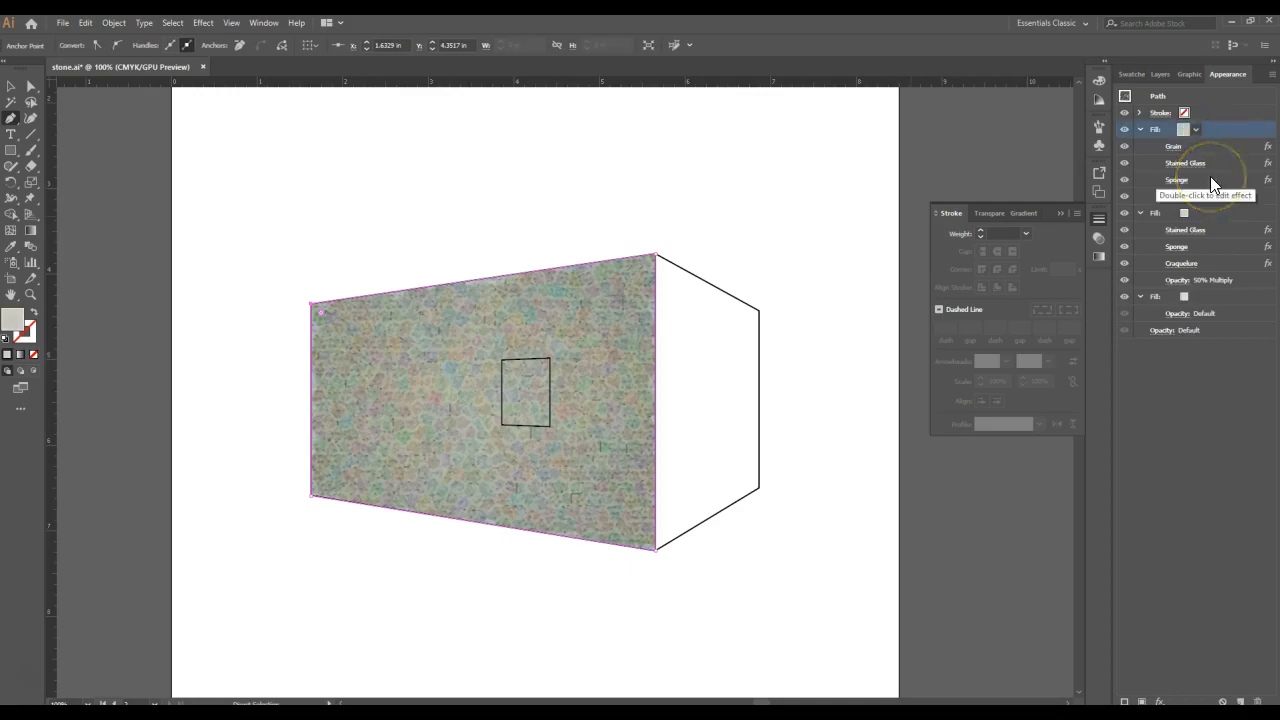
click(1241, 701)
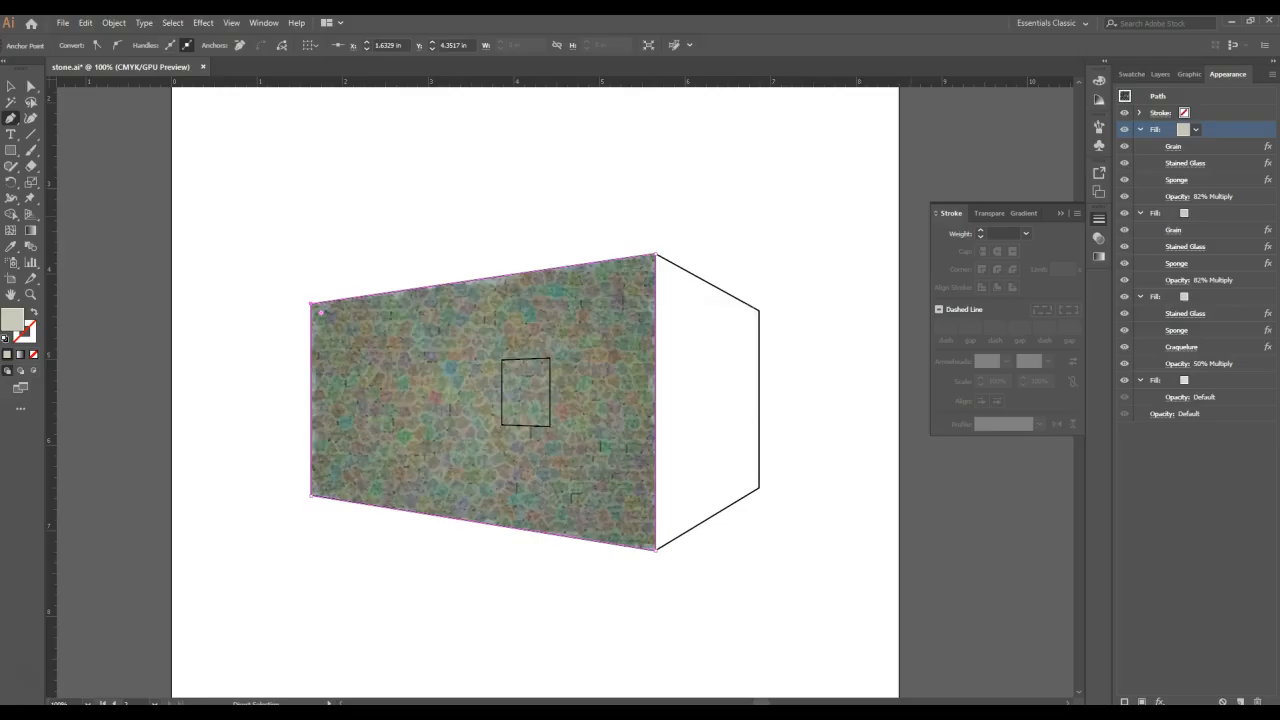
click(1199, 147)
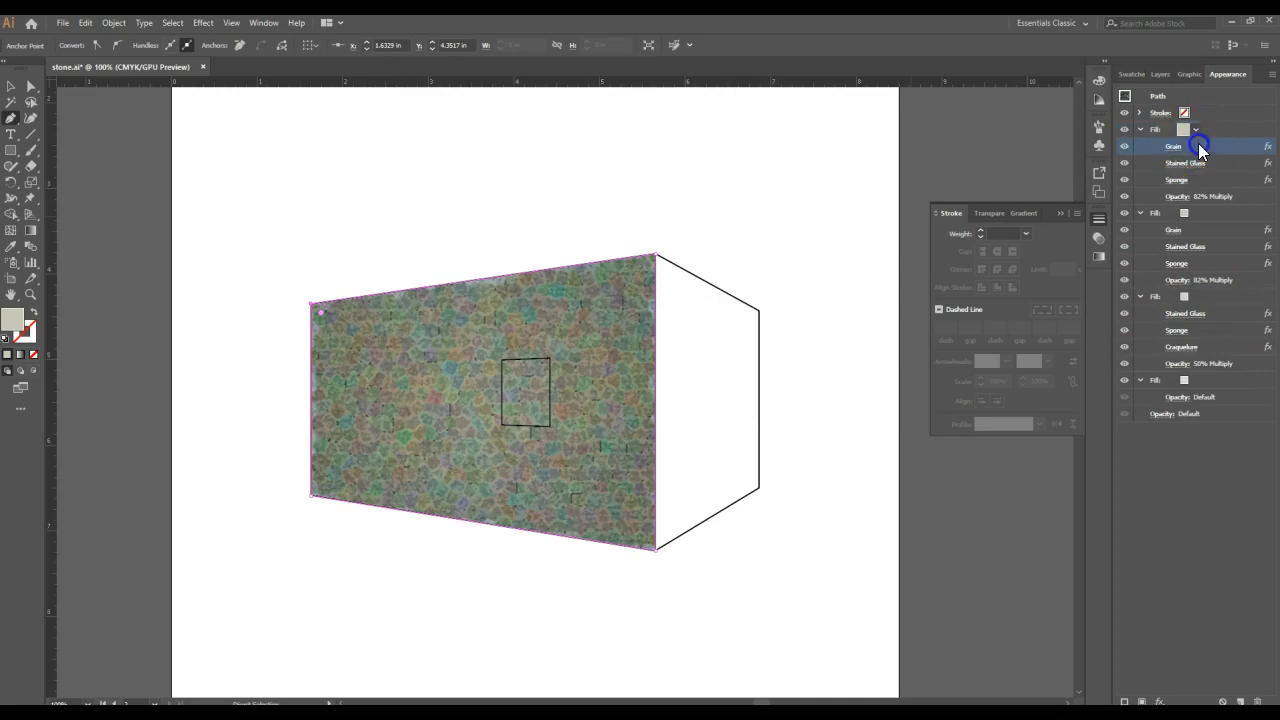
click(1256, 701)
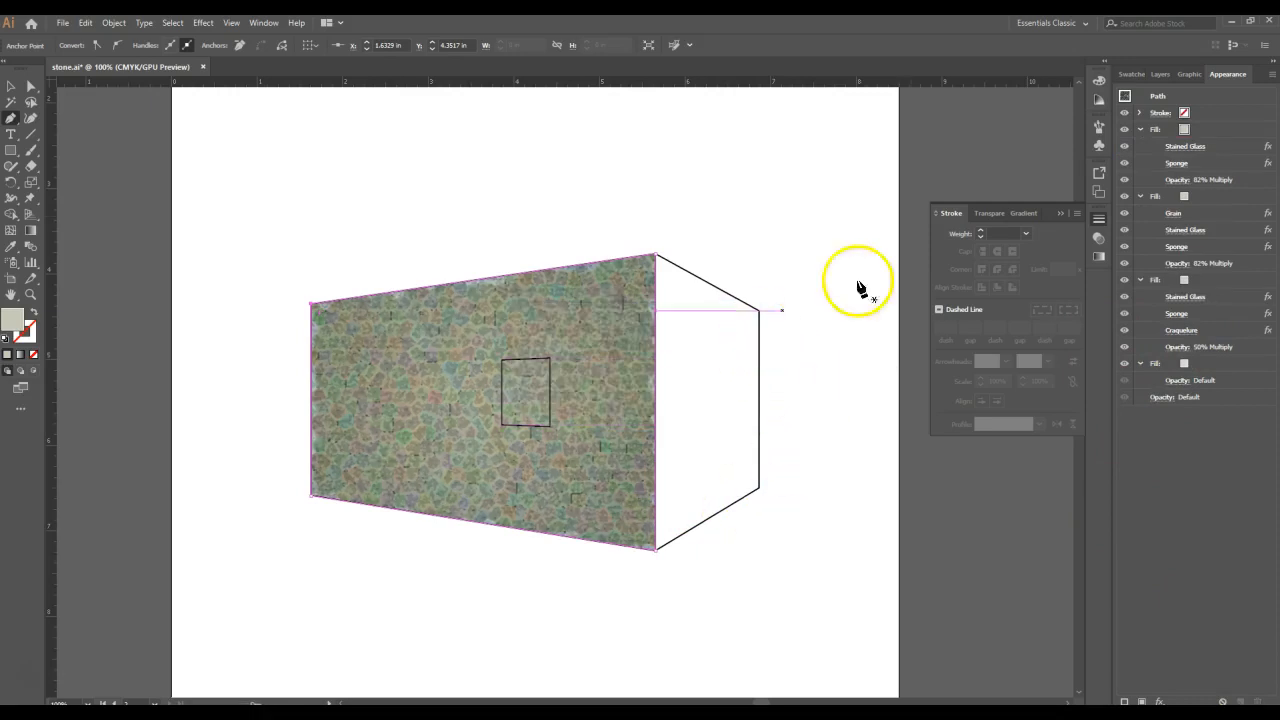
- Change the topmost fill's blending mode to Color and delete its Sponge effect
click(1175, 180)
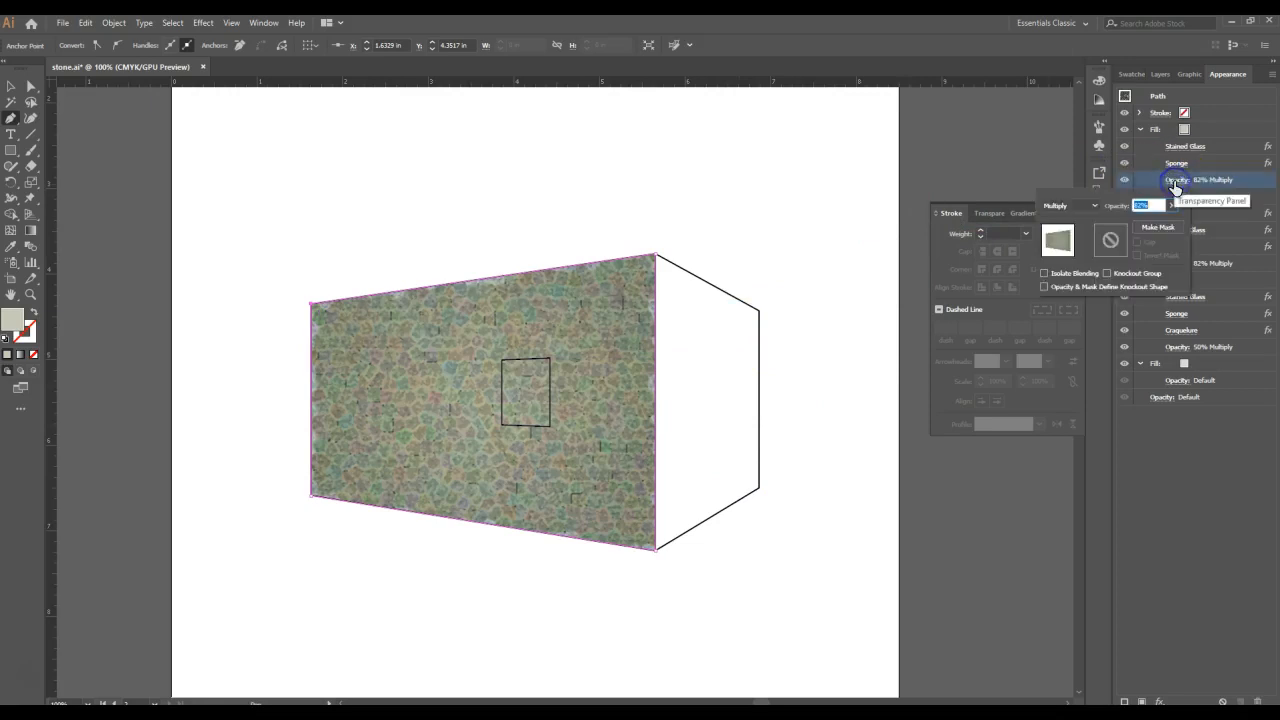
click(1063, 205)
click(1061, 437)
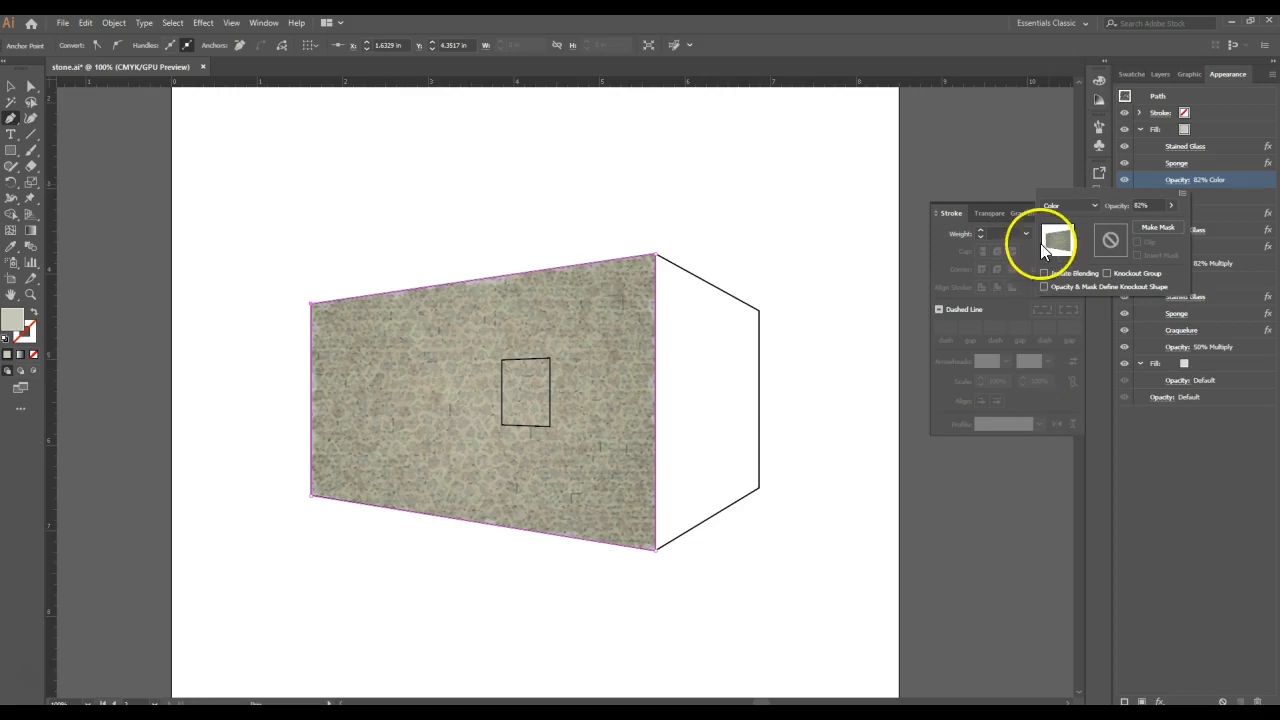
click(1218, 161)
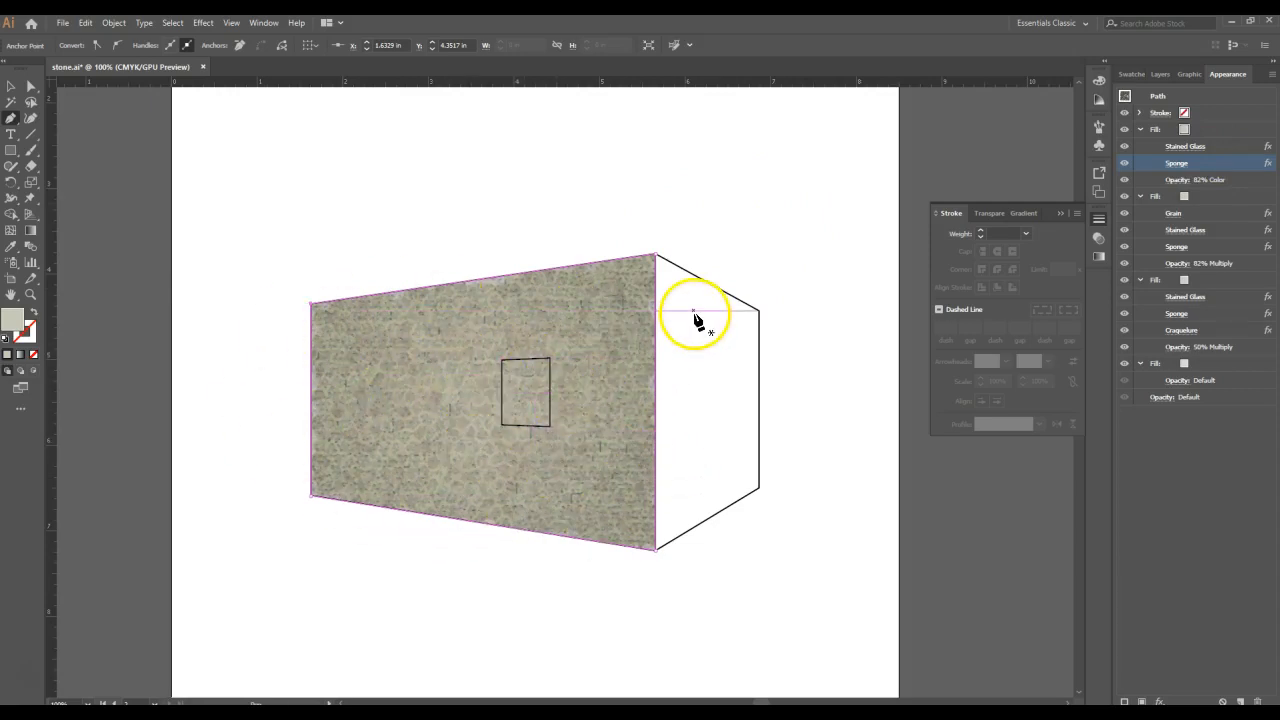
click(1259, 699)
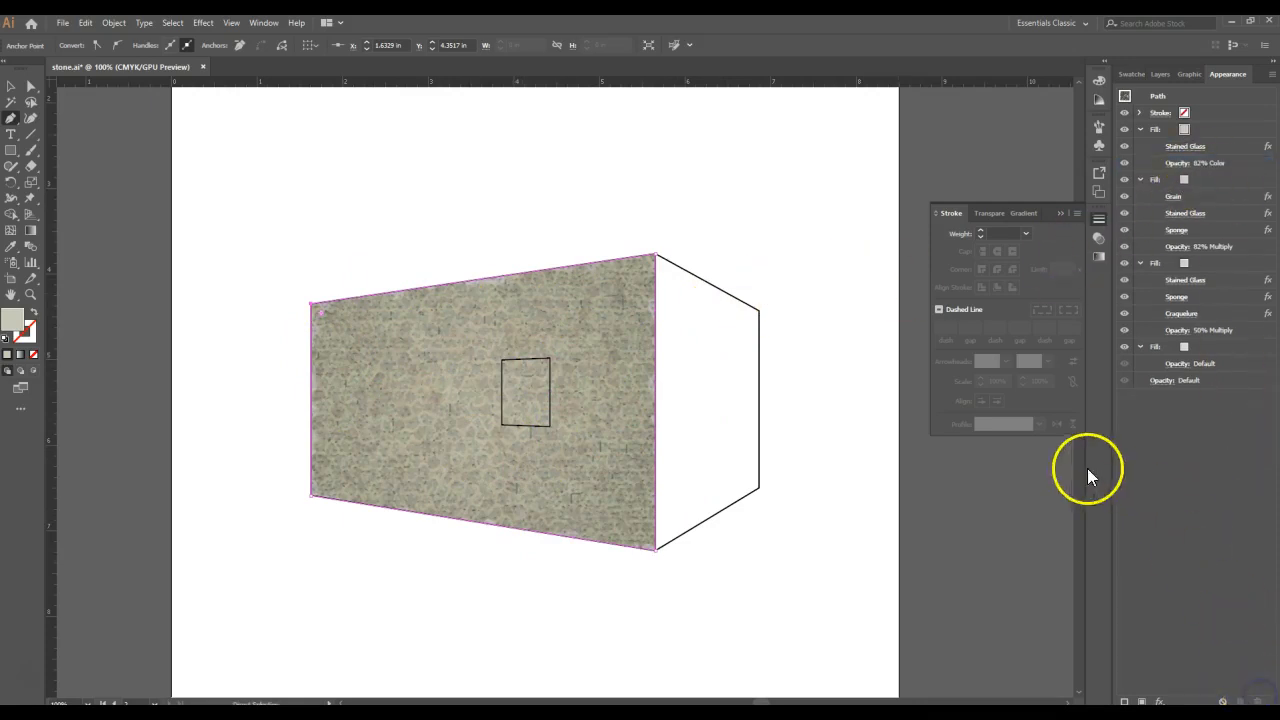
- Edit the topmost fill's Stained Glass effect to cell size 44 and light intensity 2
click(1206, 146)
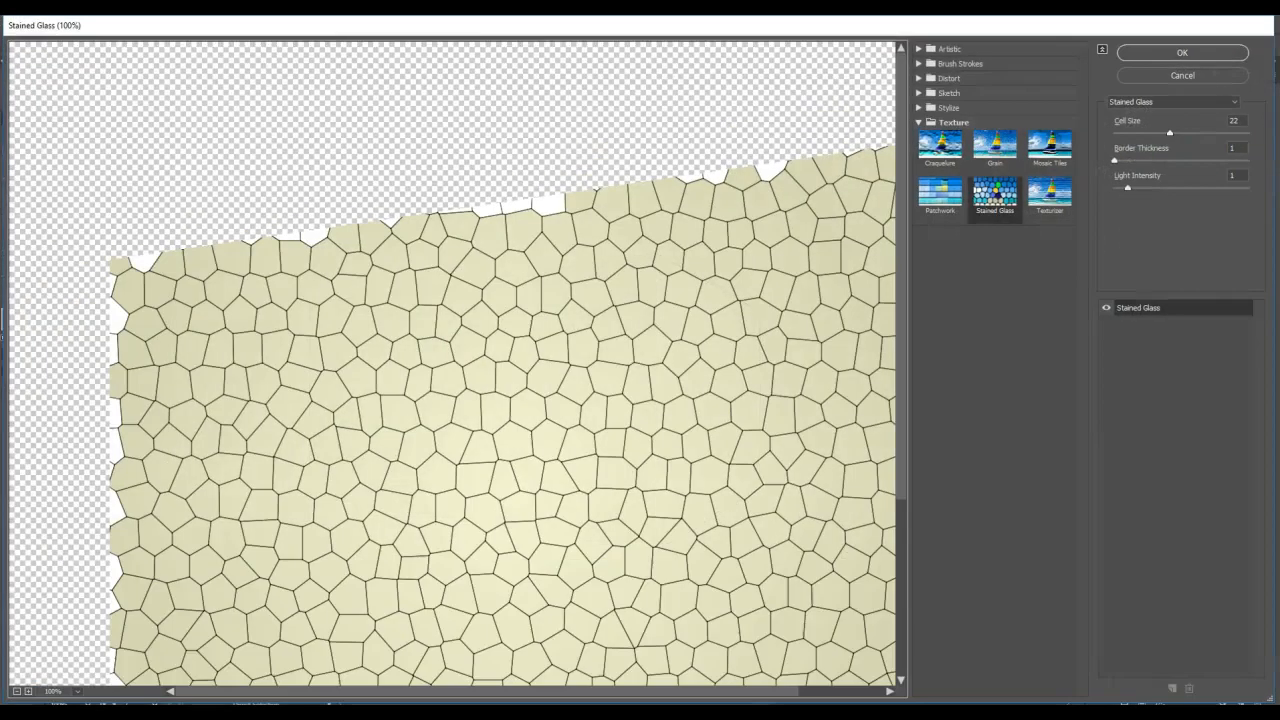
click(1228, 121)
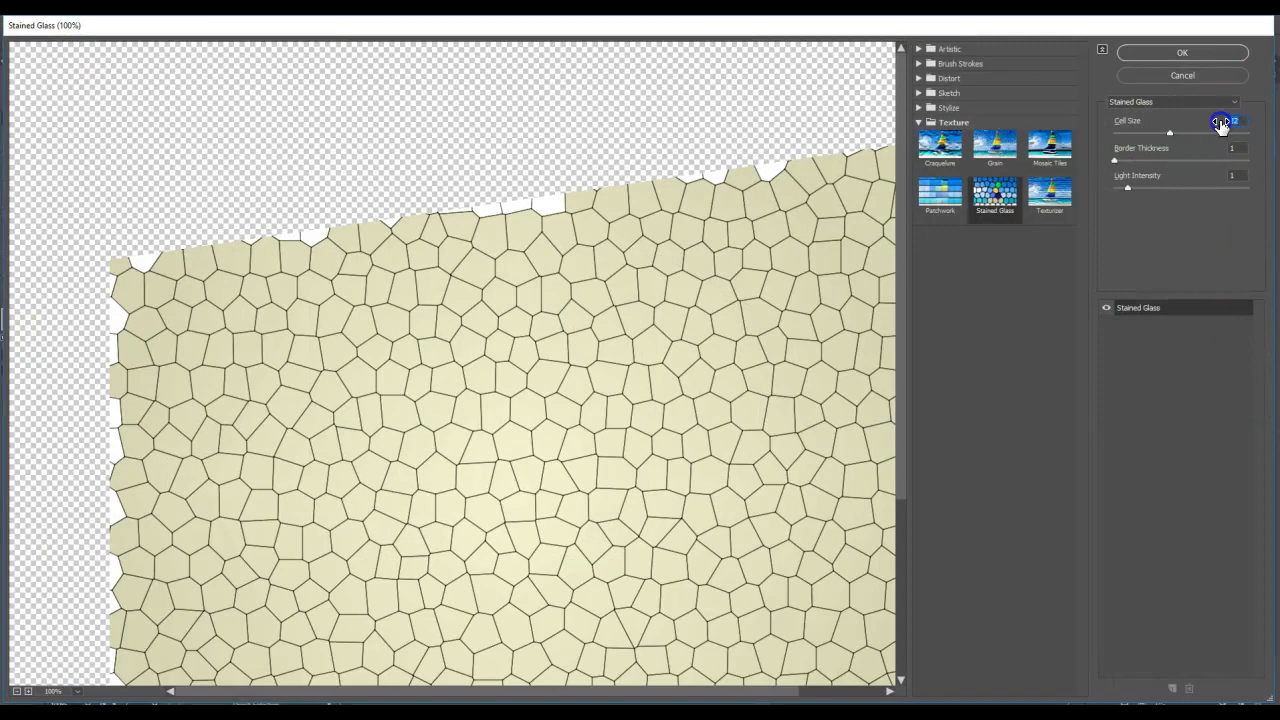
text(44)
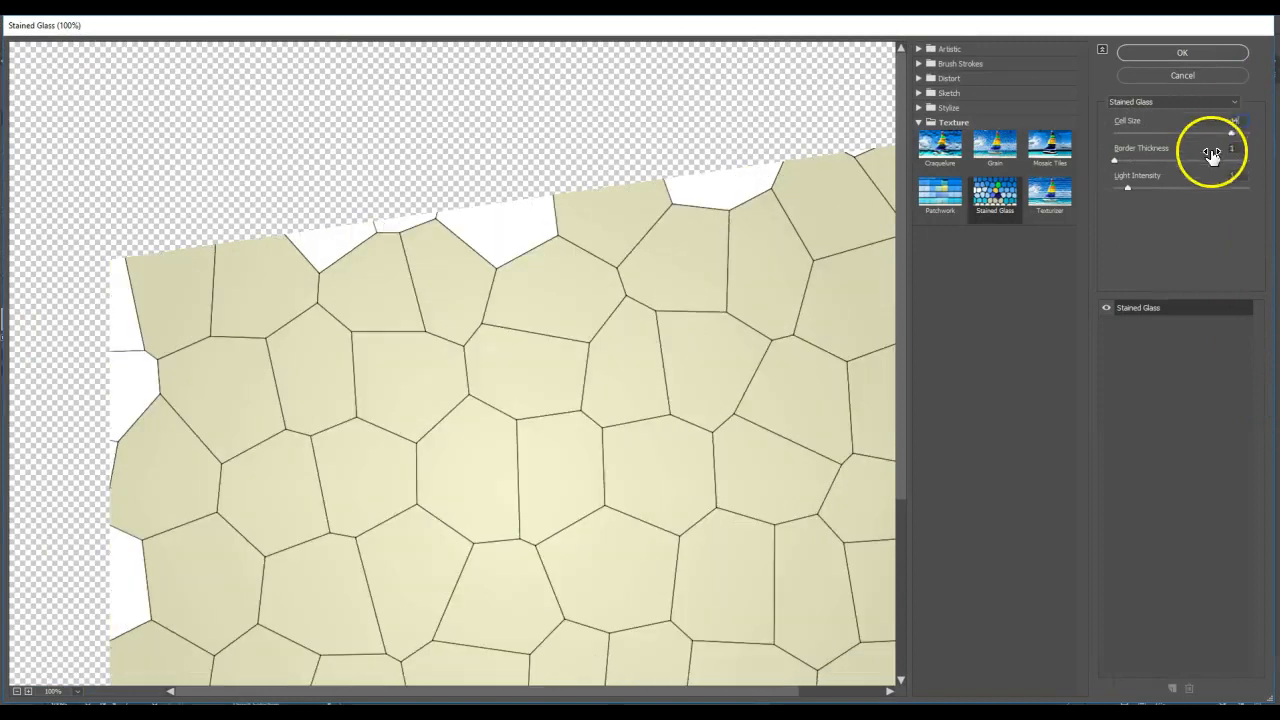
click(1236, 175)
text(2)
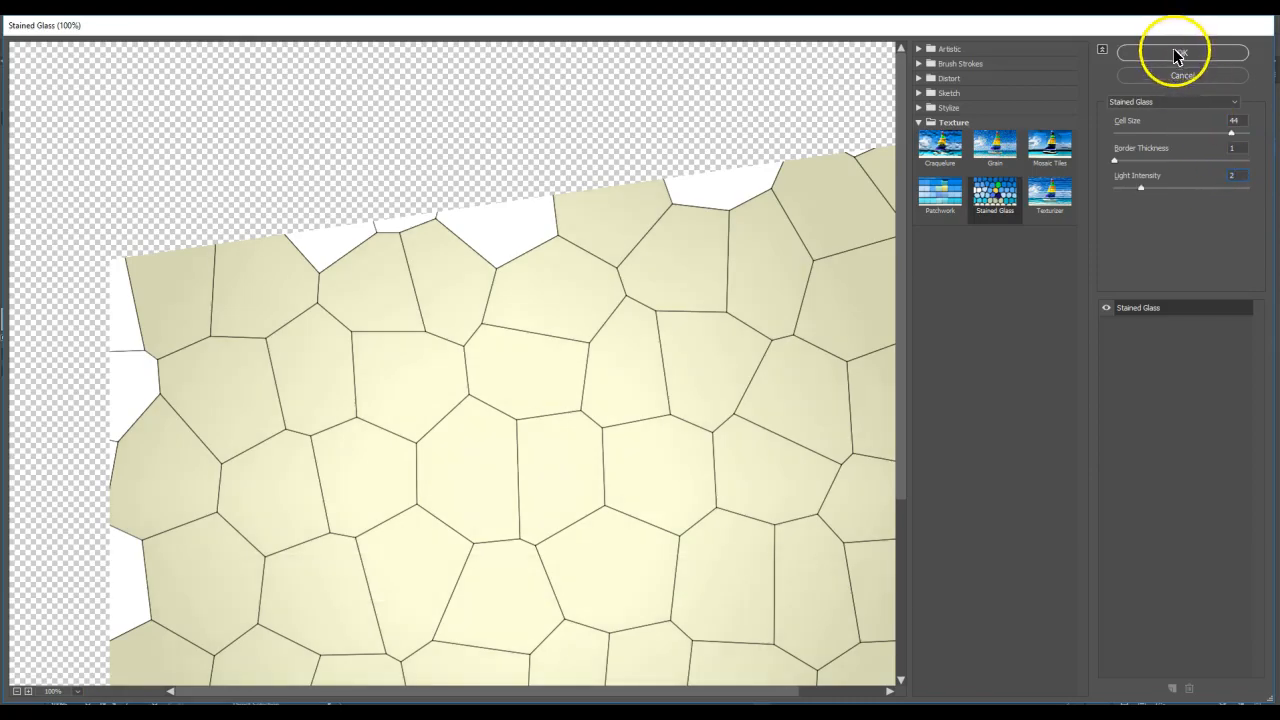
click(1176, 50)
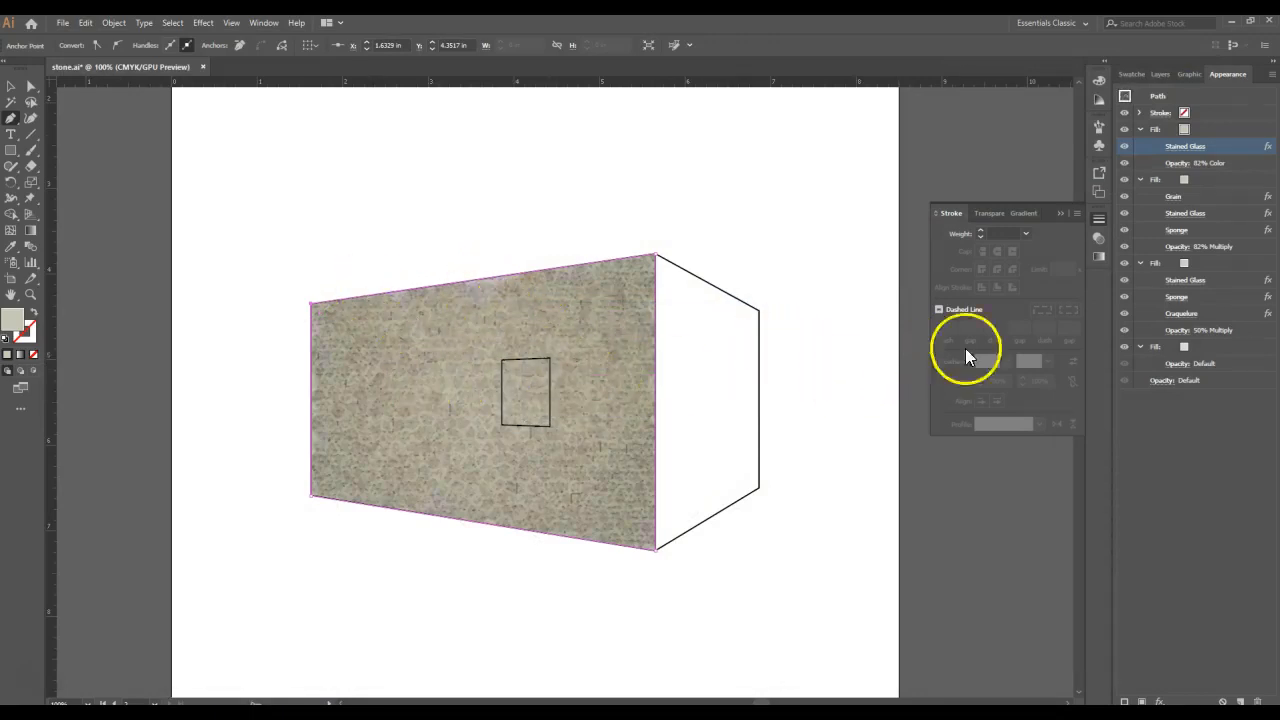
- Add a Cutout effect to the topmost fill with 2 levels, edge simplicity 6 and edge fidelity 2
click(1240, 129)
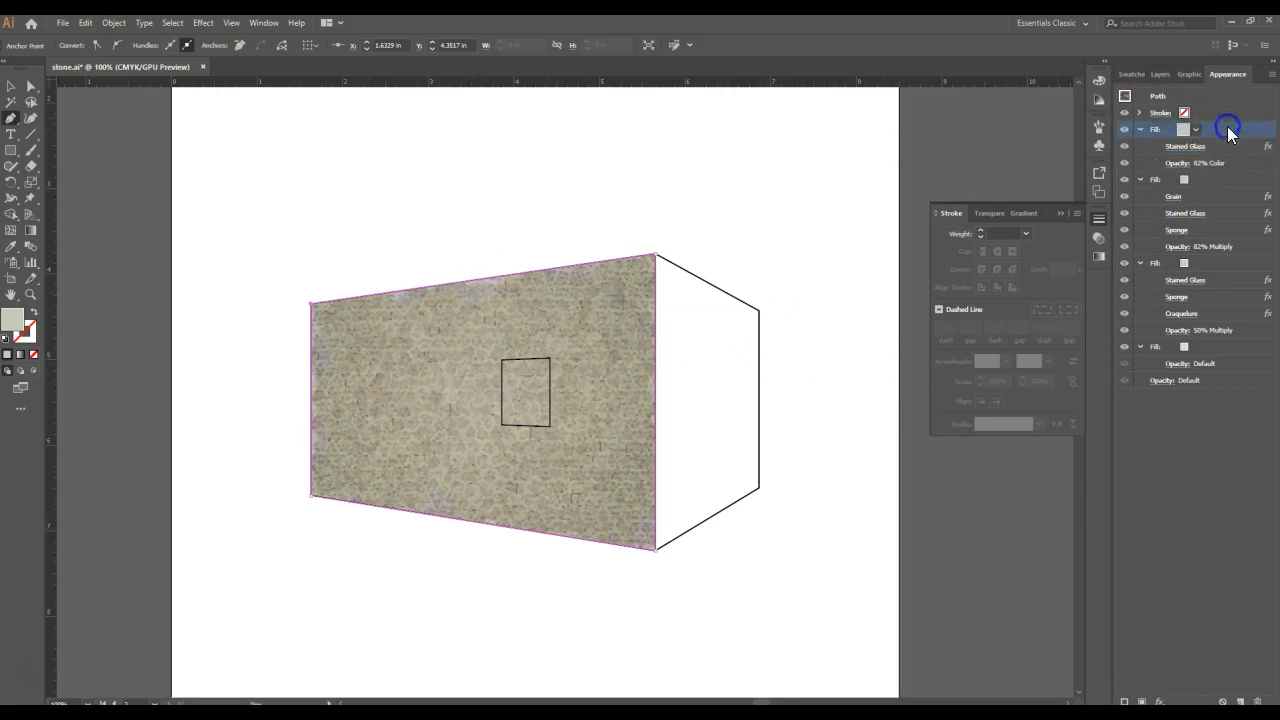
click(207, 23)
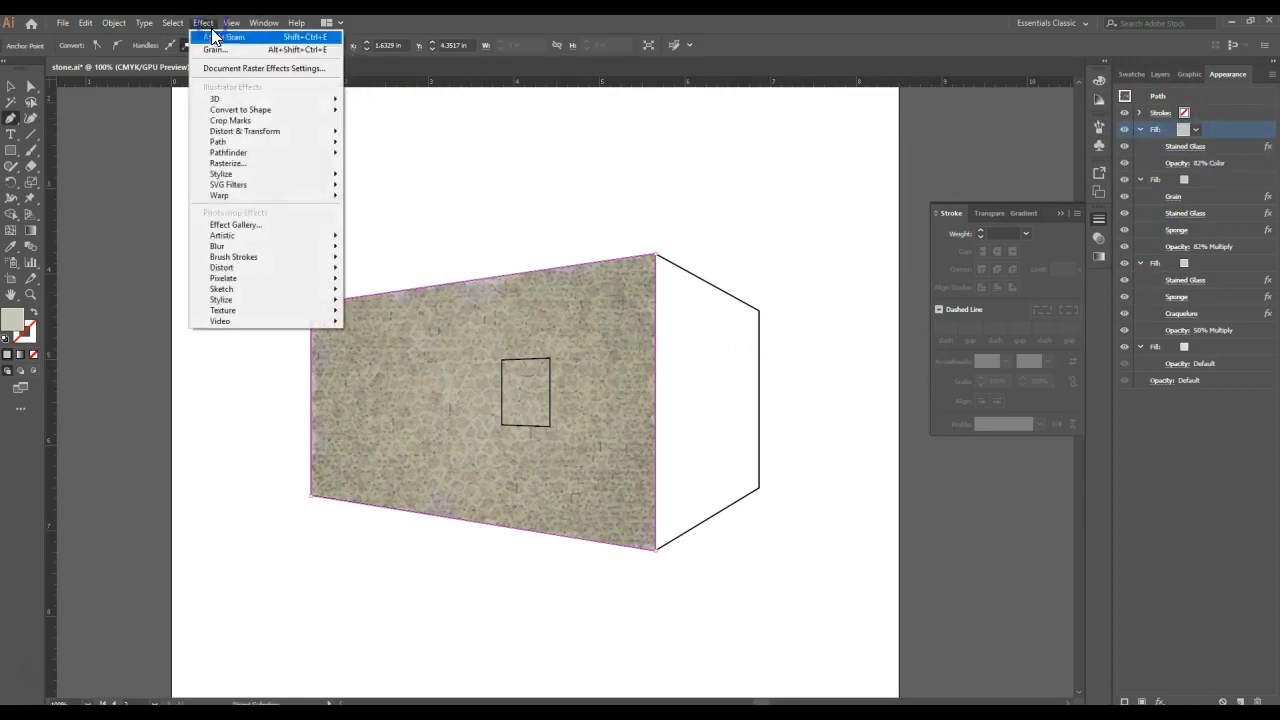
click(238, 235)
click(384, 253)
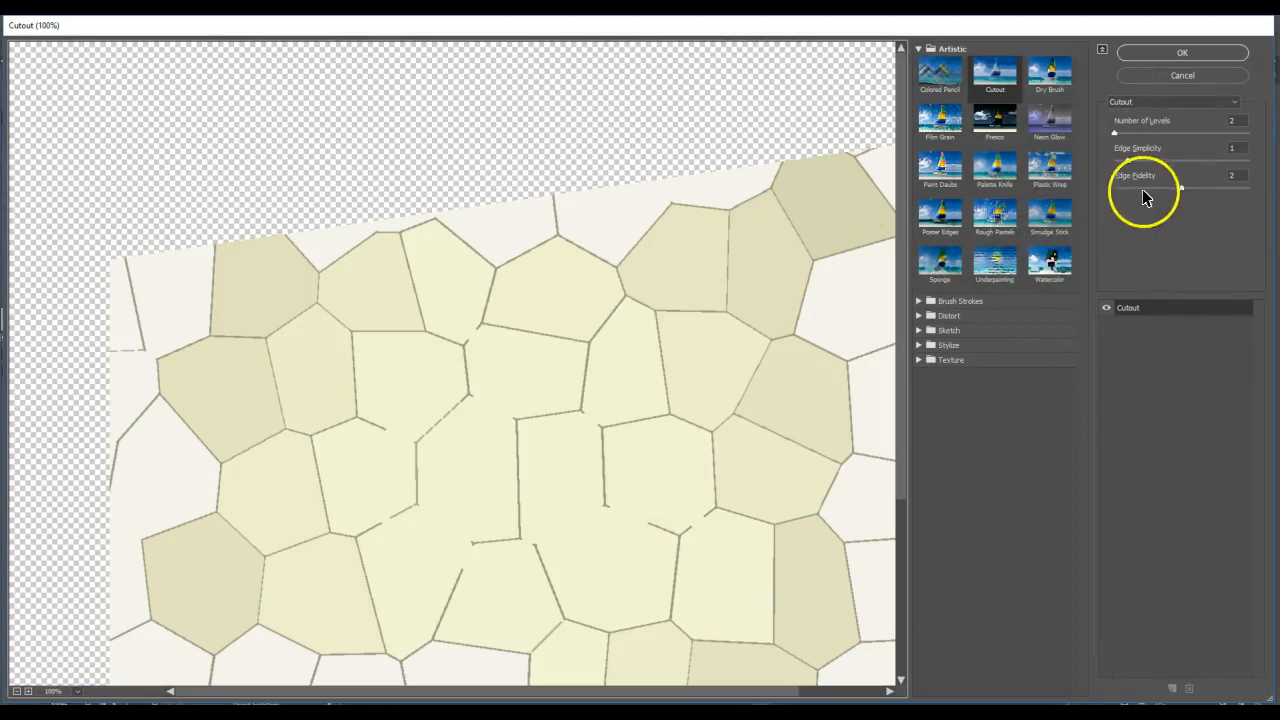
click(1220, 149)
text(6)
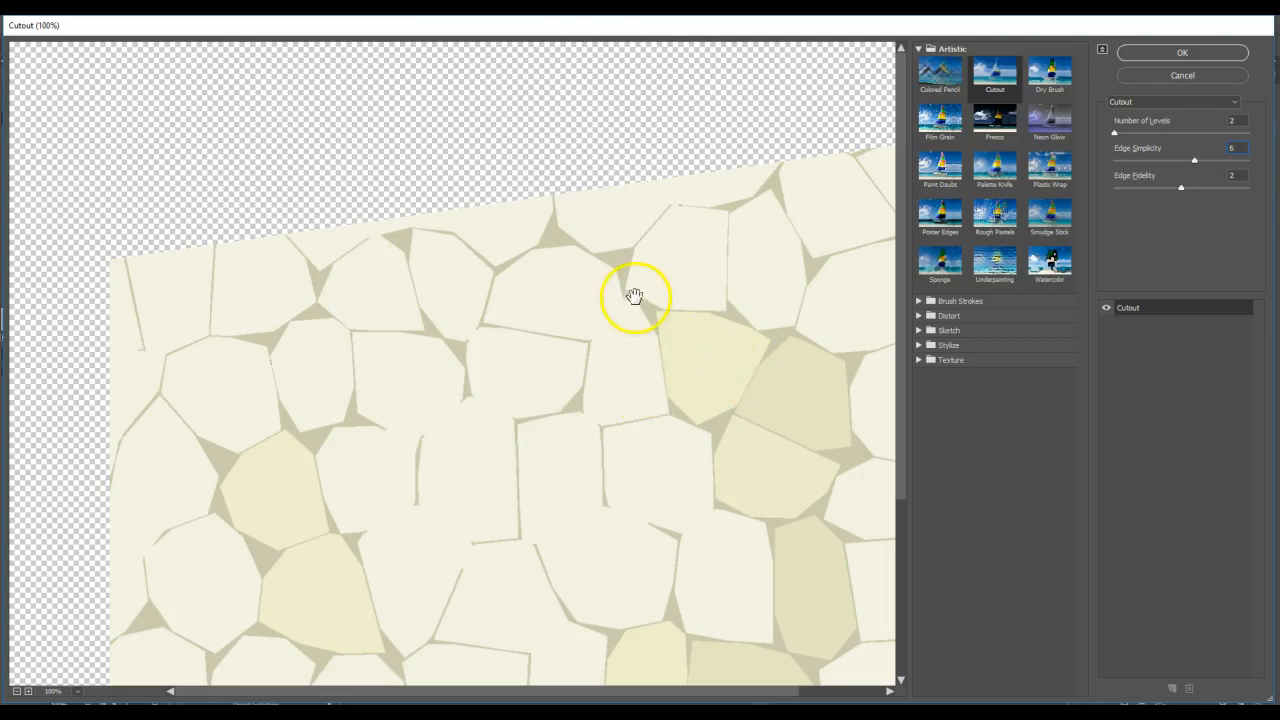
click(1125, 54)
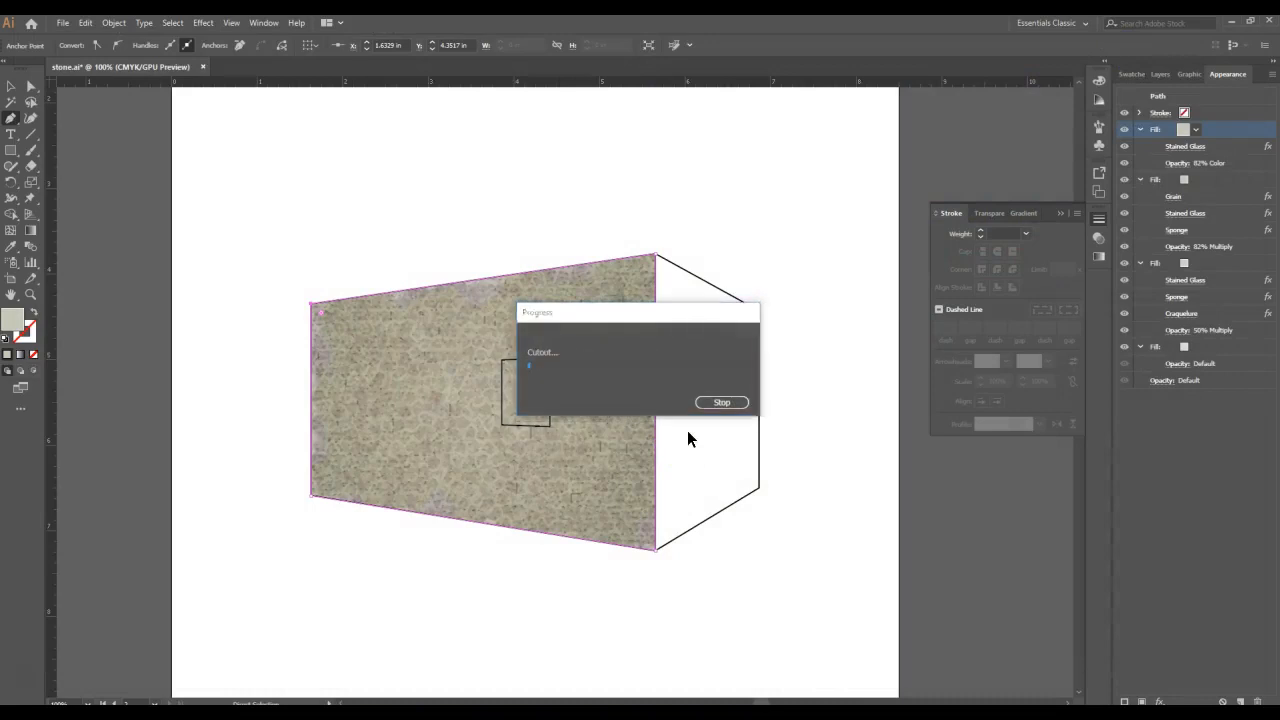
click(322, 360)
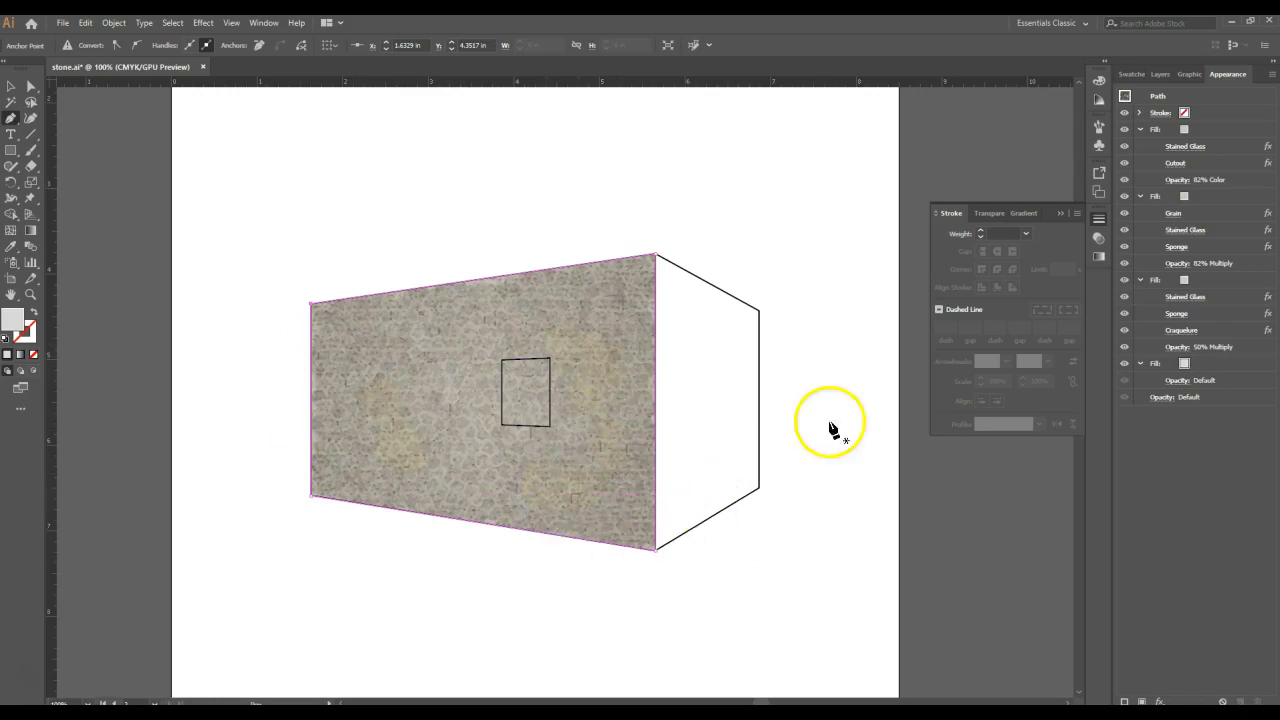
- Add an Ocean Ripple effect to the topmost fill with ripple size 15 and ripple magnitude 20
click(1212, 129)
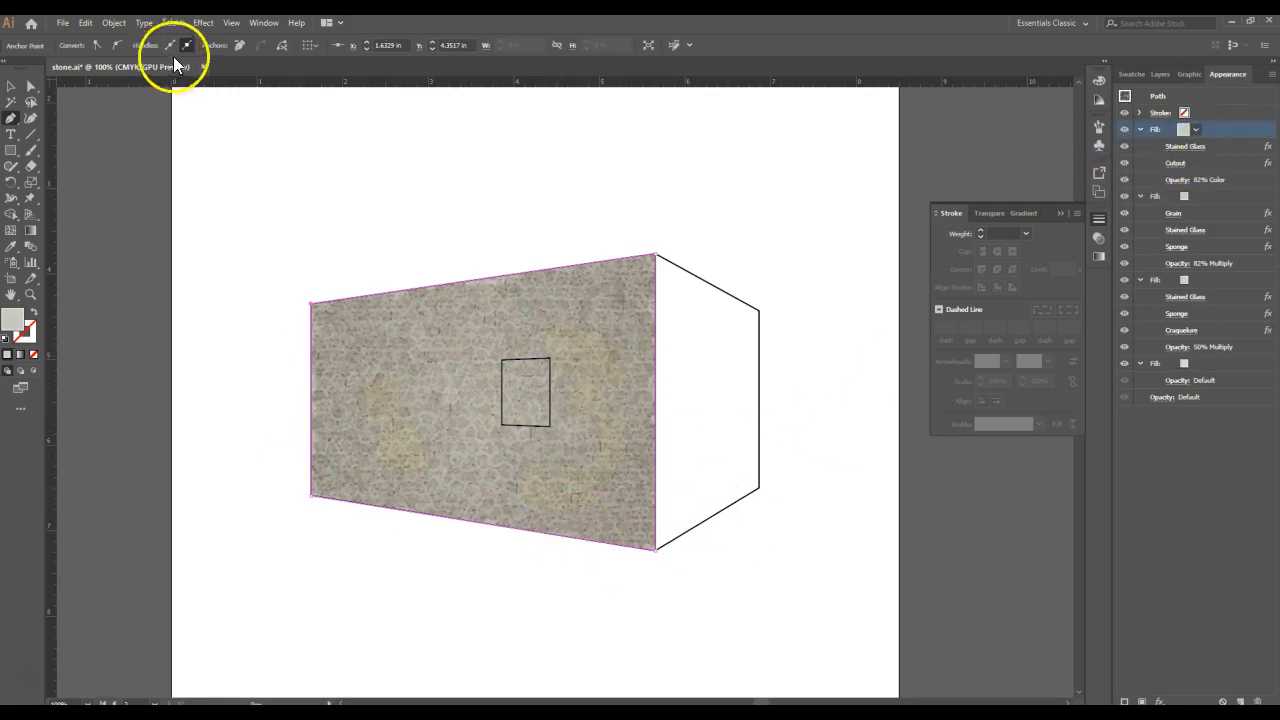
click(199, 24)
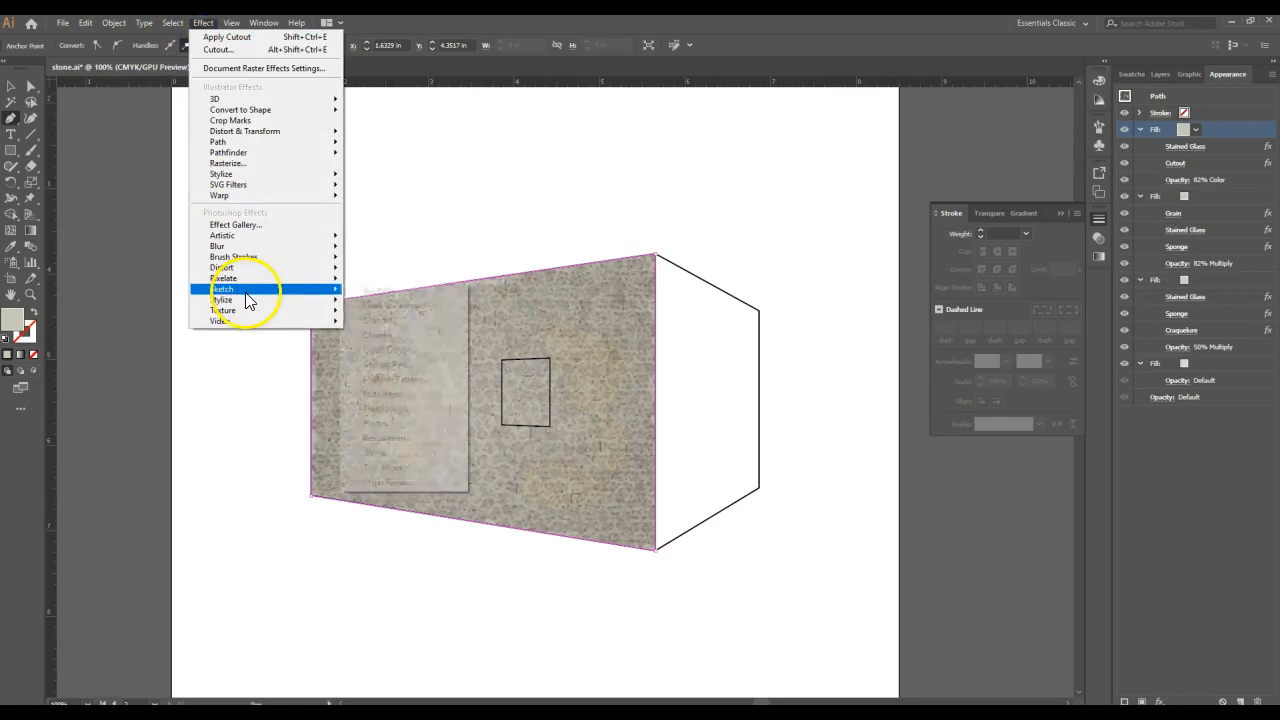
mouse_move(255, 270)
click(443, 300)
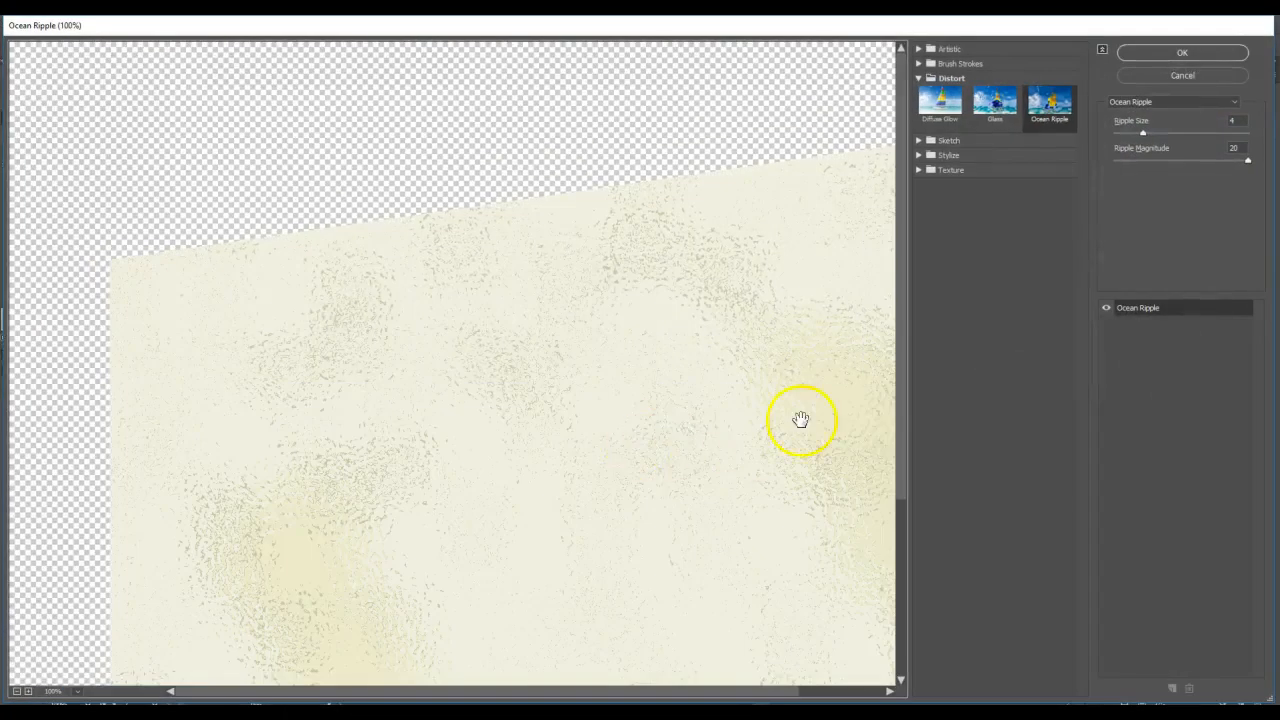
drag(801, 419, 691, 343)
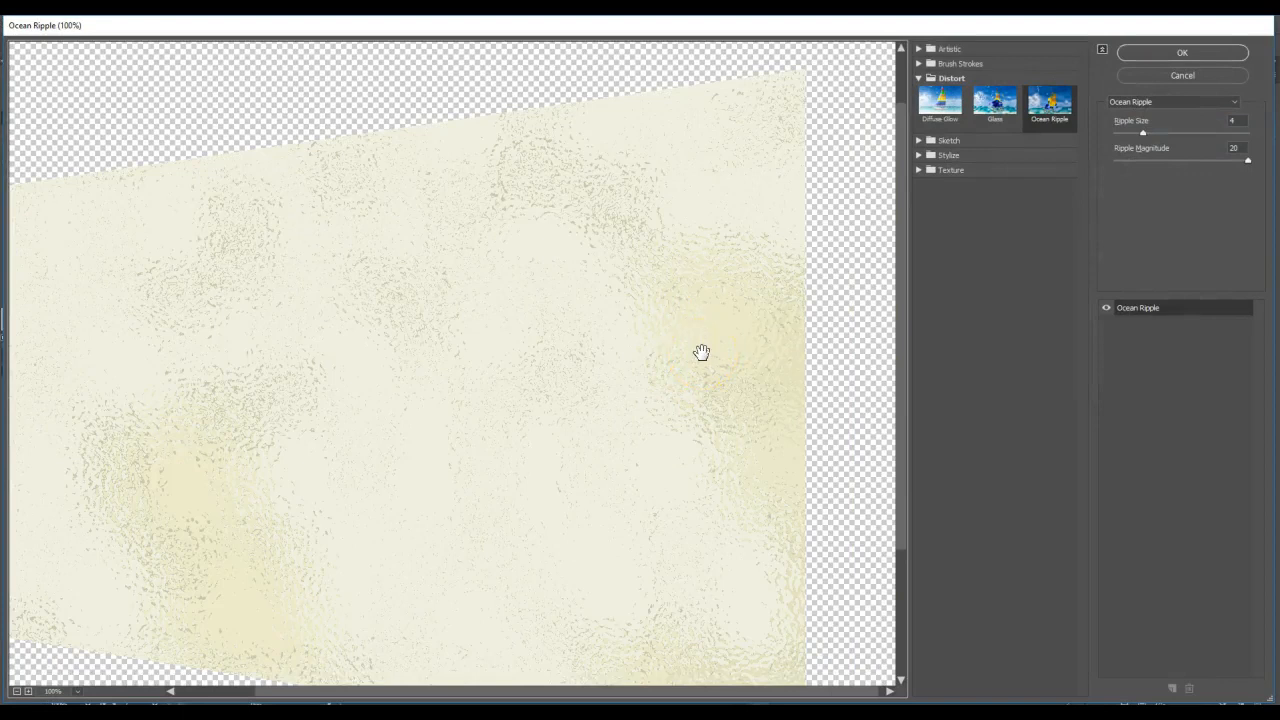
click(1233, 120)
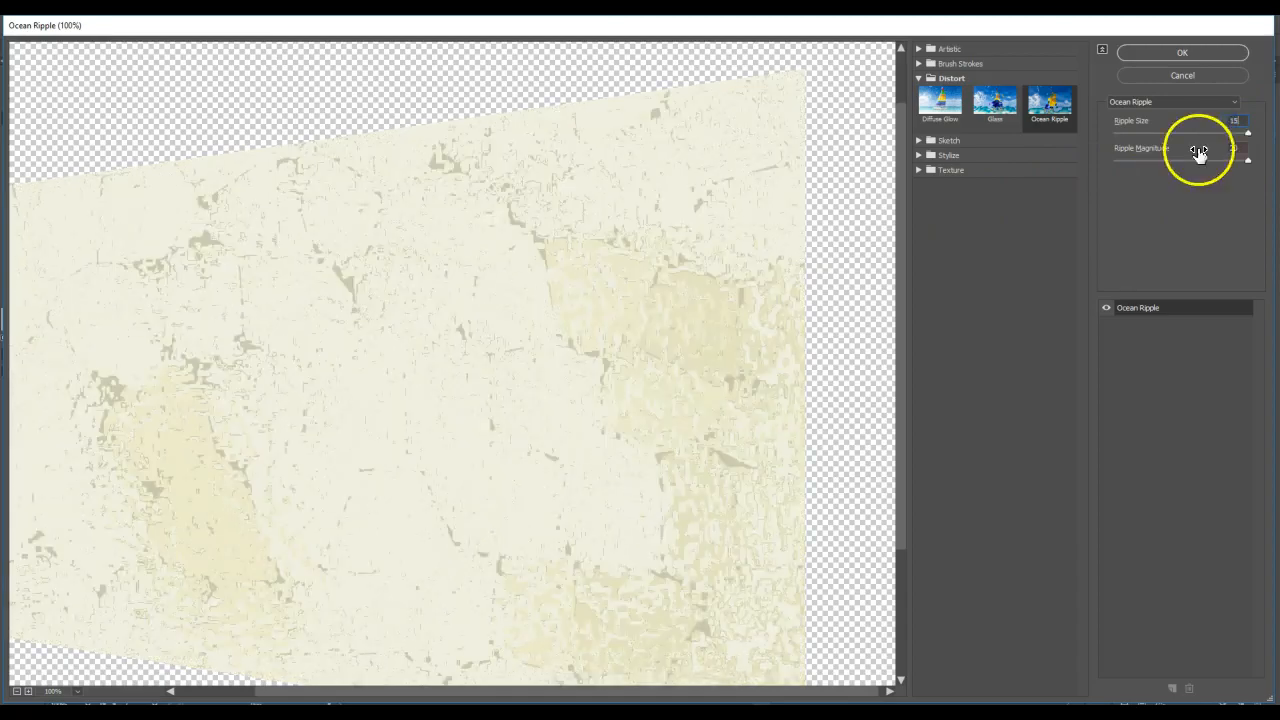
click(1181, 55)
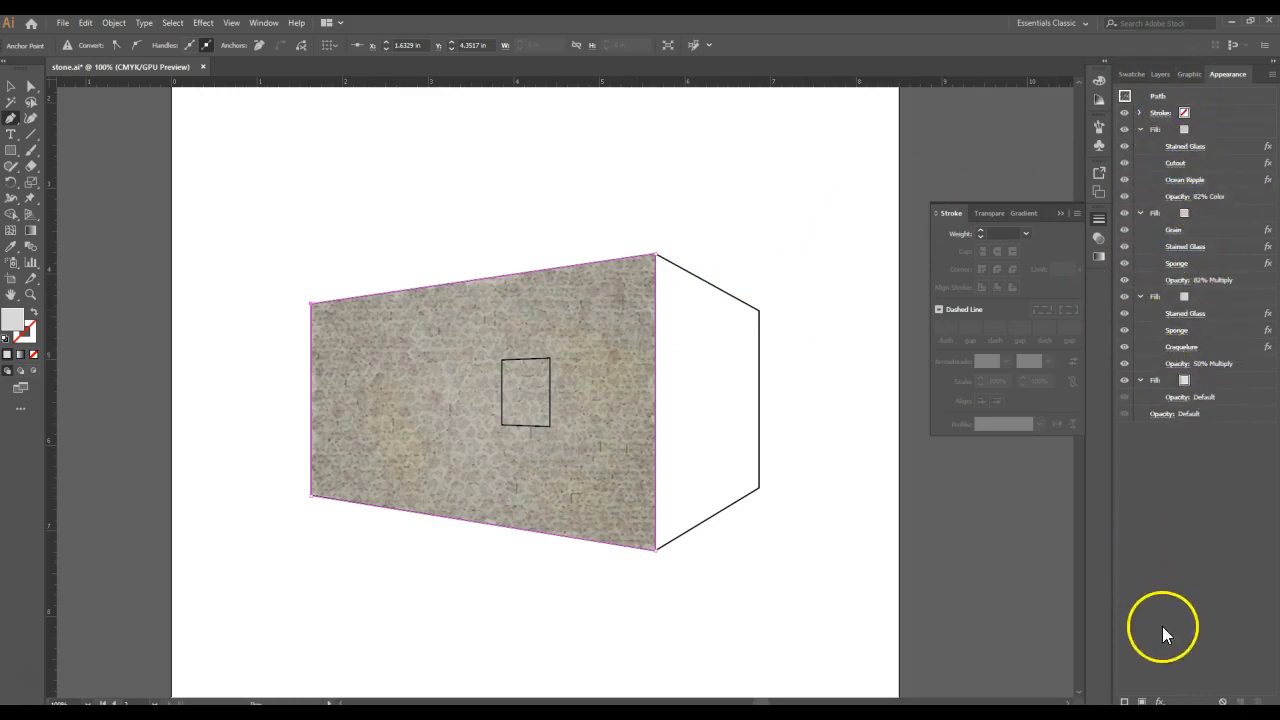
- Add a new fill at the top of the wall's appearance stack
click(1141, 701)
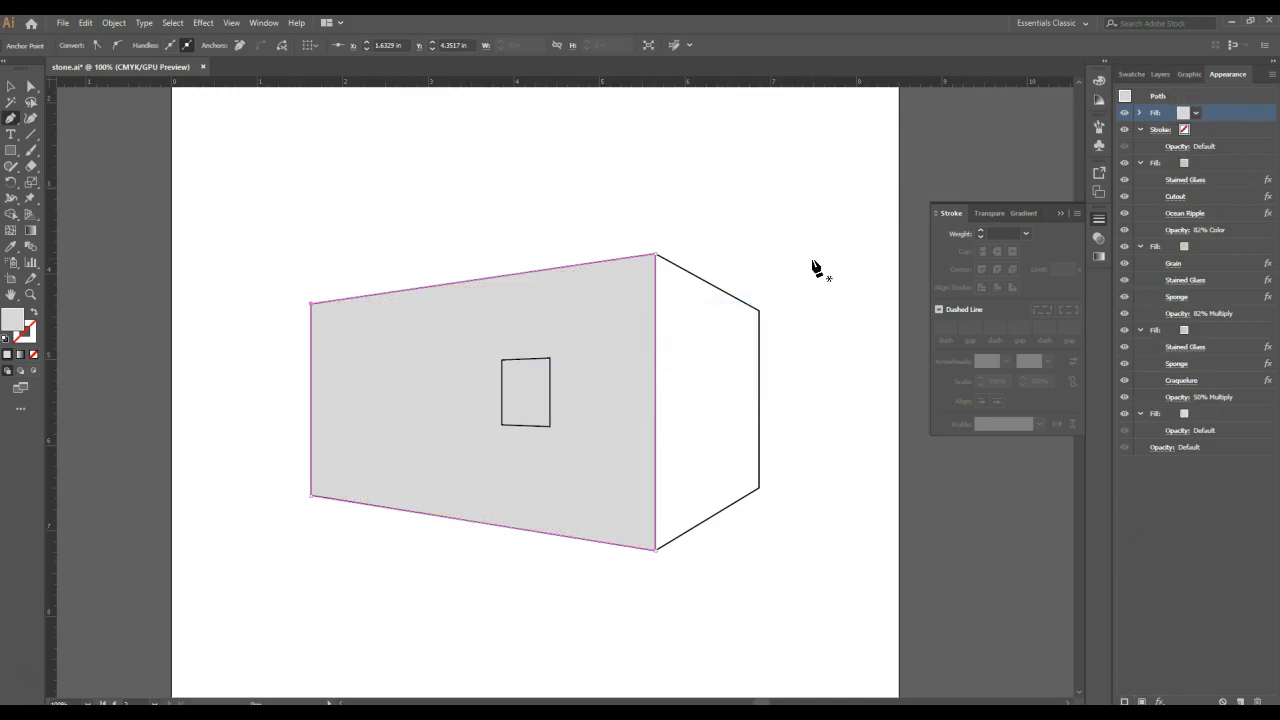
- Deselect the wall and open the Basic Graphics_Textures pattern swatch library
click(11, 87)
click(233, 163)
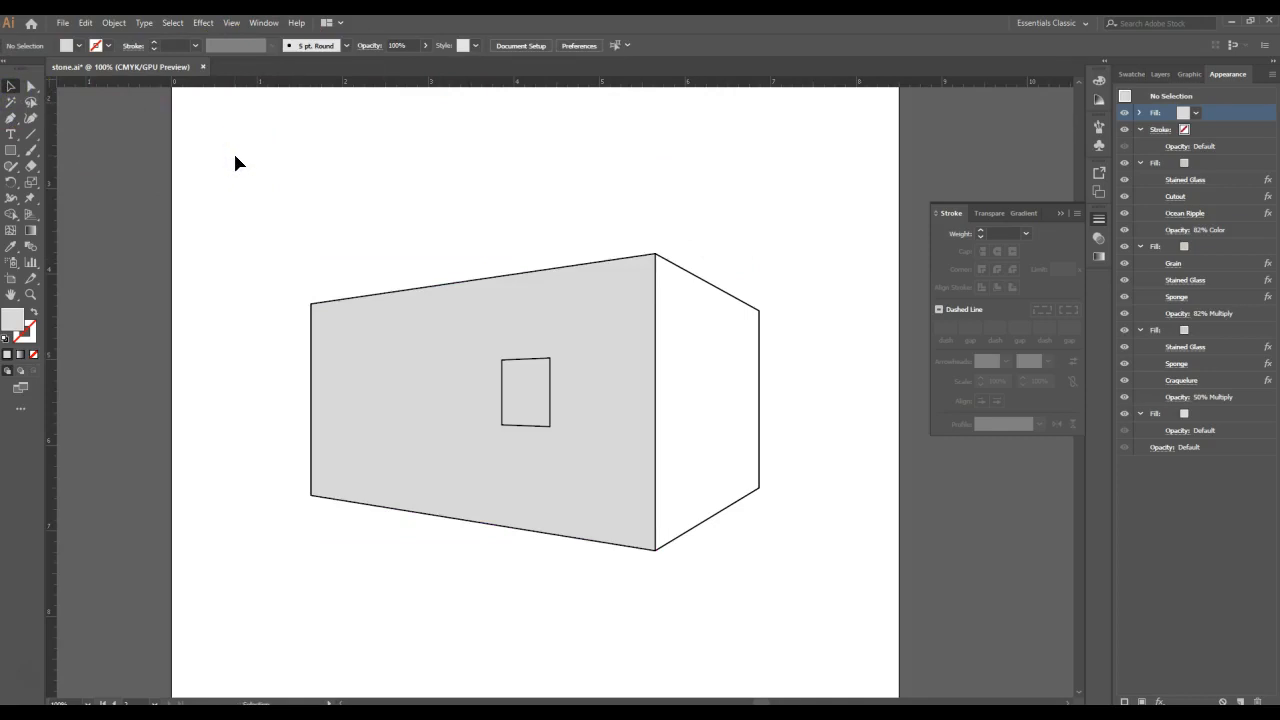
click(260, 25)
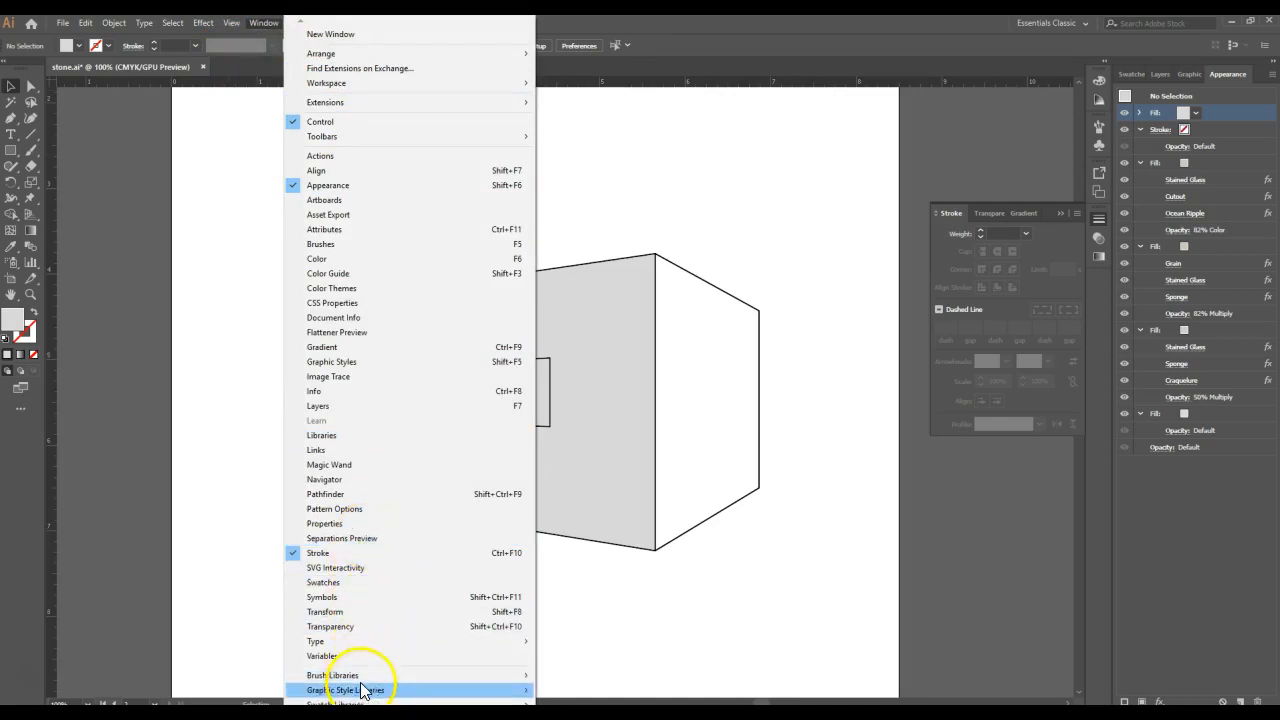
mouse_move(355, 702)
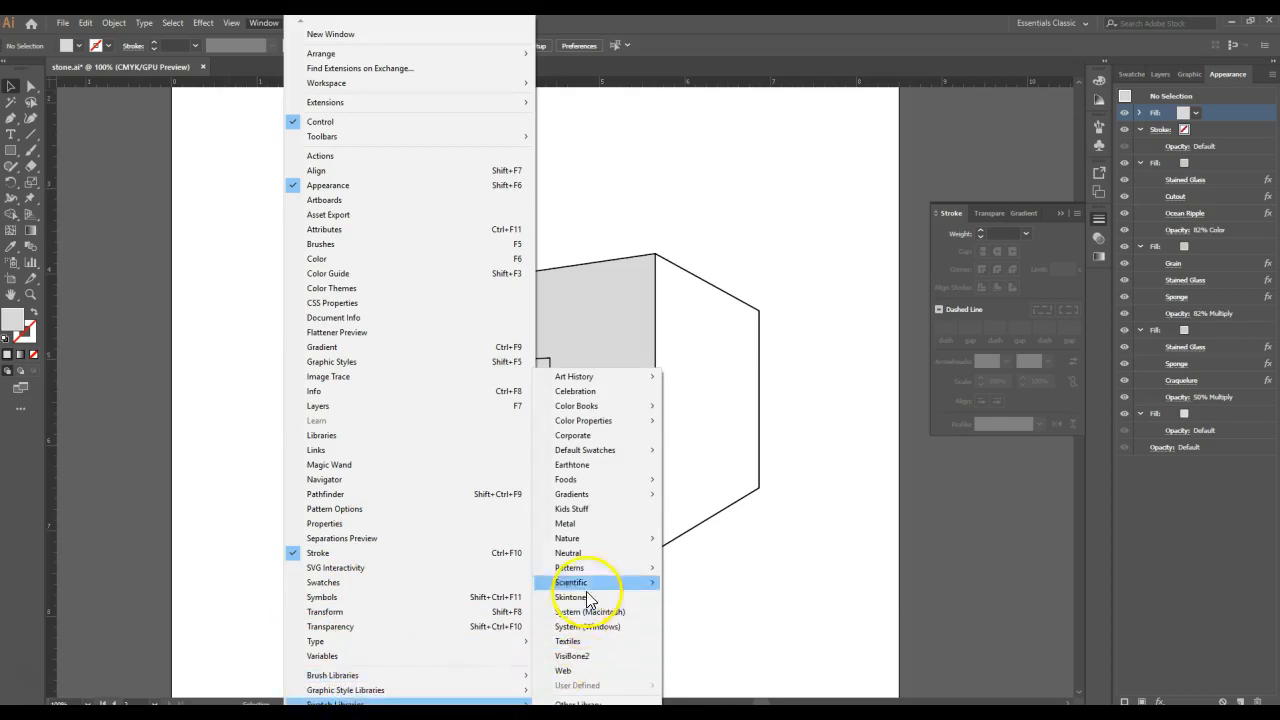
mouse_move(584, 457)
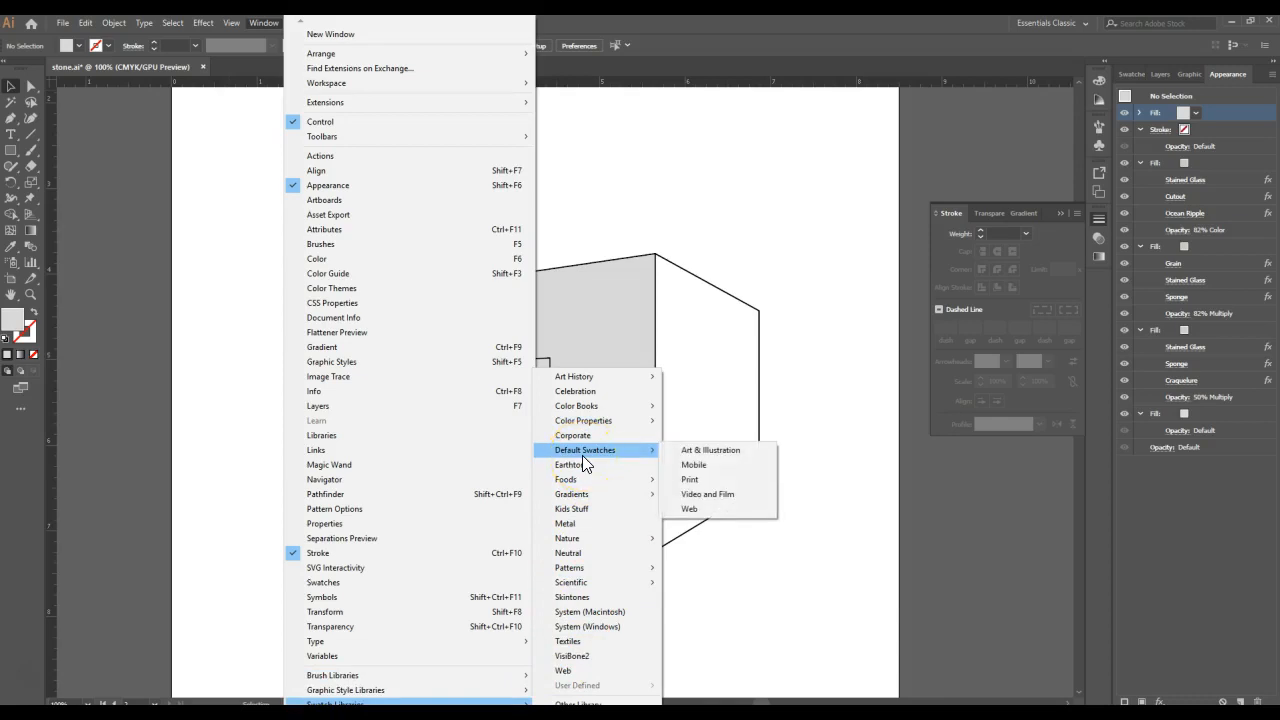
mouse_move(571, 568)
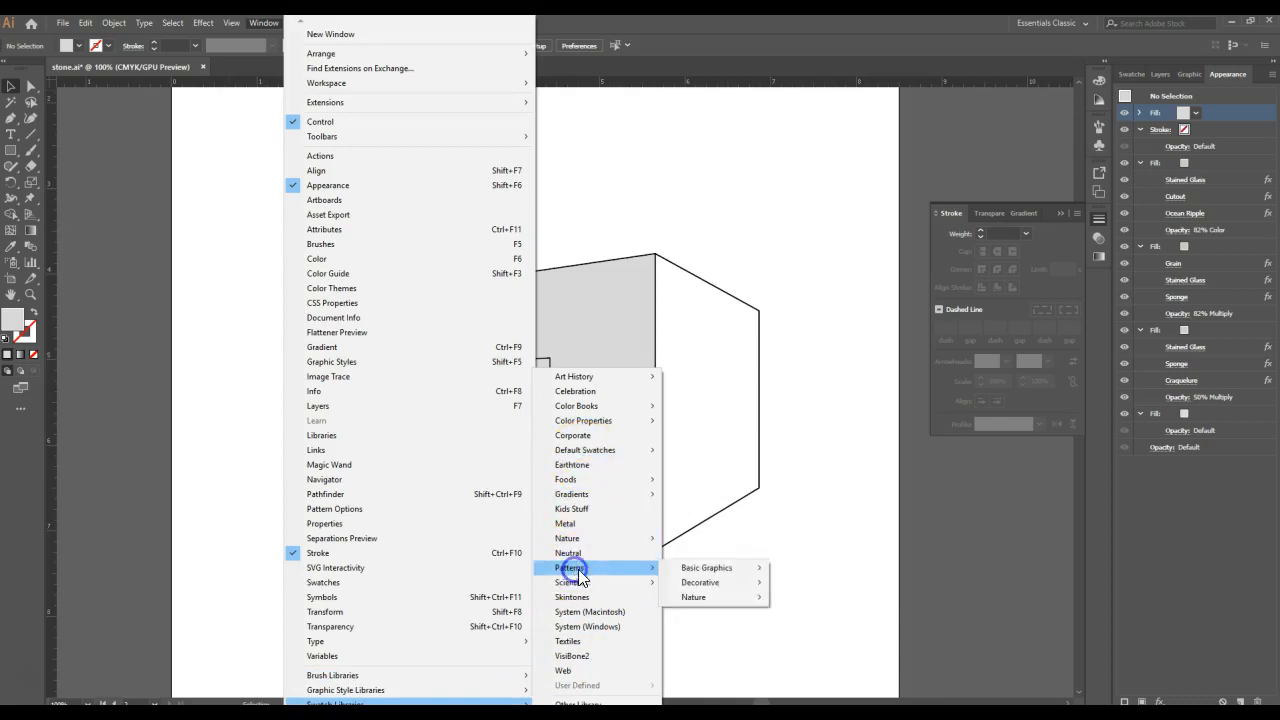
click(690, 570)
click(829, 600)
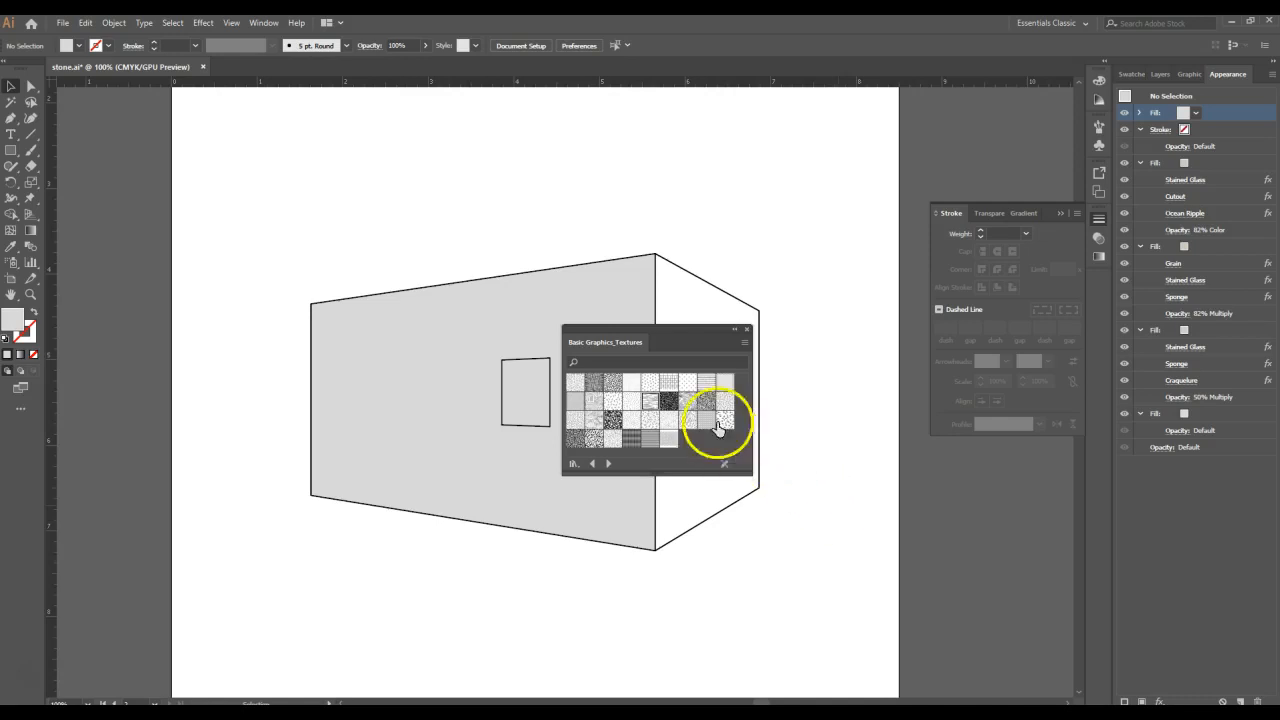
- Draw a rectangle about 1.54 by 1.24 in above the building, filled with the broken horizontal line texture
click(651, 404)
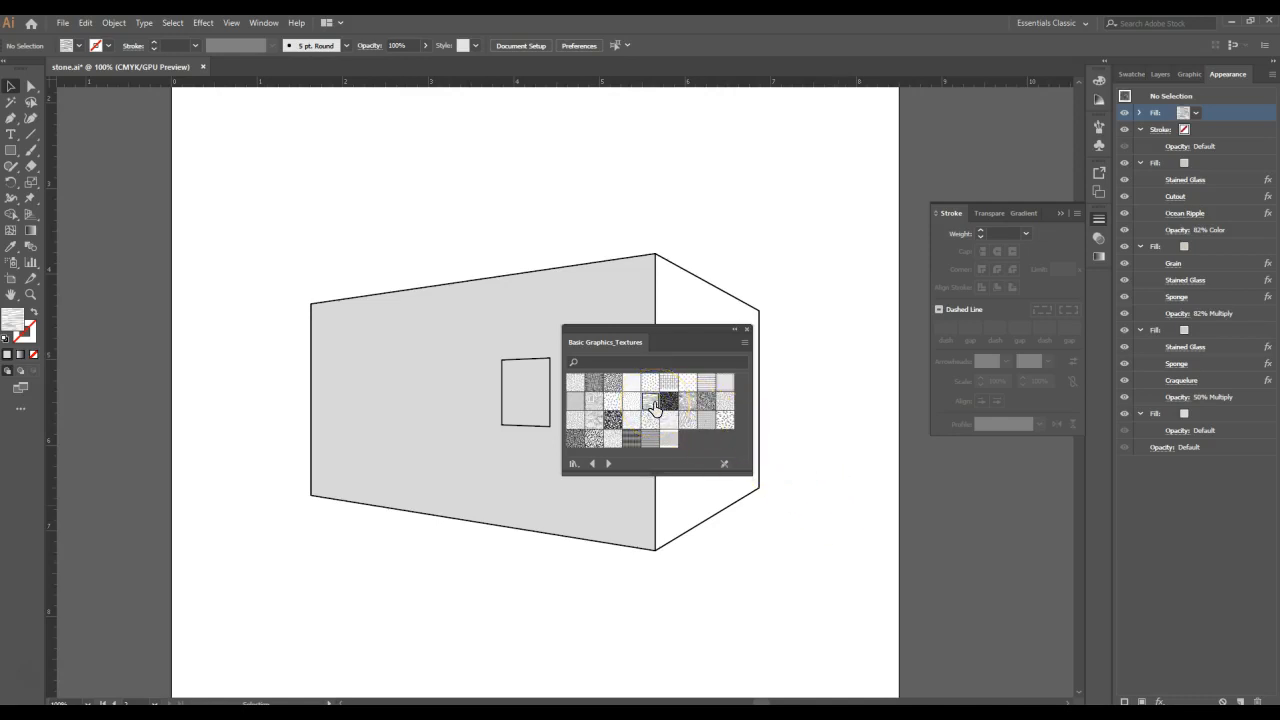
click(11, 150)
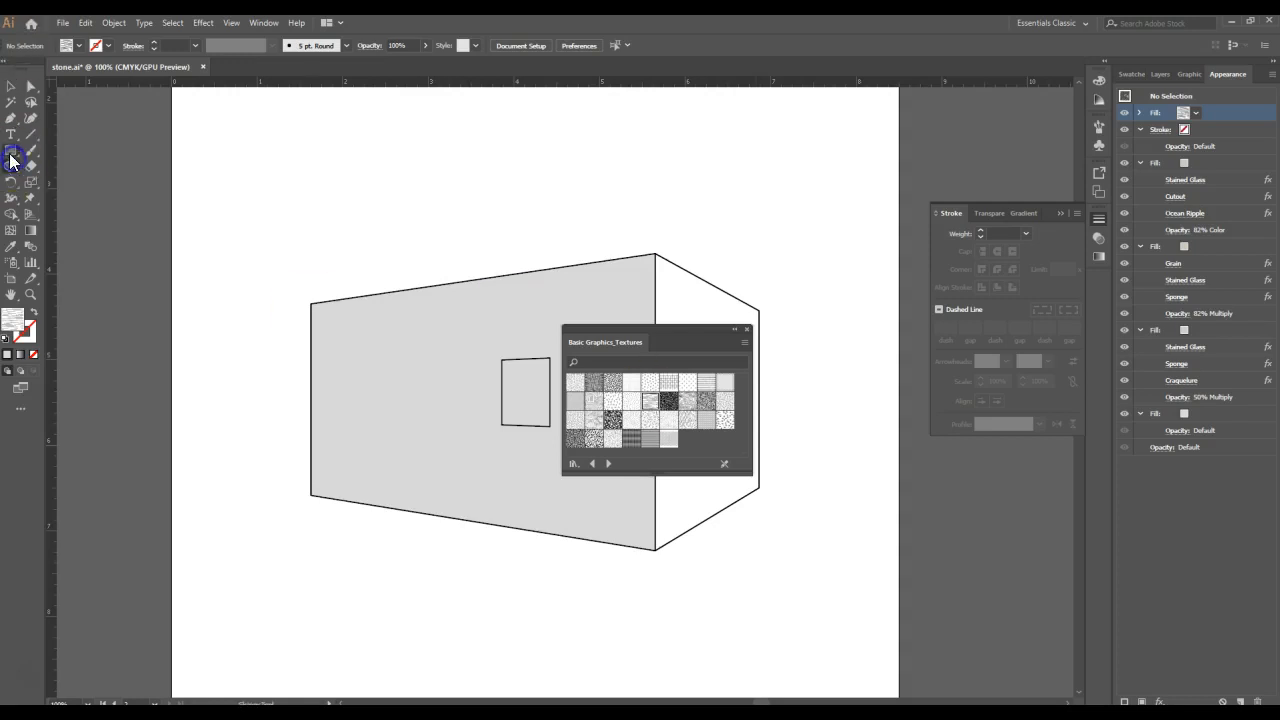
drag(370, 98, 503, 202)
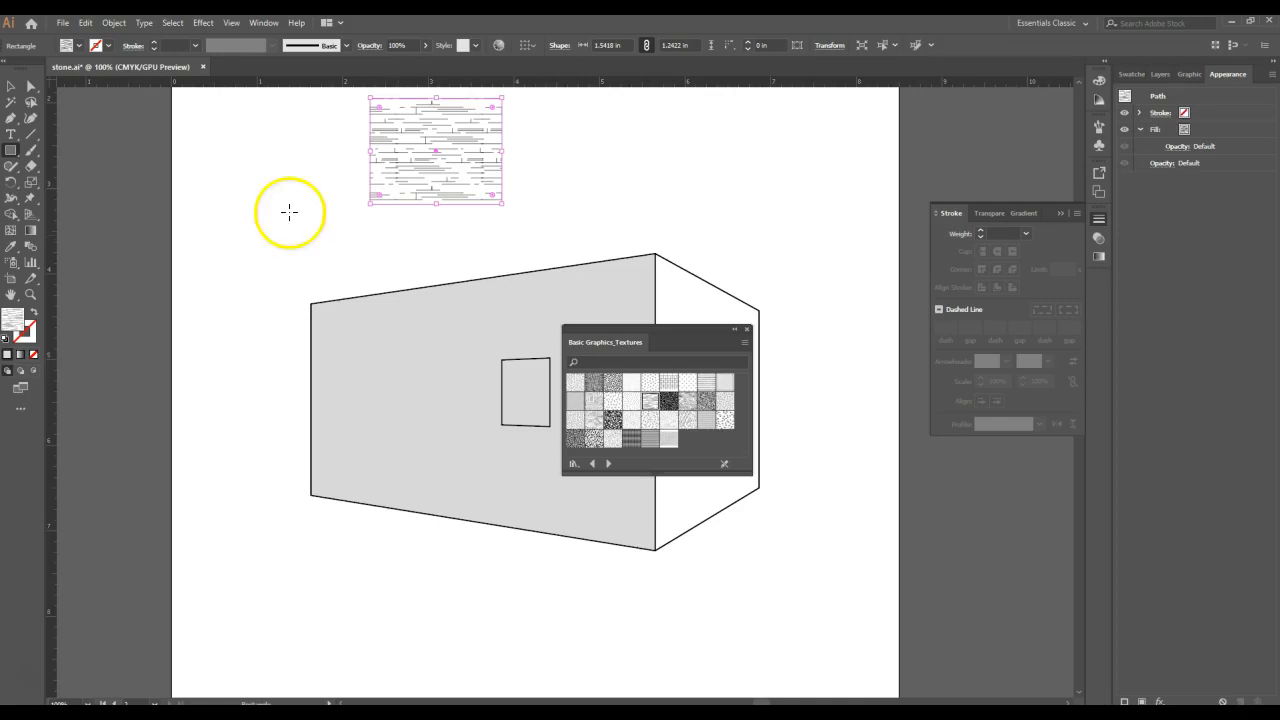
- Expand the textured rectangle's fill into editable artwork
click(11, 86)
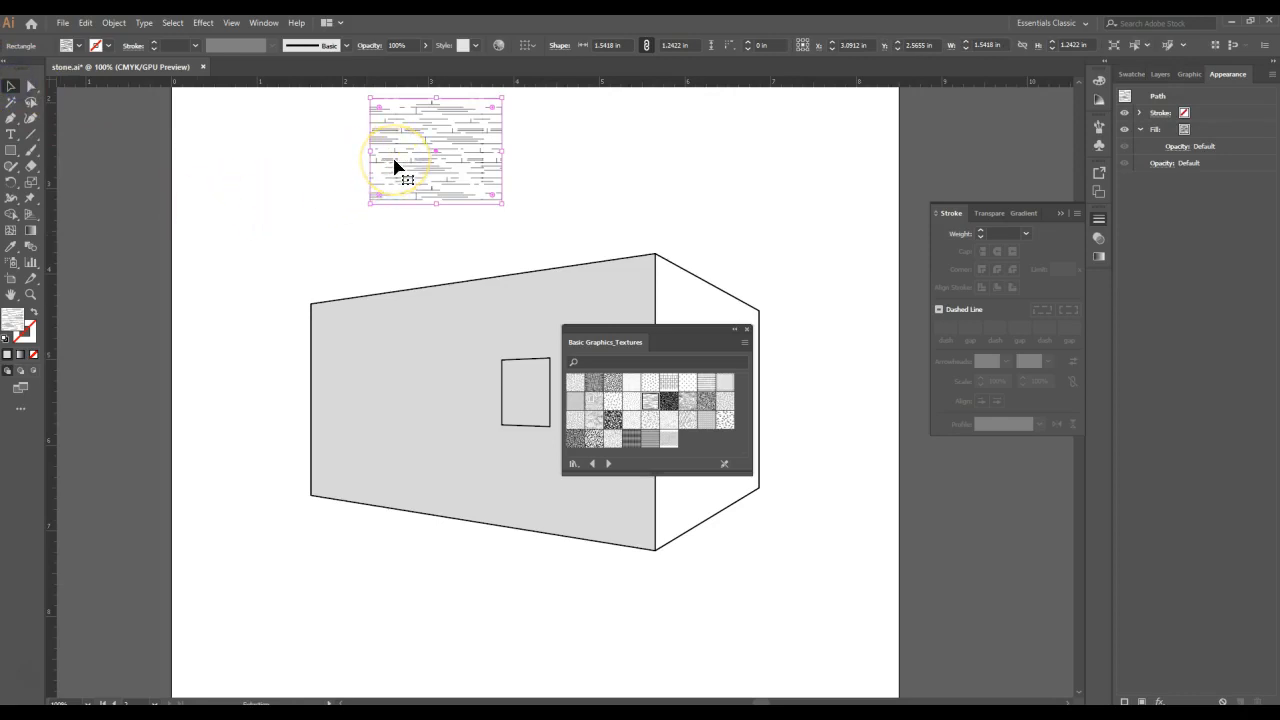
click(113, 22)
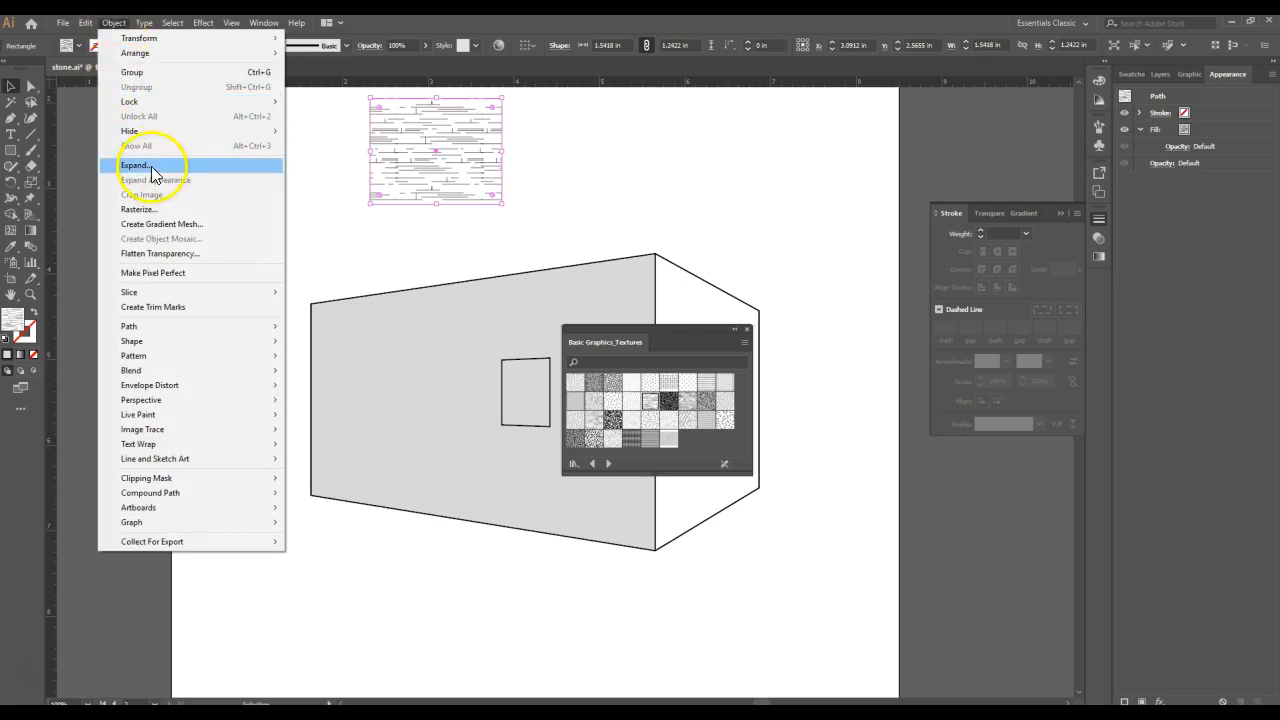
click(135, 165)
click(58, 222)
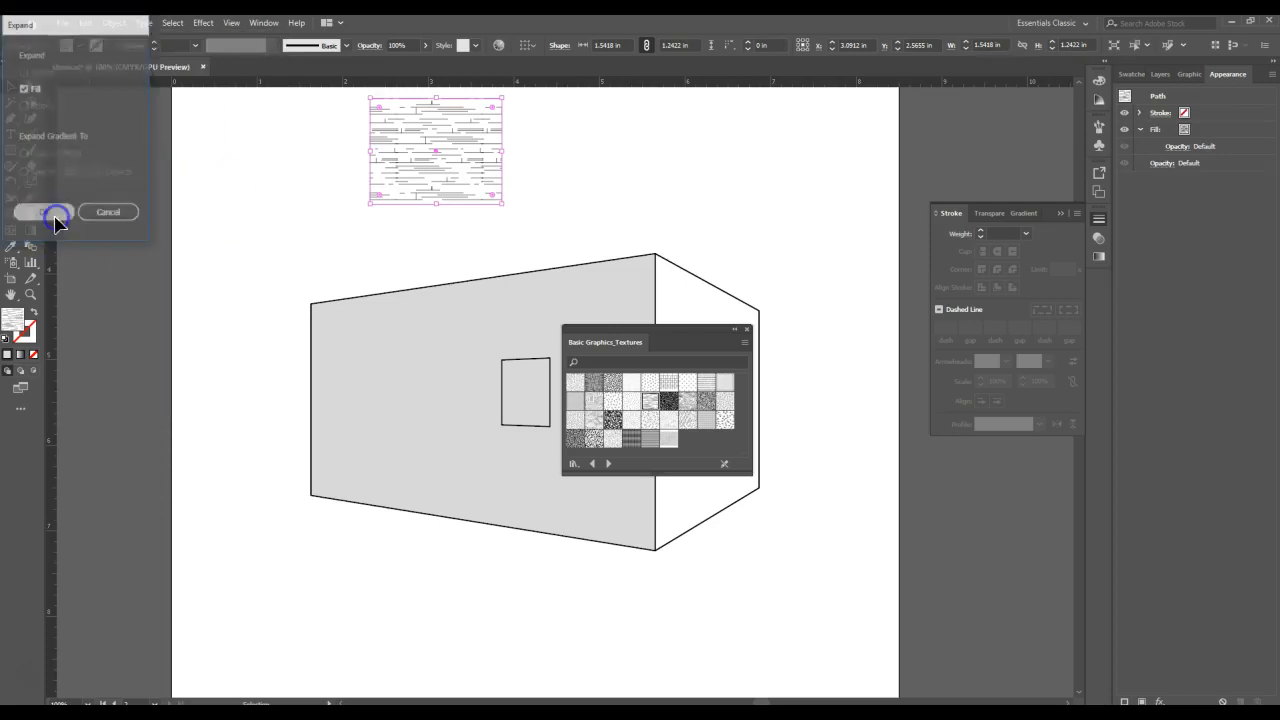
click(384, 243)
- Isolate the nested clip groups of the expanded rectangle and copy the central tile's group of lines
click(398, 187)
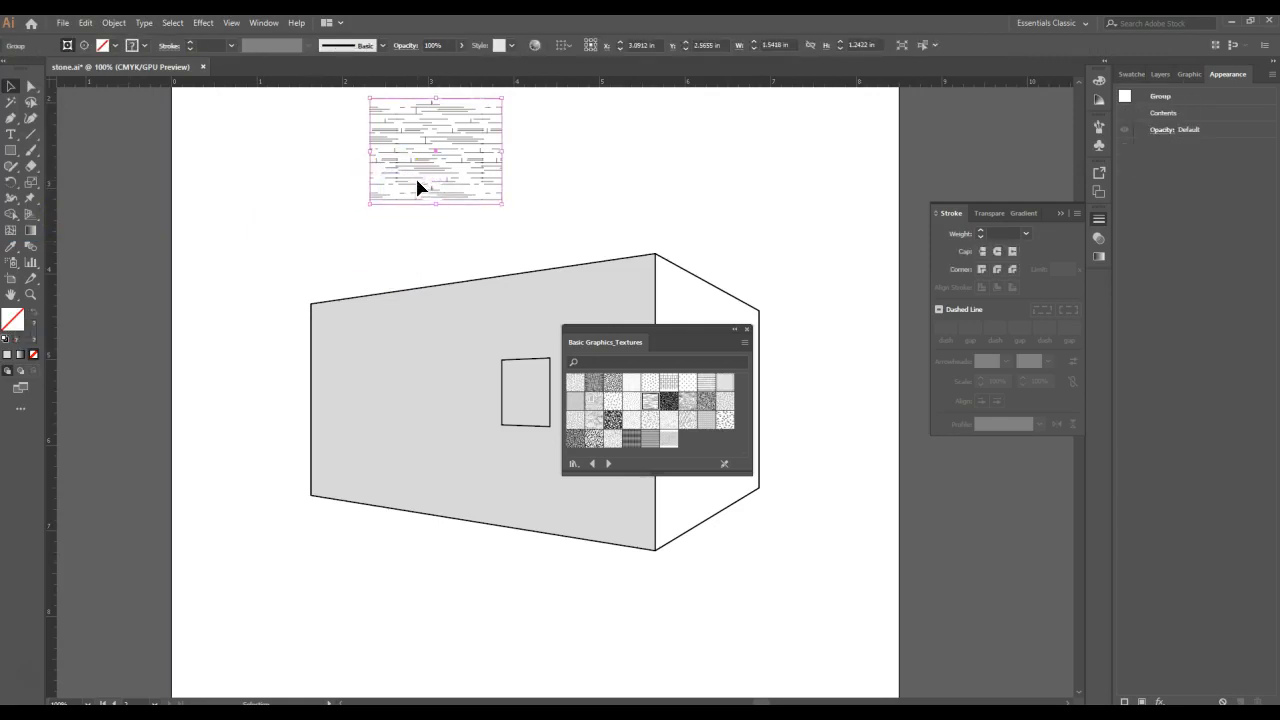
click(415, 186)
double_click(415, 186)
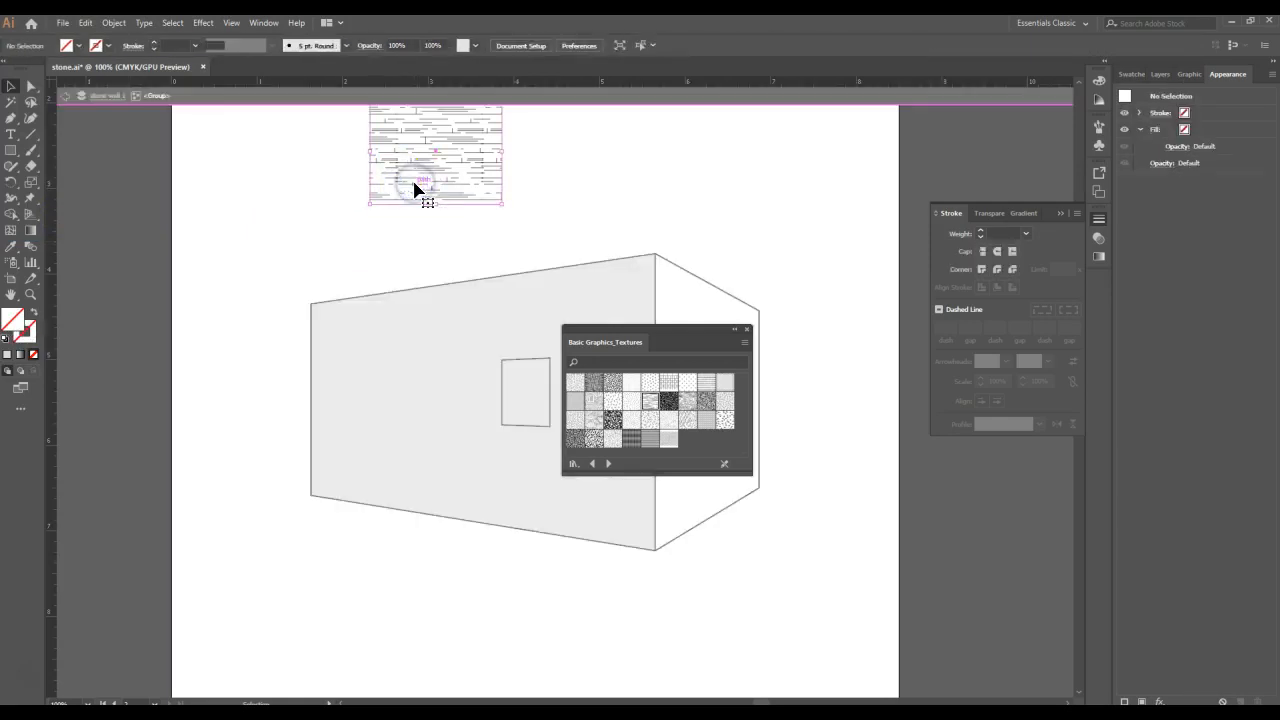
double_click(415, 187)
double_click(415, 187)
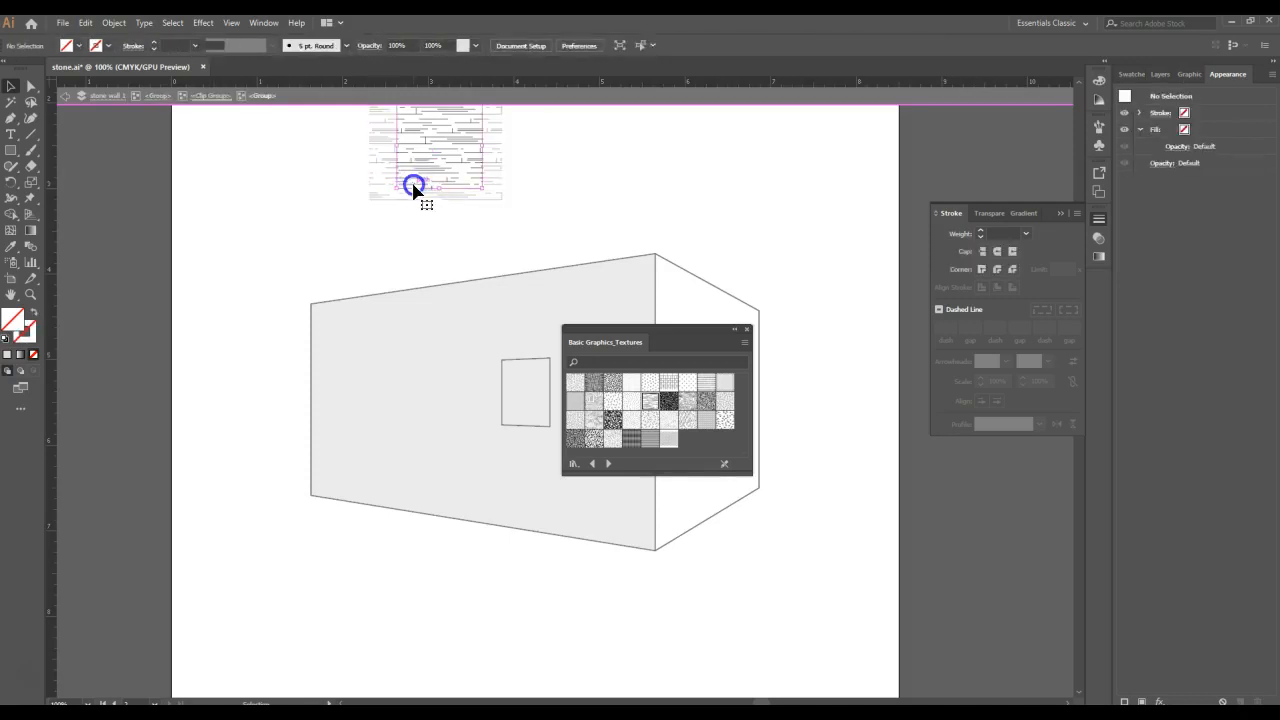
double_click(418, 185)
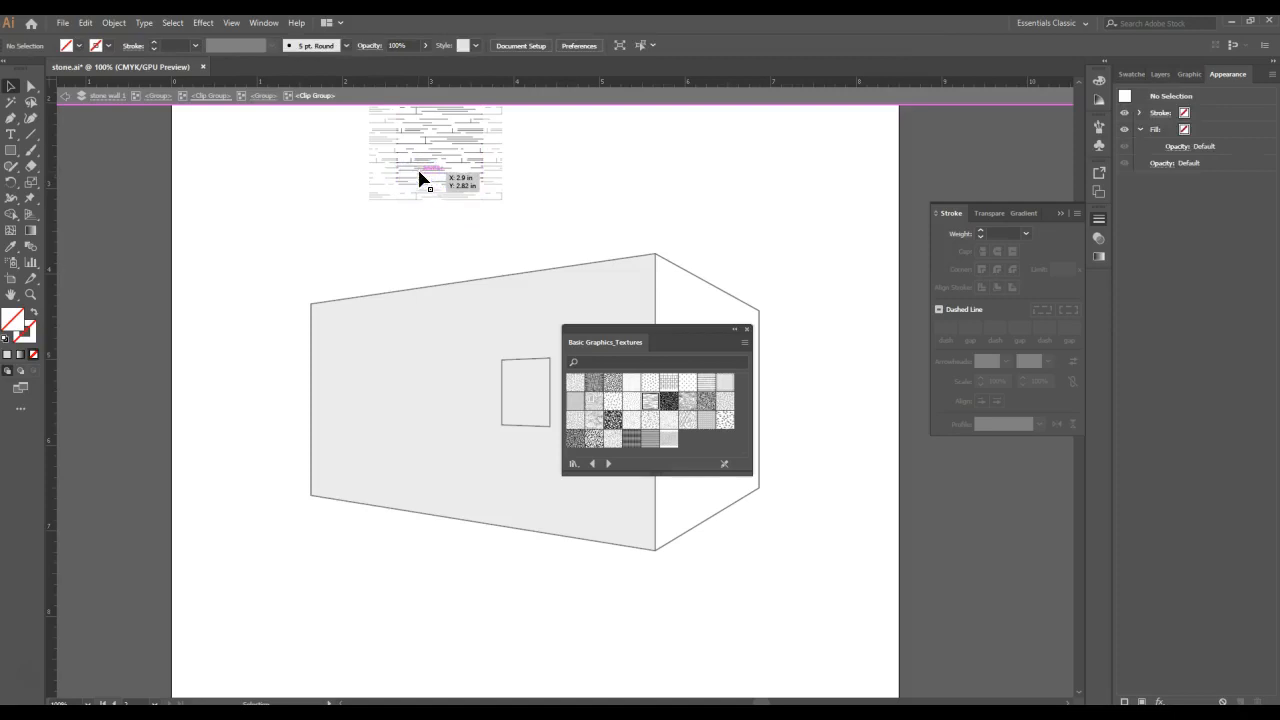
click(420, 180)
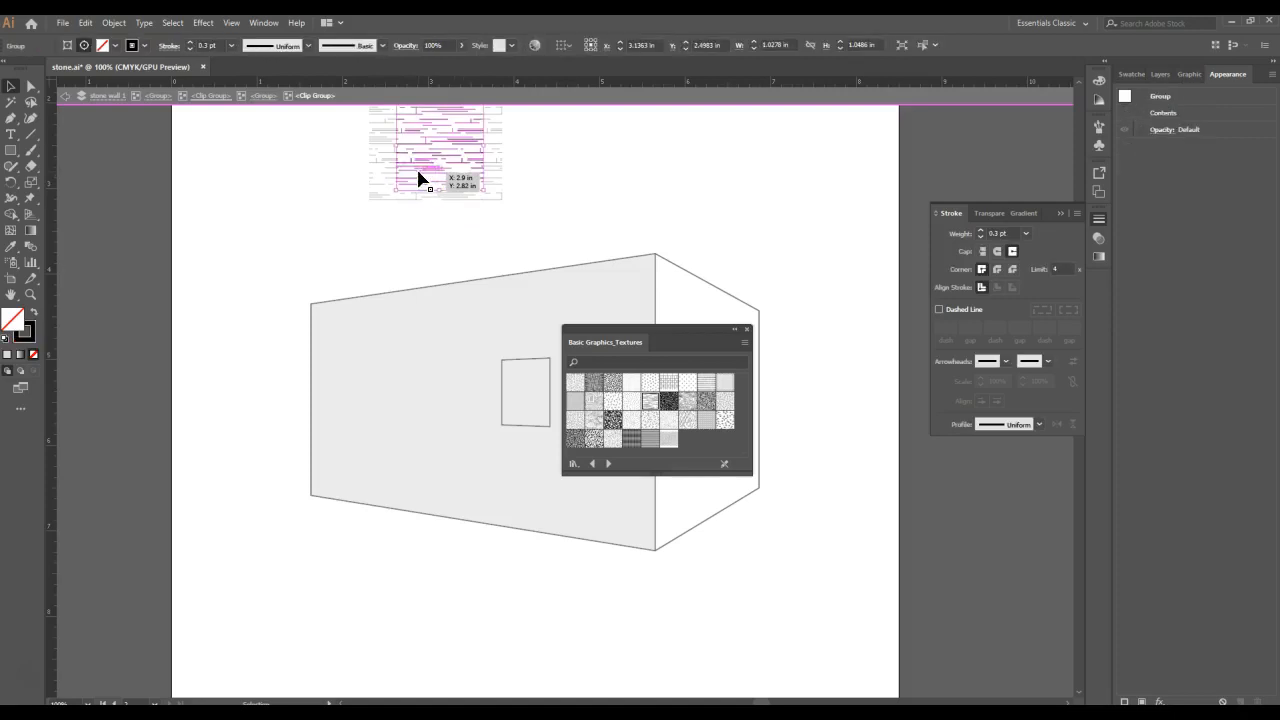
scroll(508, 214, up, 2)
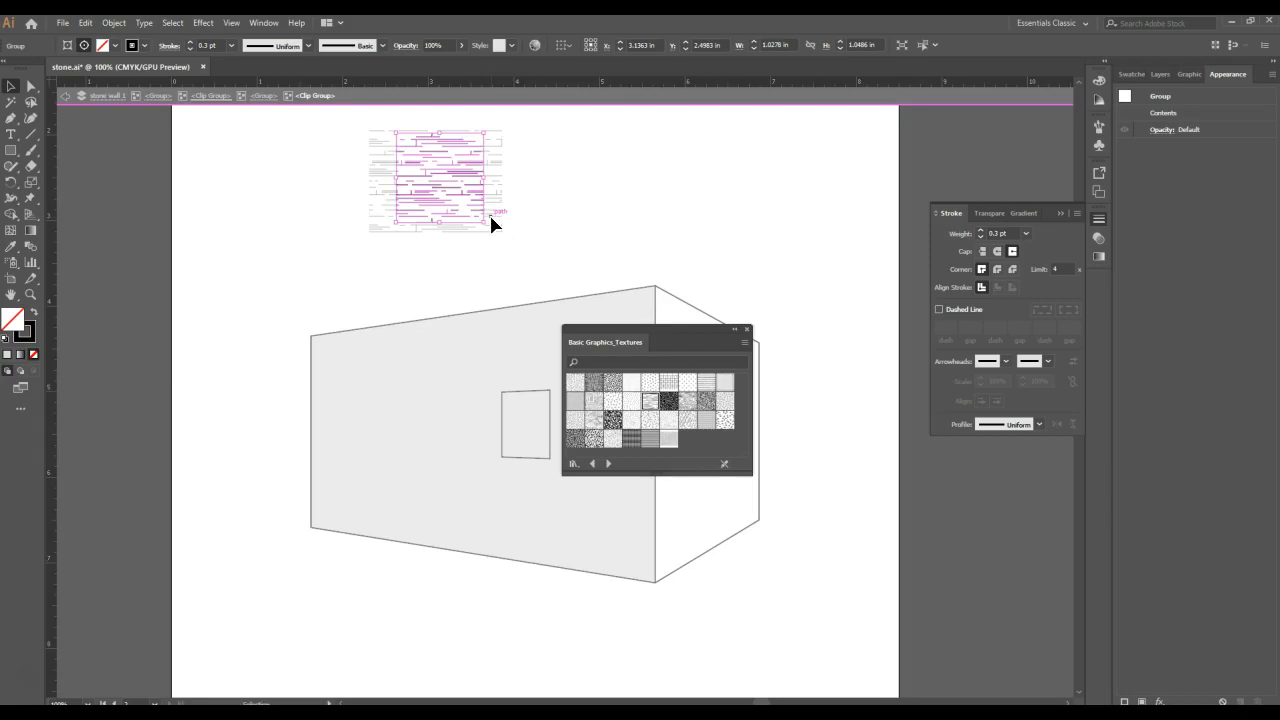
- Exit isolation, delete the expanded rectangle and paste the copied group of lines
click(601, 198)
click(601, 198)
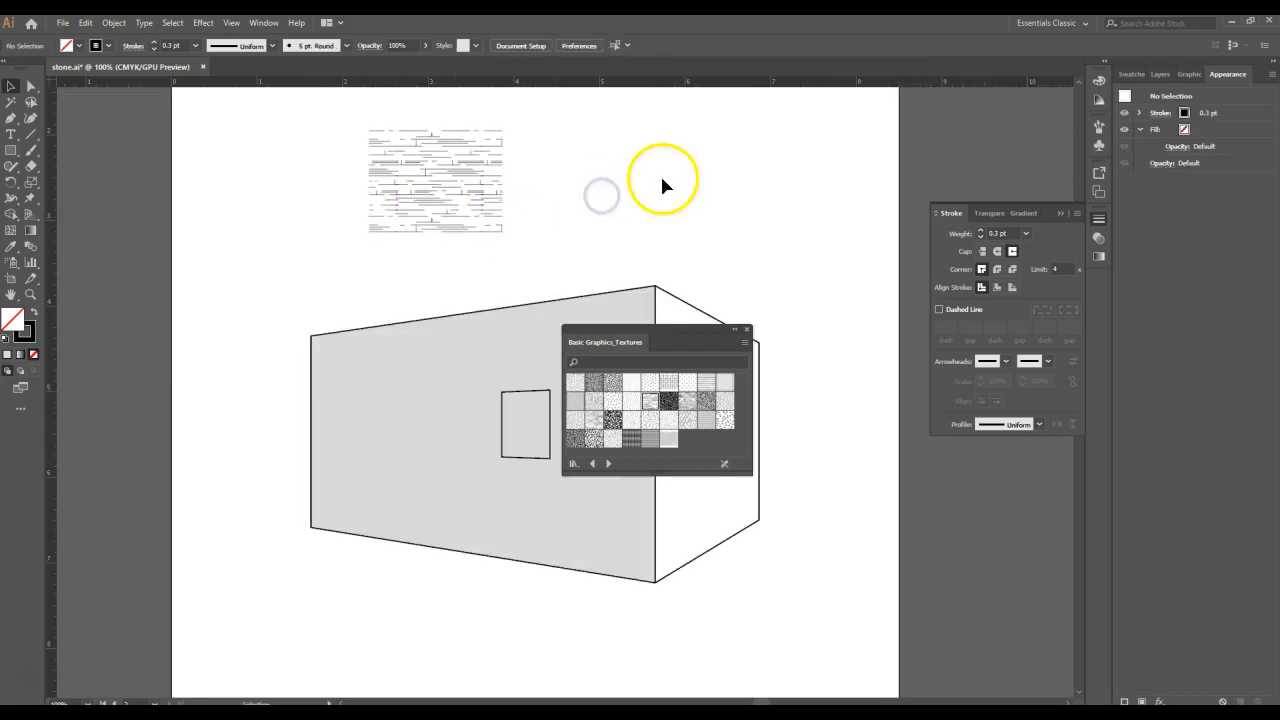
click(447, 165)
key(Delete)
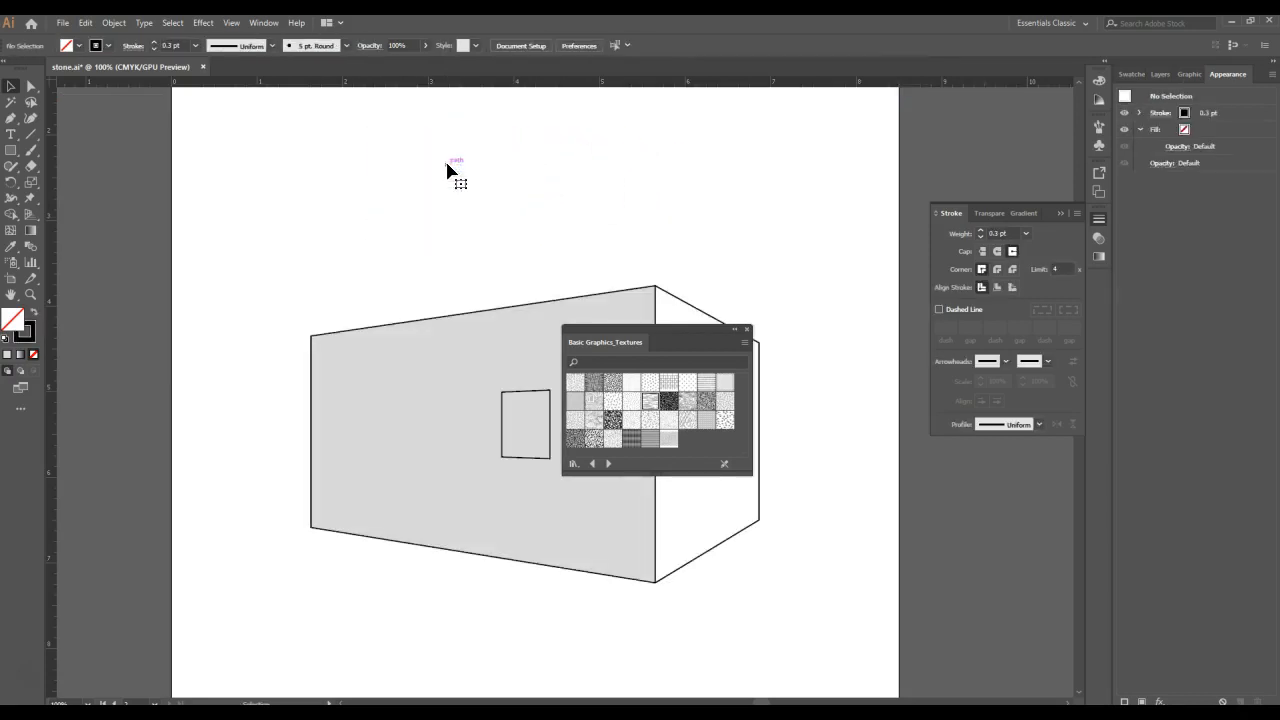
key(ctrl+v)
click(533, 360)
drag(533, 365, 514, 340)
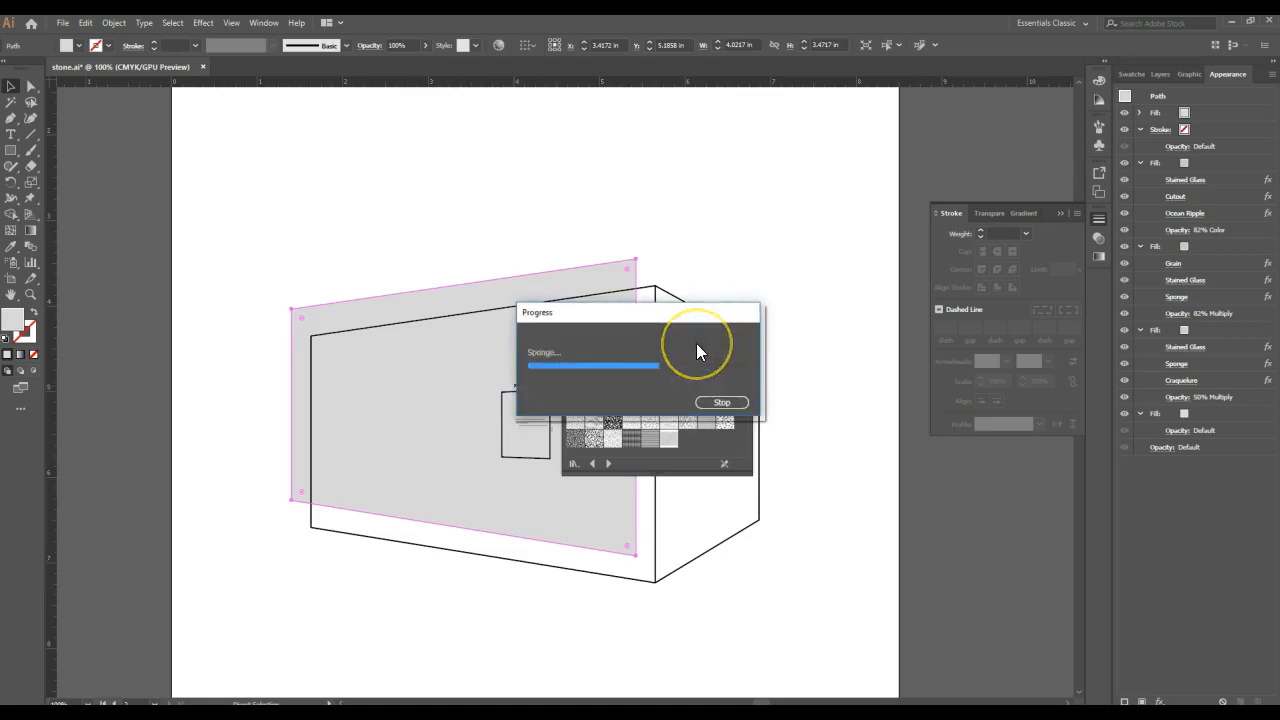
key(ctrl+z)
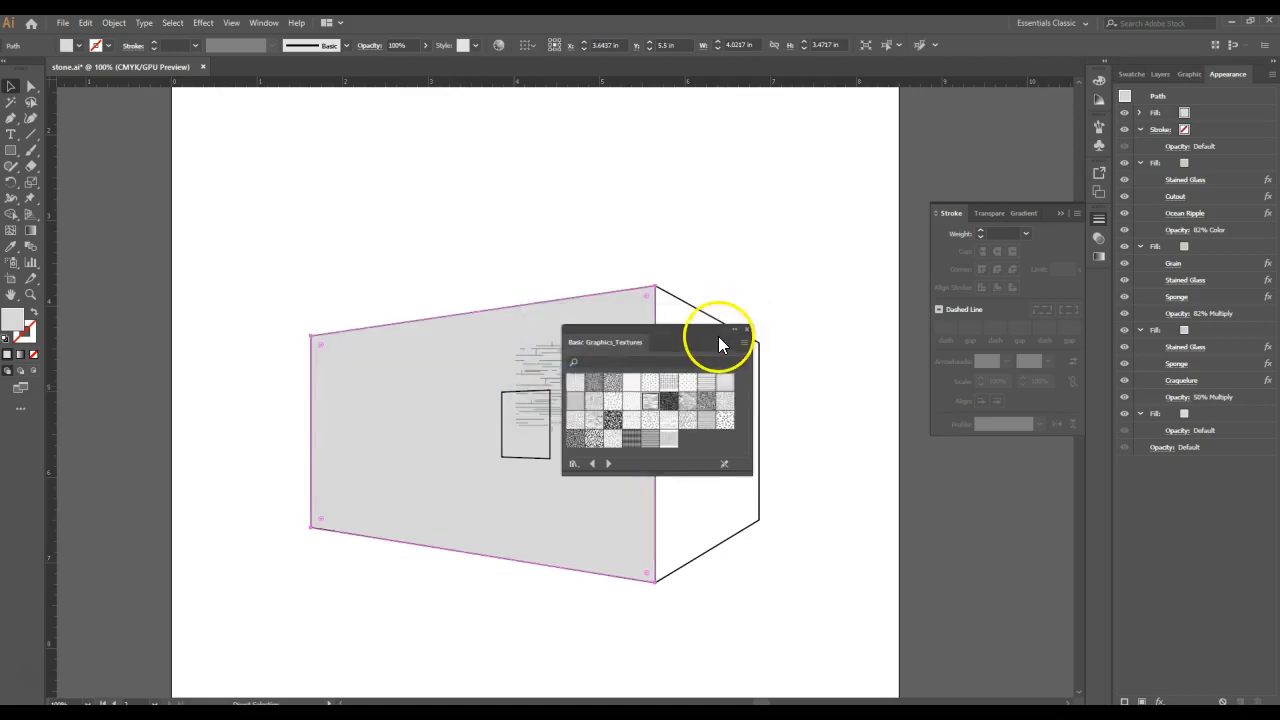
- Close the texture swatch library and move the pasted line group to the empty area above the building
click(747, 331)
key(v)
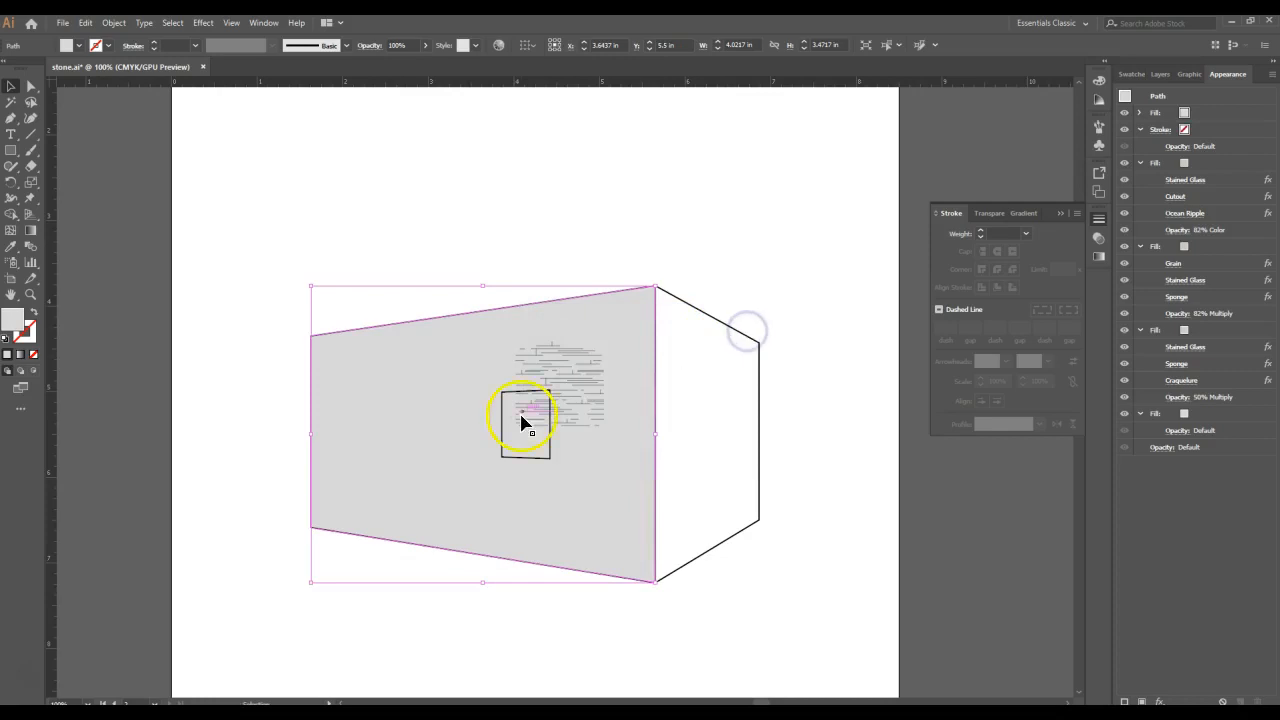
click(576, 386)
drag(584, 388, 514, 185)
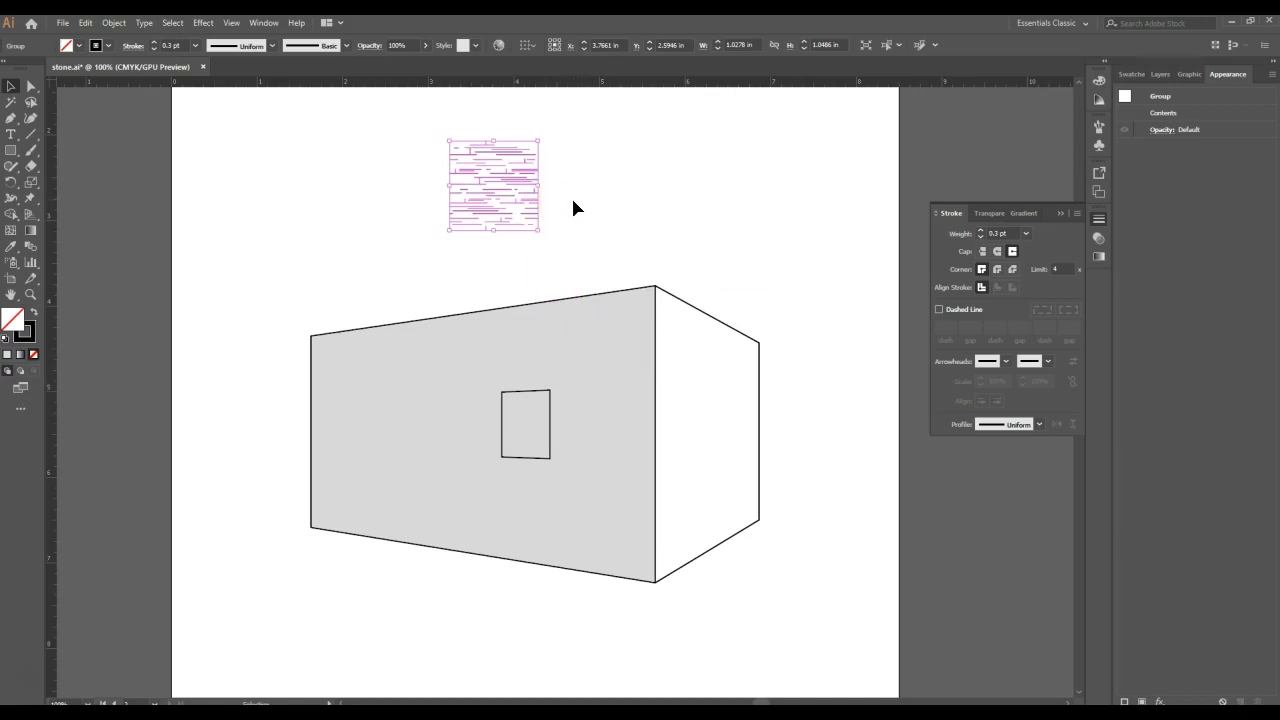
- Ungroup the pasted lines into separate paths and deselect them
right_click(513, 187)
click(551, 297)
click(476, 182)
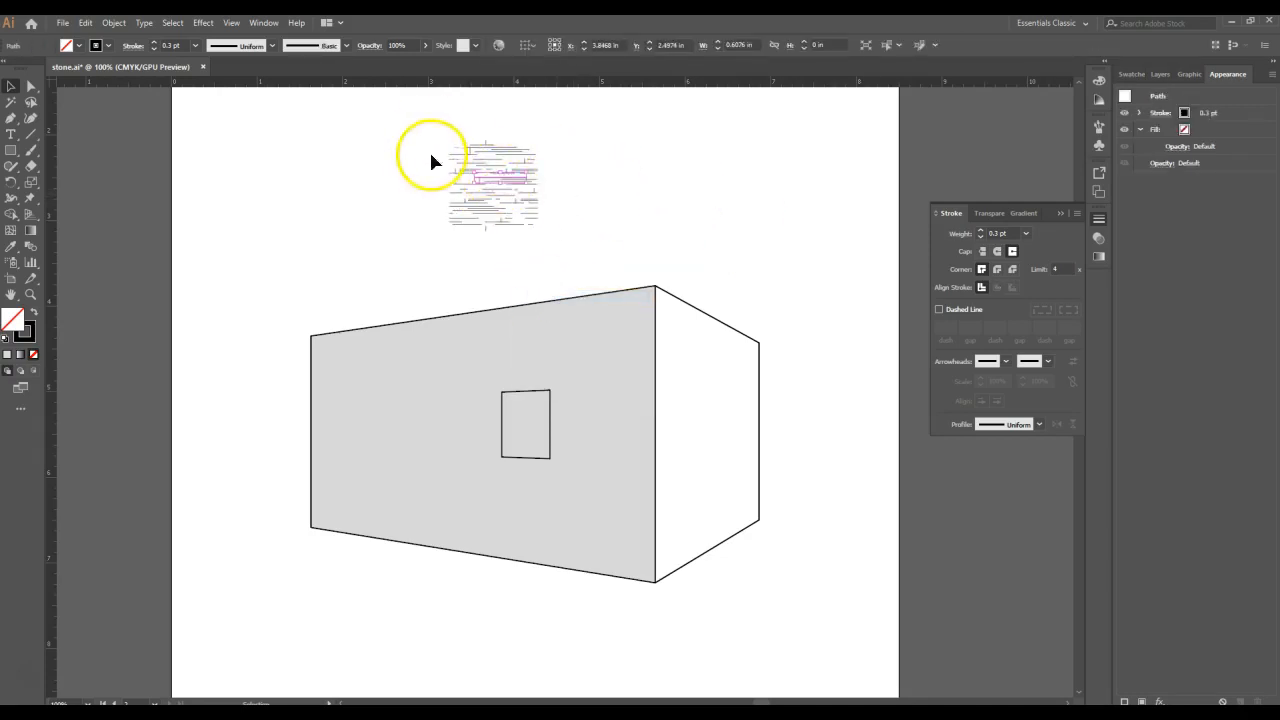
click(414, 172)
- Set the stroke weight of all the texture lines to 1 pt
drag(633, 121, 400, 246)
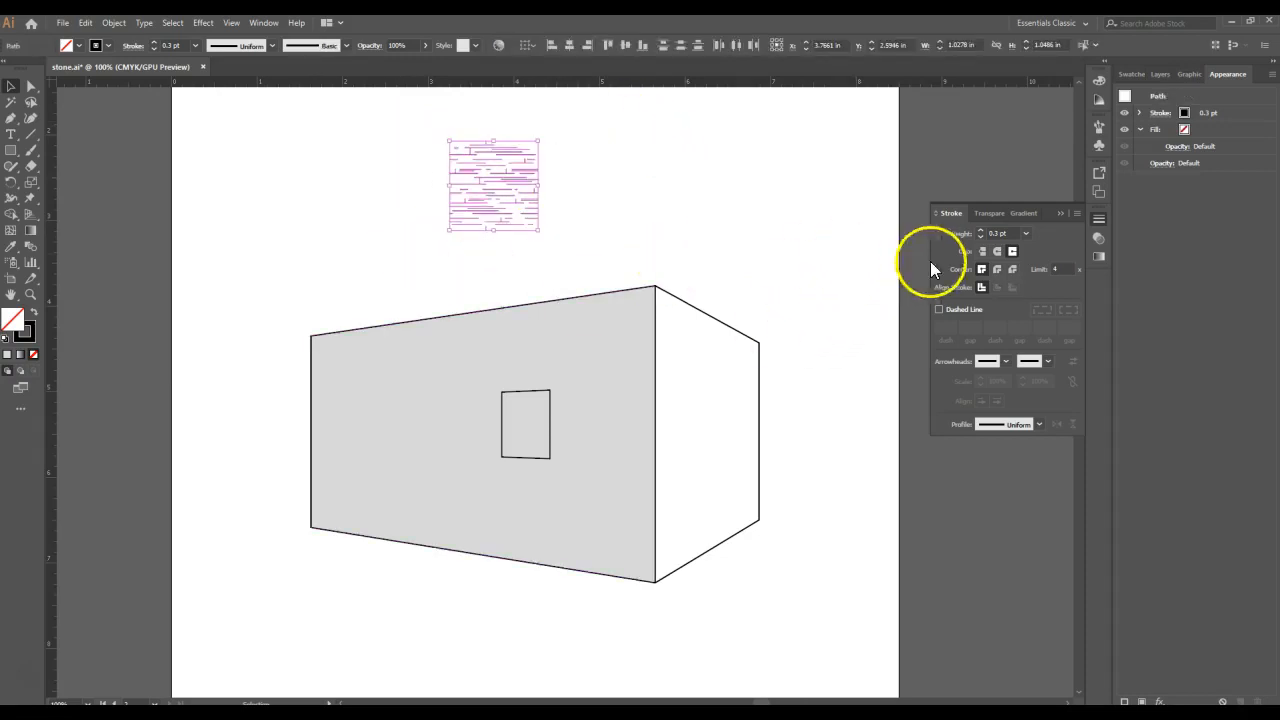
click(1027, 235)
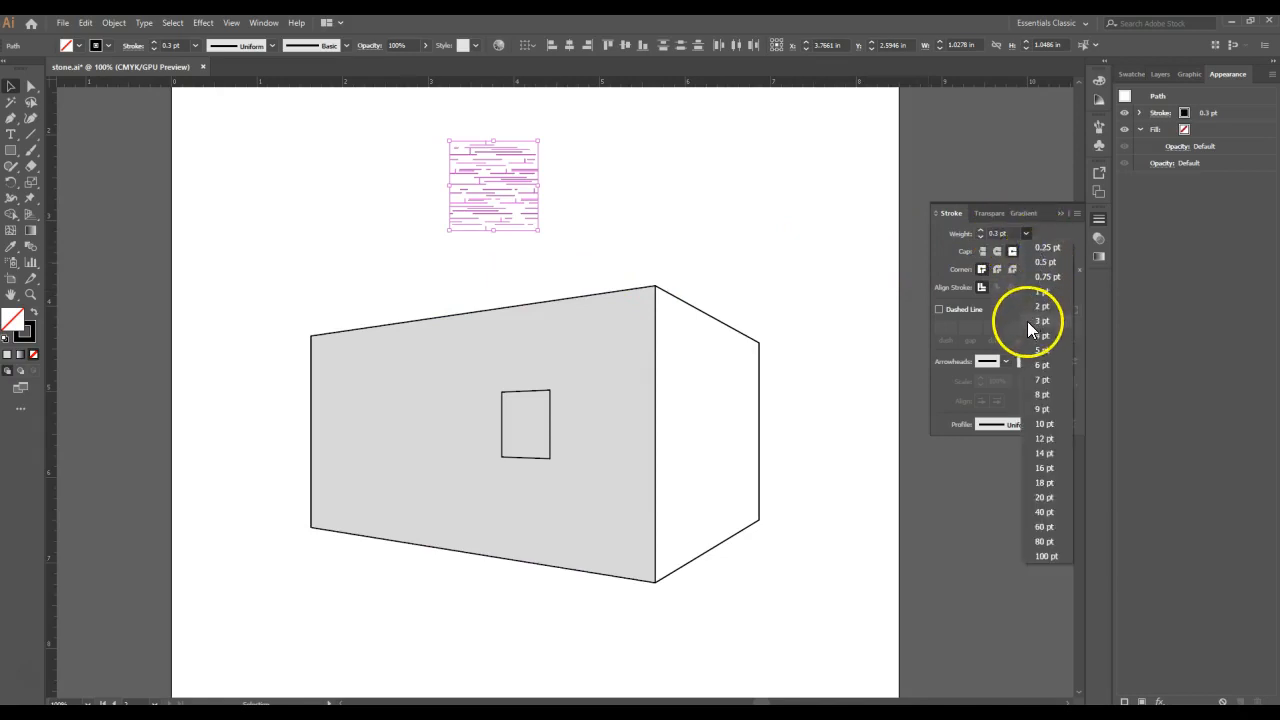
click(1051, 303)
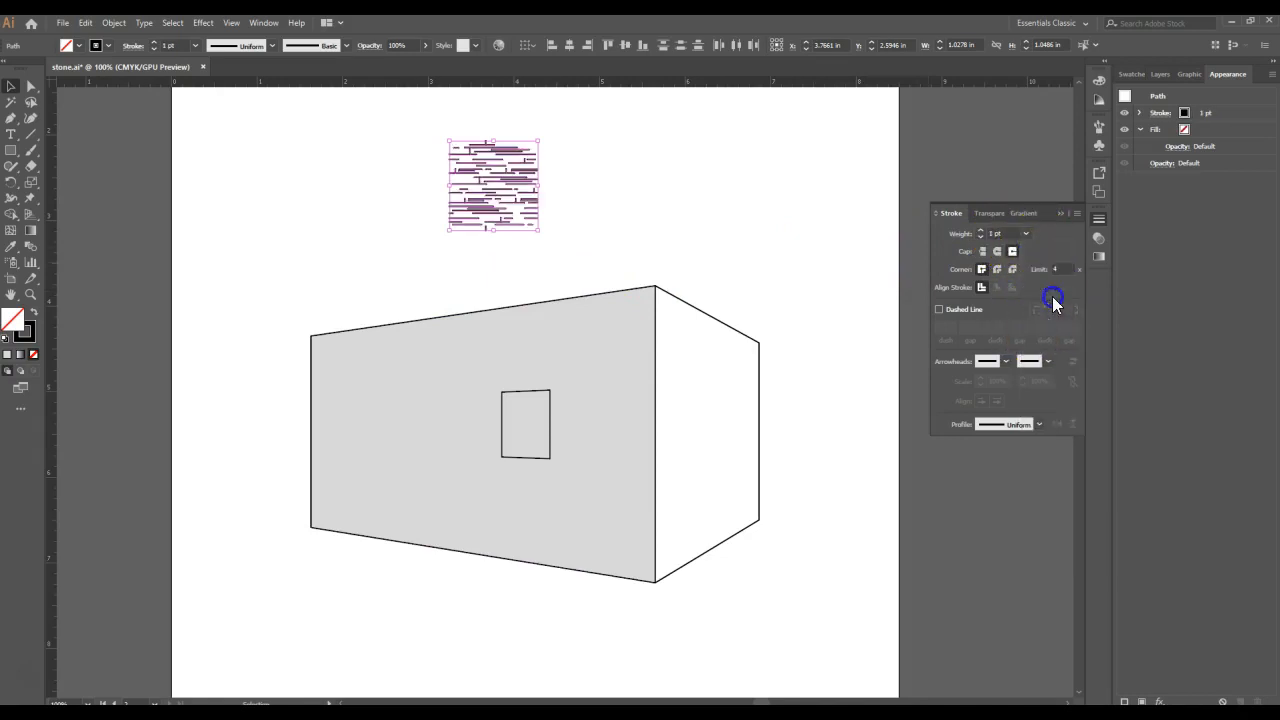
- Stretch all the texture lines downward to a height of about 2.58 in, keeping their width
click(545, 259)
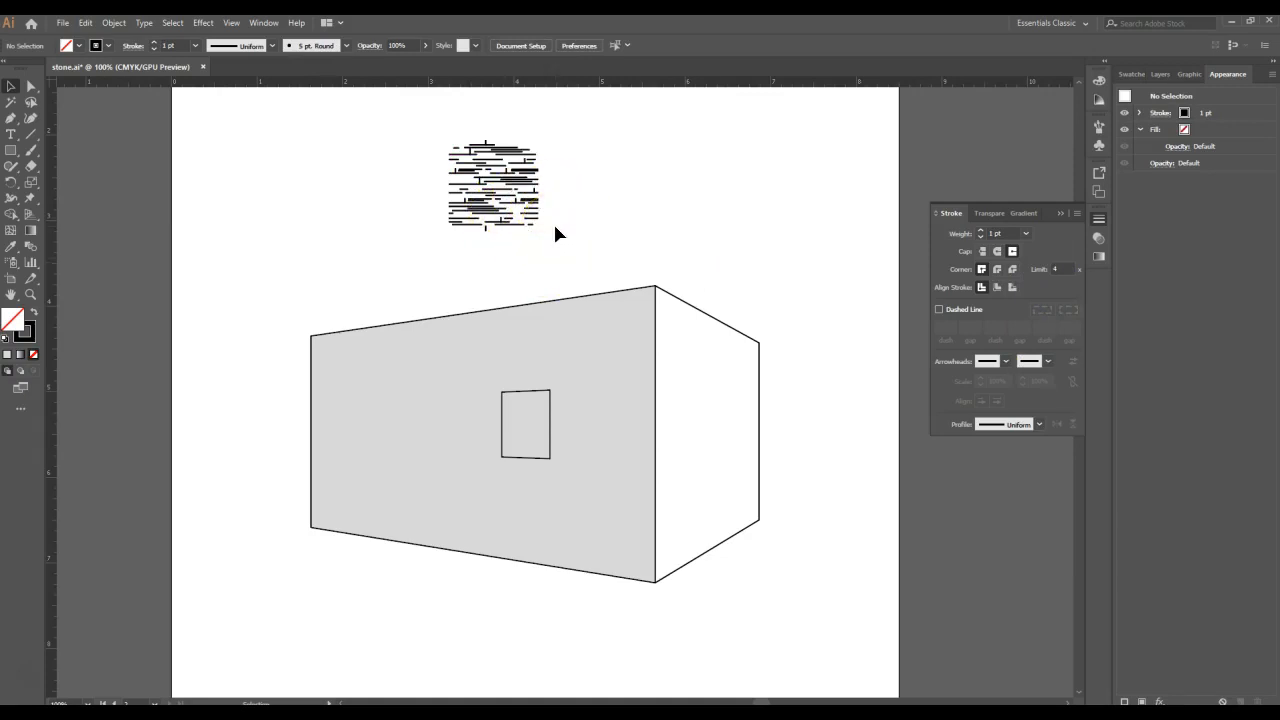
drag(580, 122, 418, 263)
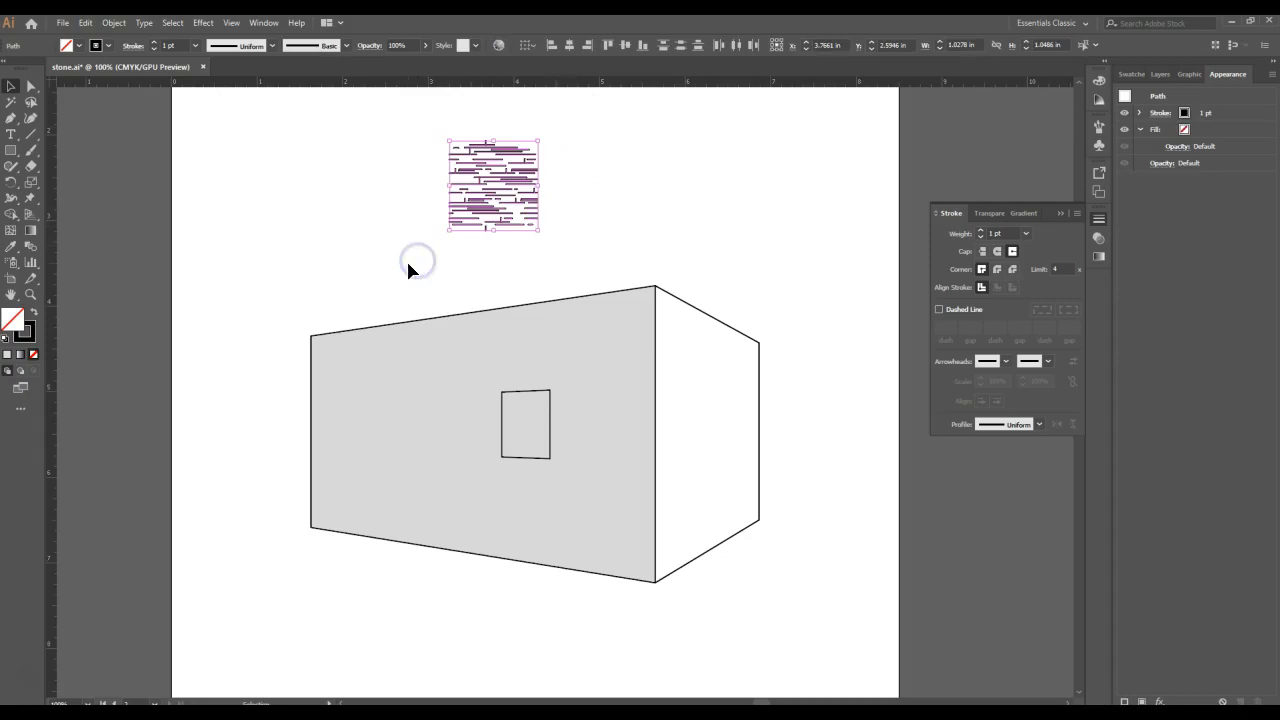
drag(498, 233, 496, 362)
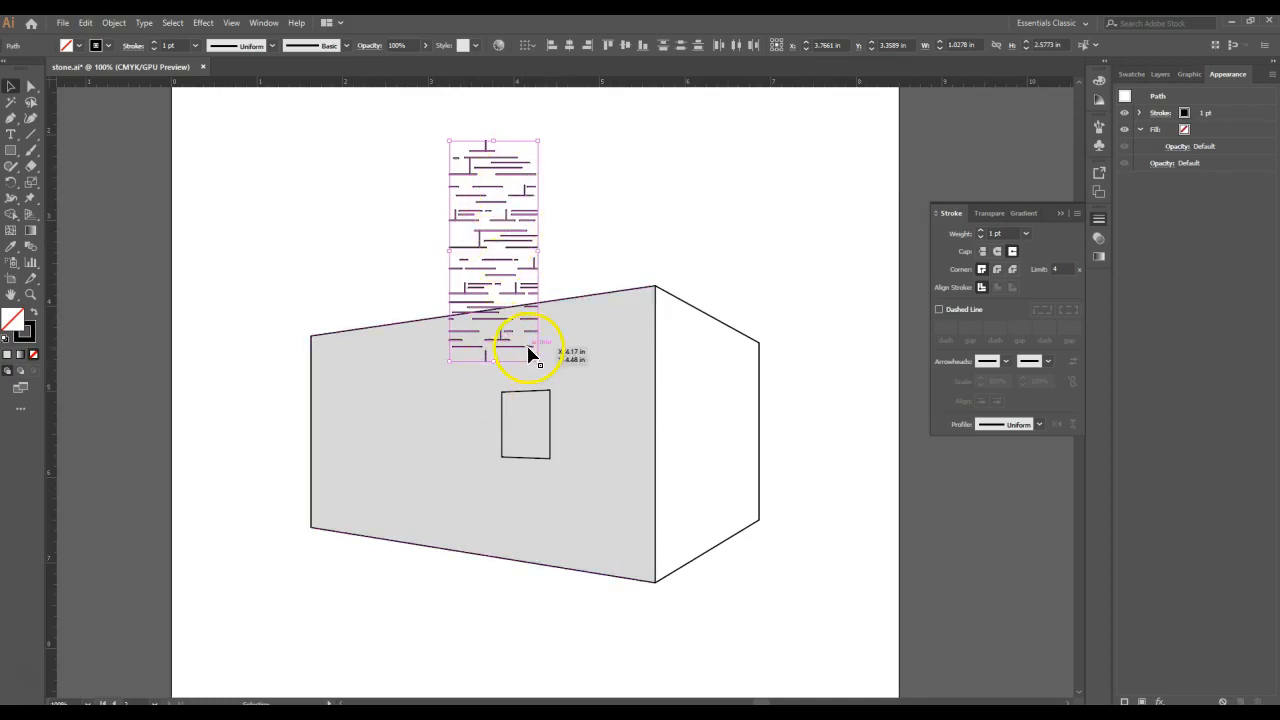
- Add the stretched line artwork to the Swatches as a new pattern swatch
click(1142, 73)
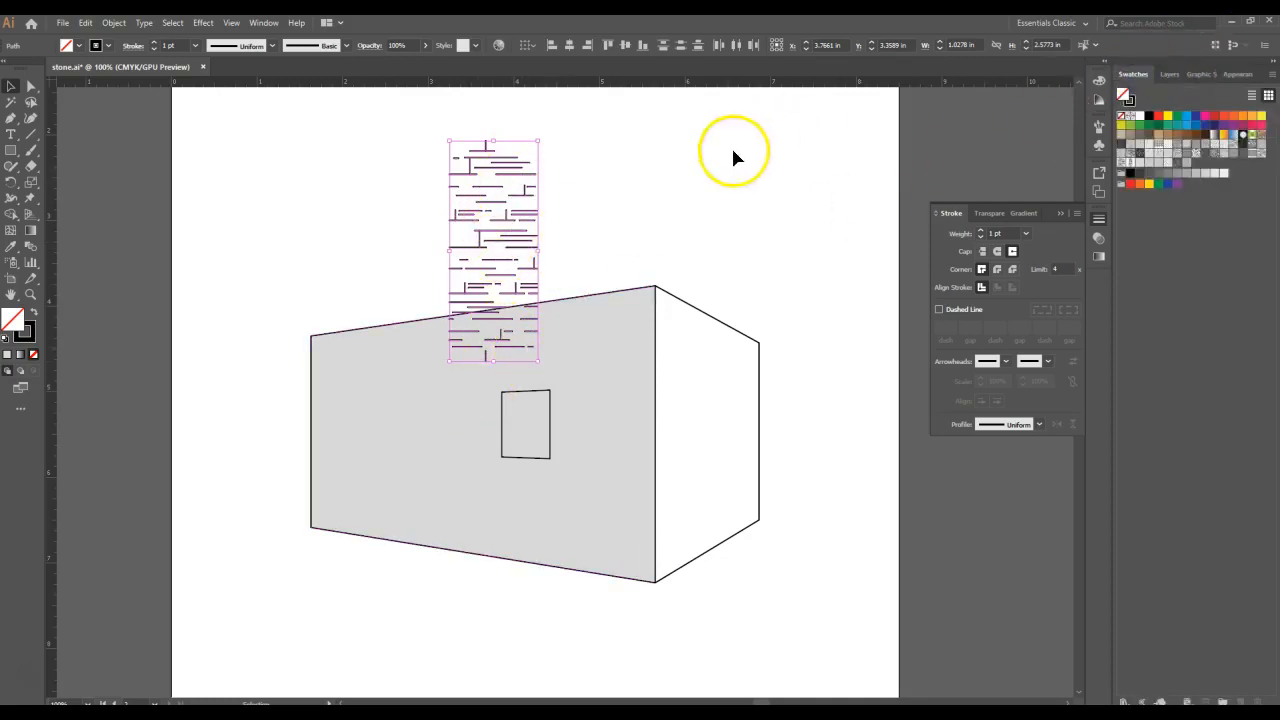
drag(465, 201, 1216, 167)
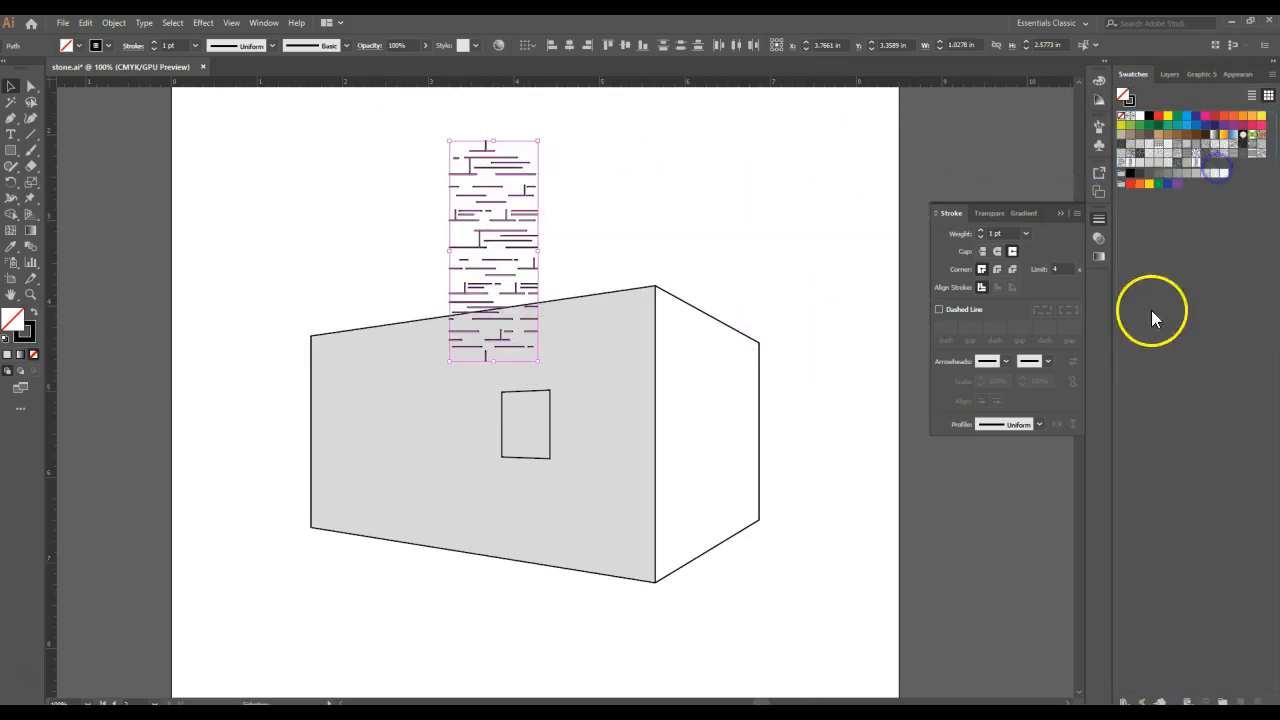
click(635, 215)
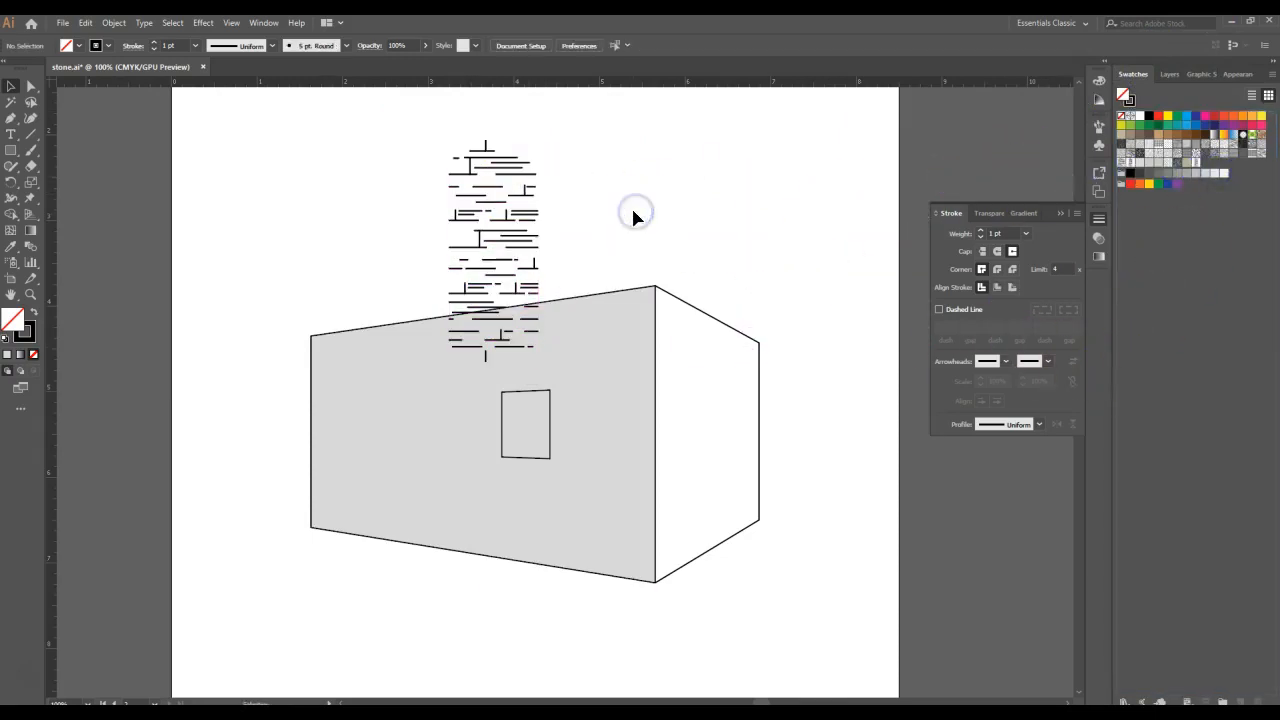
- Select only the line artwork, excluding the wall, and move it off the artboard beside the lower right of the page
drag(566, 112, 415, 375)
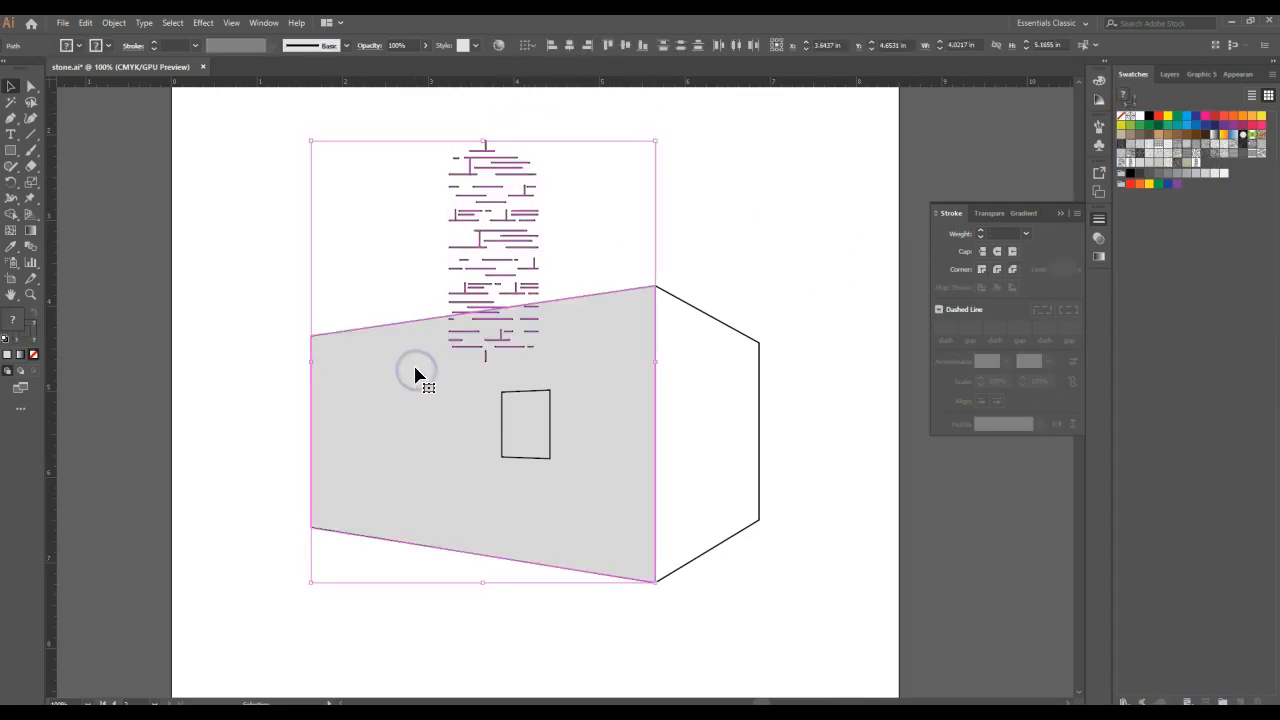
click(471, 286)
drag(480, 238, 1066, 575)
click(462, 171)
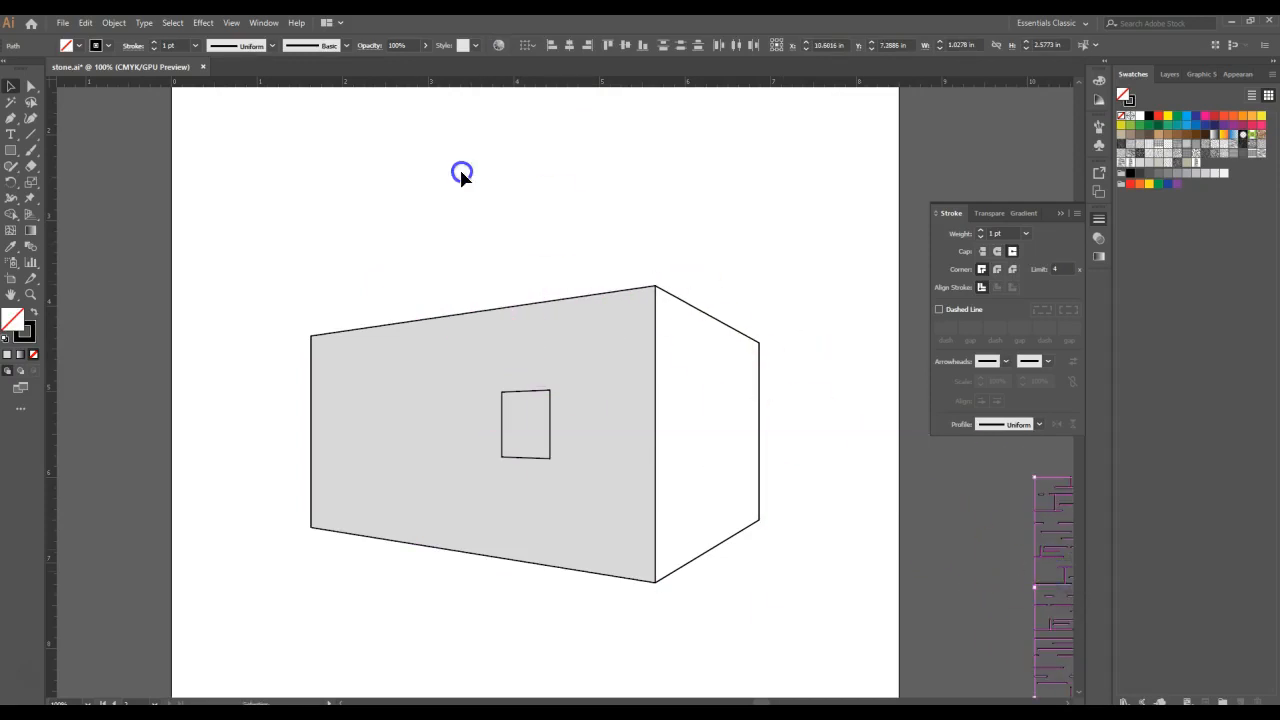
- Select the large front wall and set its topmost fill to the new line pattern swatch
click(537, 358)
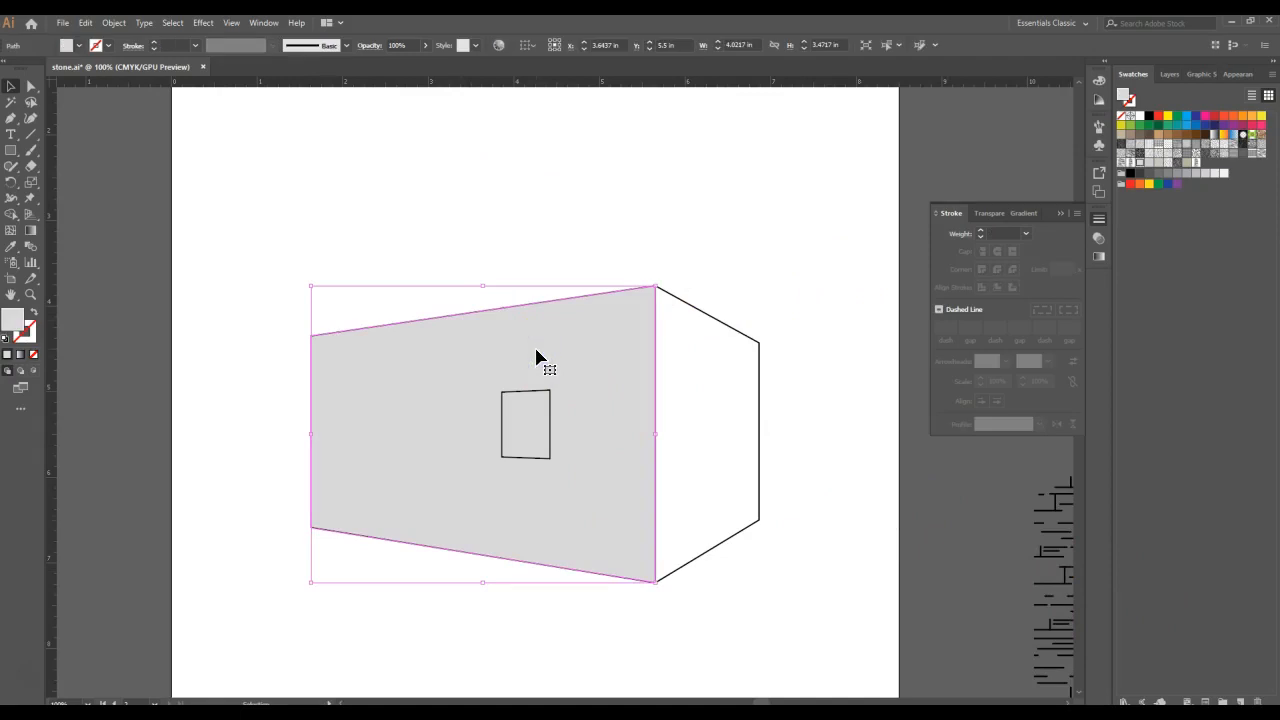
click(1228, 74)
click(1224, 110)
click(1196, 114)
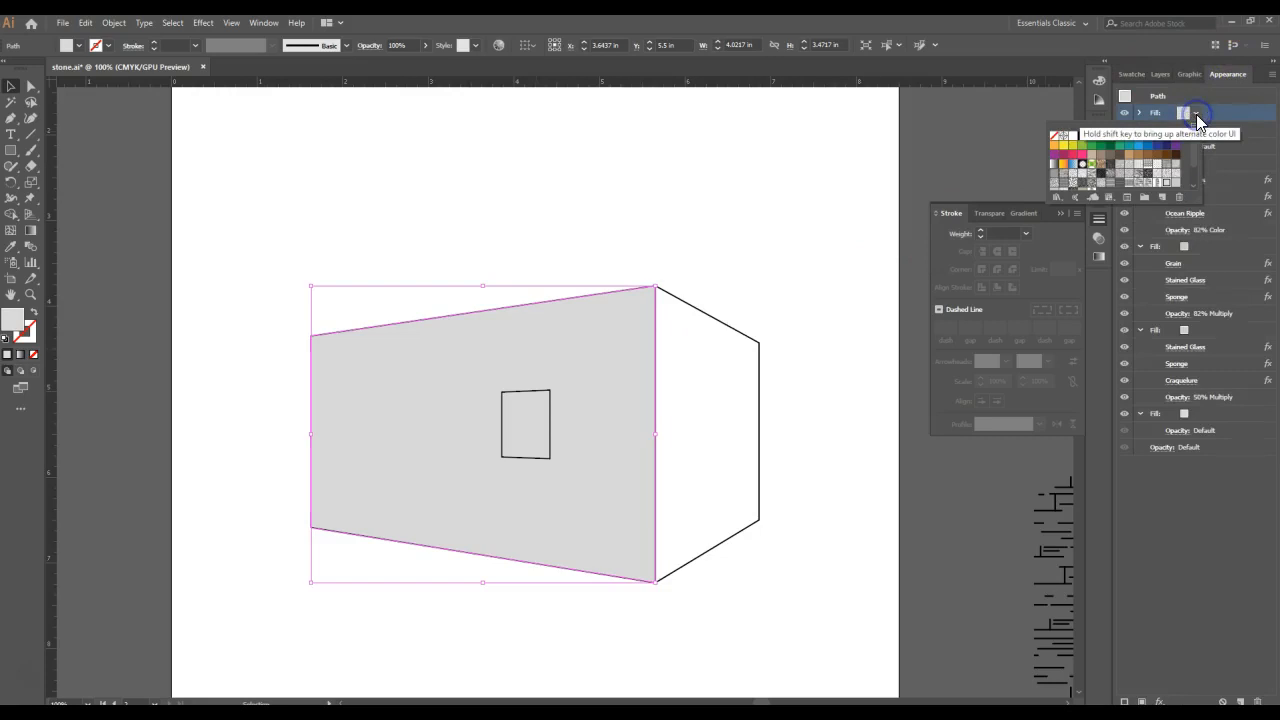
drag(1194, 151, 1194, 157)
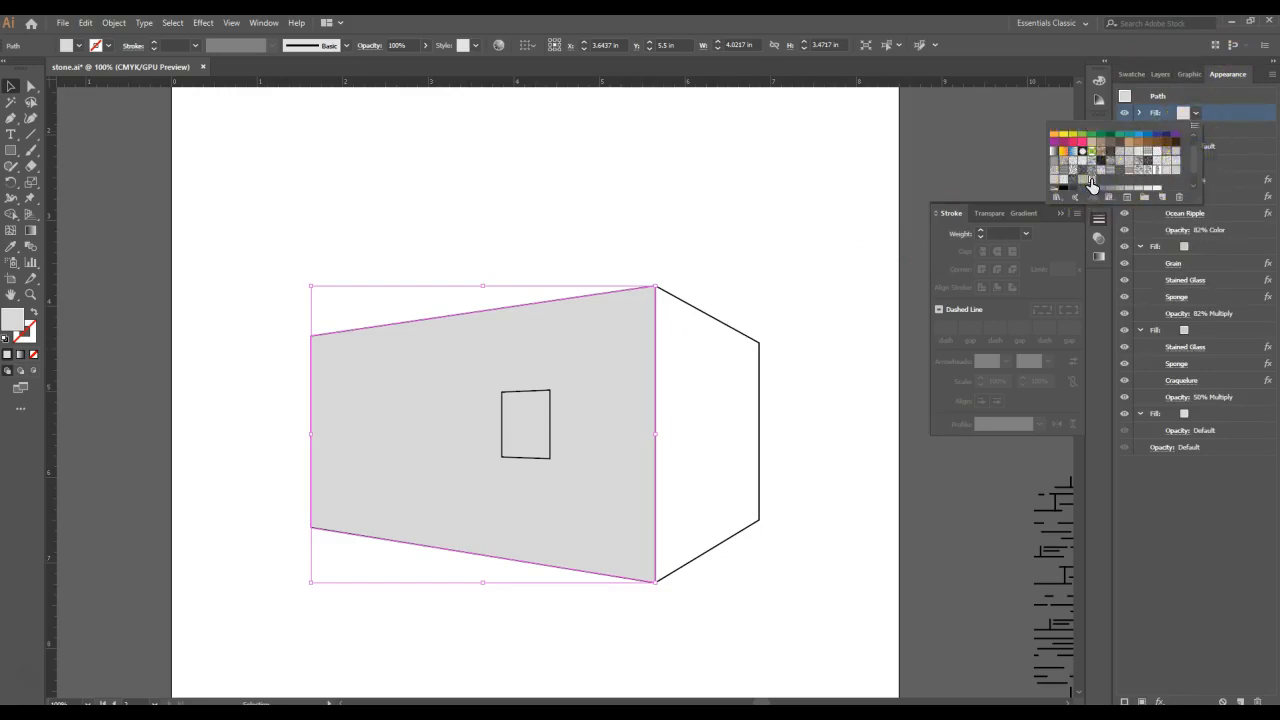
click(1092, 184)
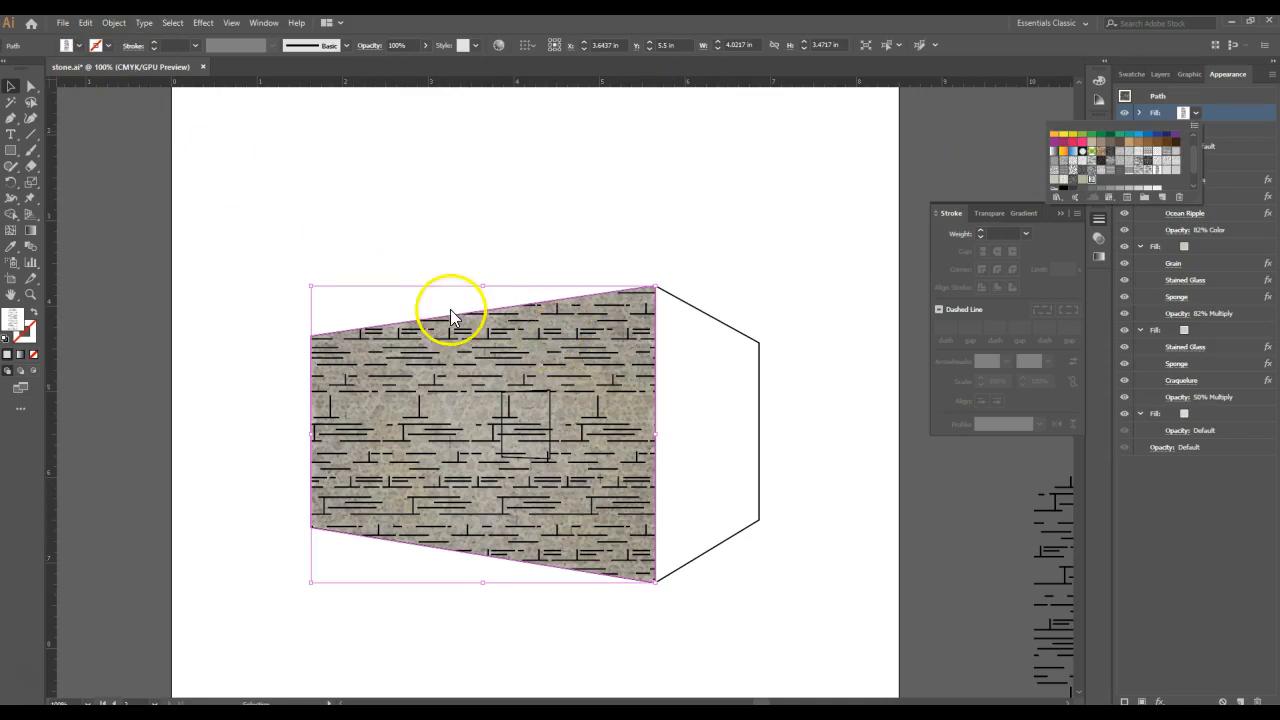
- Scale the line pattern inside the wall down in two passes from its upper right corner, using the Scale tool
click(49, 190)
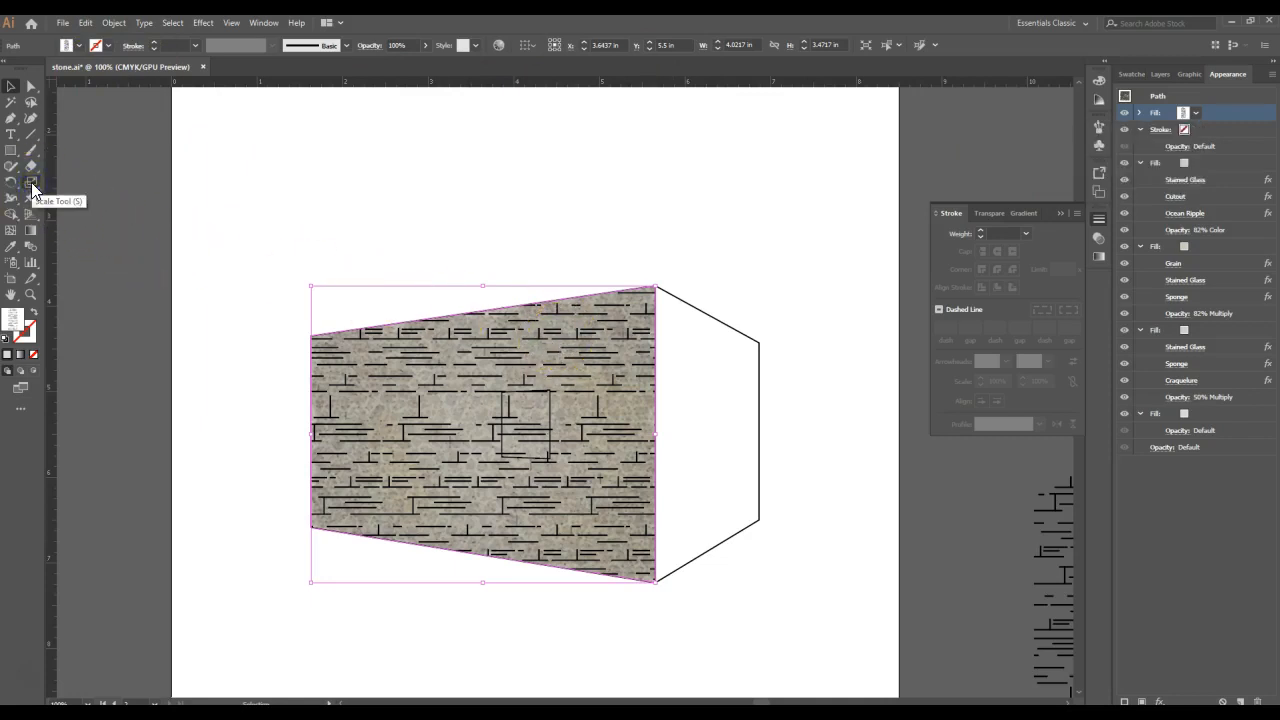
click(32, 188)
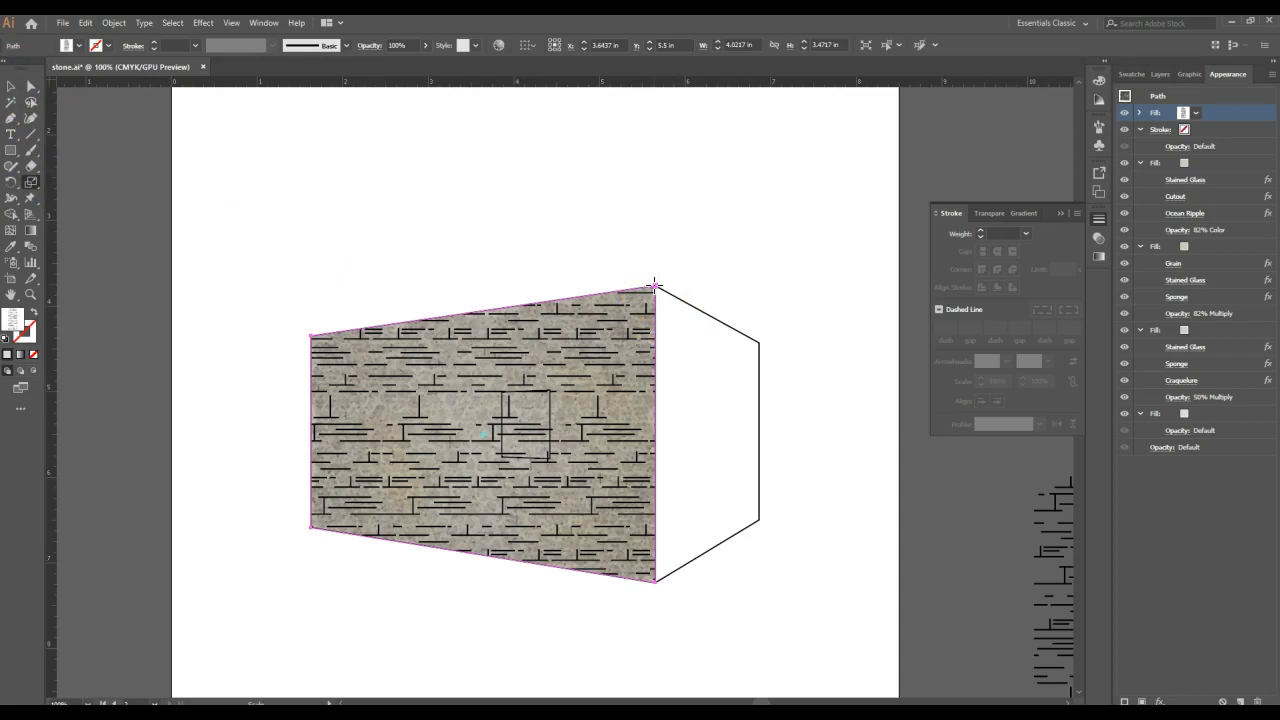
drag(655, 286, 622, 310)
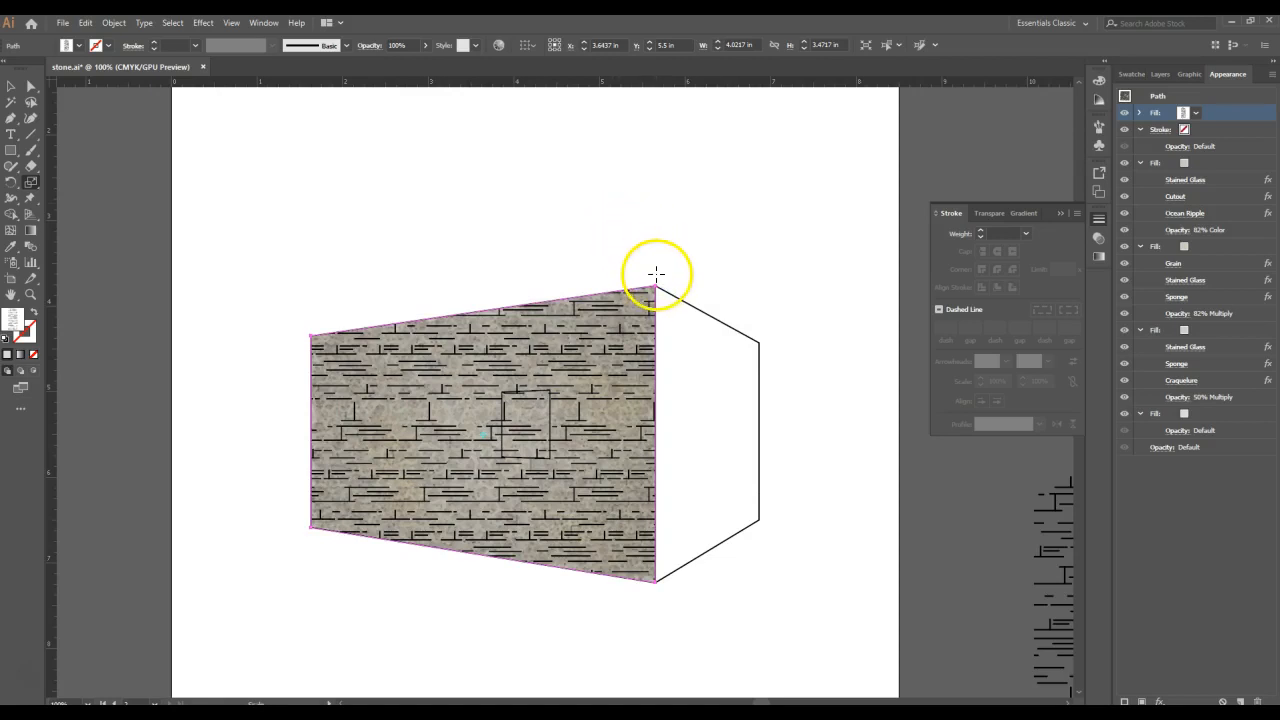
drag(655, 285, 640, 302)
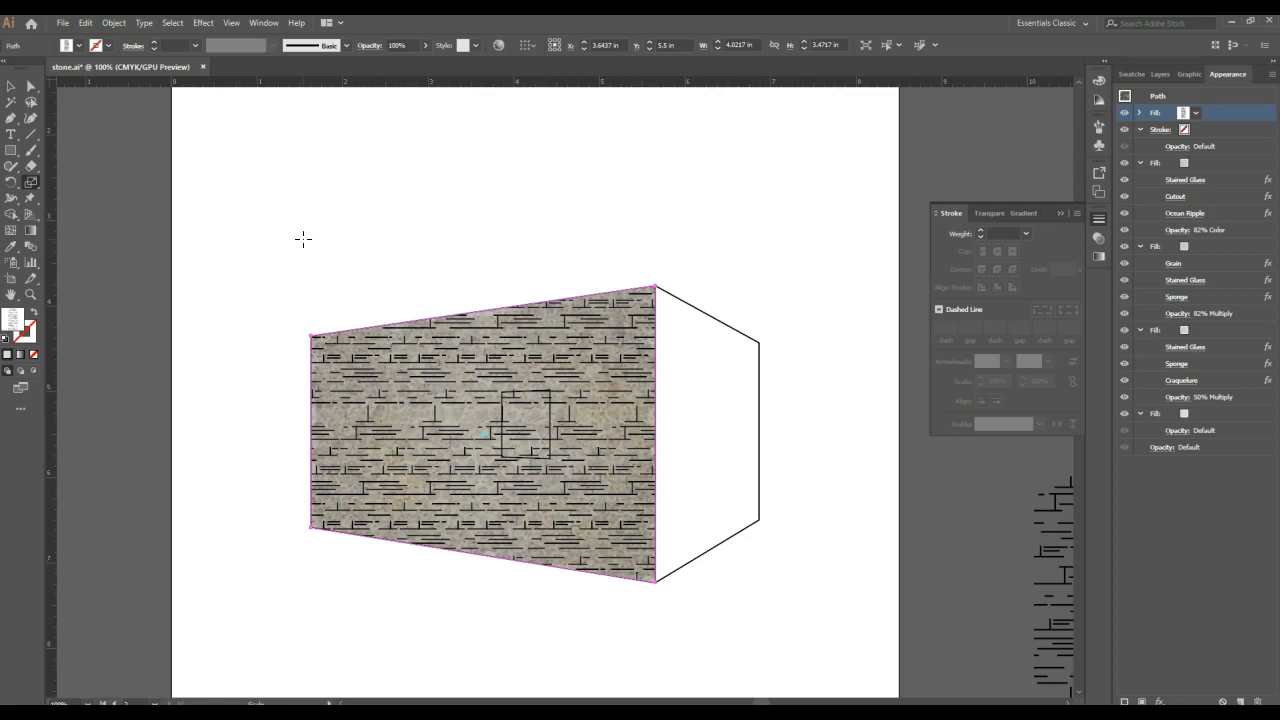
- Apply a Film Grain effect to the line pattern fill with Grain 14, Highlight Area 10 and a slightly lower Intensity
click(202, 23)
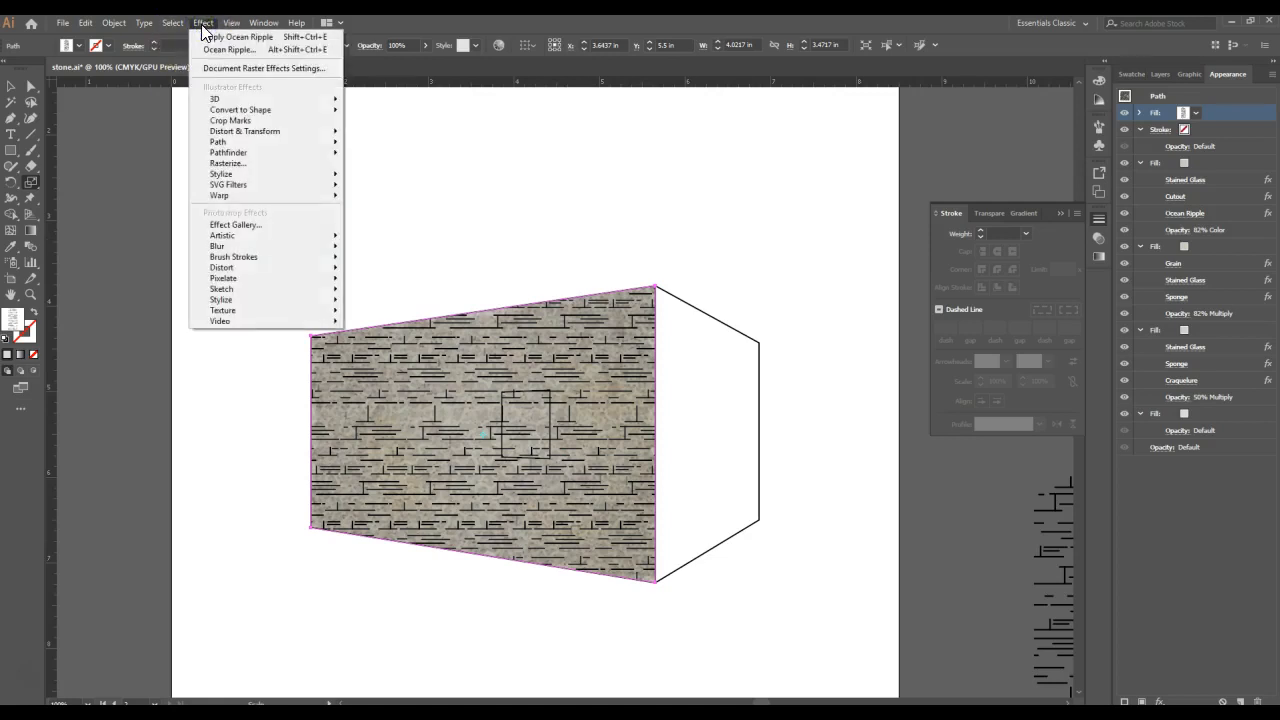
click(242, 236)
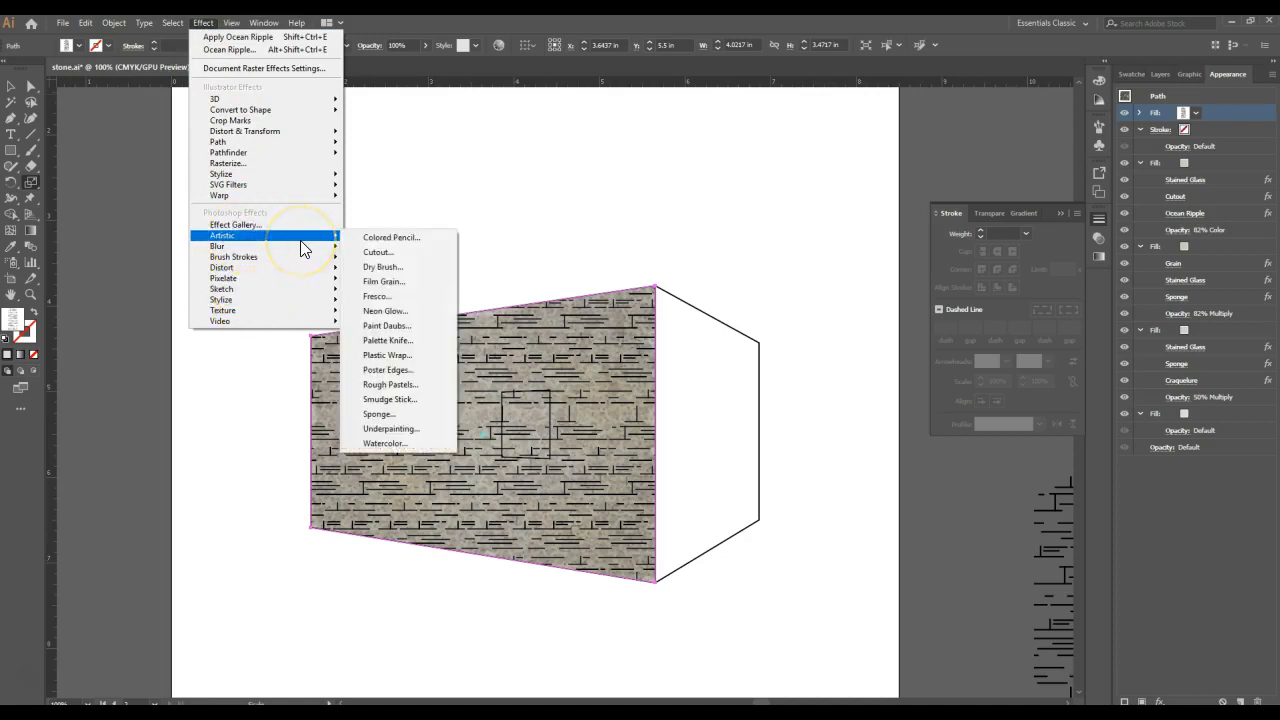
click(401, 280)
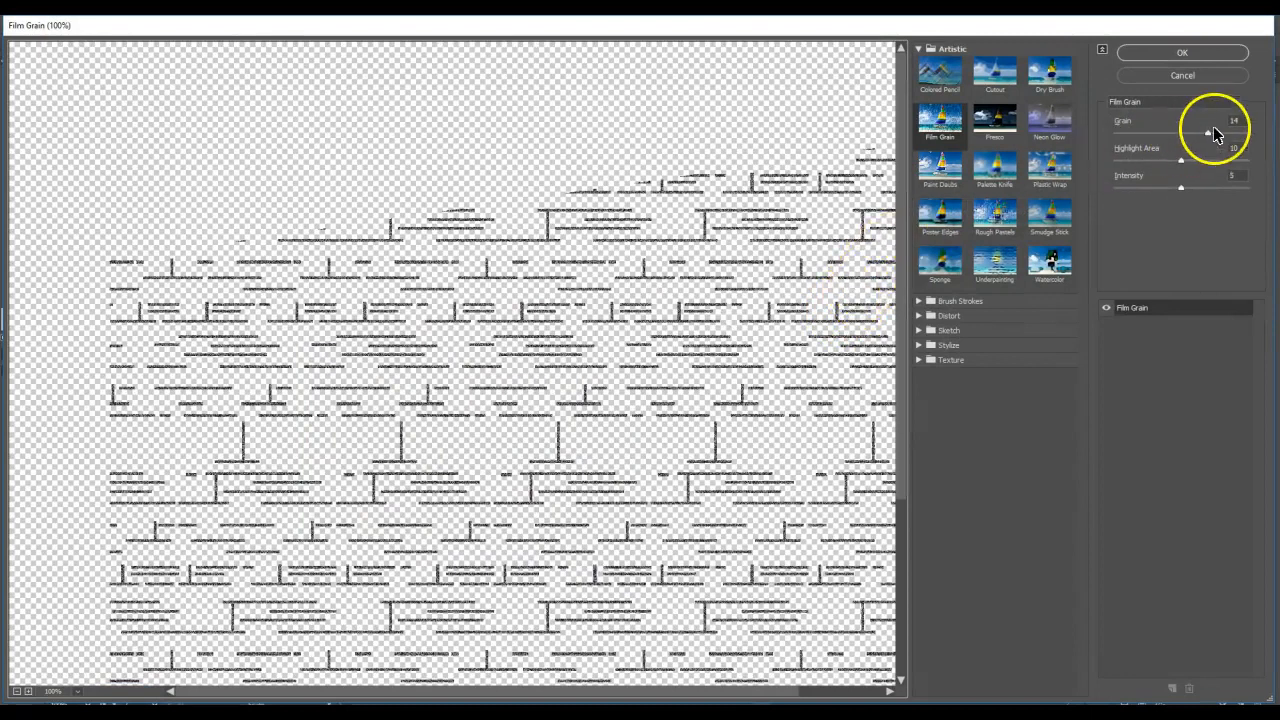
click(1238, 175)
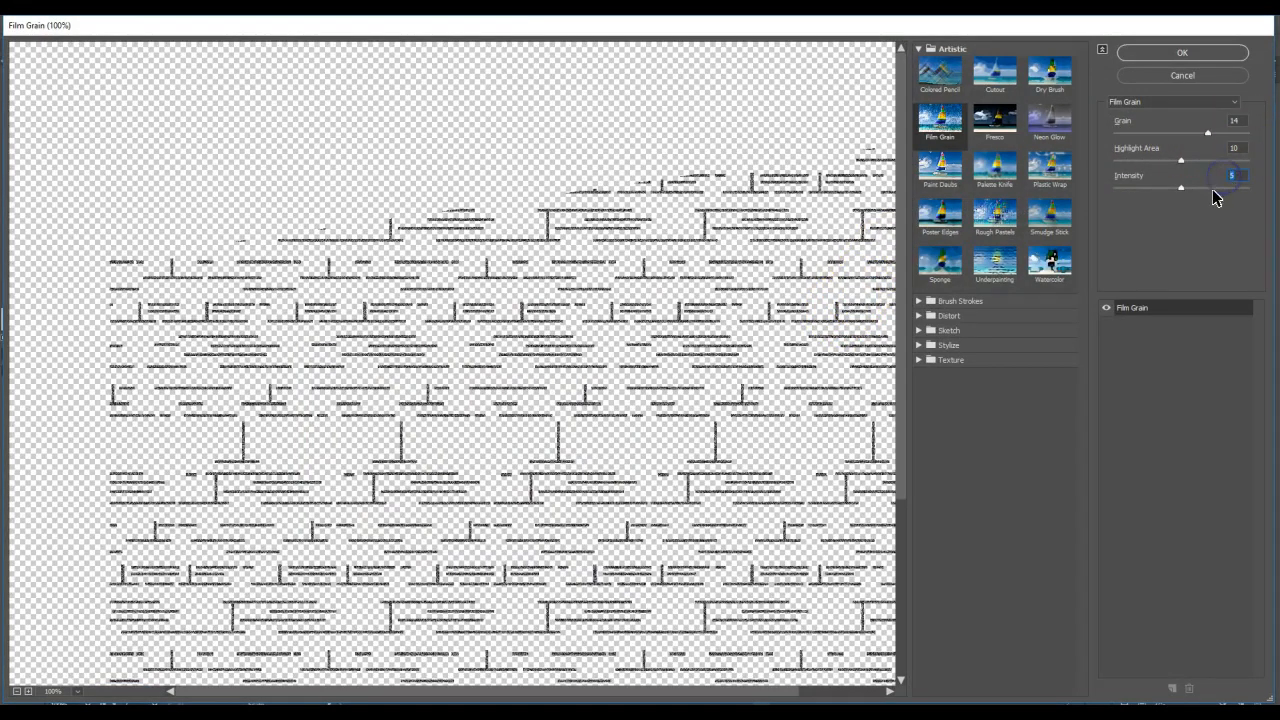
mouse_move(1180, 190)
mouse_down()
mouse_move(1143, 191)
mouse_move(1171, 193)
mouse_up()
click(1181, 52)
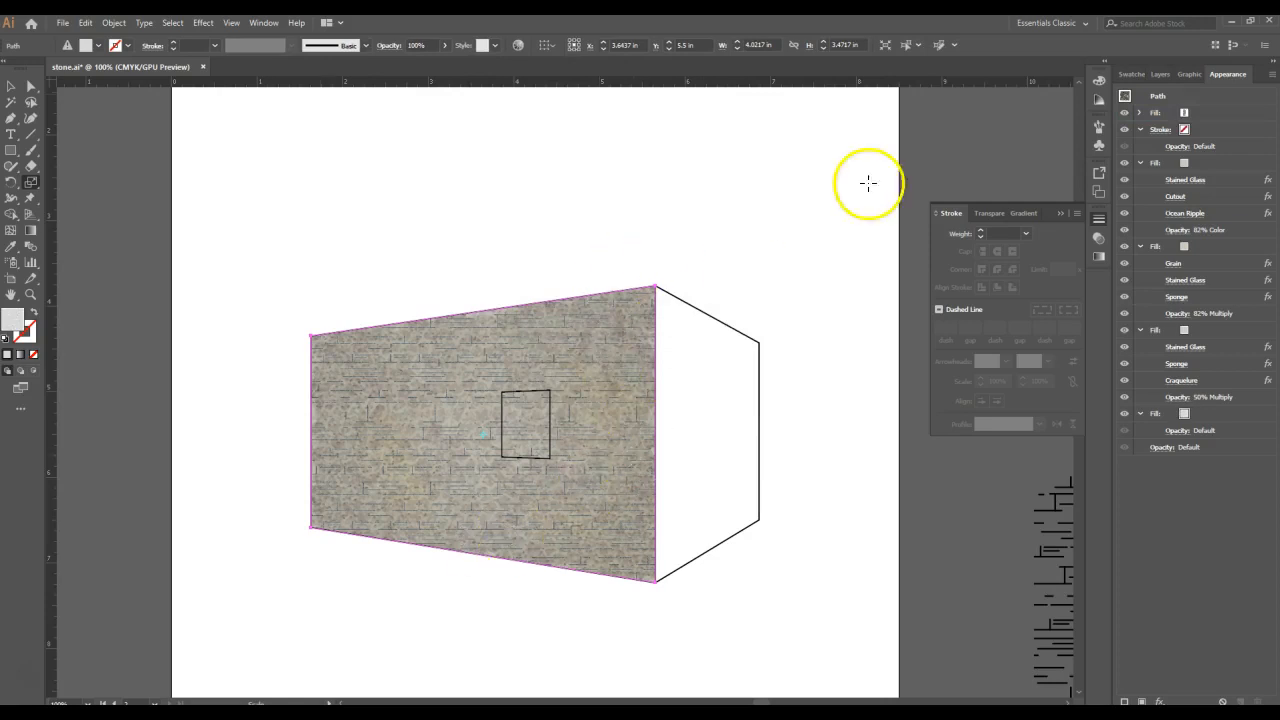
- Set the line pattern fill's blending mode to Multiply at 100% opacity
click(1139, 112)
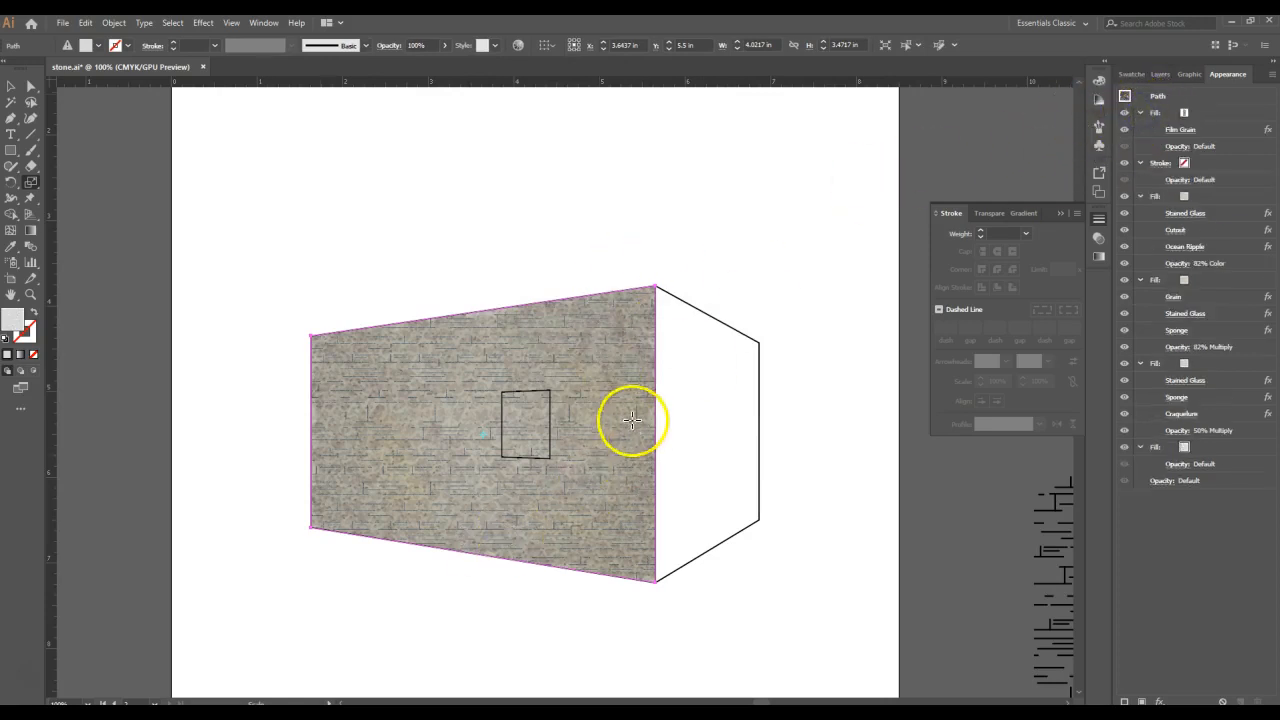
click(1170, 147)
click(1096, 173)
click(1085, 217)
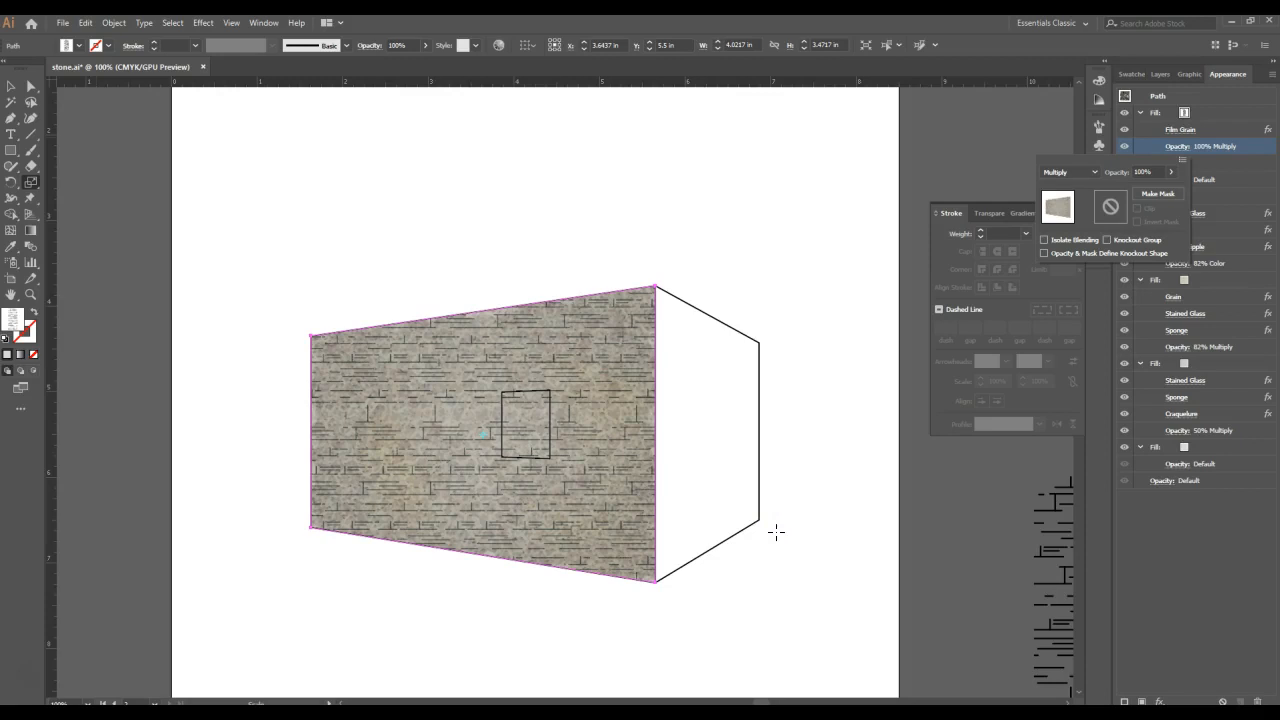
click(1214, 123)
- Apply a horizontal Bulge warp to the line pattern fill with 0% Bend, 25% horizontal and 0% vertical distortion
click(1214, 116)
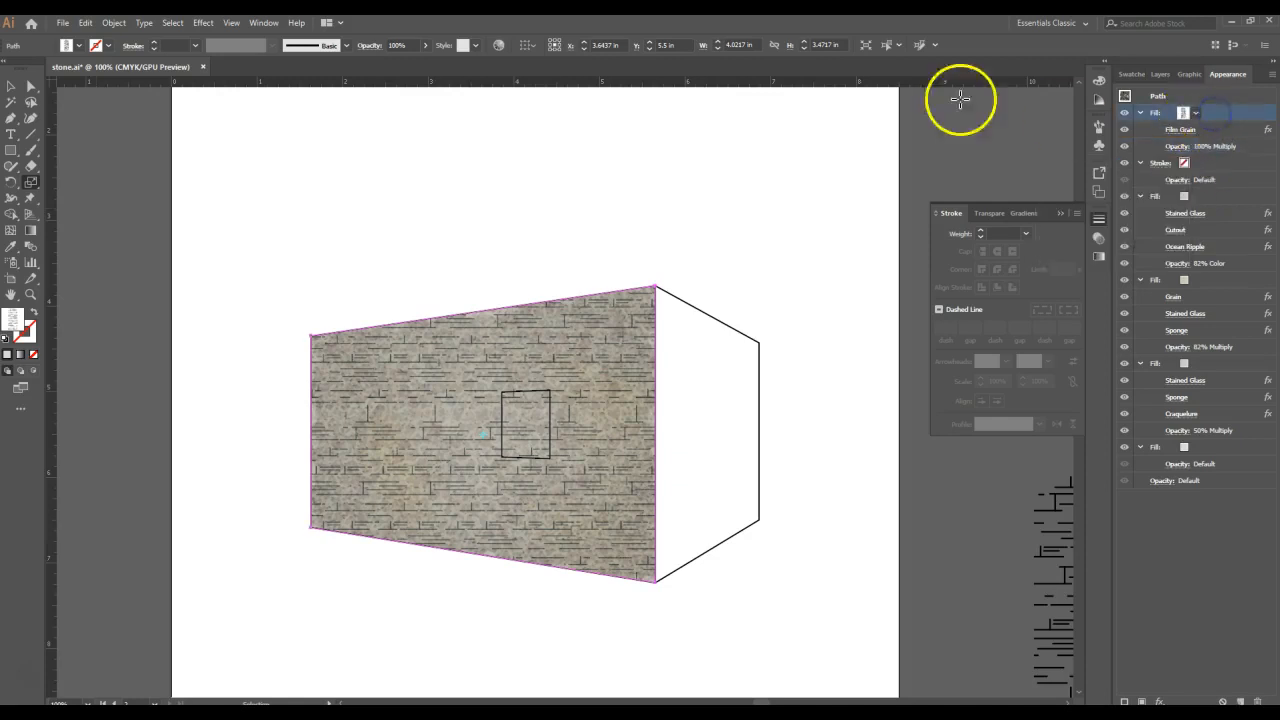
click(203, 22)
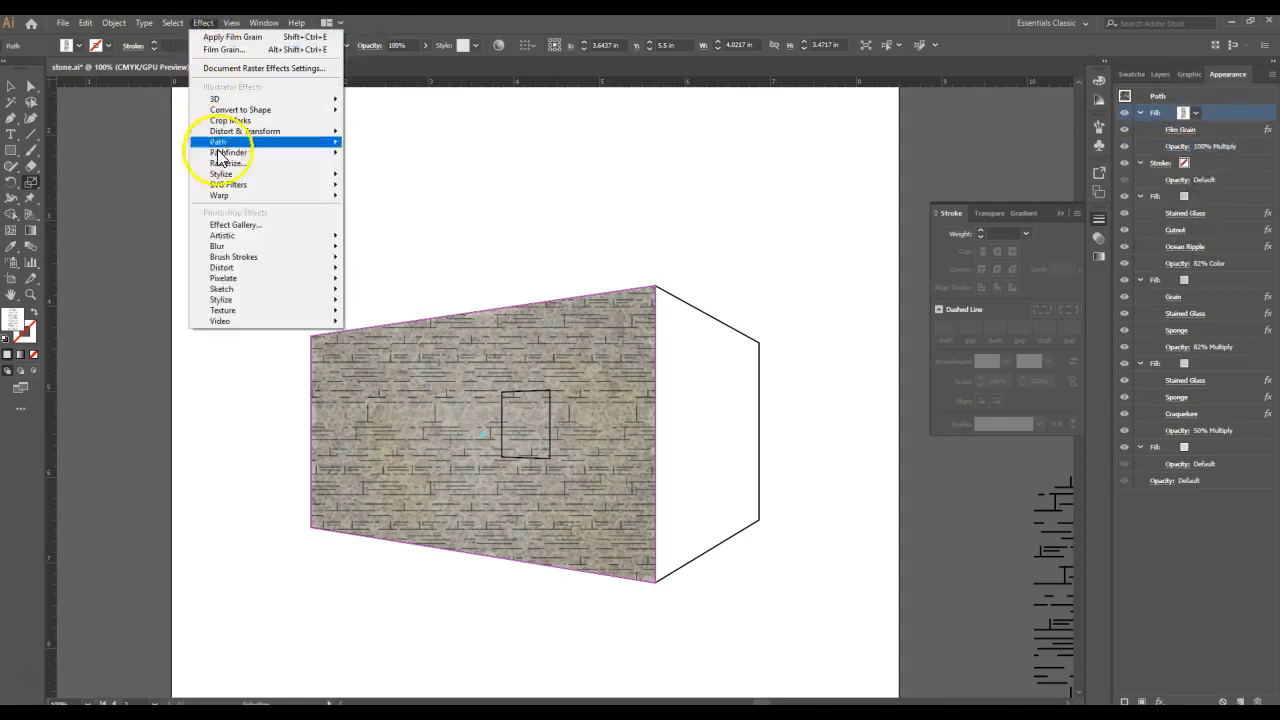
mouse_move(222, 196)
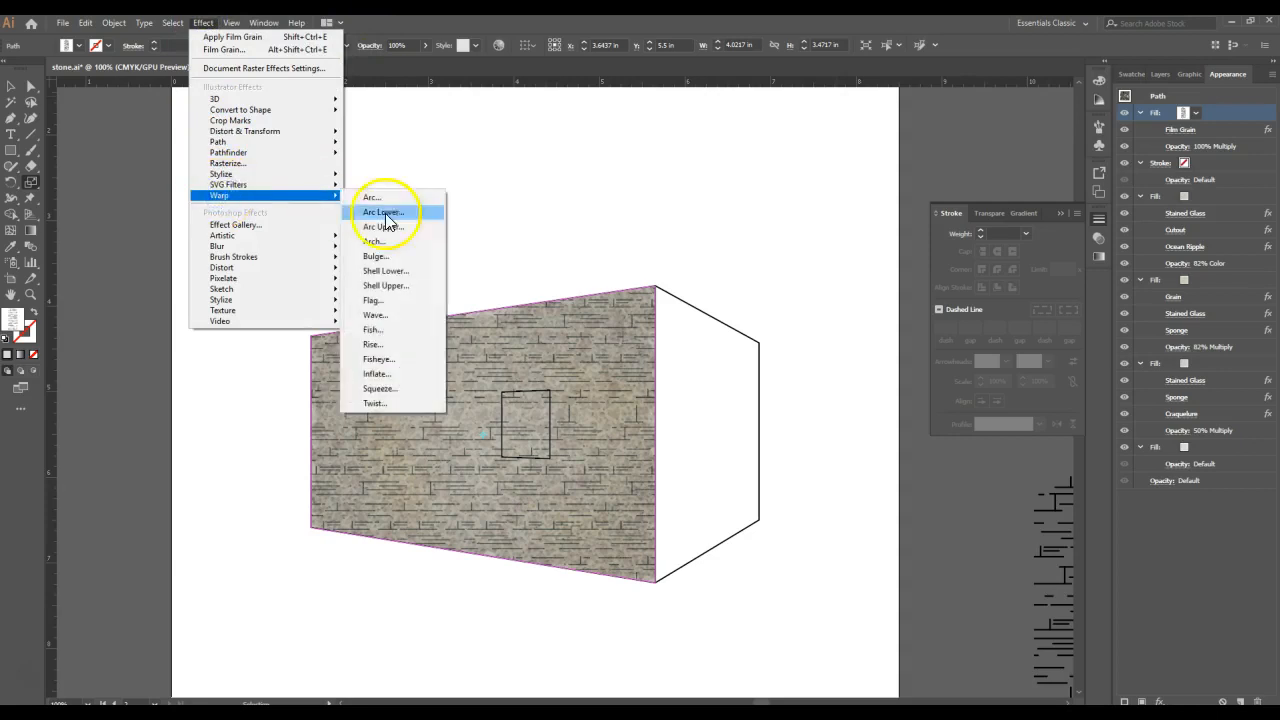
click(395, 256)
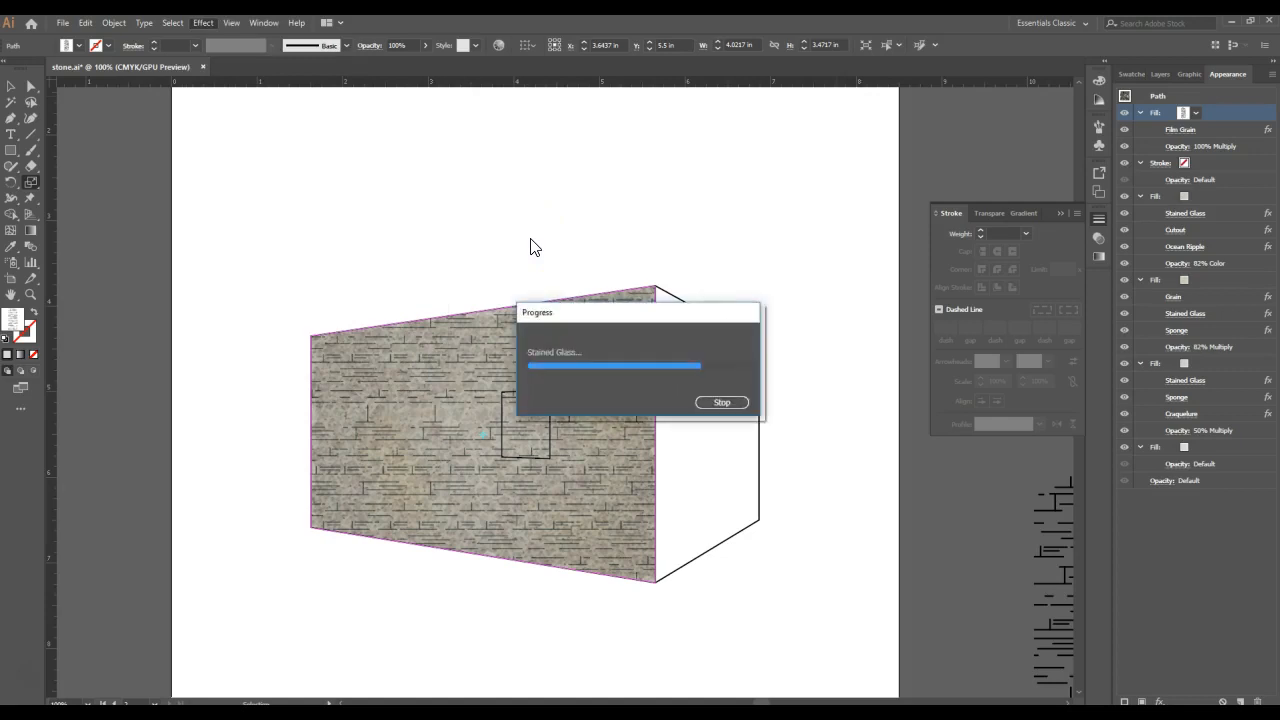
click(587, 272)
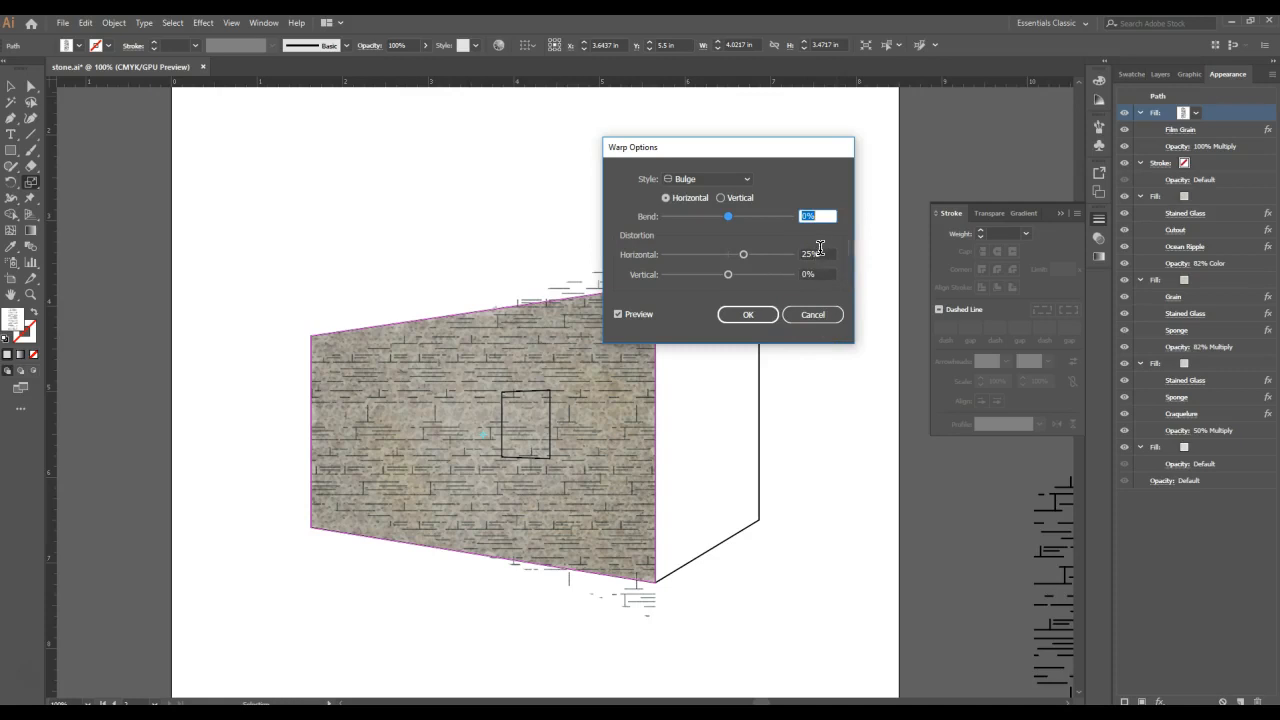
click(765, 314)
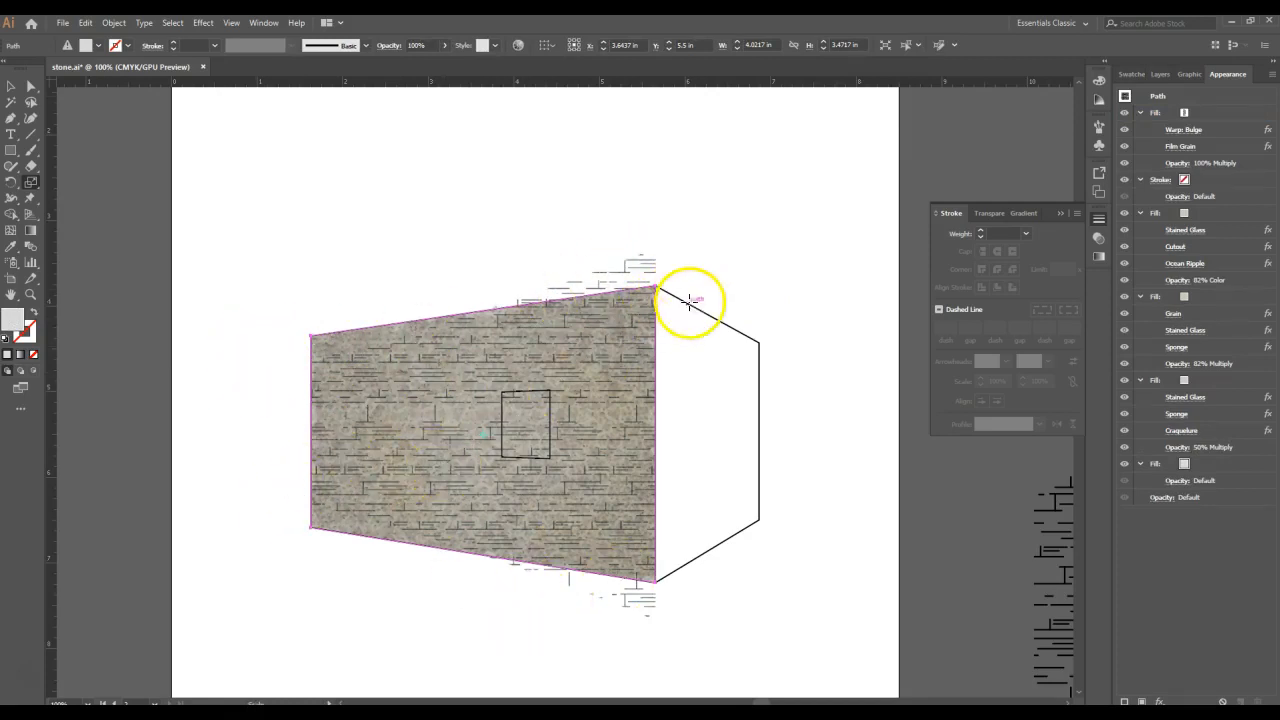
- Move the Warp: Bulge effect below Film Grain in the line pattern fill, then review its warp options
click(1229, 129)
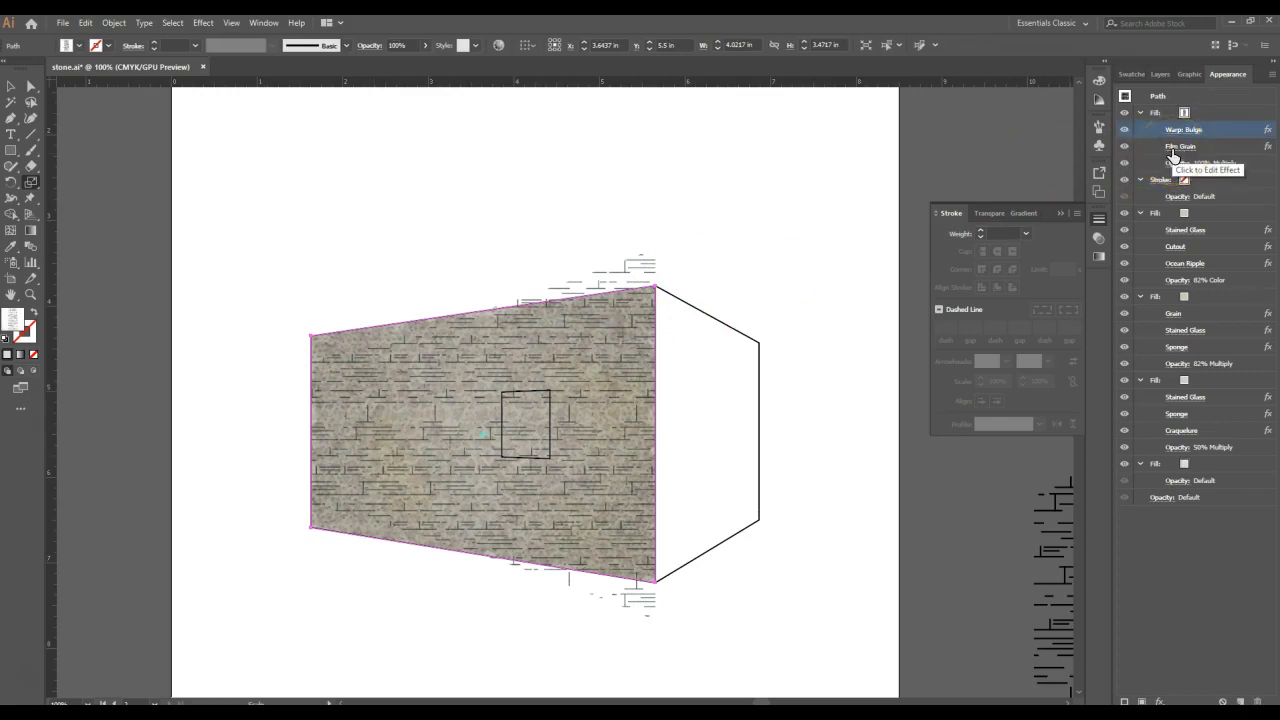
drag(1212, 137, 1213, 156)
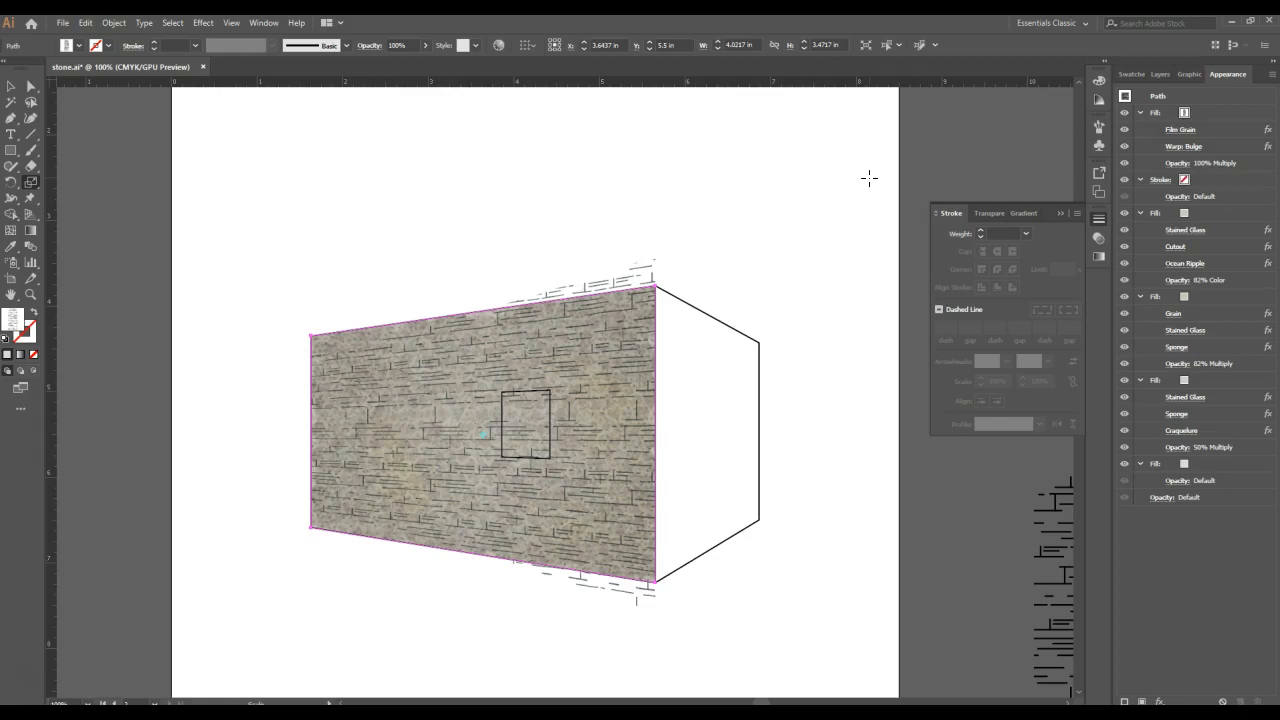
click(1182, 147)
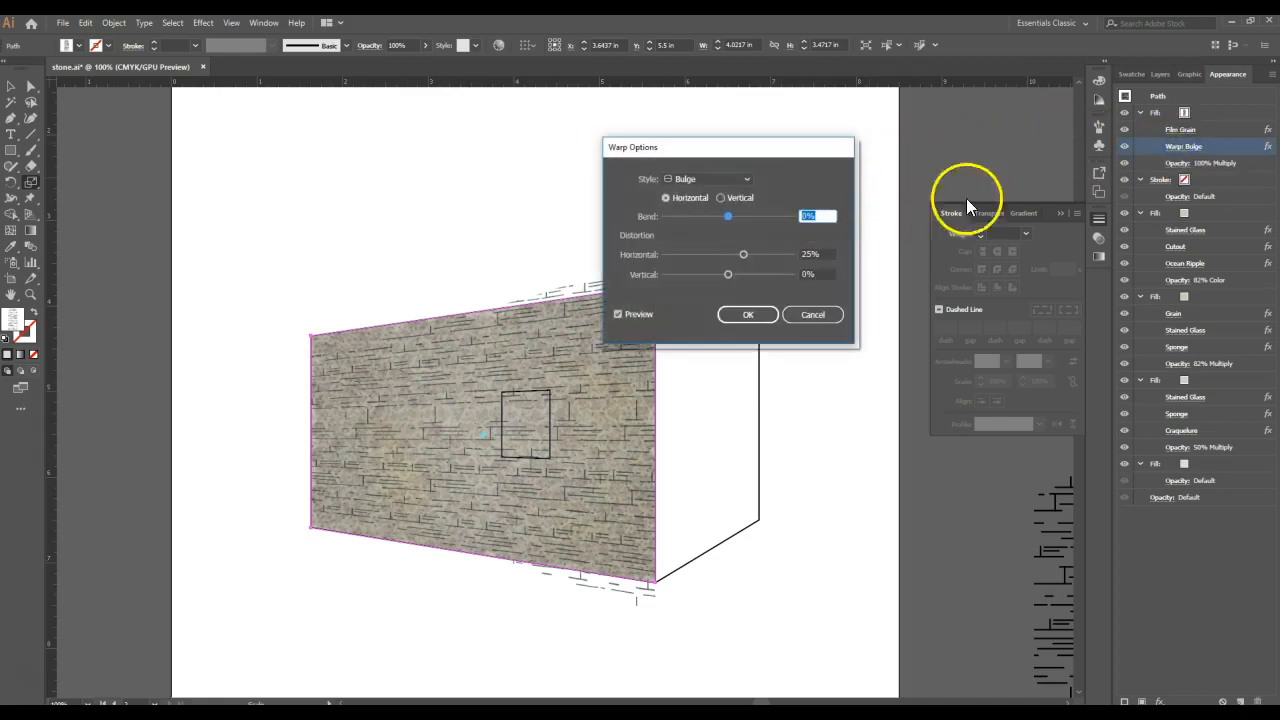
click(750, 312)
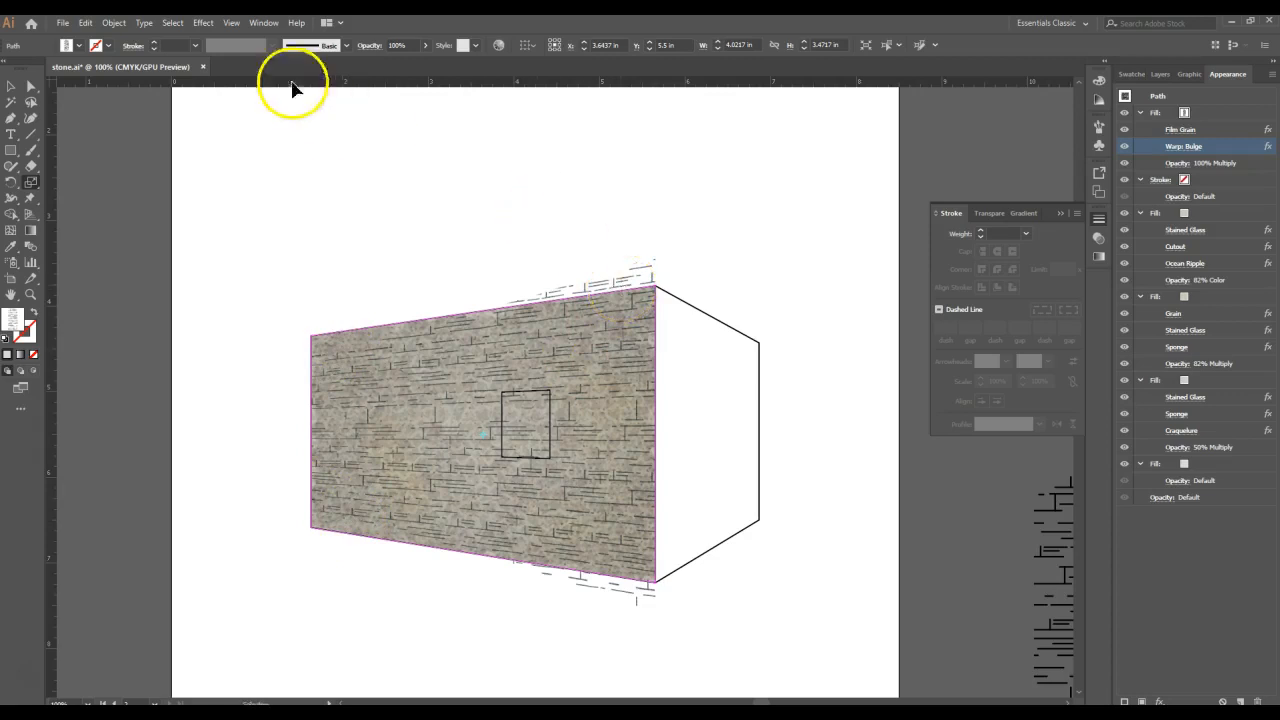
click(203, 22)
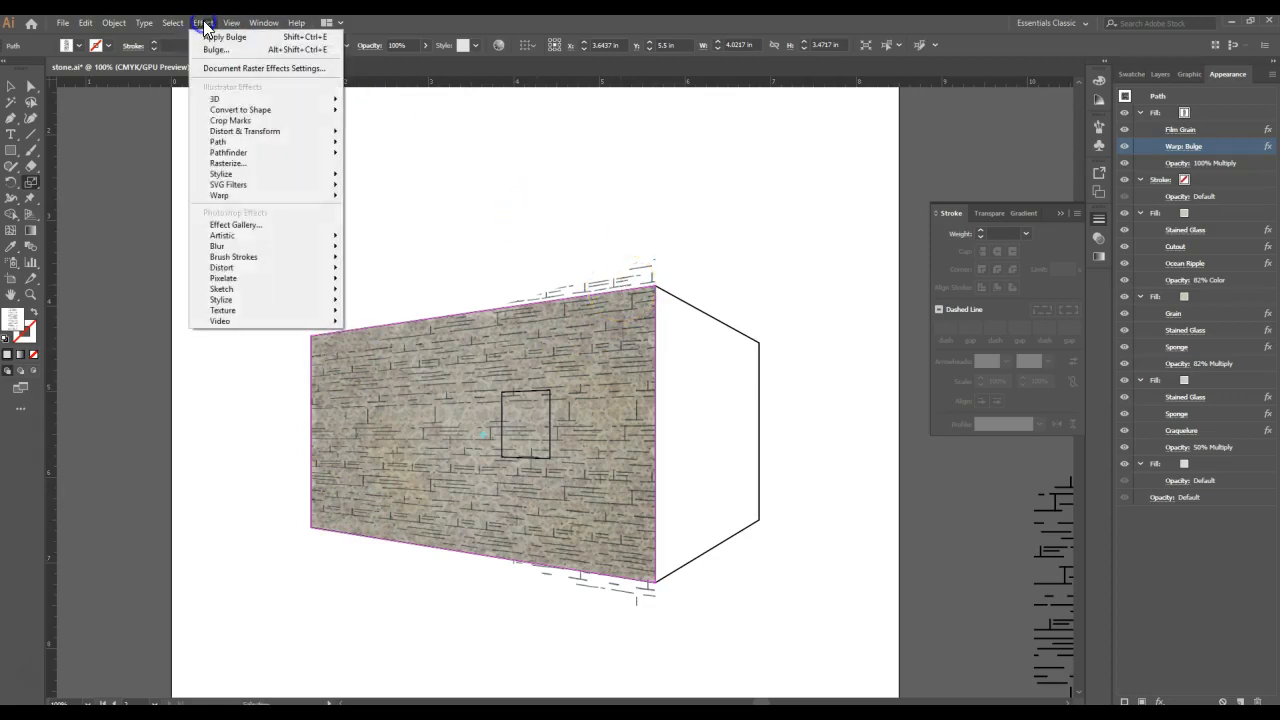
click(240, 122)
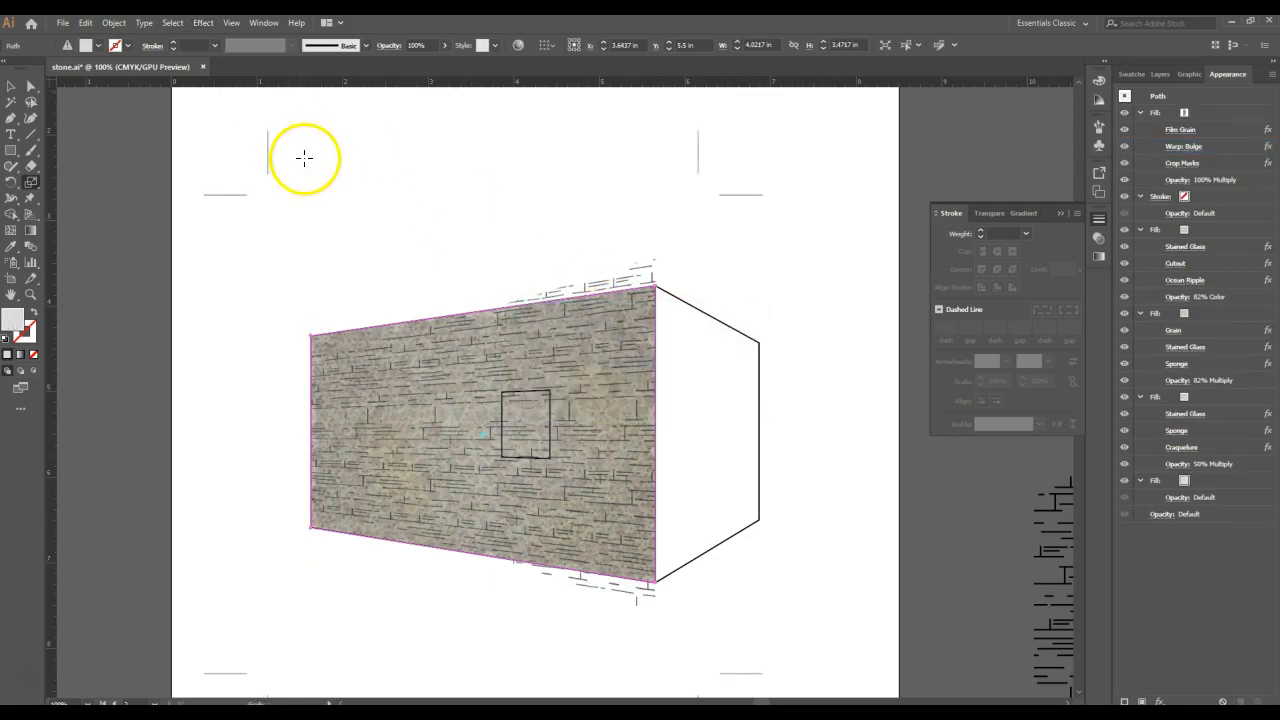
click(84, 26)
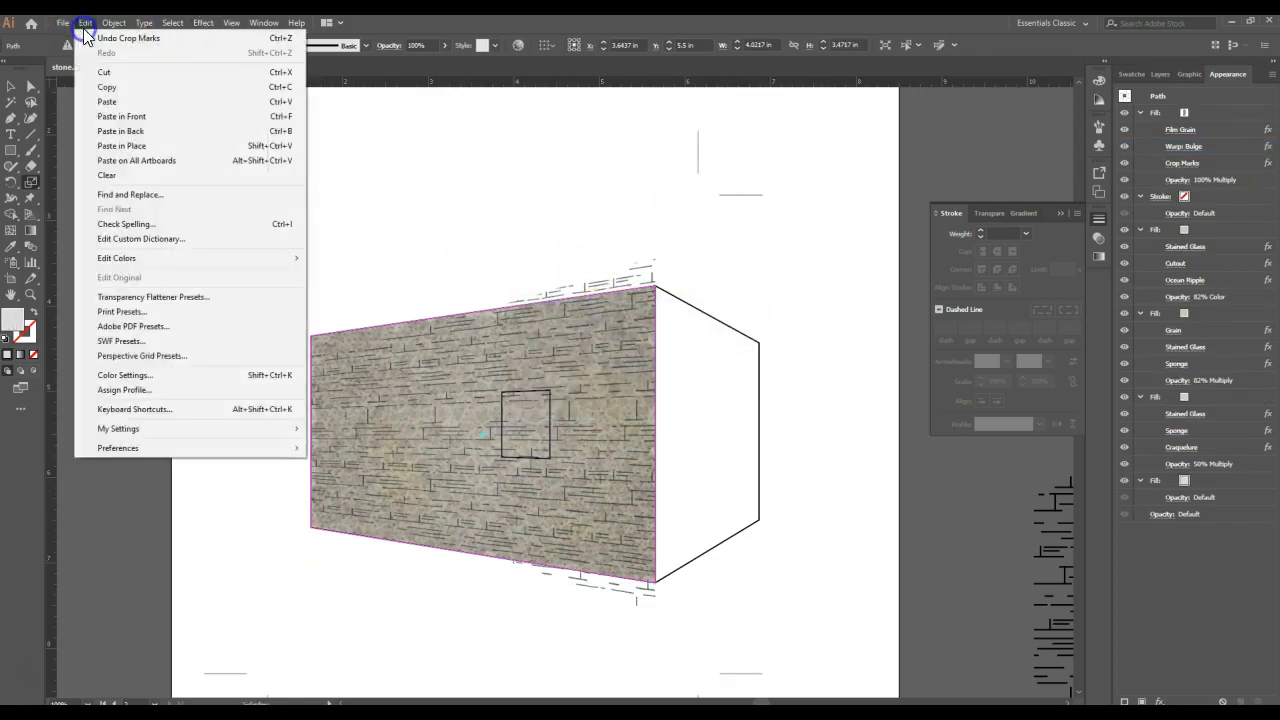
click(88, 40)
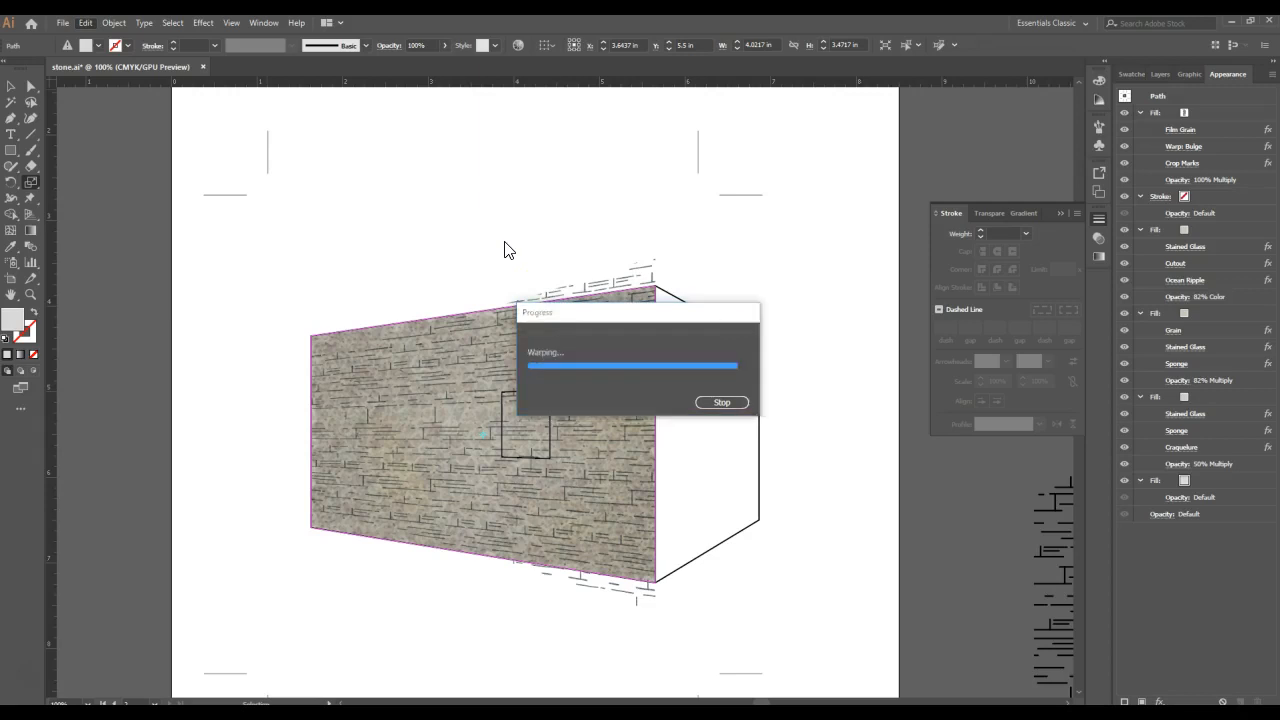
click(389, 130)
- Add a Transform effect scaled 120% horizontally and vertically, placed below Warp: Bulge in the line pattern fill
click(203, 22)
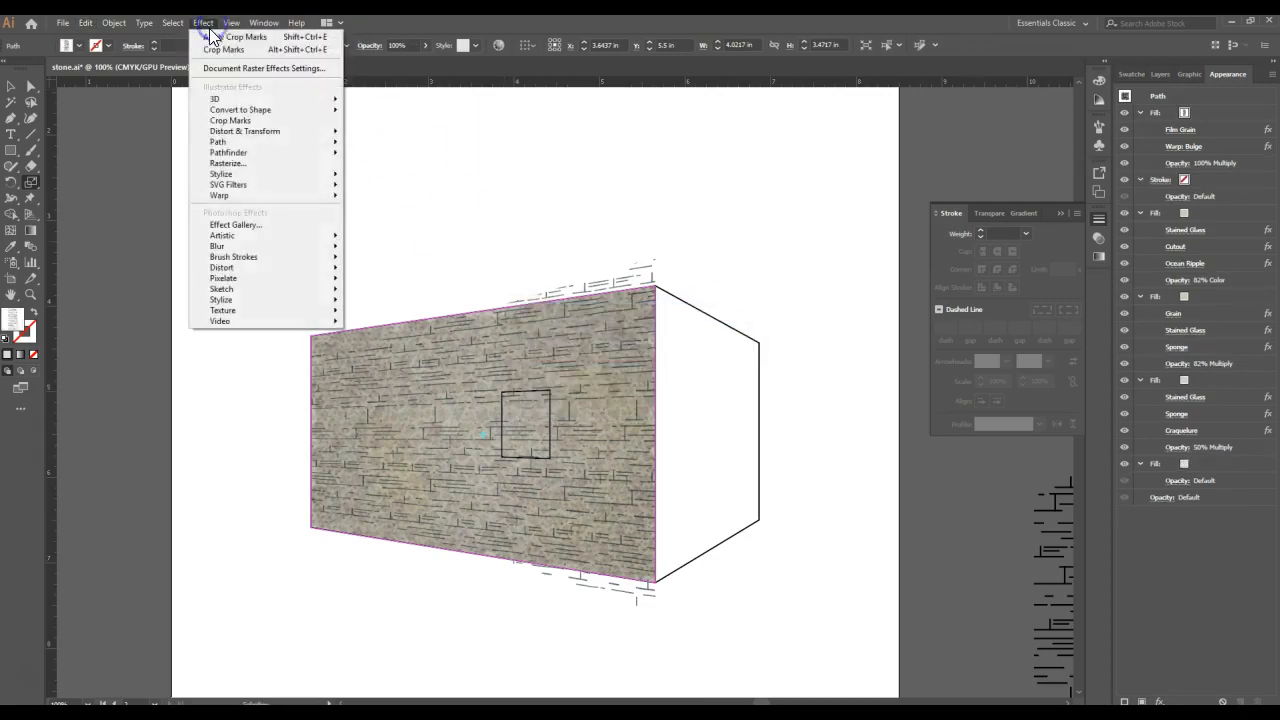
mouse_move(250, 134)
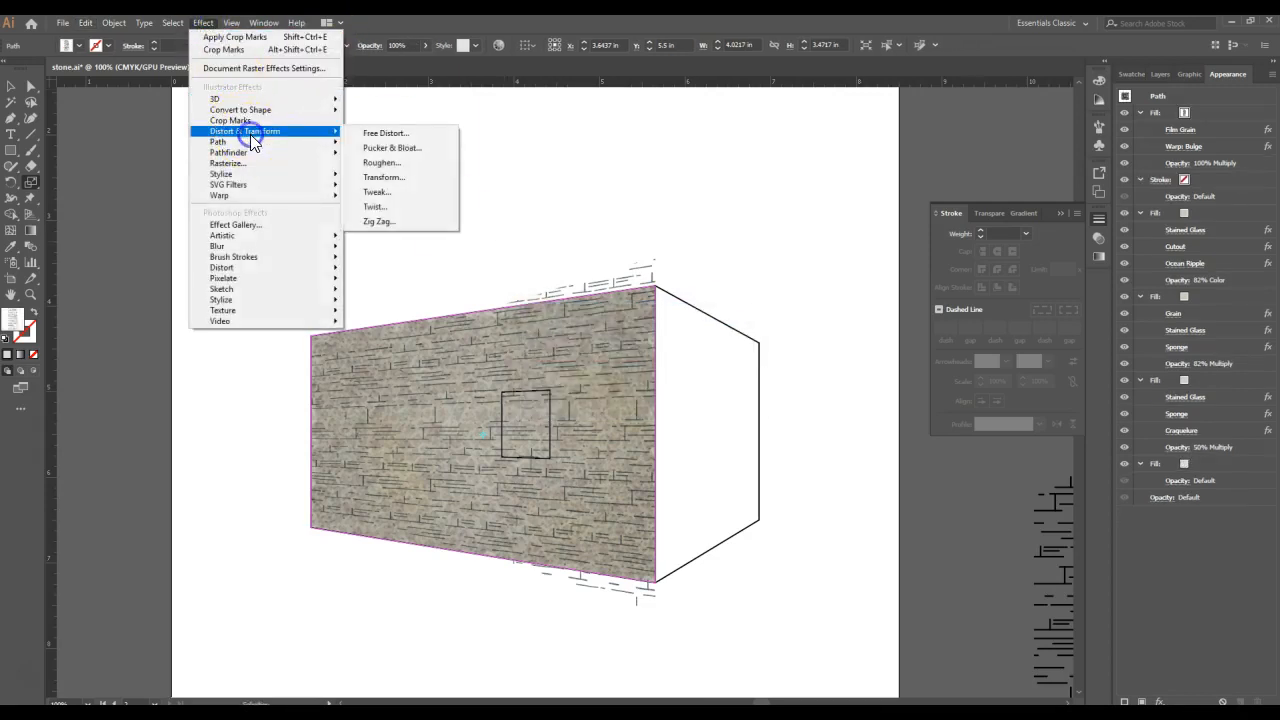
click(425, 178)
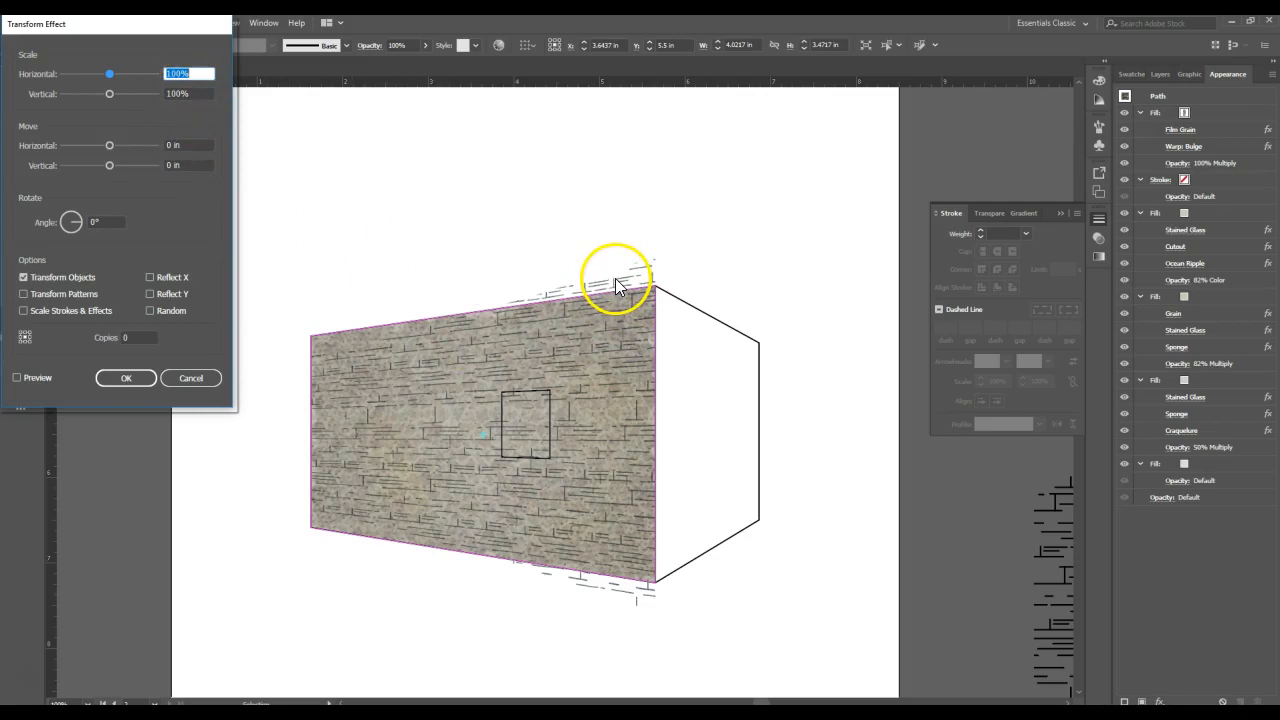
text(12)
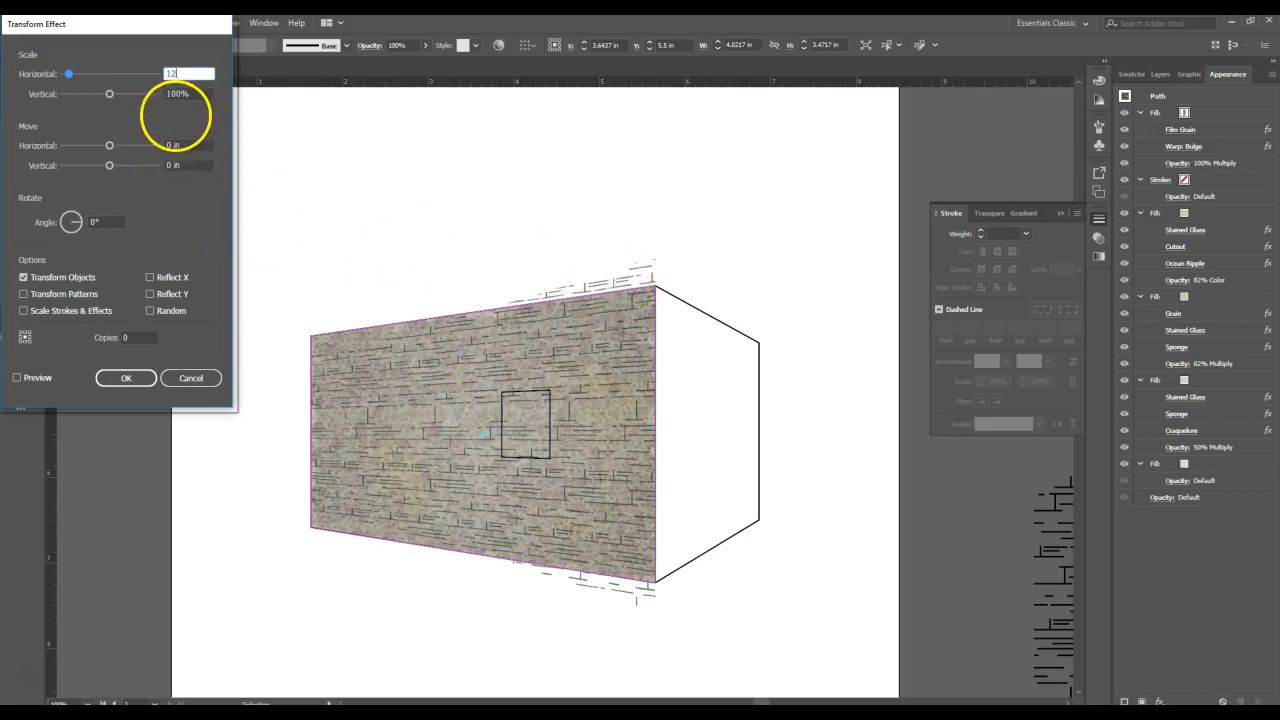
click(177, 97)
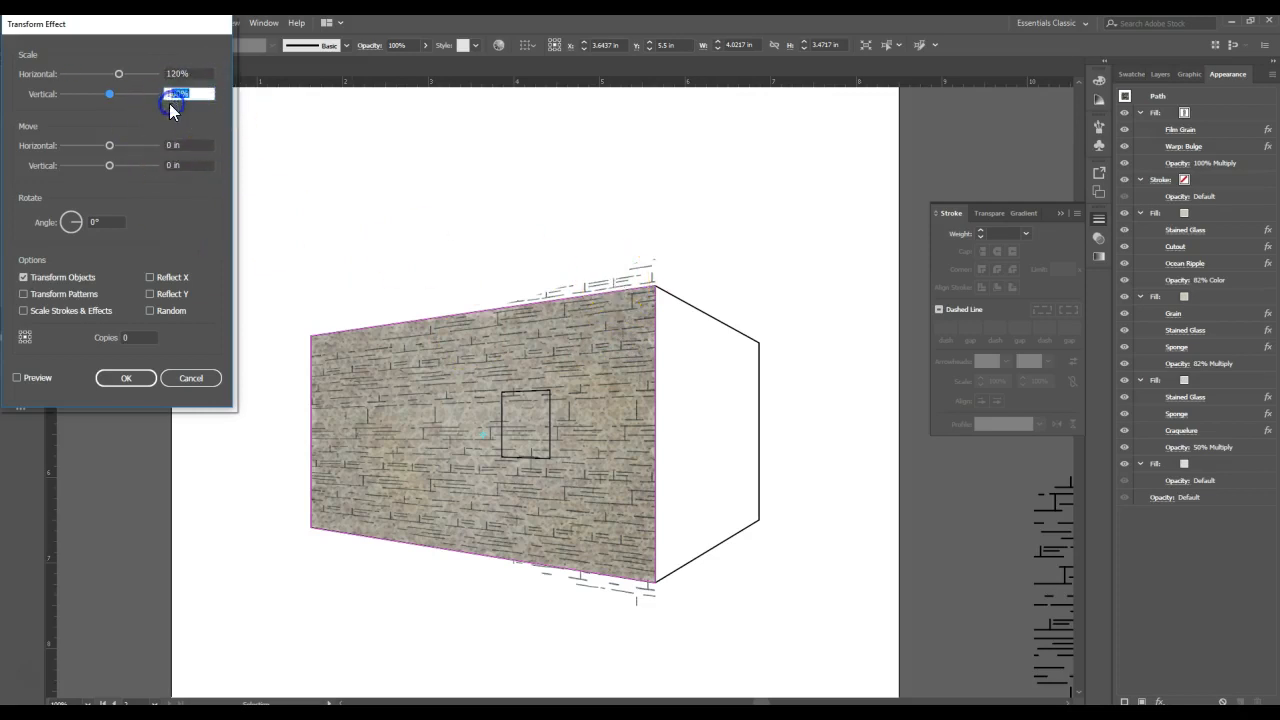
text(120)
click(145, 379)
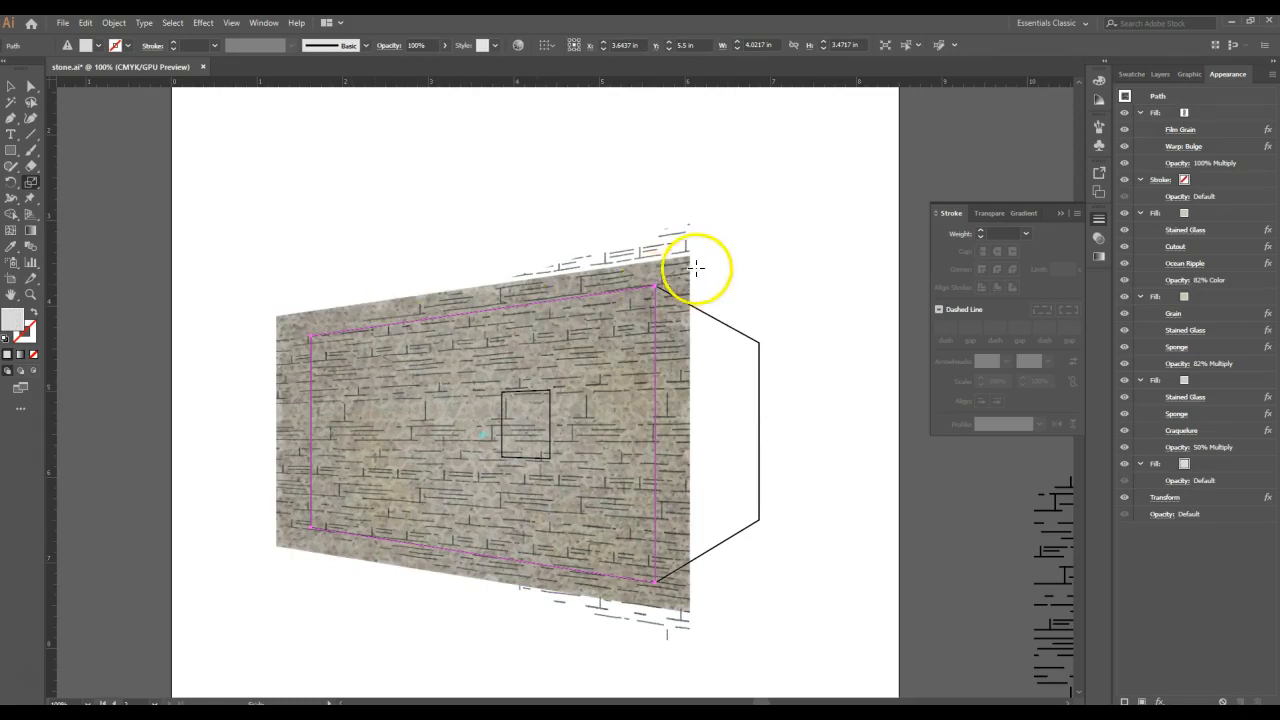
click(1190, 498)
drag(1195, 502, 1218, 160)
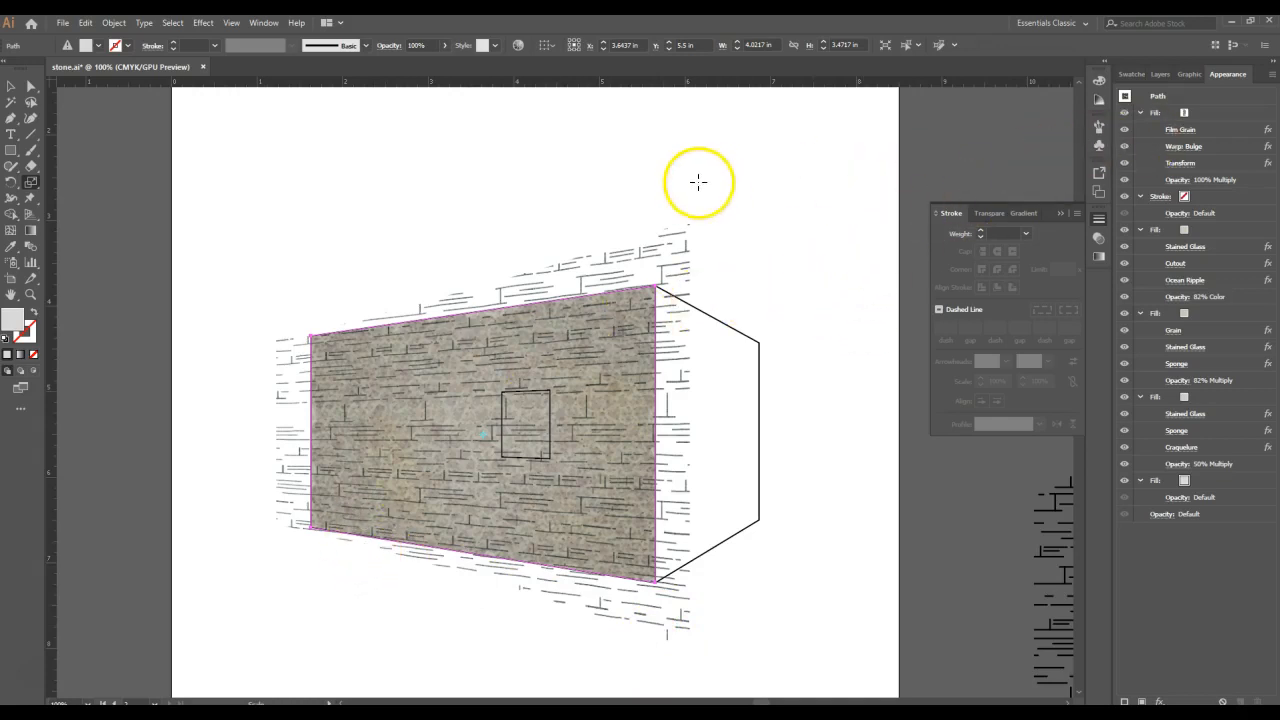
- Create an opacity mask for the stone wall and enter mask editing
click(1101, 239)
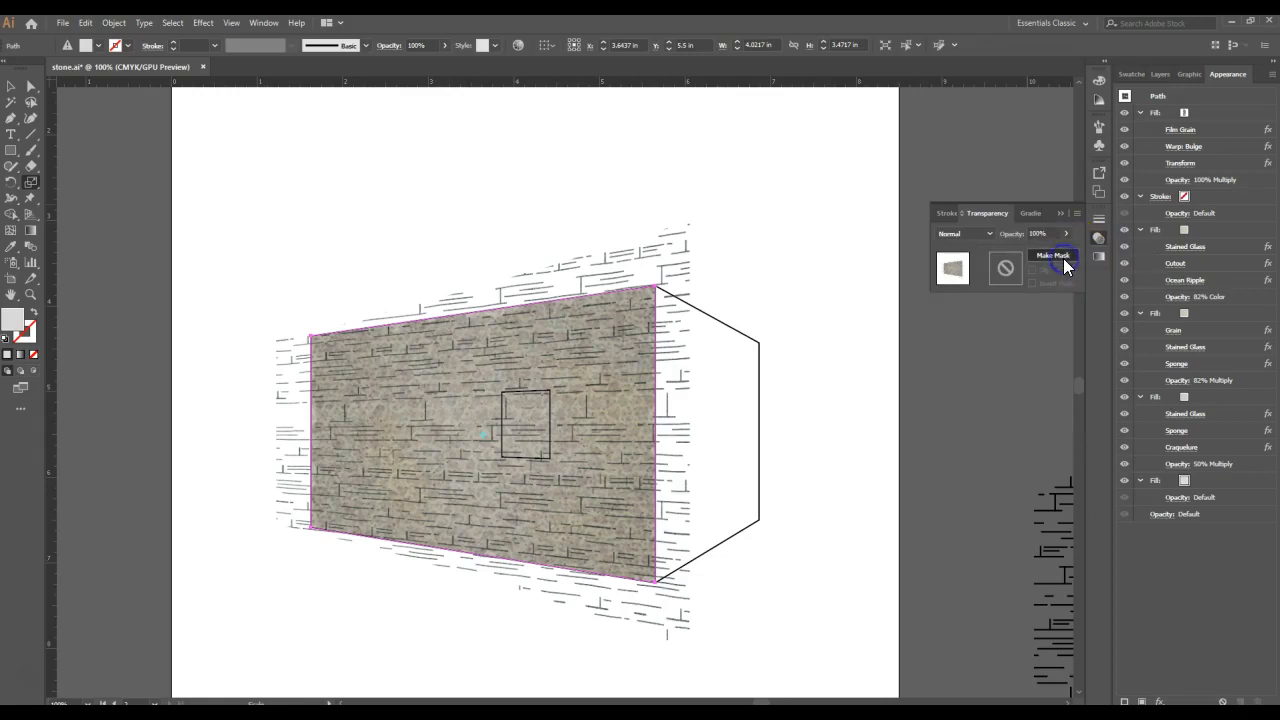
click(1063, 258)
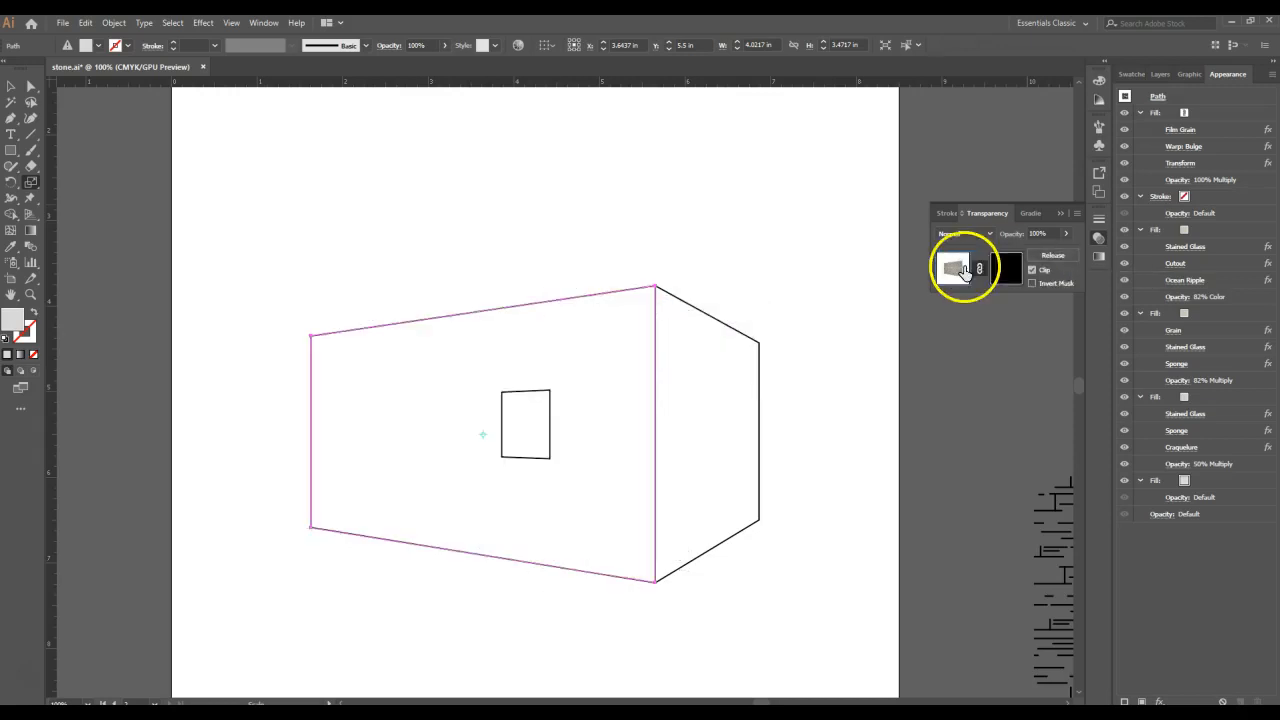
click(1006, 268)
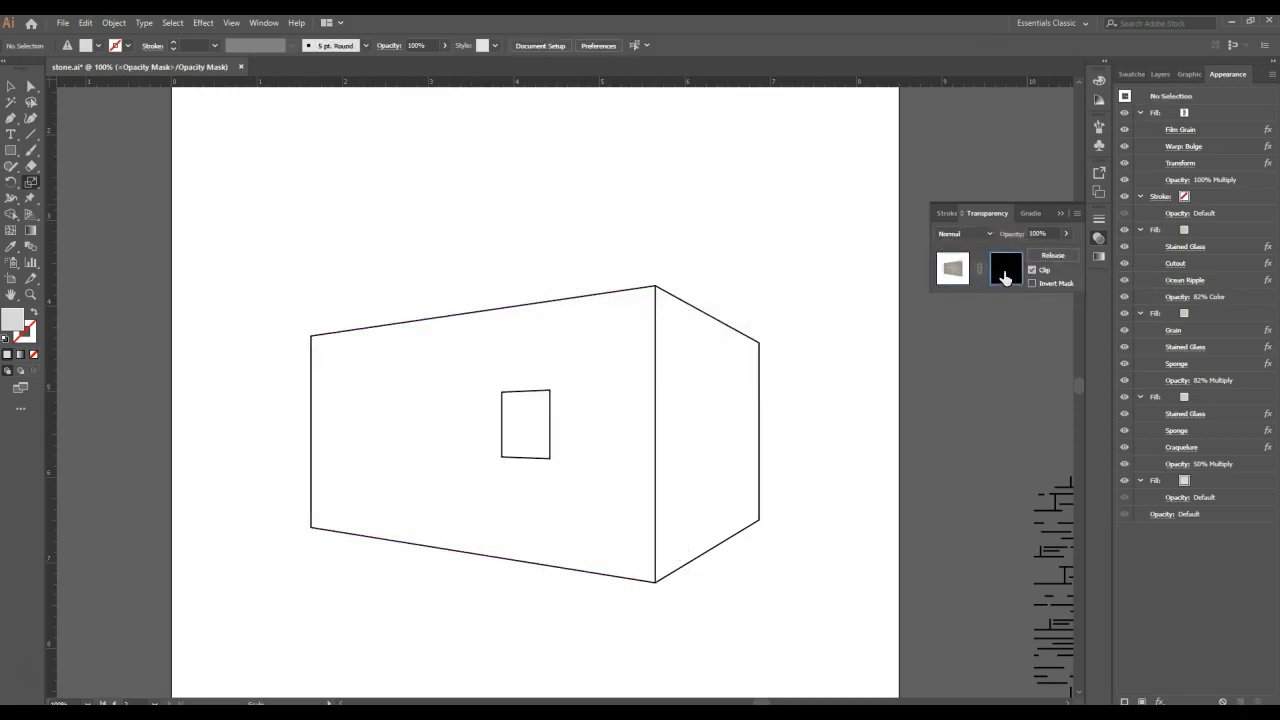
- Set the fill to white and trace the front wall's four corners as a closed Pen tool shape in the opacity mask
double_click(12, 318)
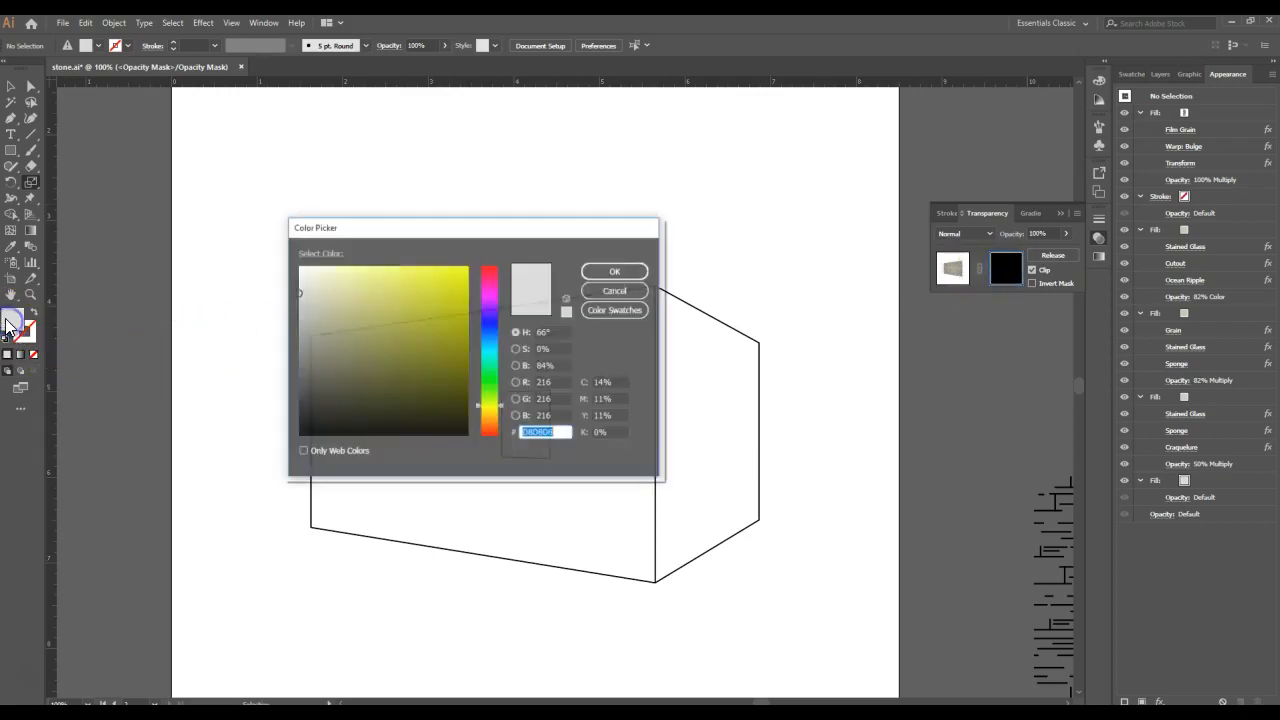
click(299, 267)
click(607, 275)
click(11, 118)
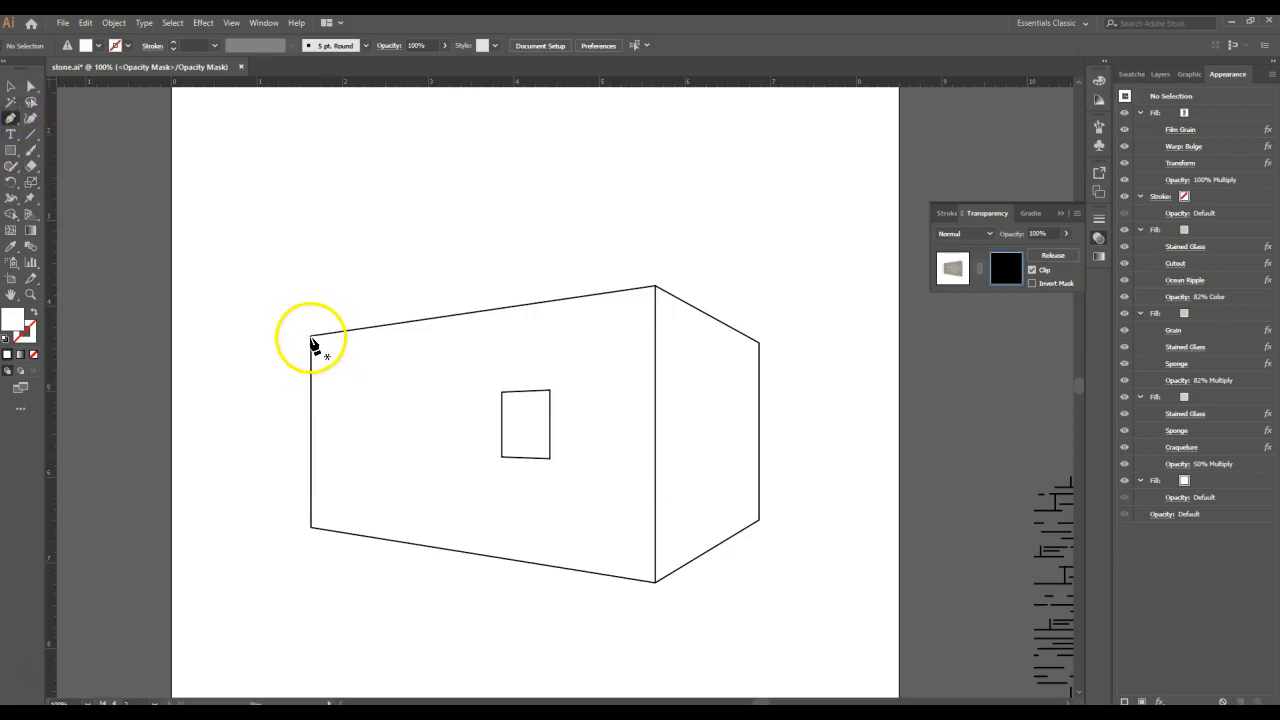
click(311, 335)
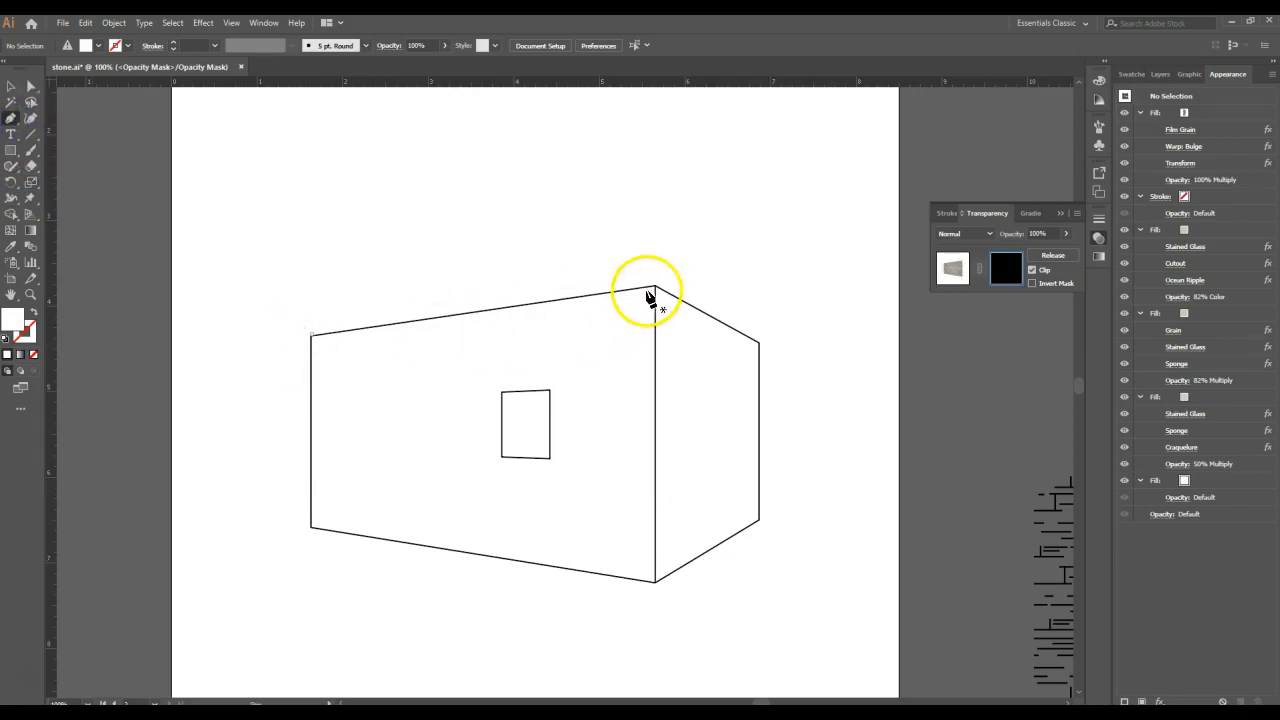
click(655, 288)
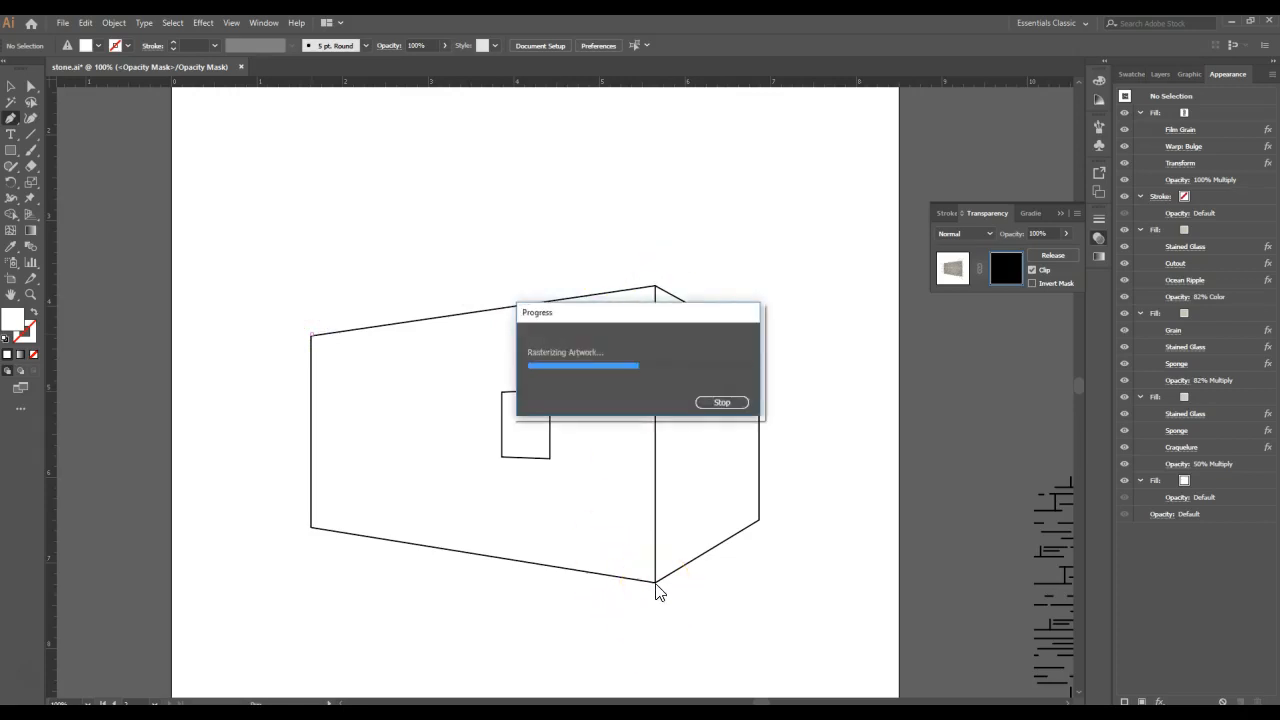
click(656, 584)
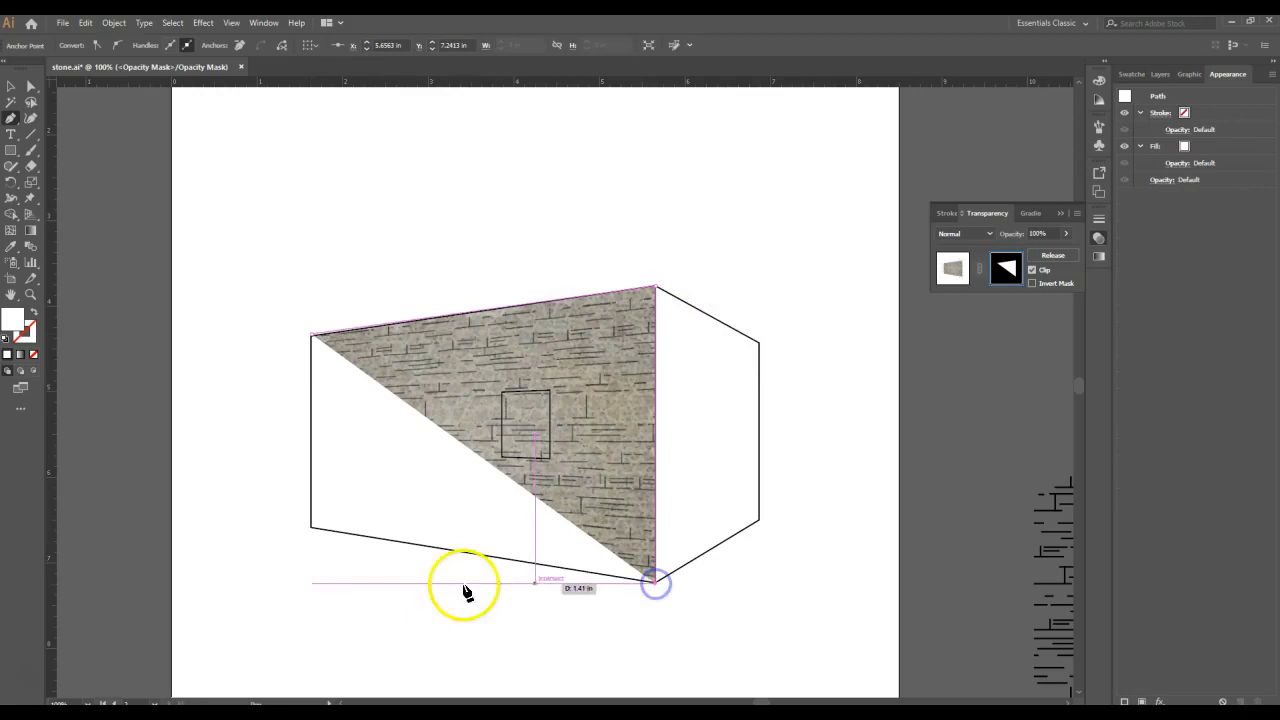
click(312, 528)
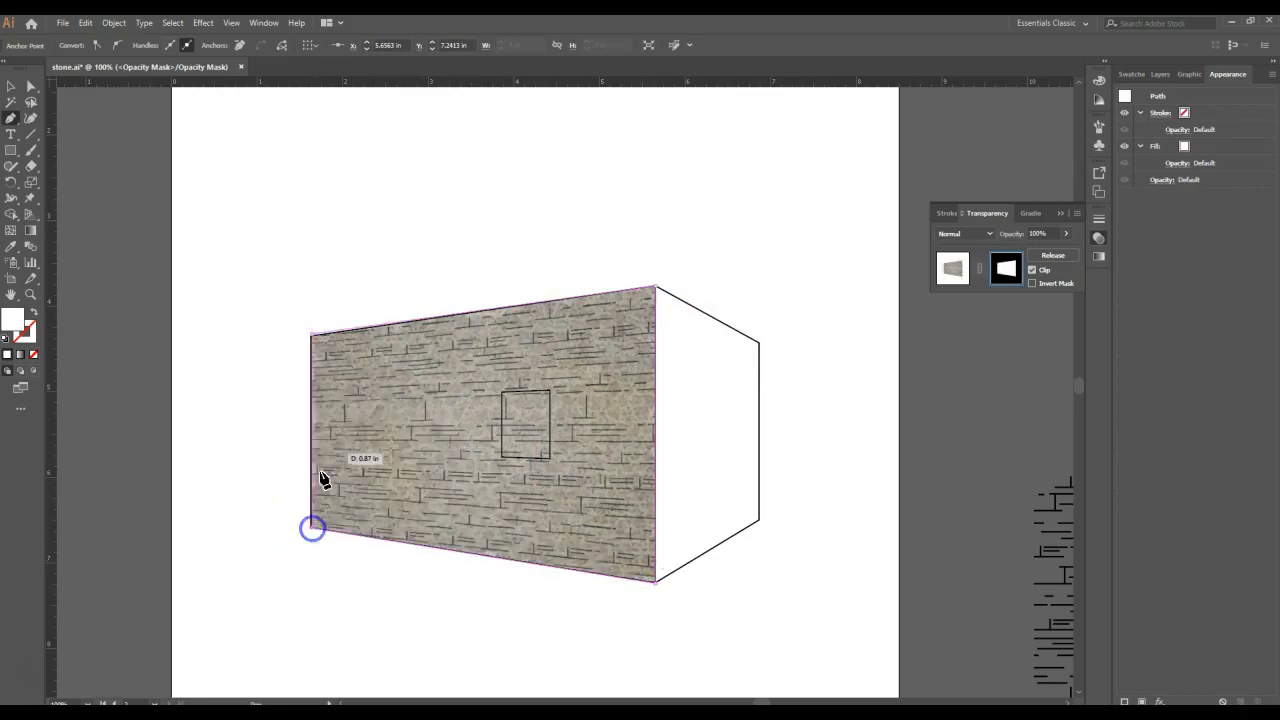
click(313, 334)
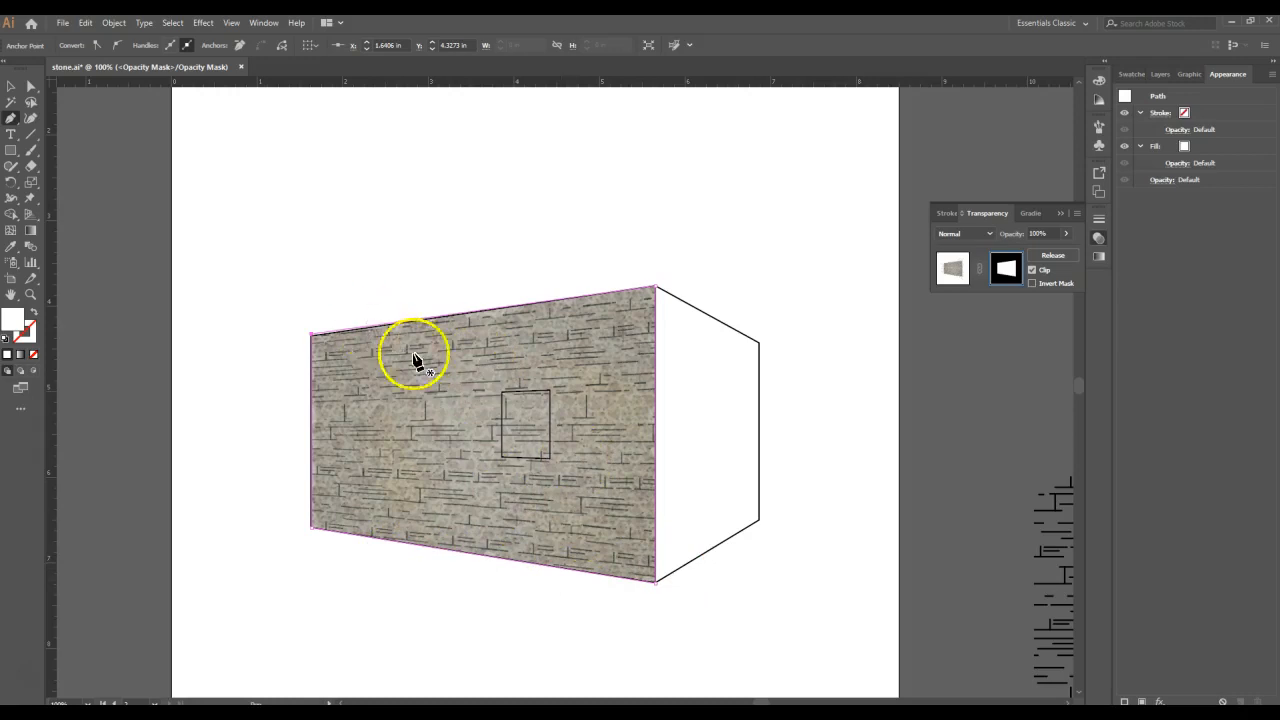
- Deselect the mask shape and leave mask editing, returning to the wall artwork
click(11, 87)
click(314, 195)
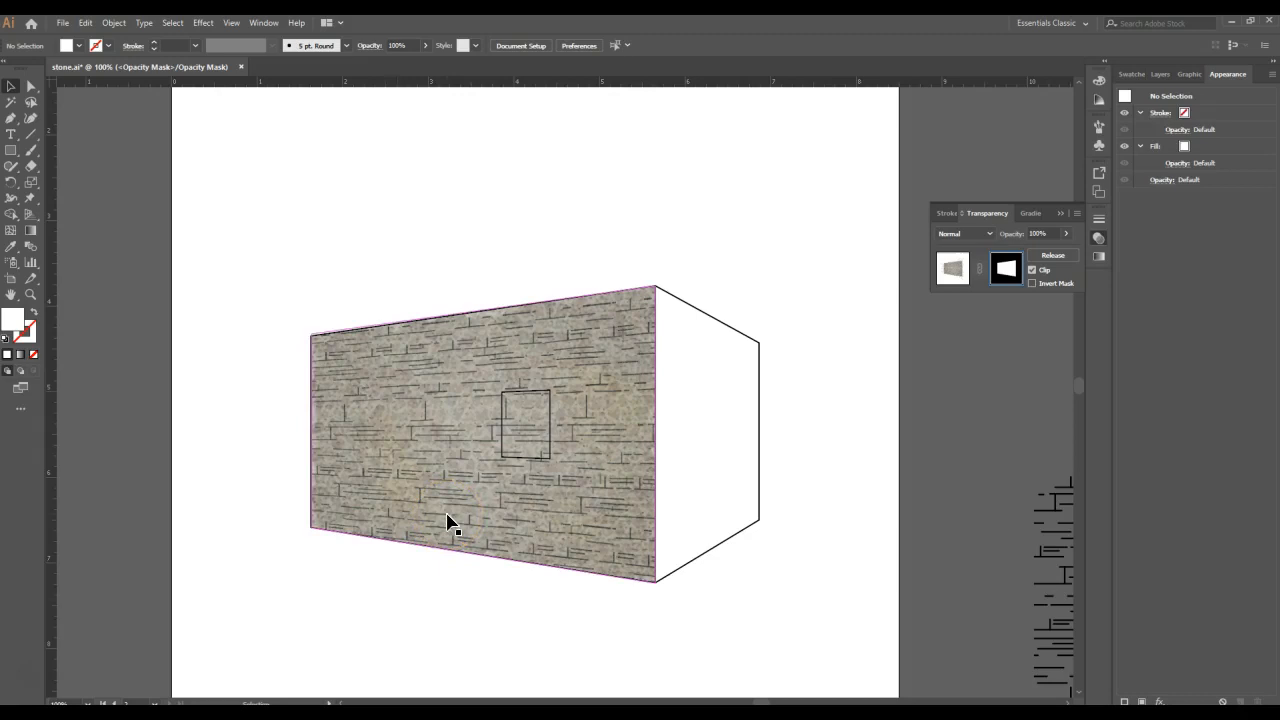
click(953, 267)
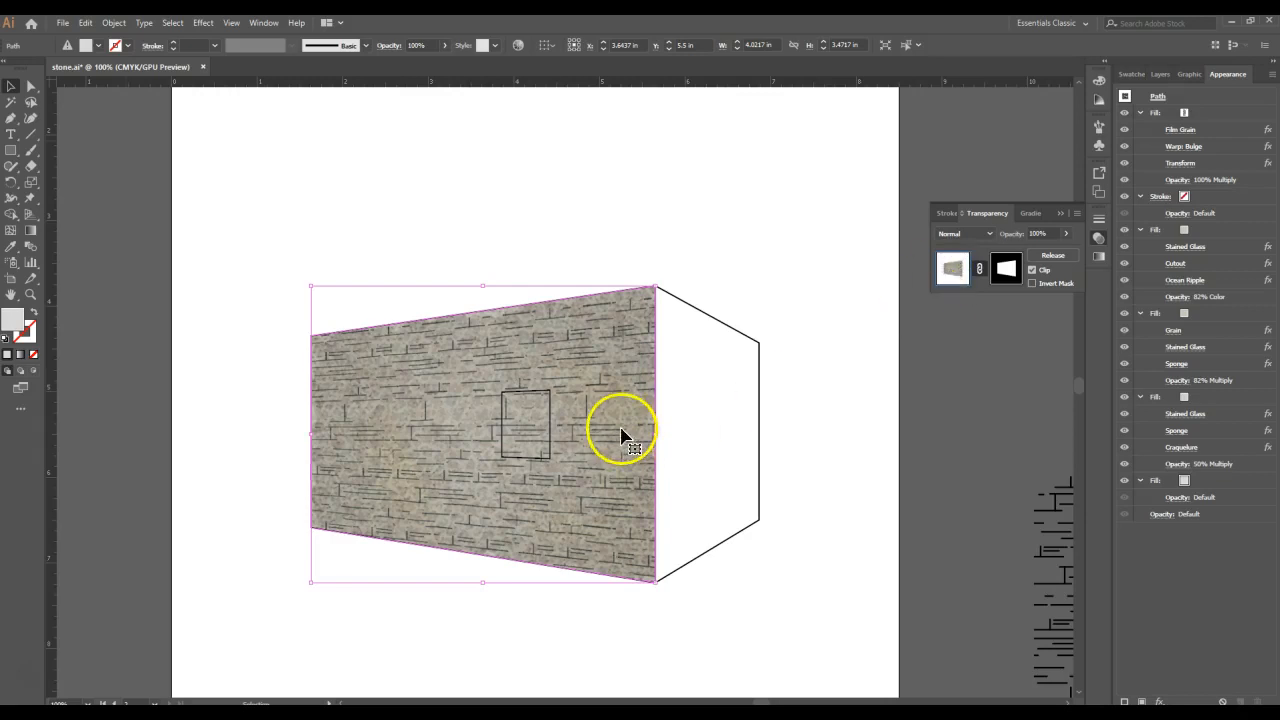
click(612, 393)
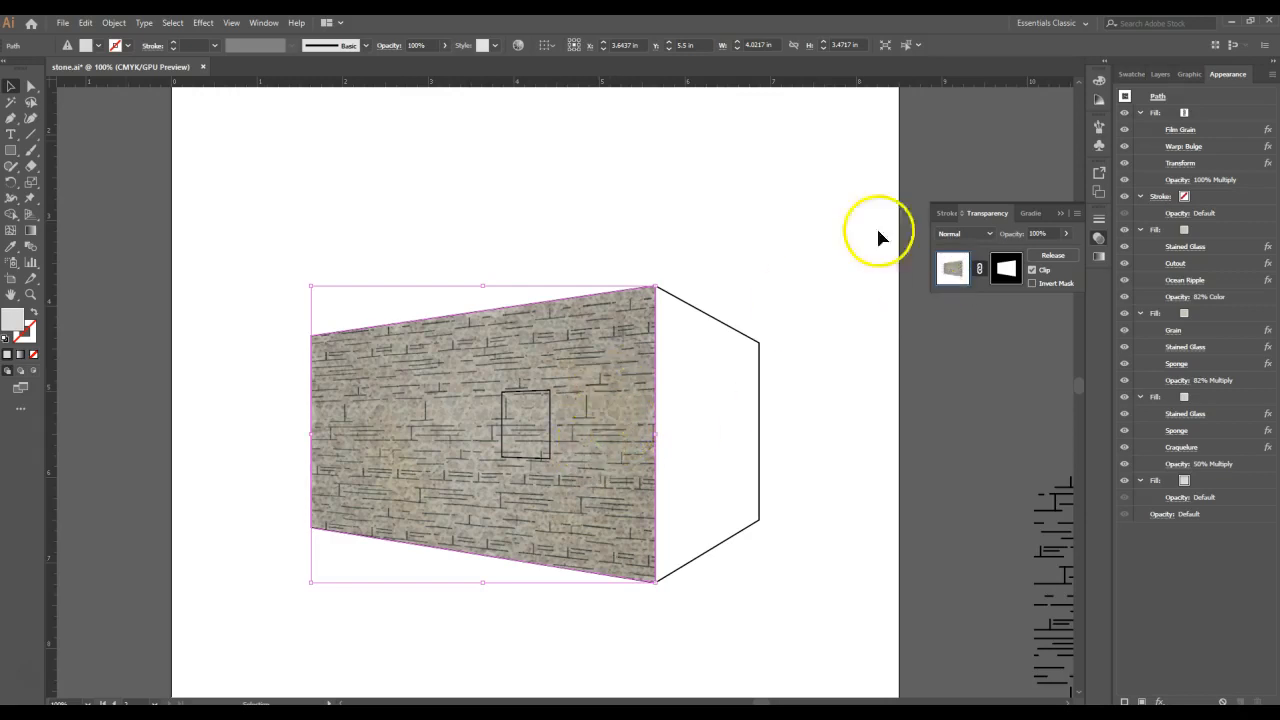
- Duplicate the line pattern fill and scale the copy's pattern slightly smaller, without resizing the wall
click(1231, 116)
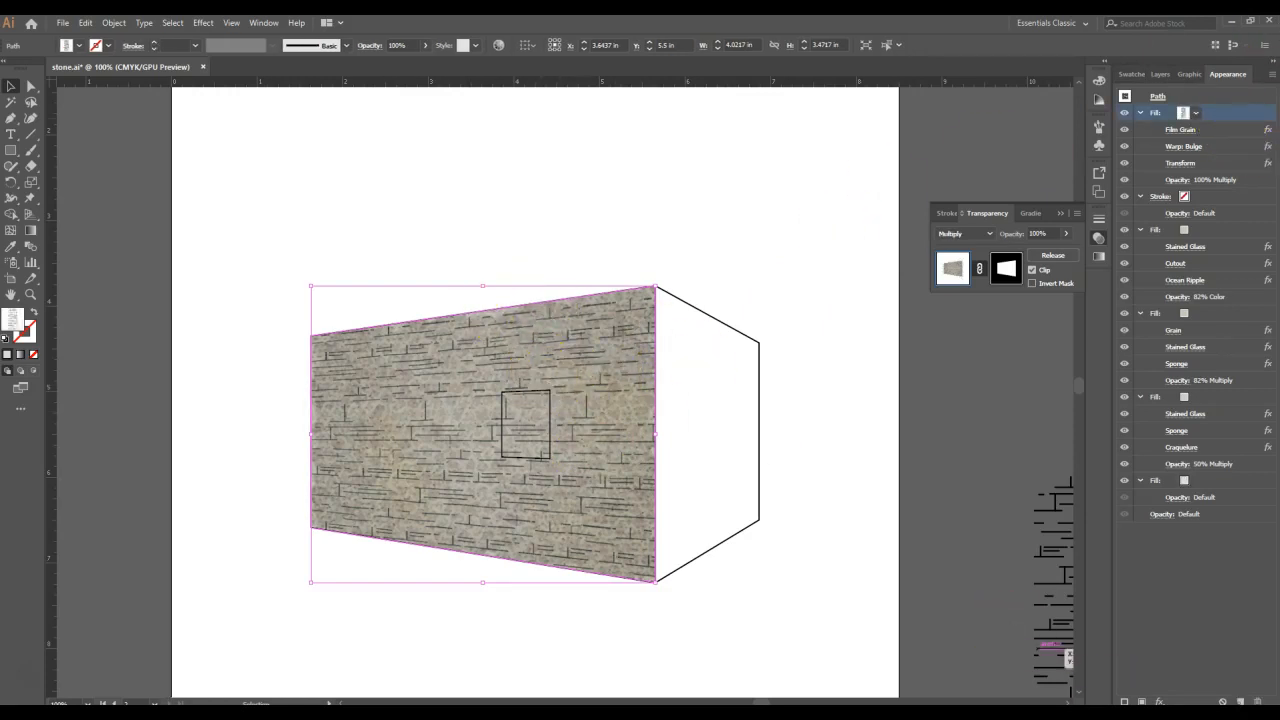
click(1240, 702)
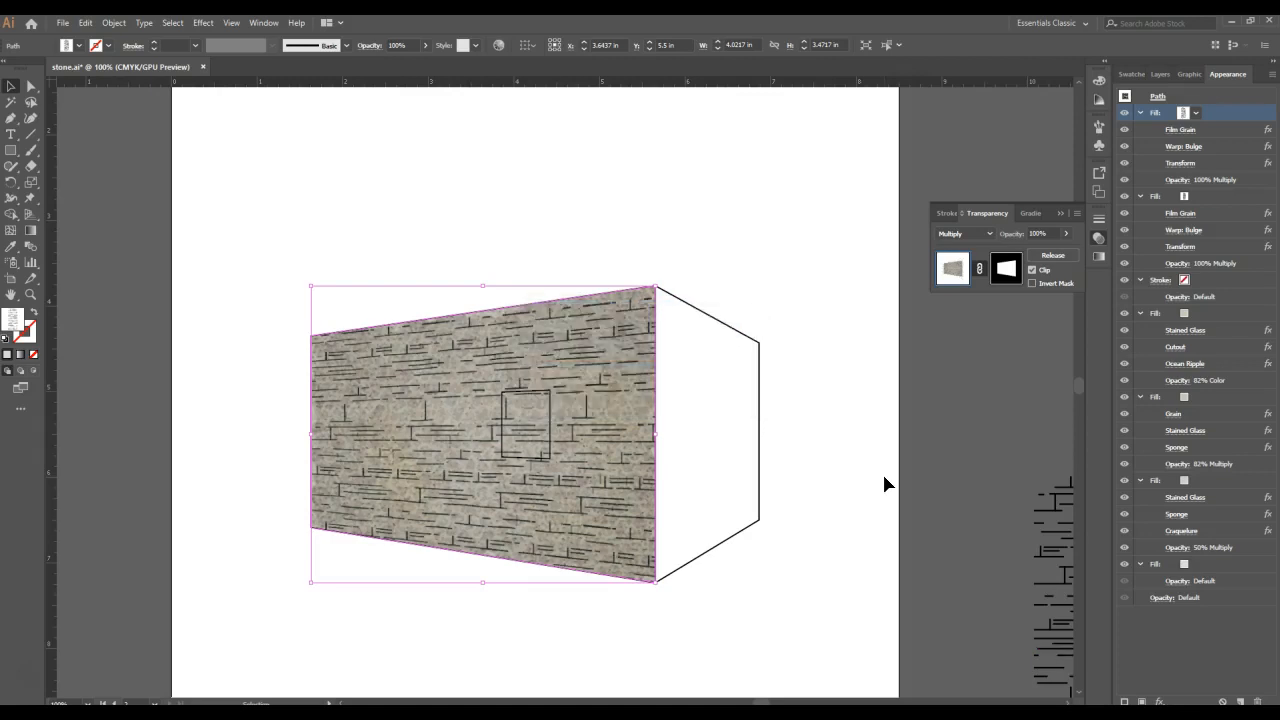
click(31, 182)
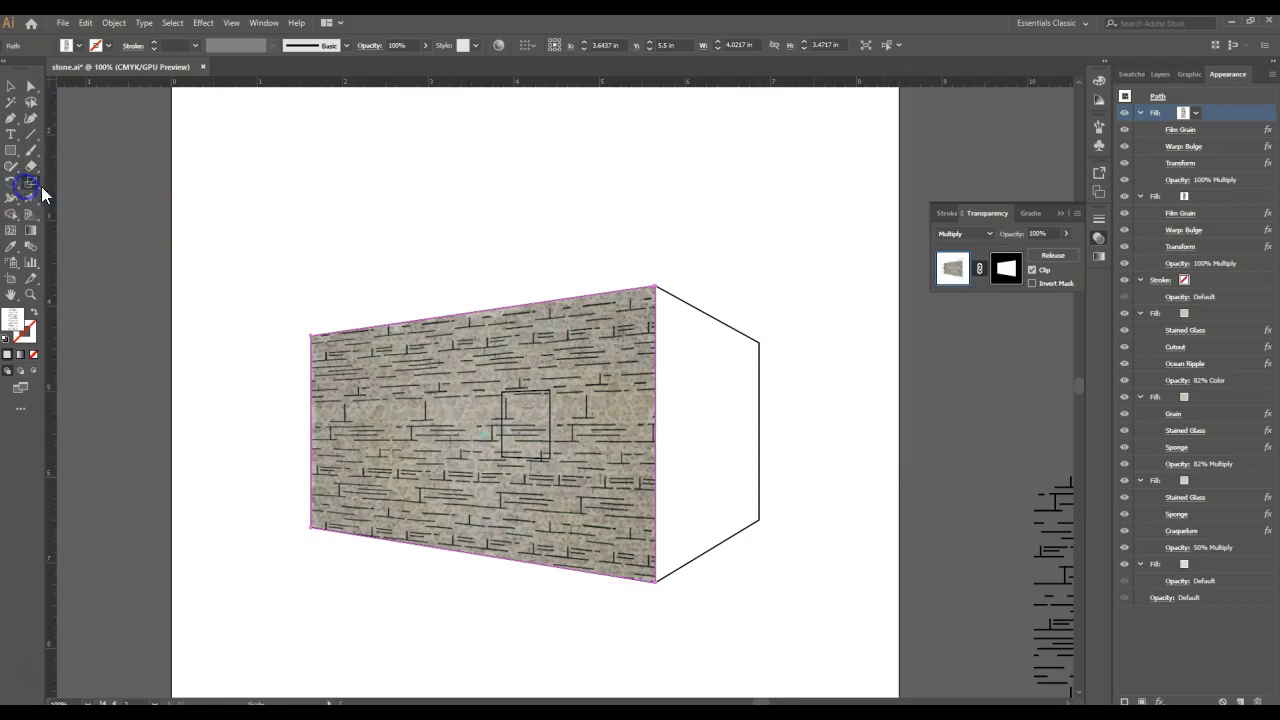
drag(650, 290, 643, 302)
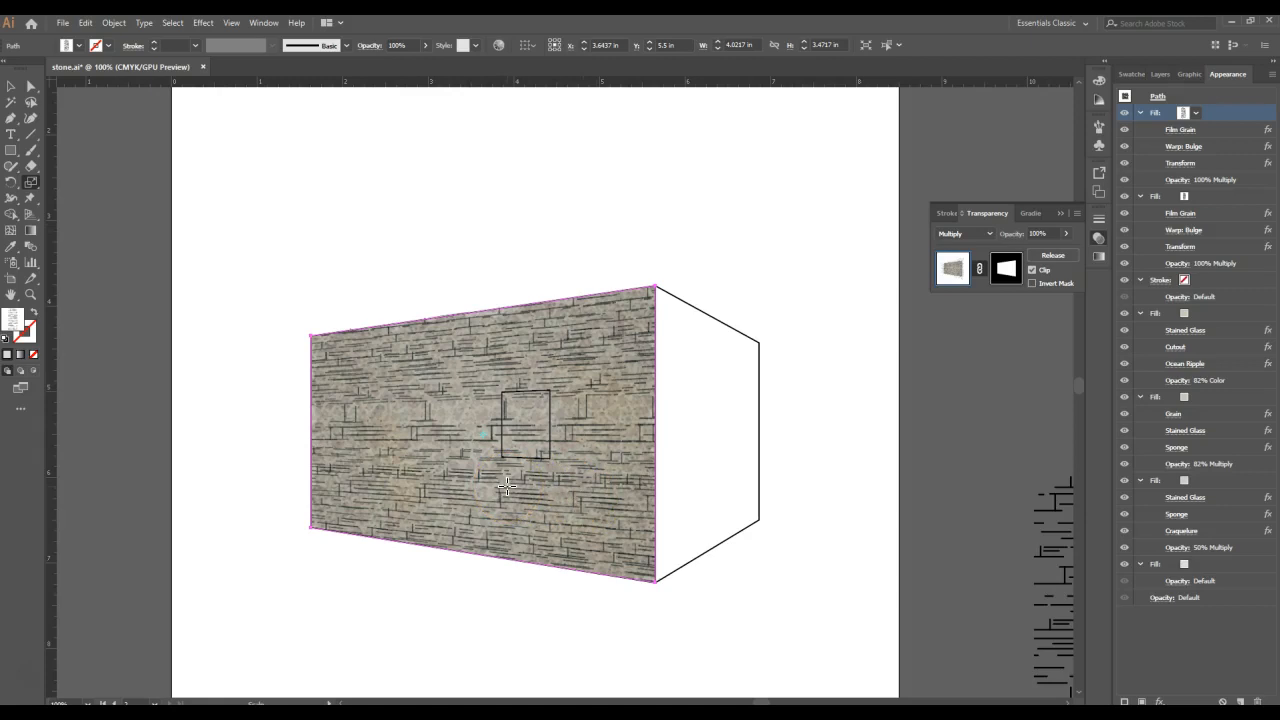
- Shift the duplicated fill's line pattern slightly within the wall, keeping the wall shape in place
click(12, 90)
click(443, 408)
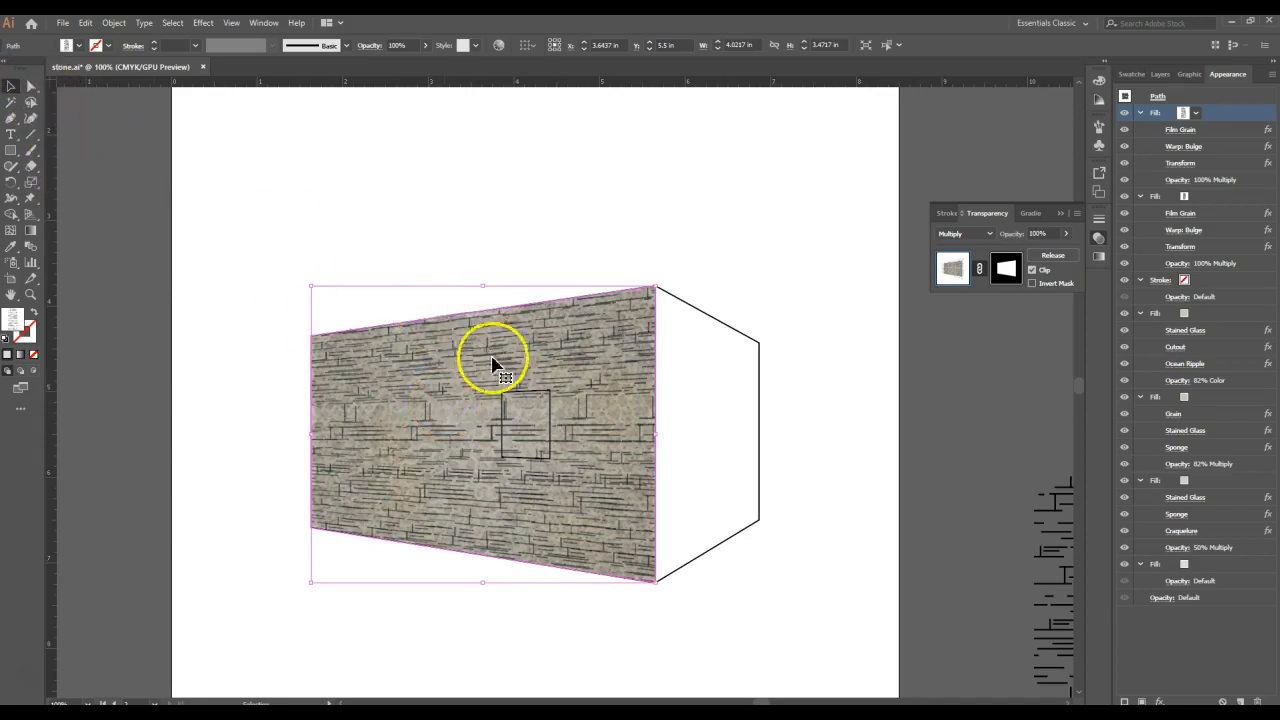
drag(506, 368, 487, 366)
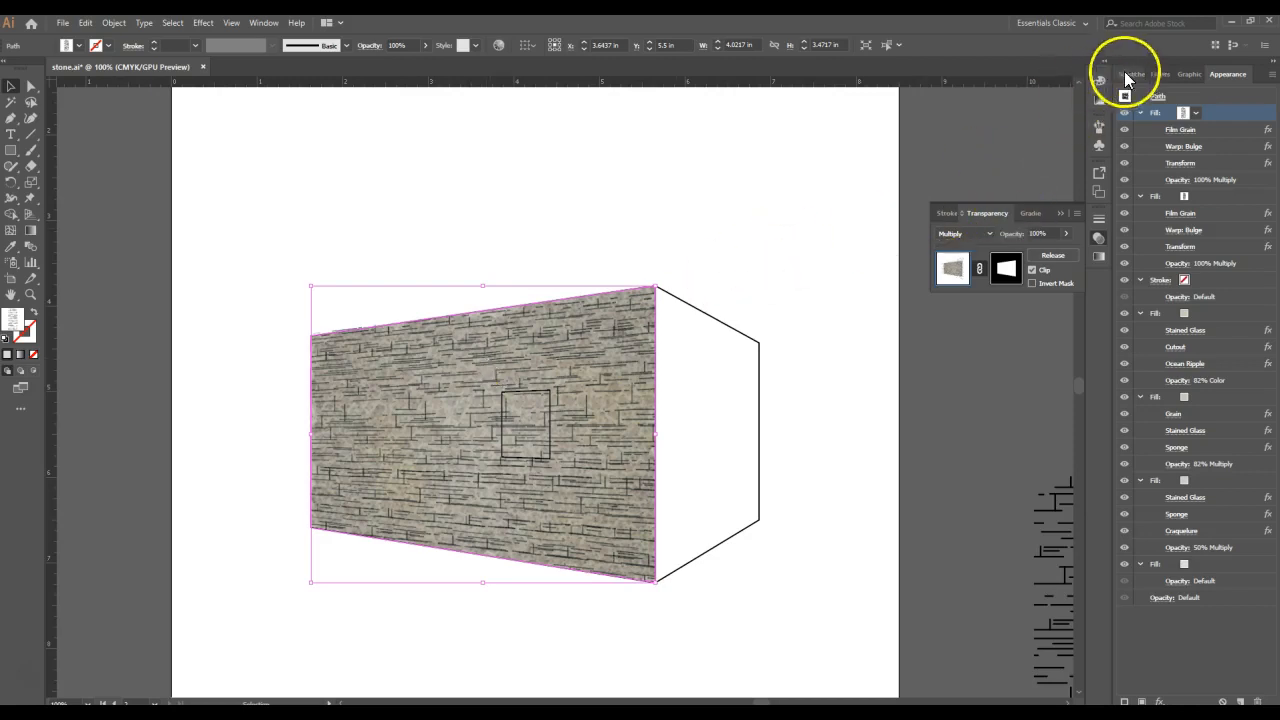
- Lock the "stone wall 1" layer and make the unlocked "window" layer active
click(1158, 74)
click(1137, 122)
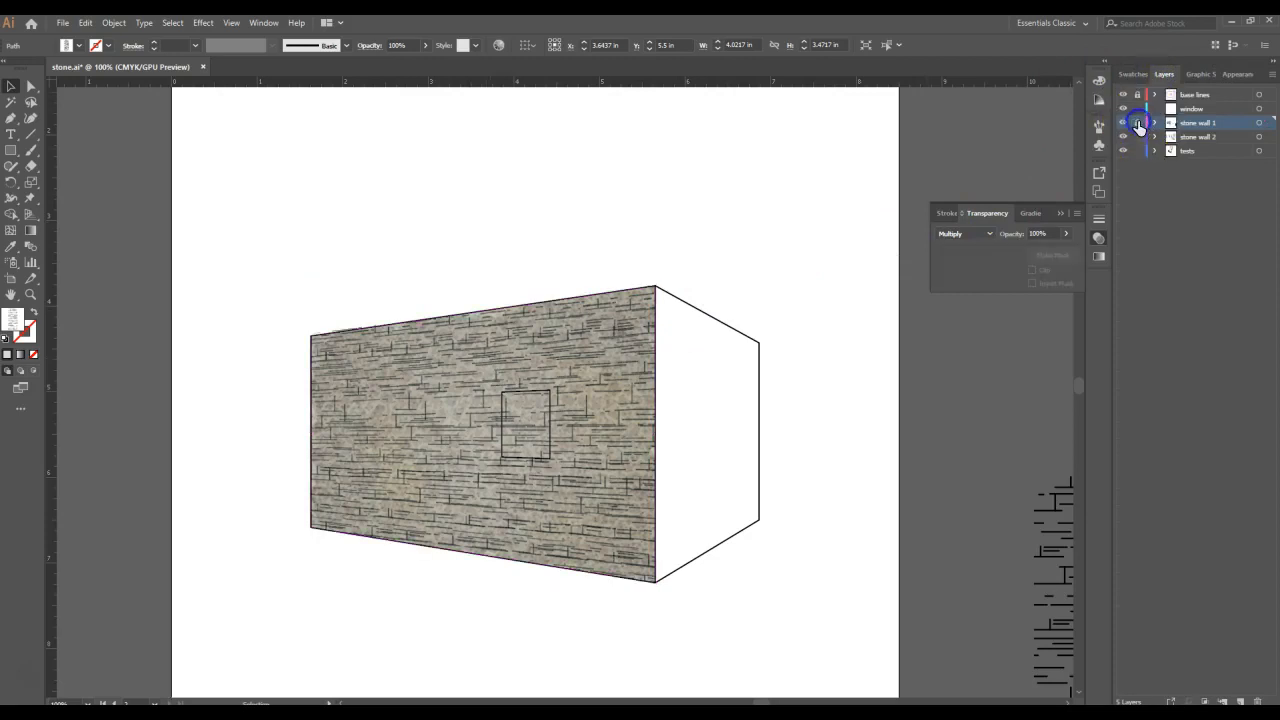
click(1136, 109)
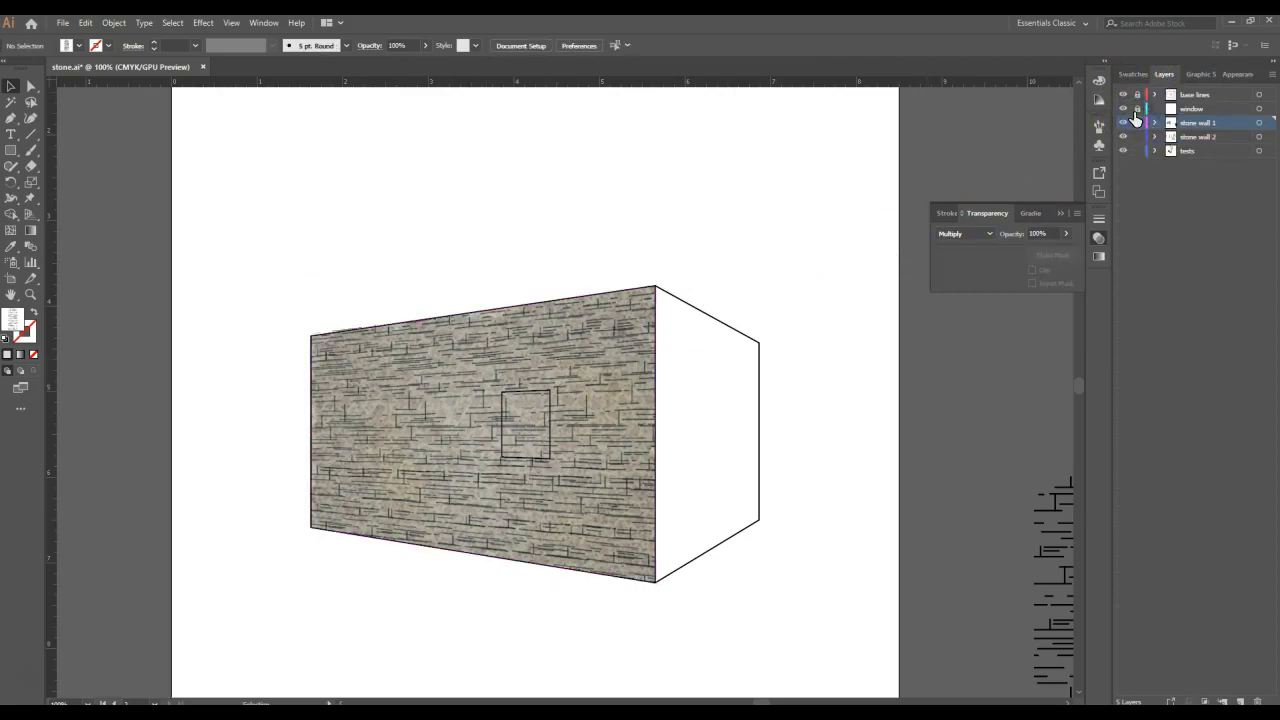
click(1137, 109)
click(1182, 108)
- Set the fill color to dark blue #212751
click(15, 322)
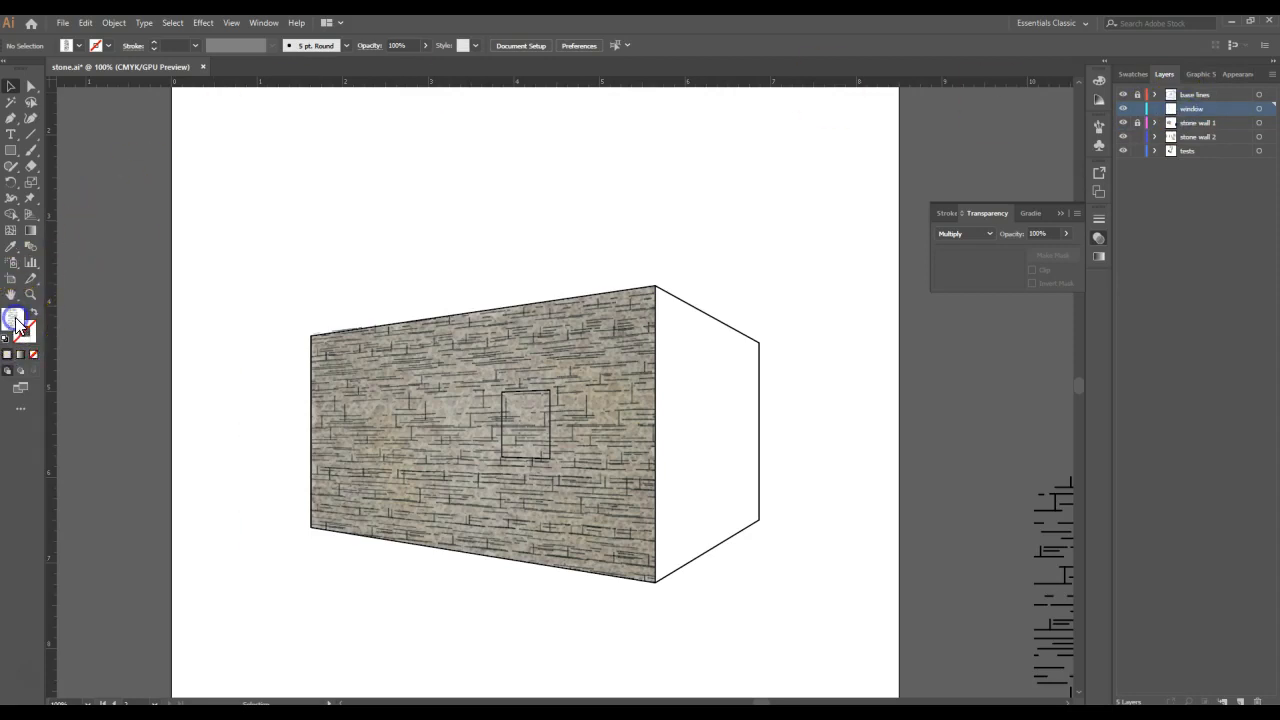
click(359, 345)
click(488, 322)
click(397, 338)
click(445, 301)
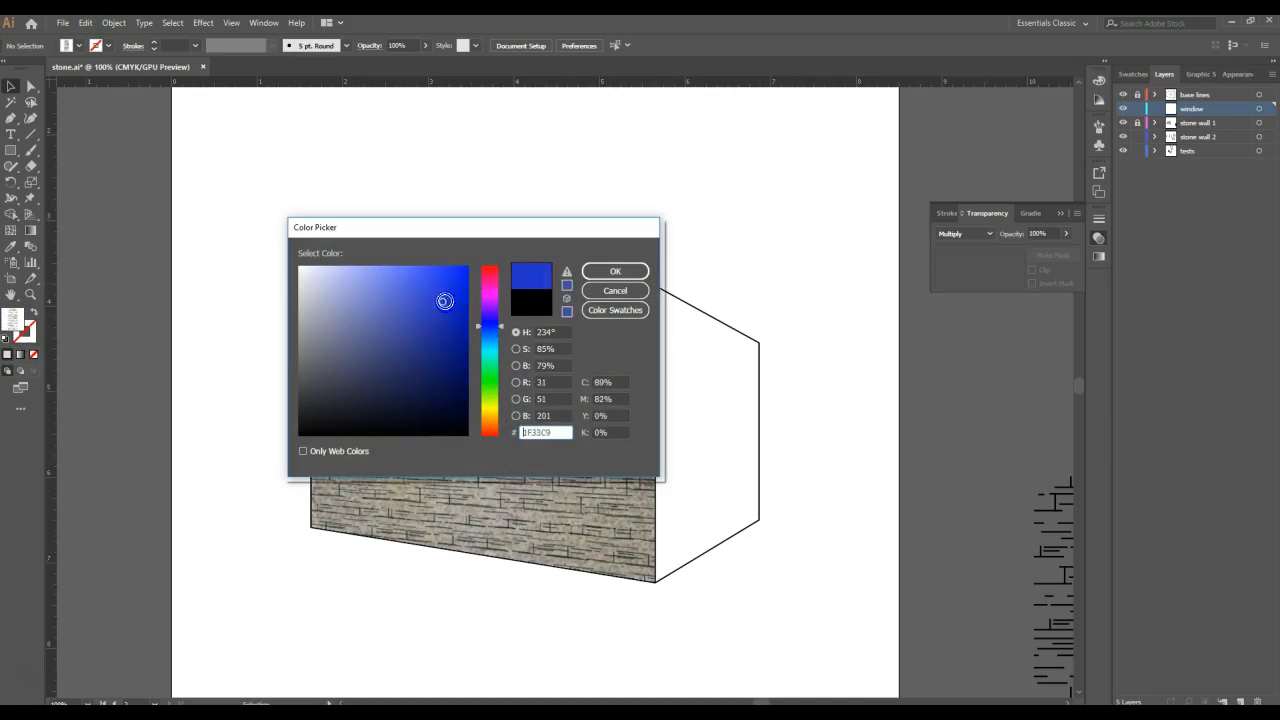
click(398, 382)
click(593, 274)
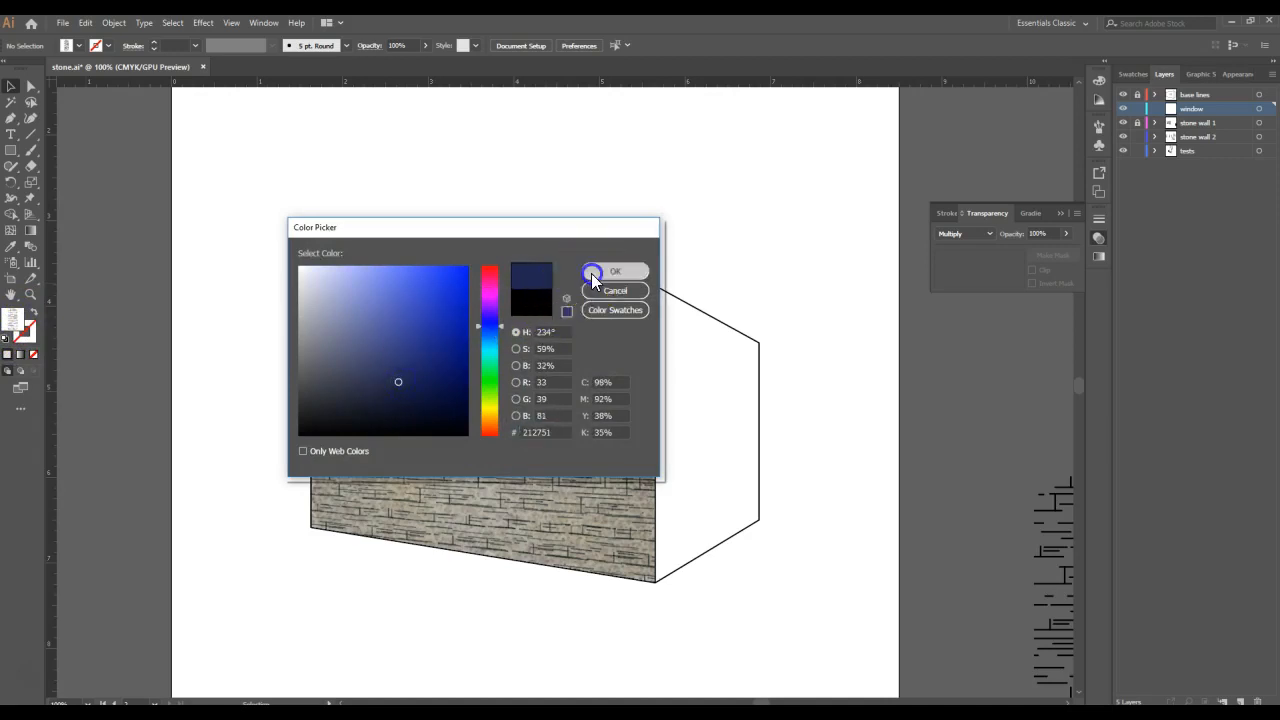
- Draw the window as a closed four-point shape with the Pen tool, tracing the window outline on the stone wall
click(11, 117)
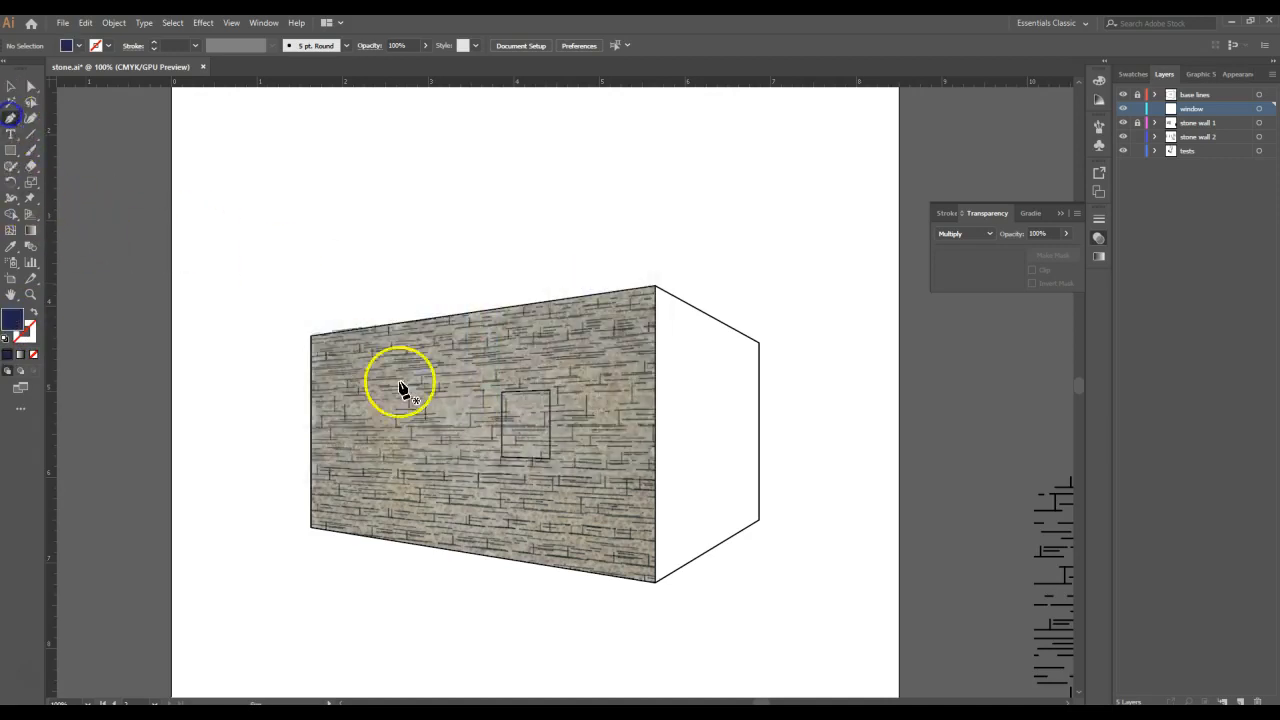
click(501, 391)
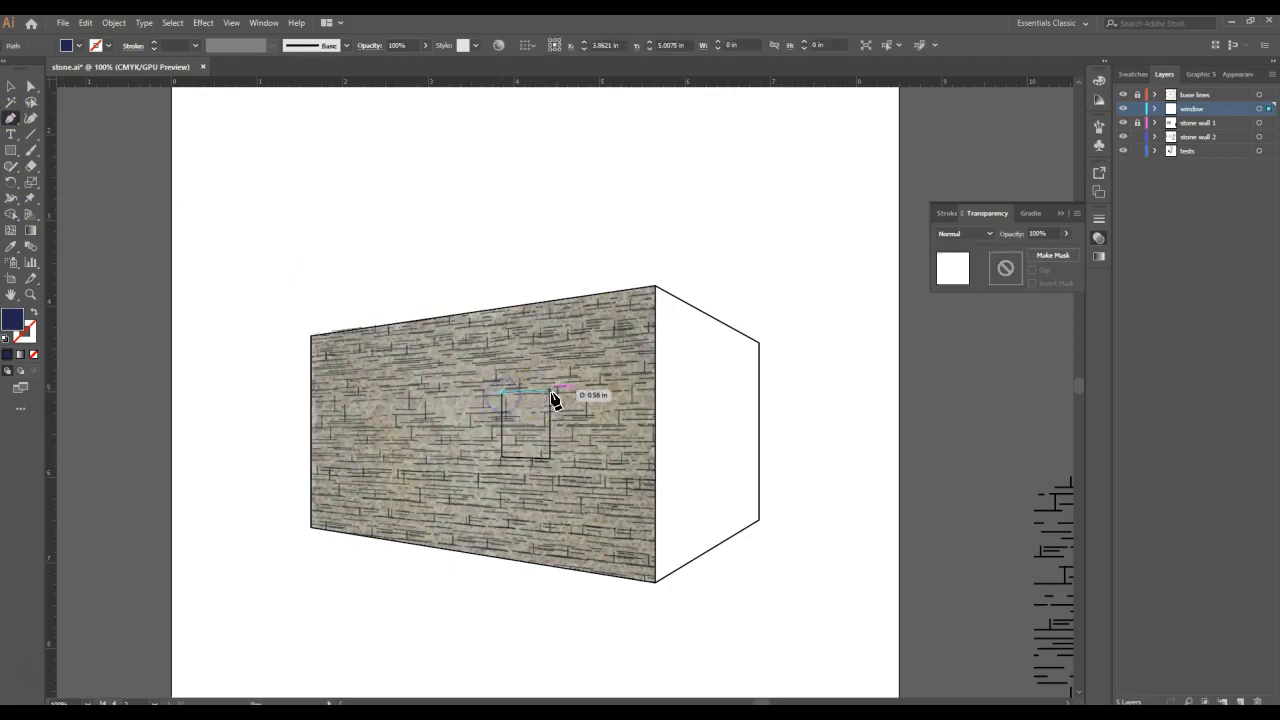
click(549, 391)
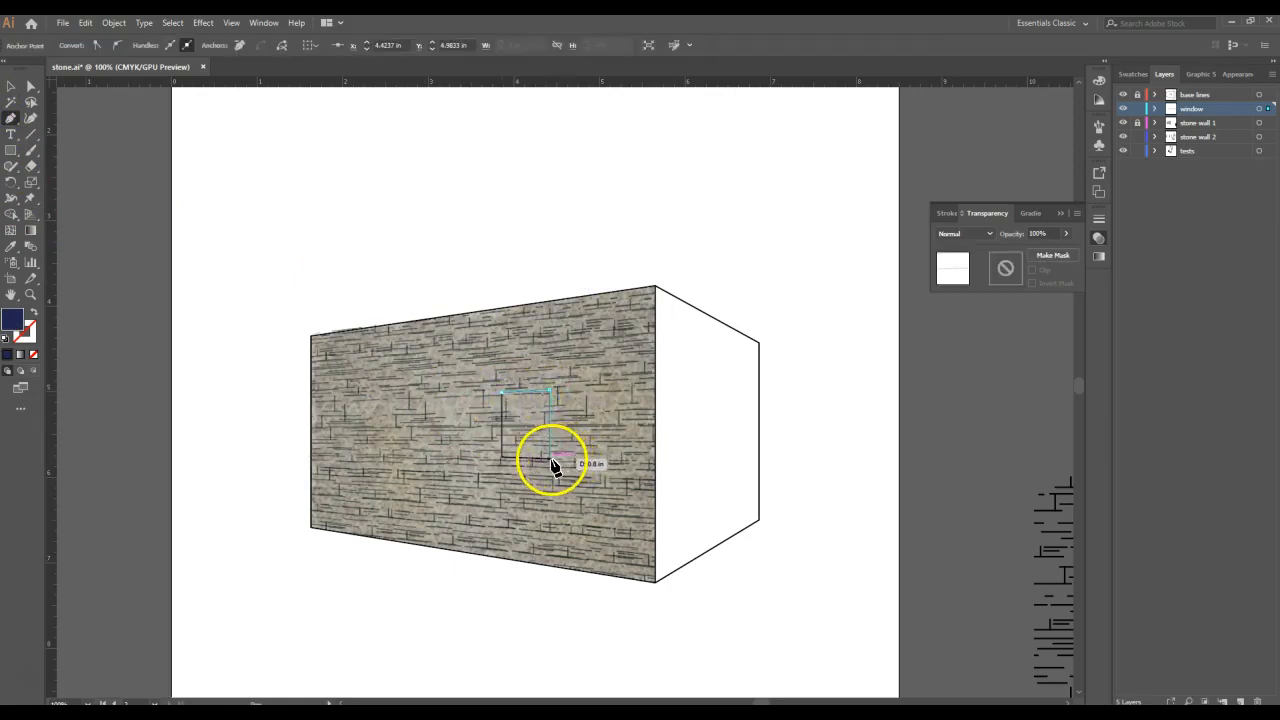
click(550, 459)
click(501, 459)
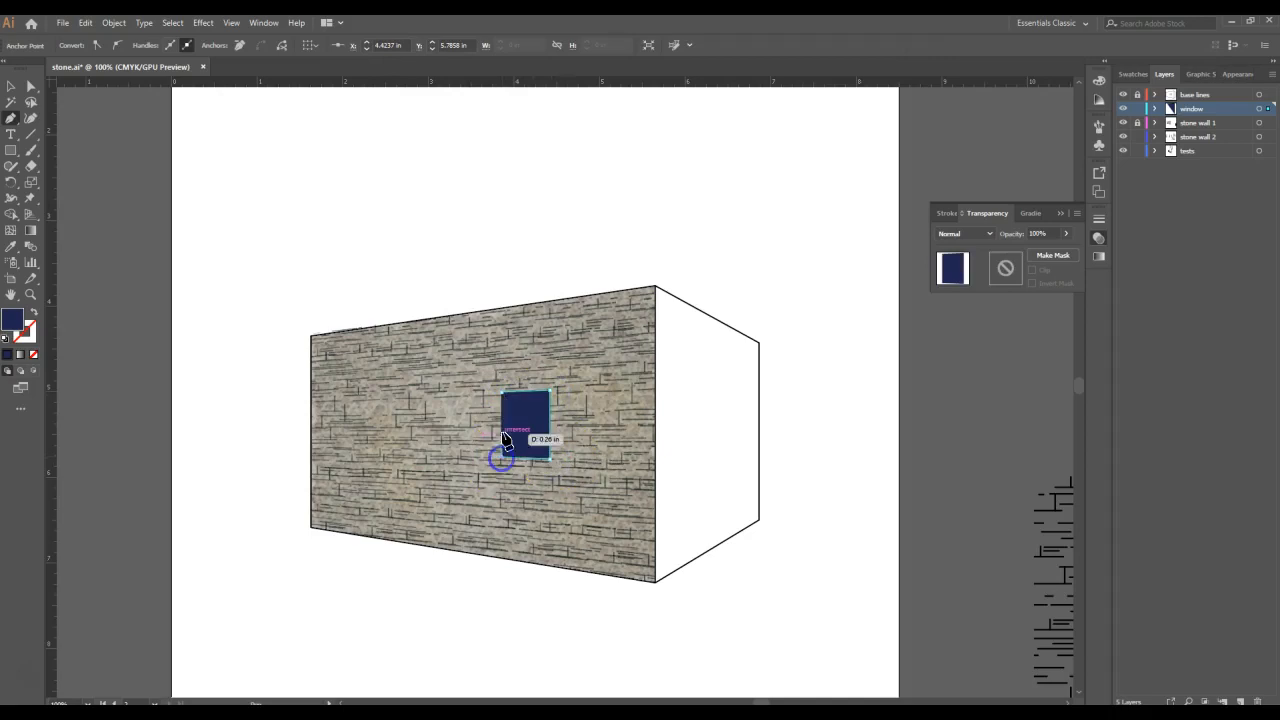
click(501, 392)
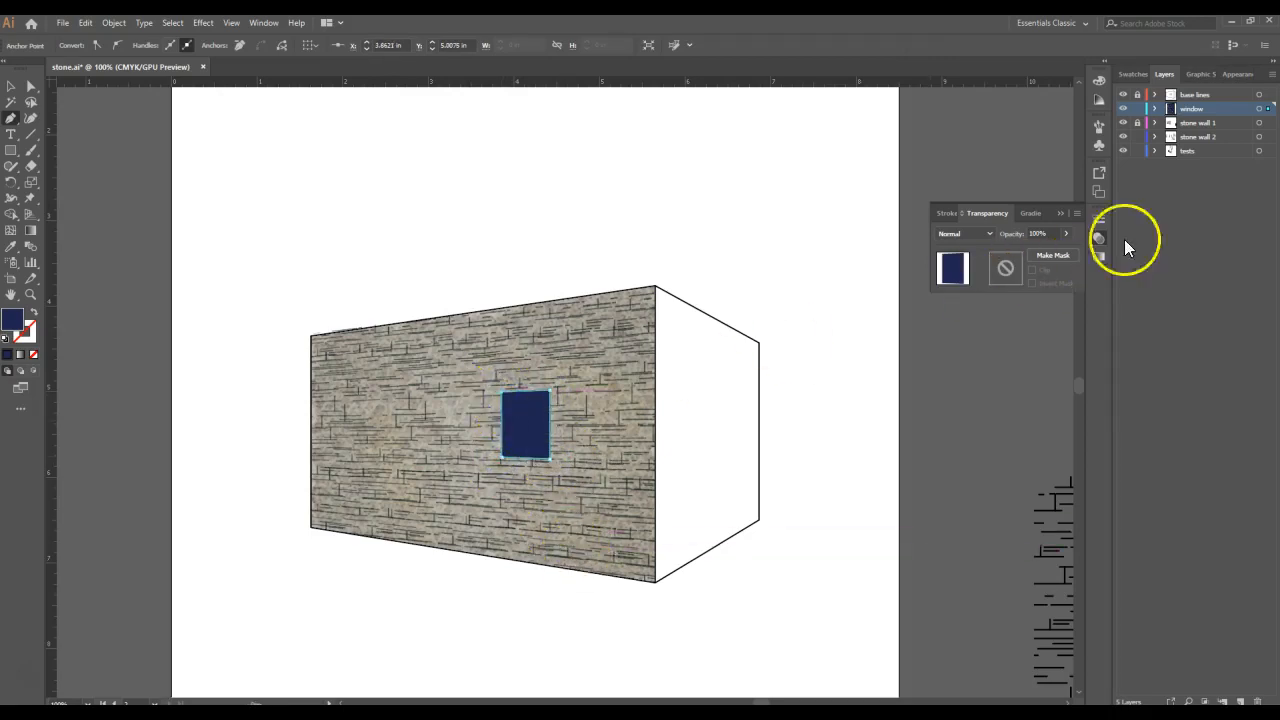
- Lock the "window" layer and make the "stone wall 2" layer active
click(1137, 108)
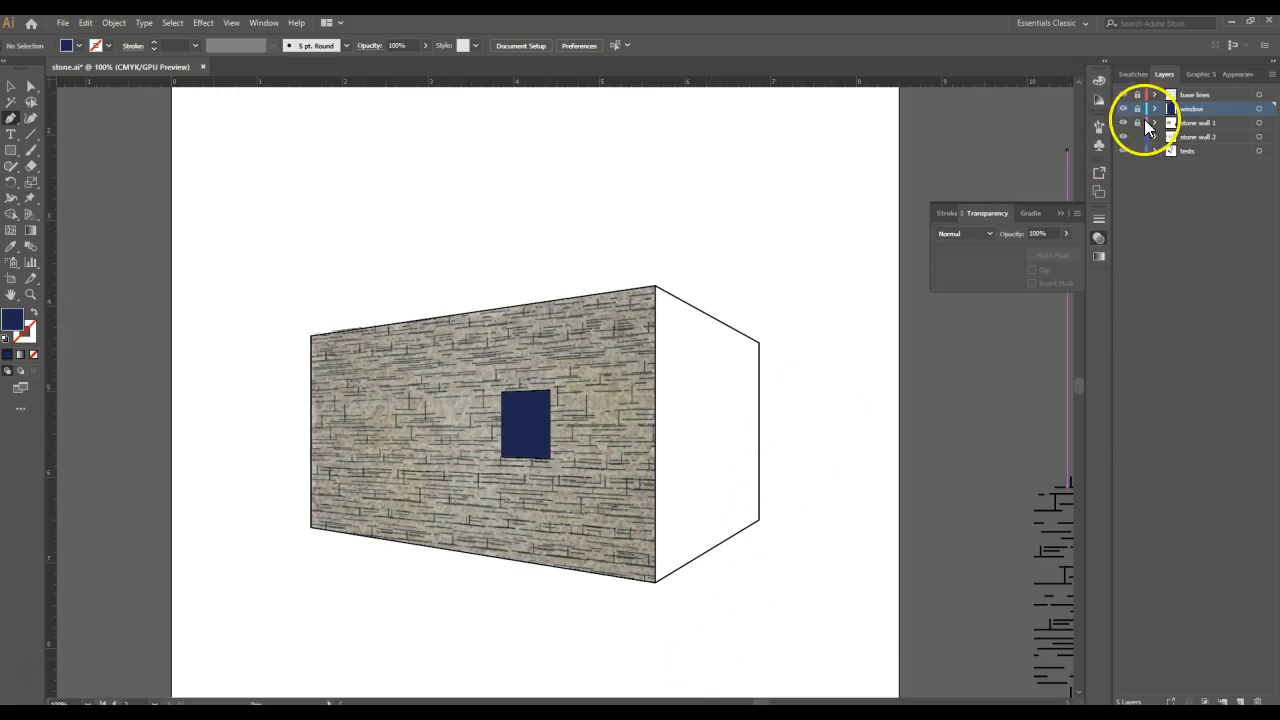
click(1209, 137)
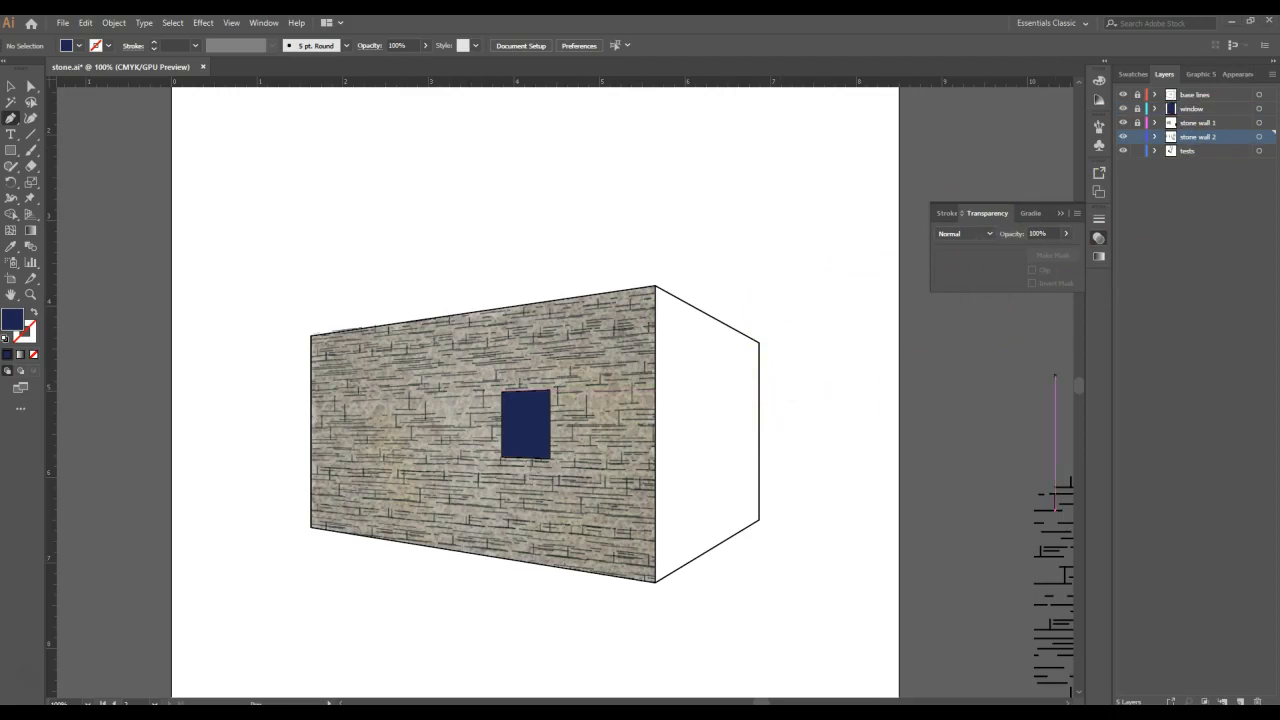
- Draw the building's blank side wall as a closed Pen tool shape along its base lines, filled with the beige-gray swatch #B5B49C
click(1137, 78)
click(1187, 163)
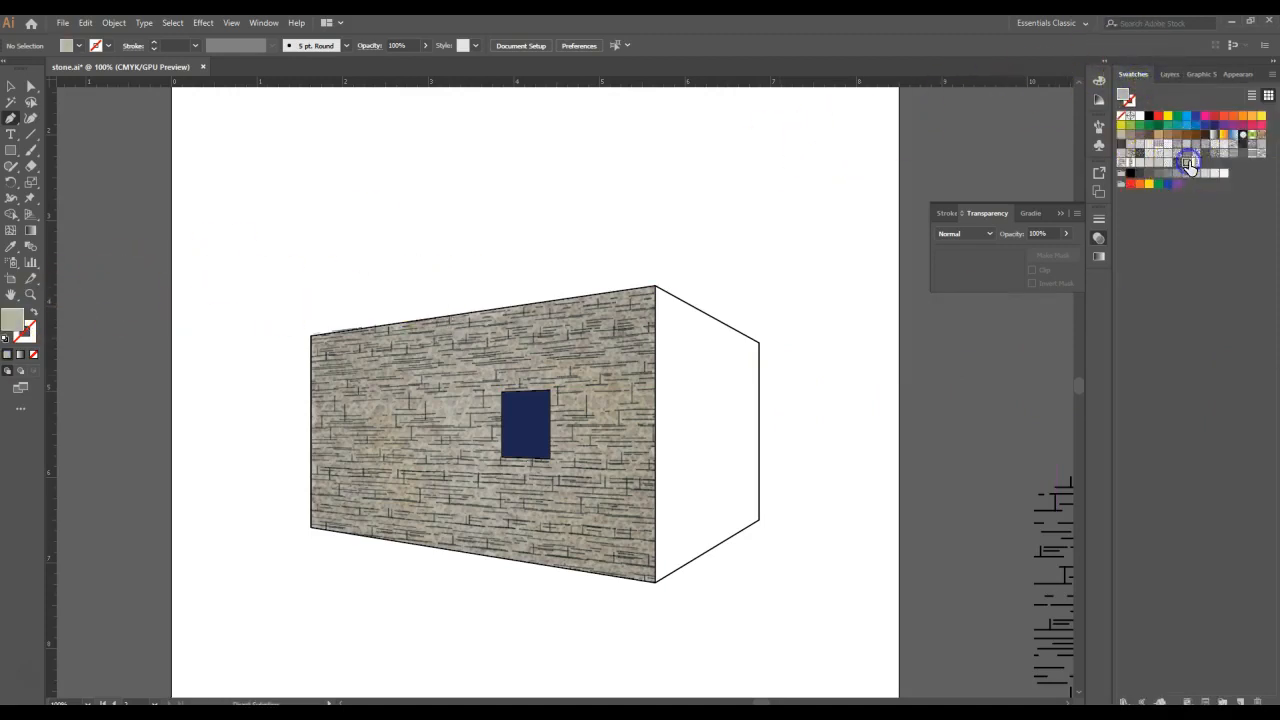
double_click(12, 320)
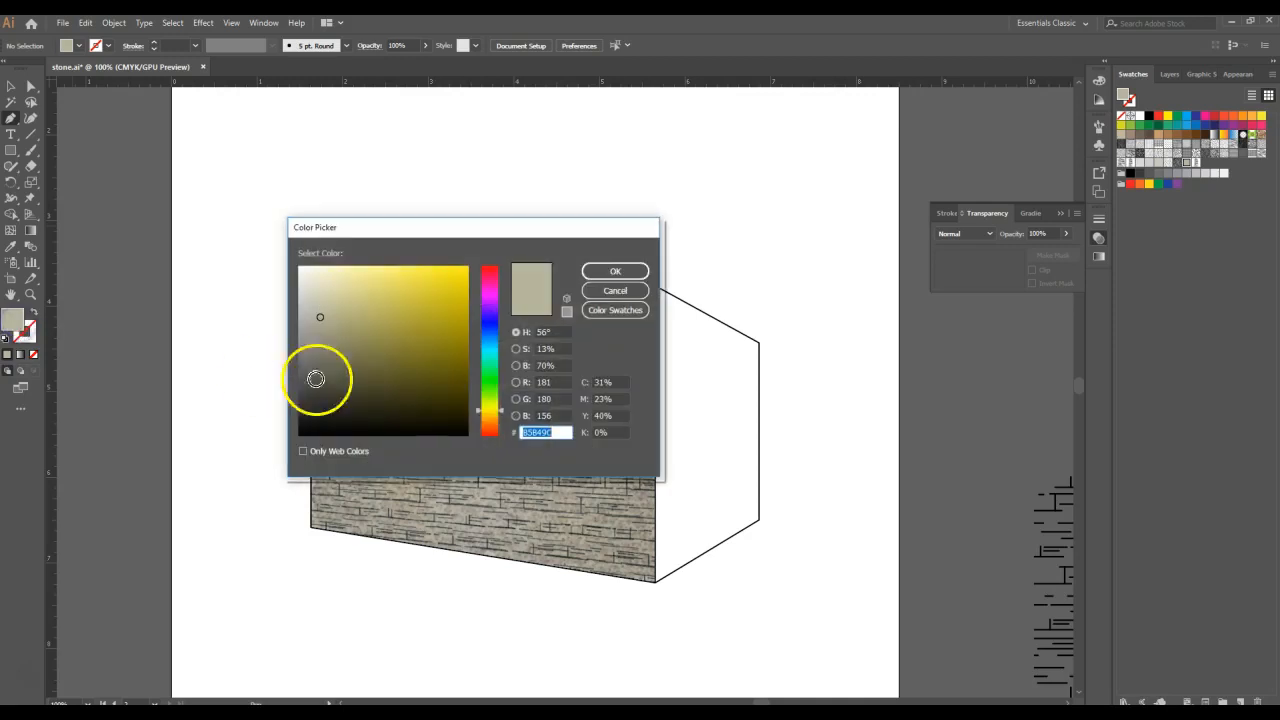
click(621, 289)
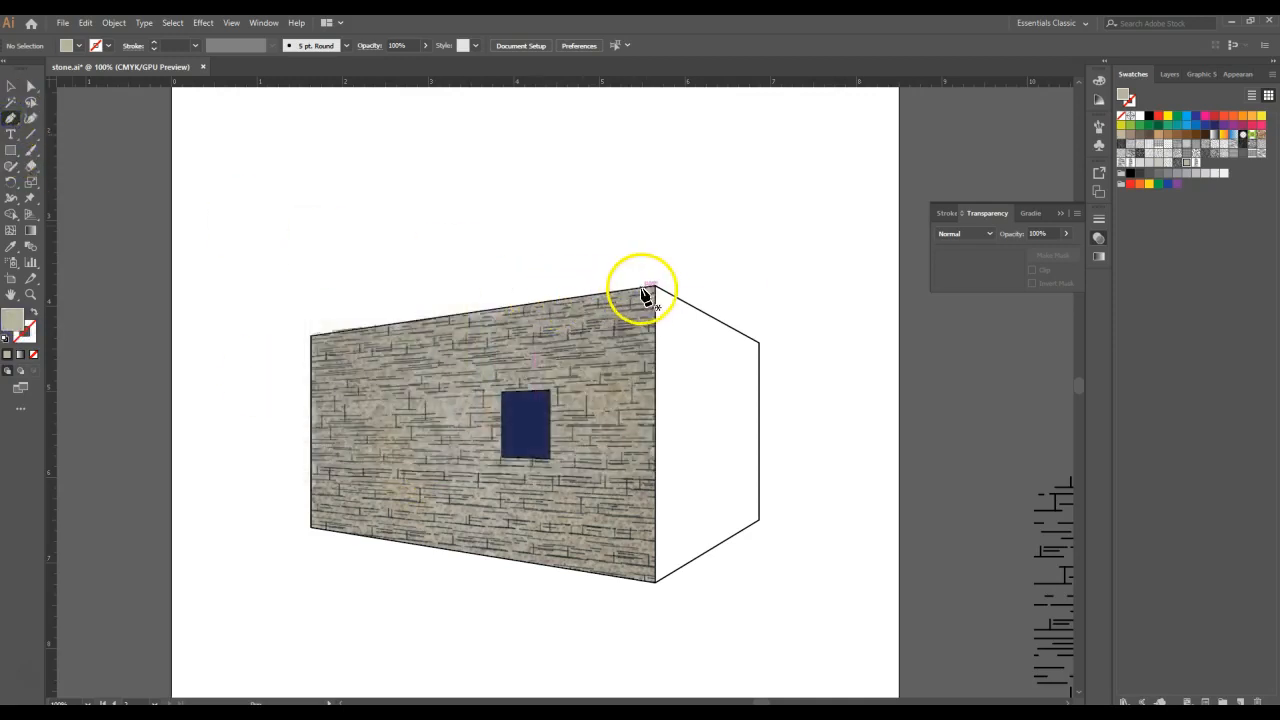
click(655, 287)
click(759, 344)
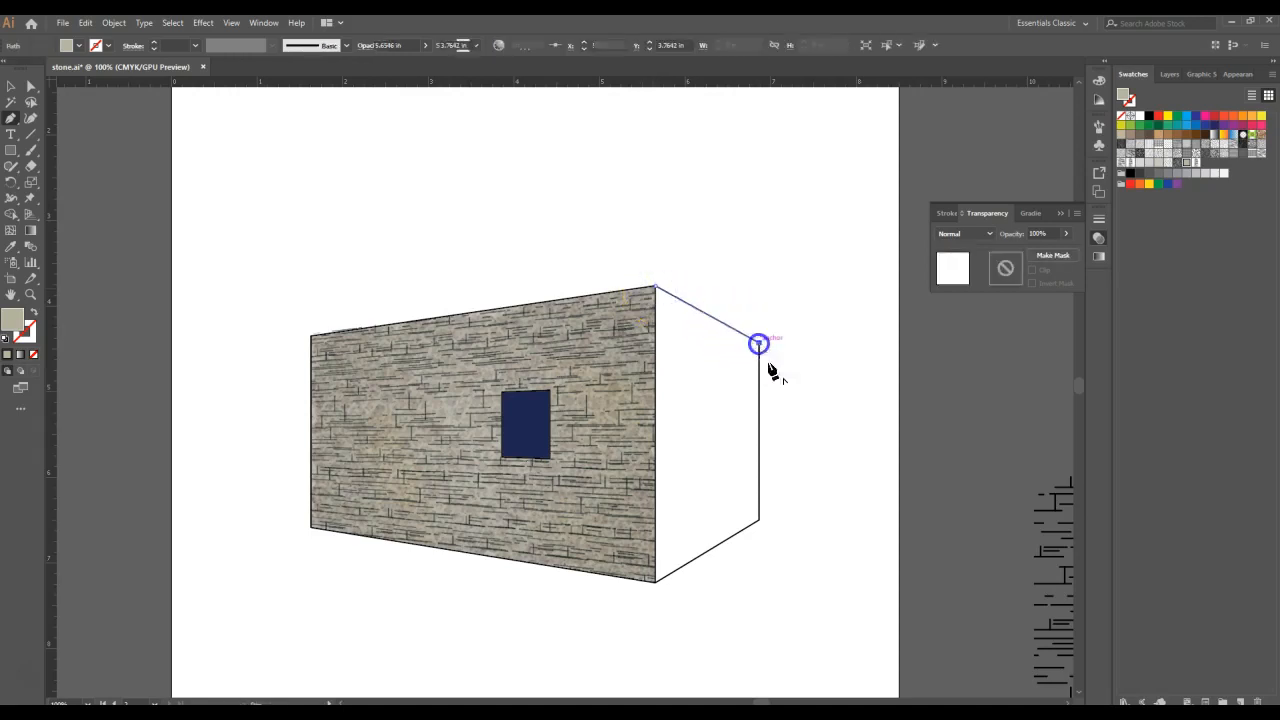
click(760, 521)
click(655, 582)
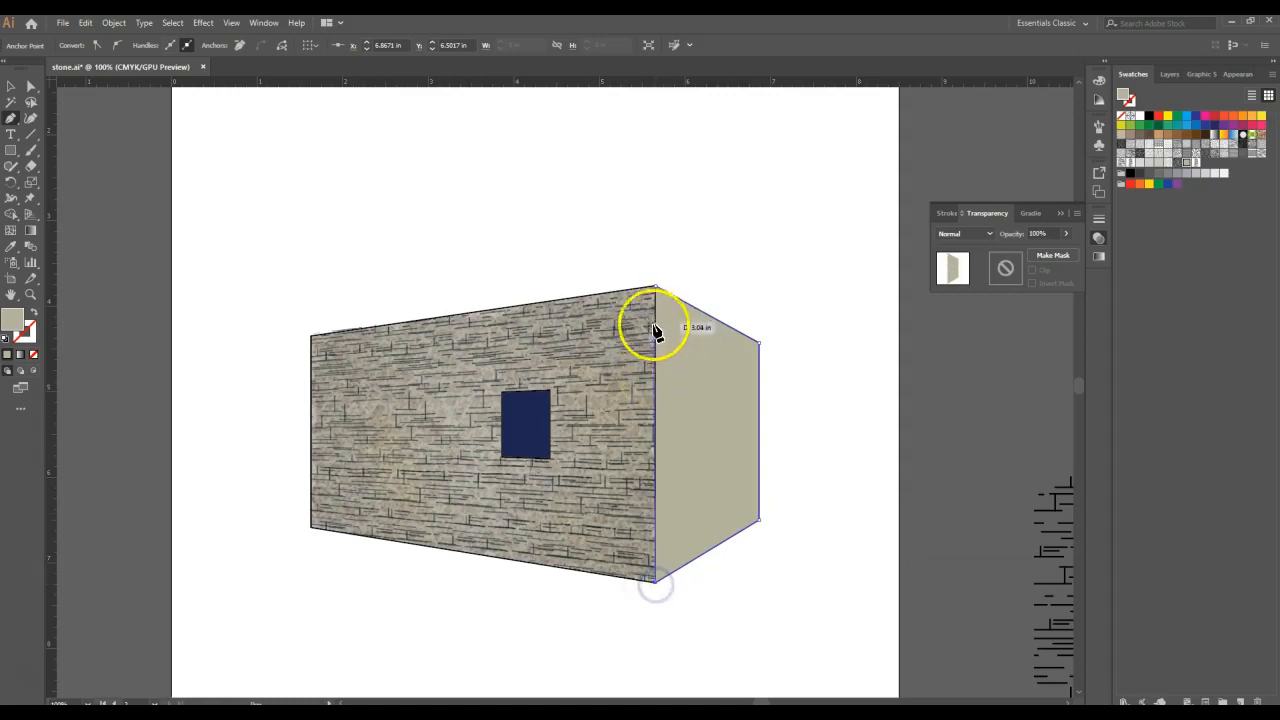
click(655, 289)
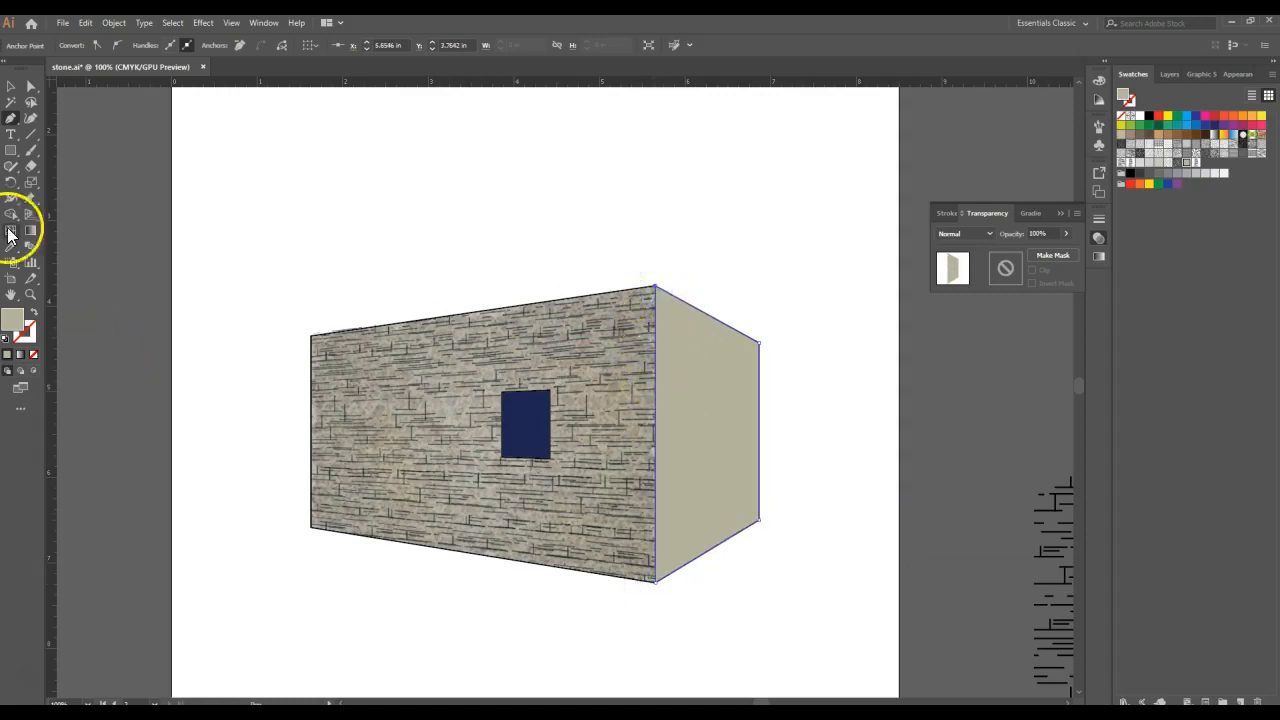
- Apply a Stained Glass effect to the side wall with cell size 22, border thickness 1 and light intensity 1
click(11, 86)
click(690, 420)
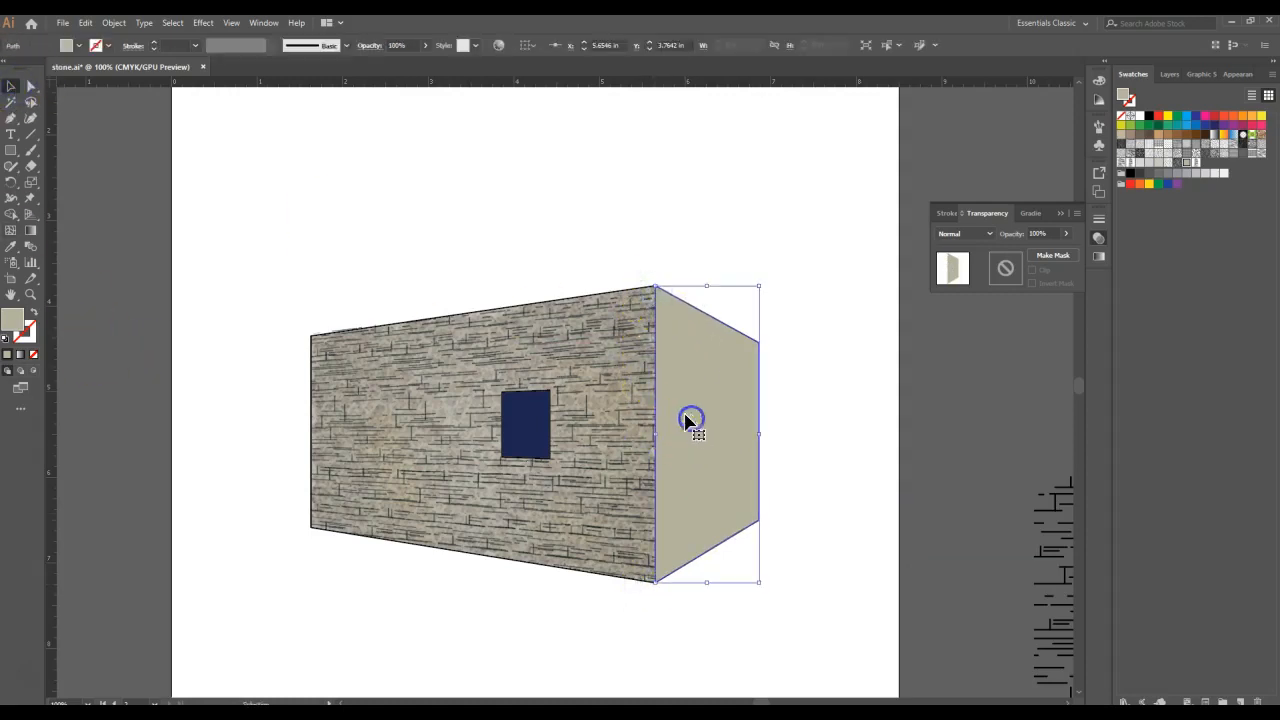
click(167, 23)
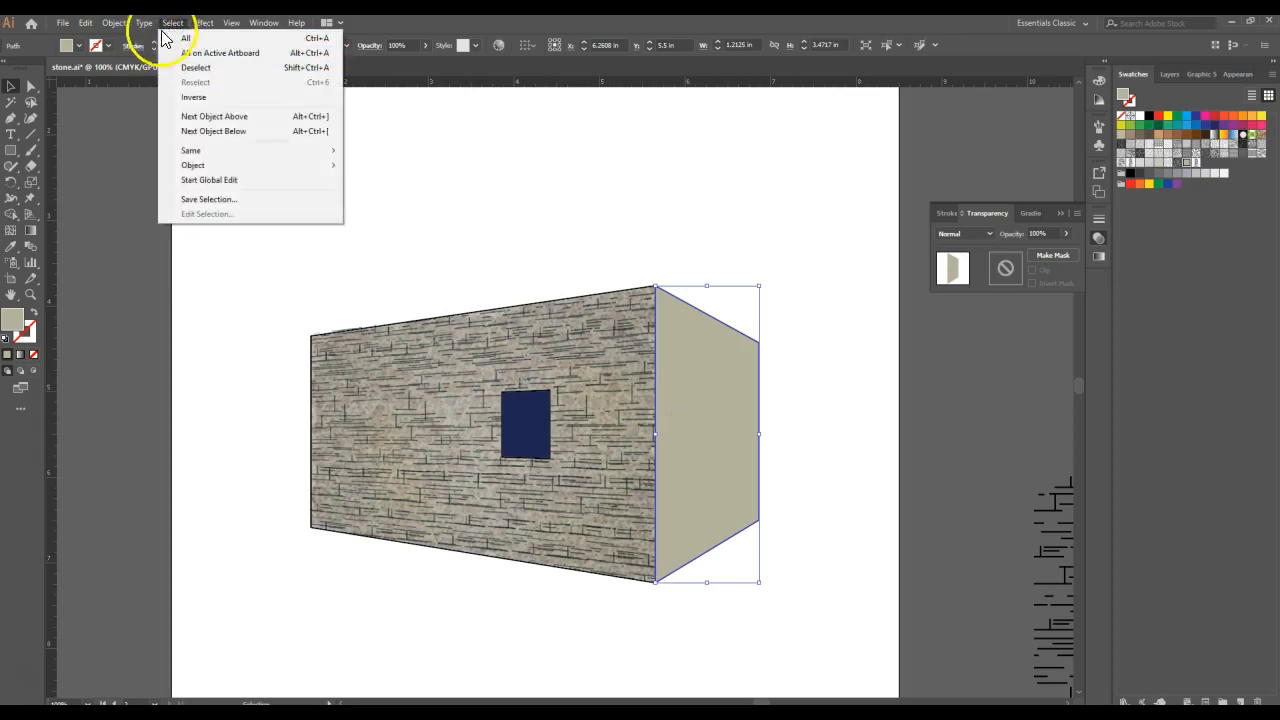
mouse_move(203, 22)
click(222, 300)
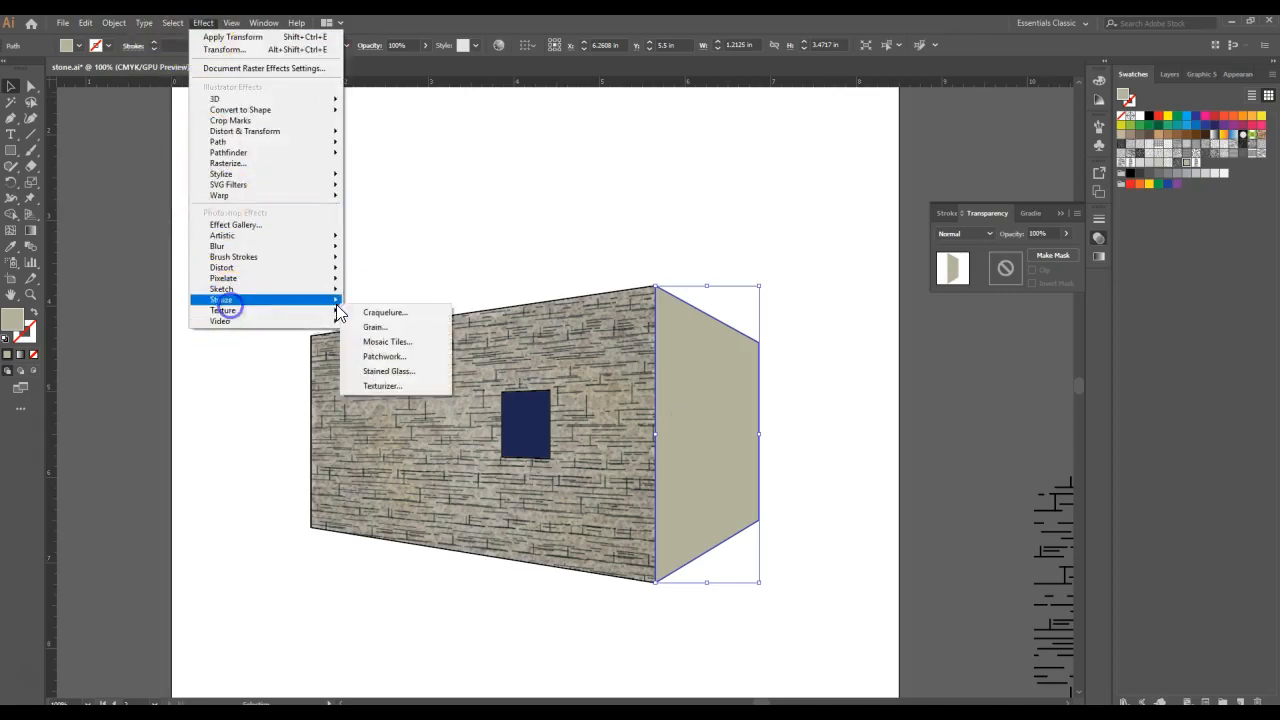
click(388, 359)
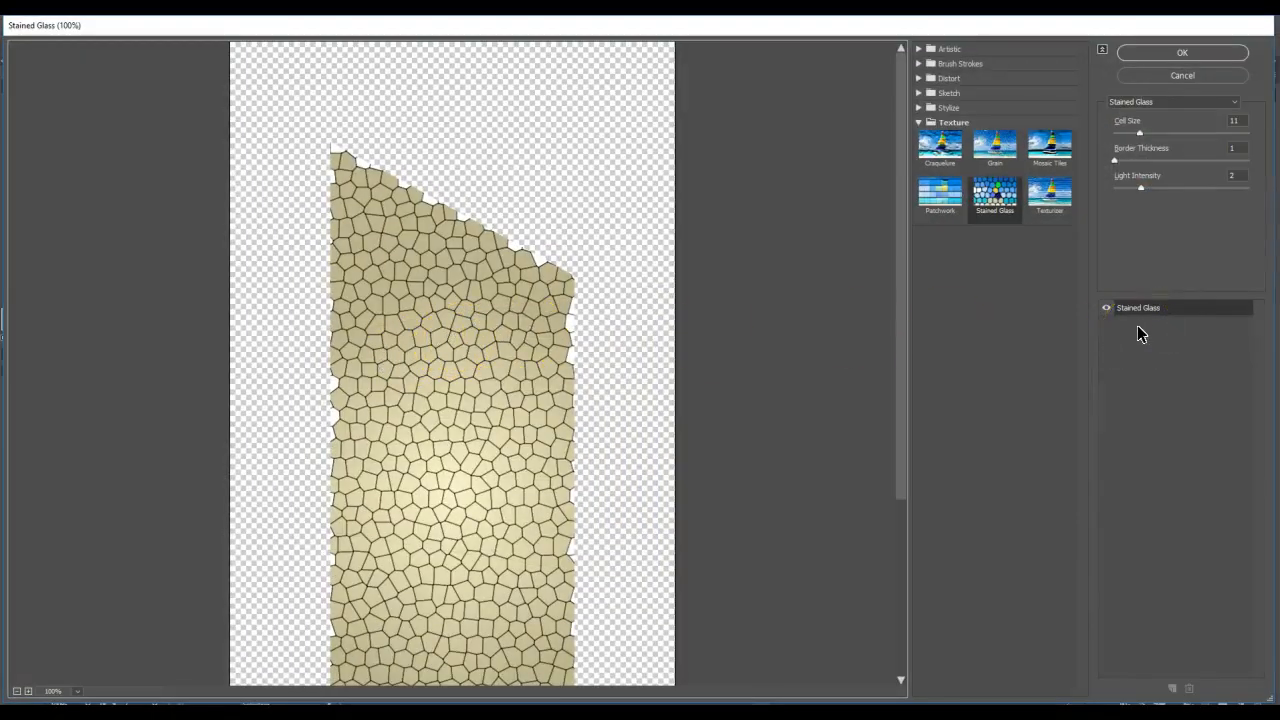
drag(1247, 122, 1199, 132)
text(22)
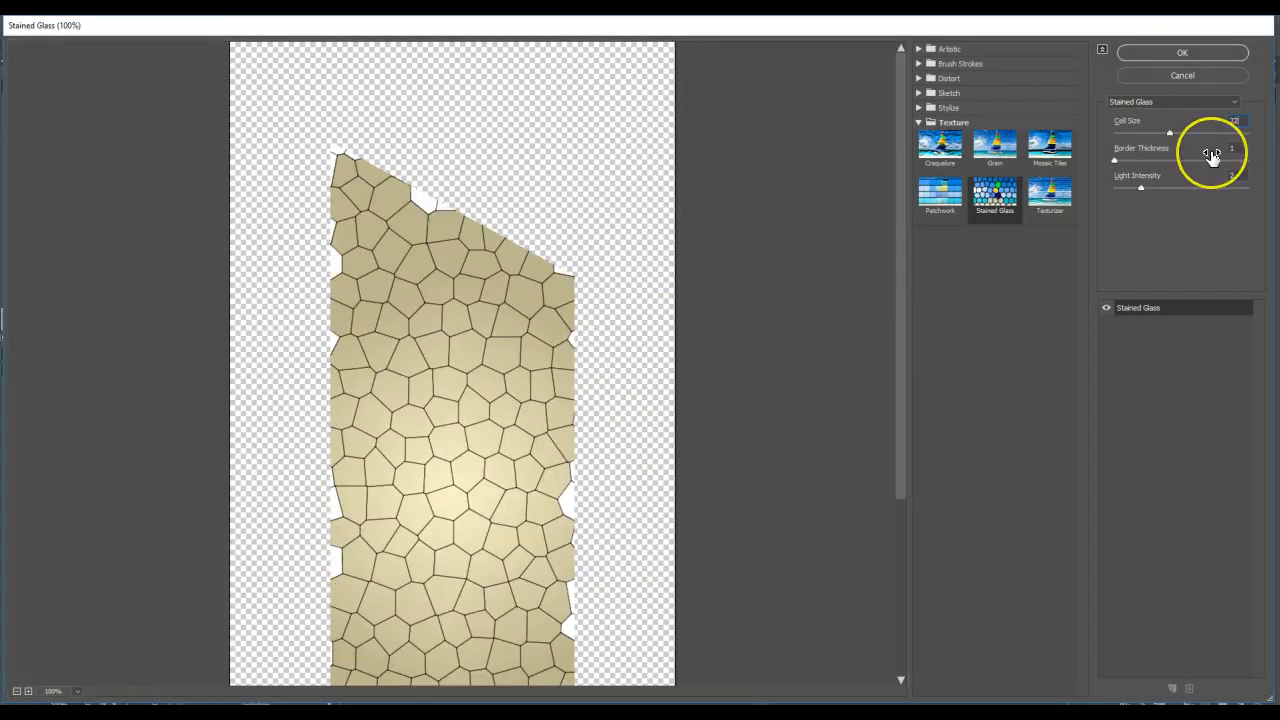
double_click(1240, 177)
text(1)
click(1203, 52)
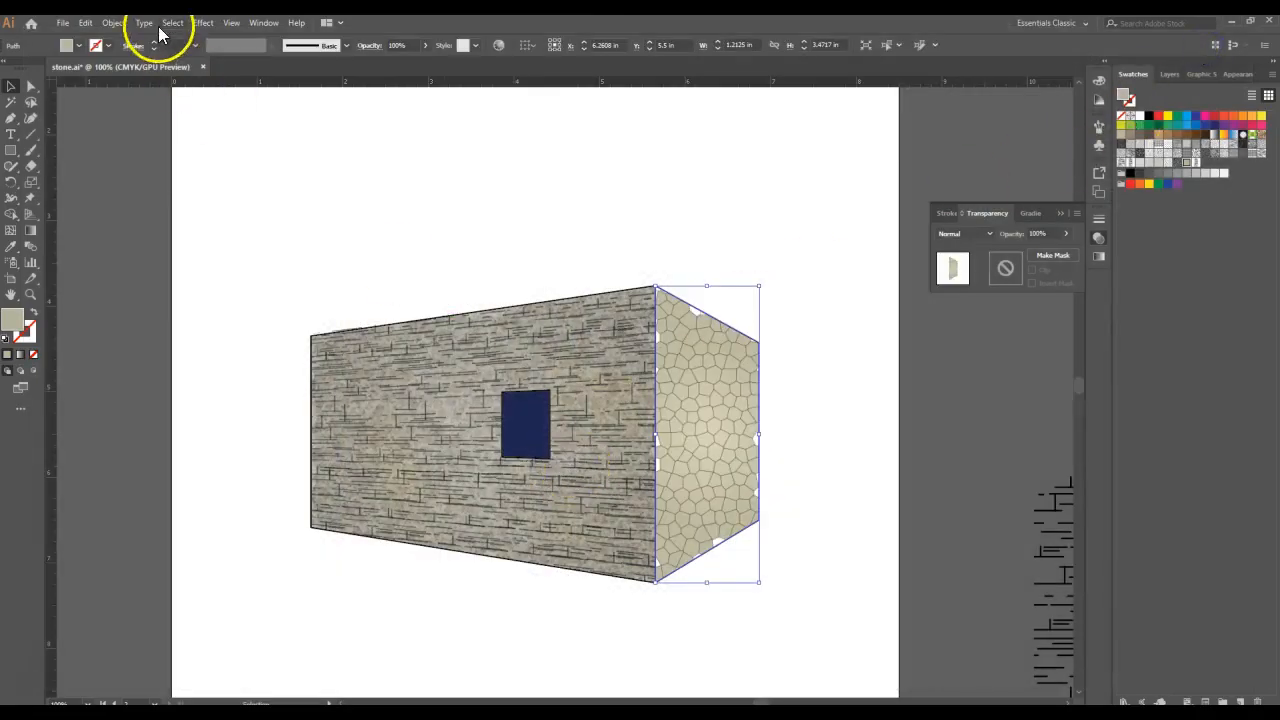
- Apply a Sponge effect to the side wall with brush size 1, definition 25 and smoothness 9
click(202, 24)
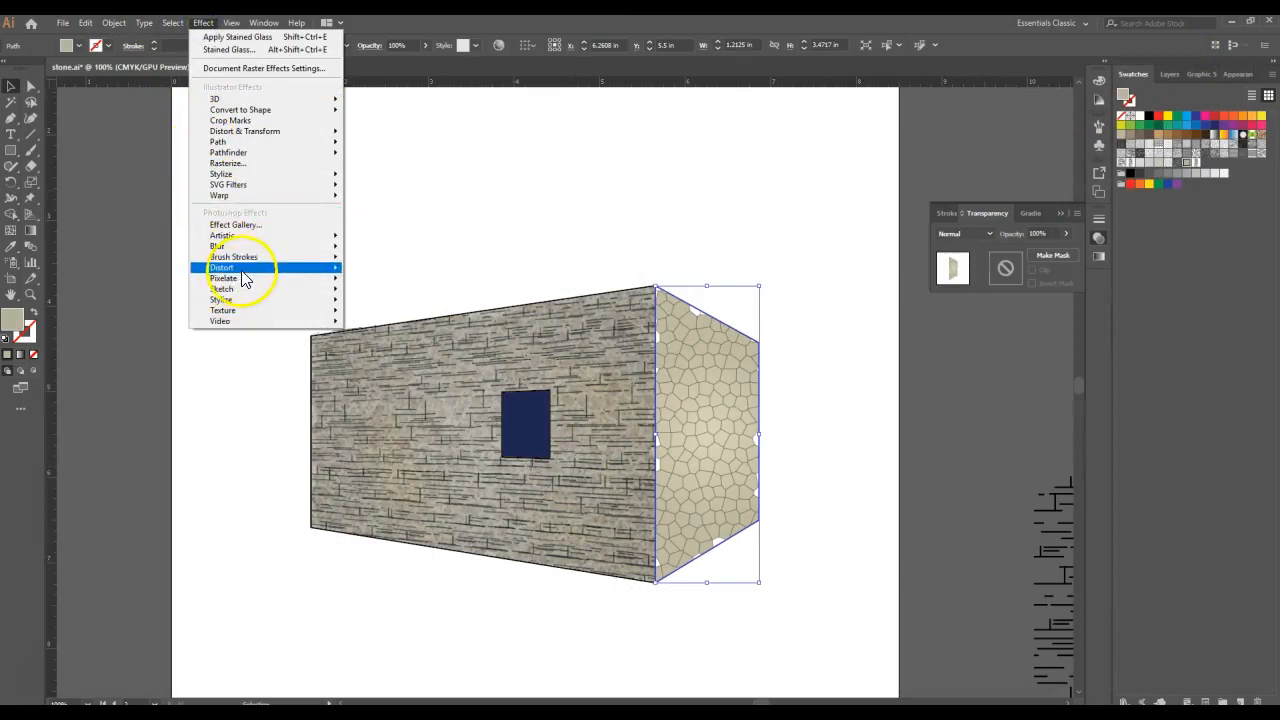
mouse_move(240, 236)
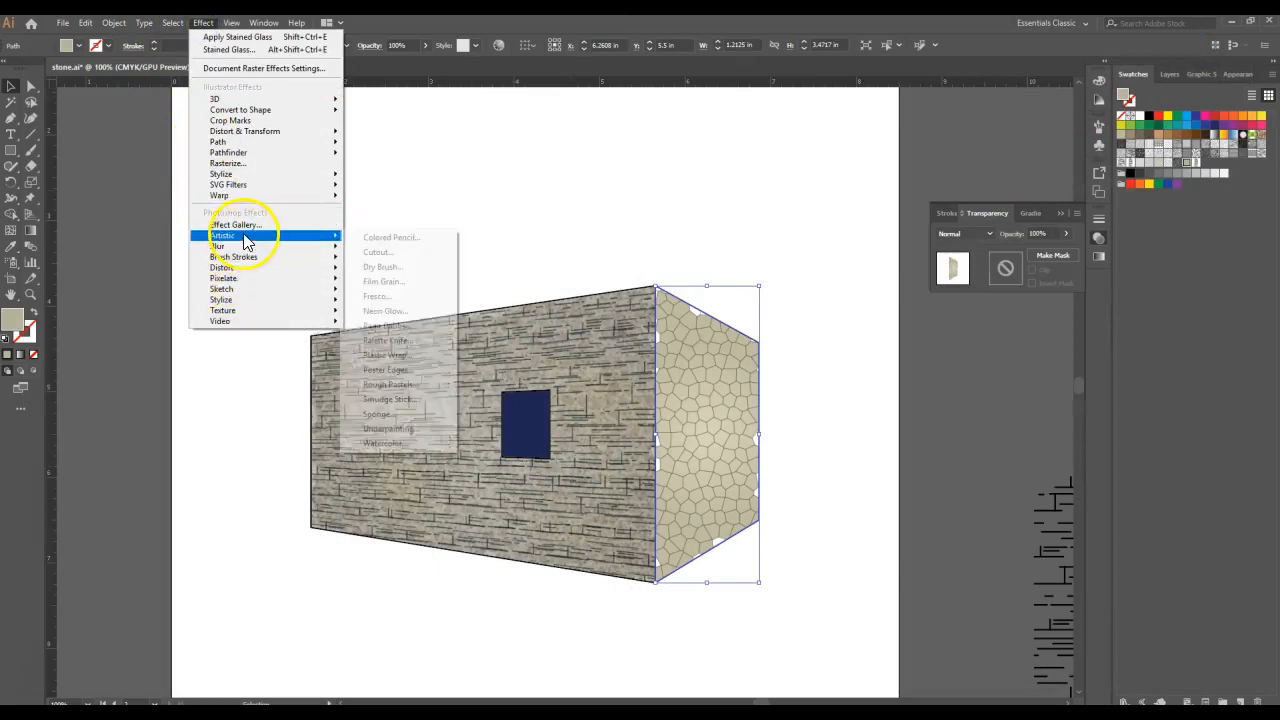
click(378, 415)
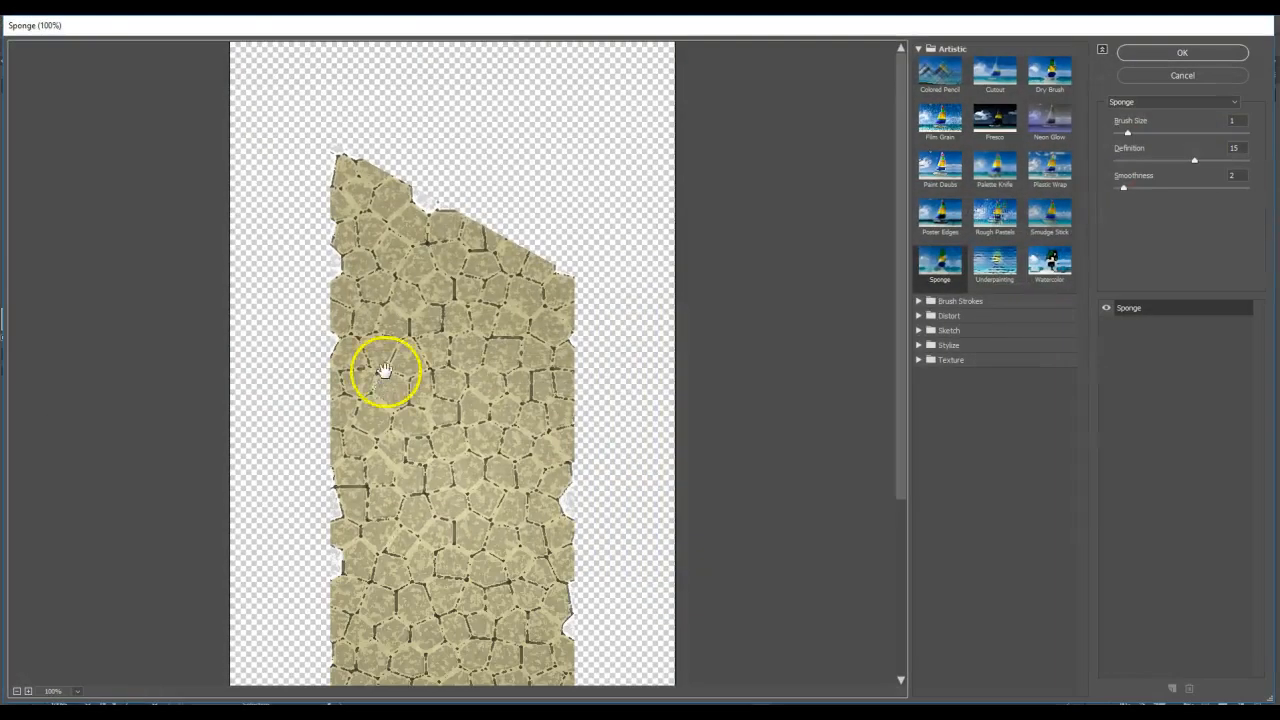
drag(1246, 161, 1221, 149)
text(25)
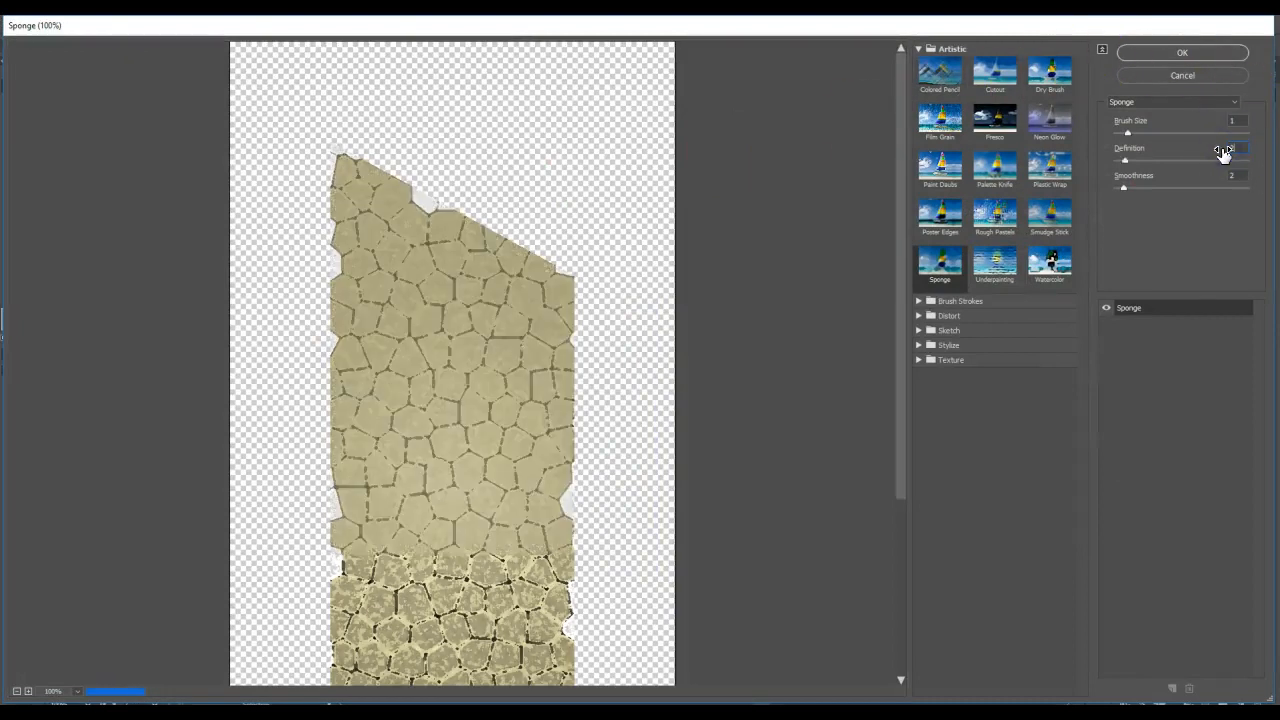
click(1232, 178)
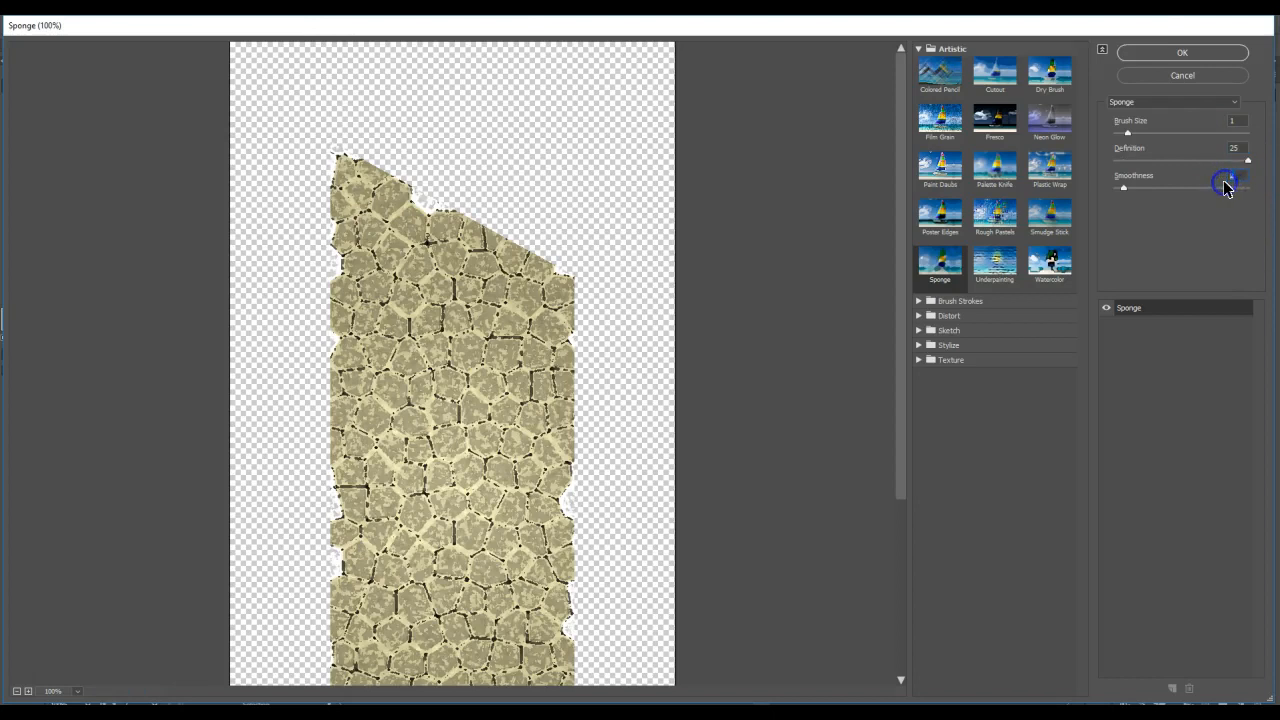
text(9)
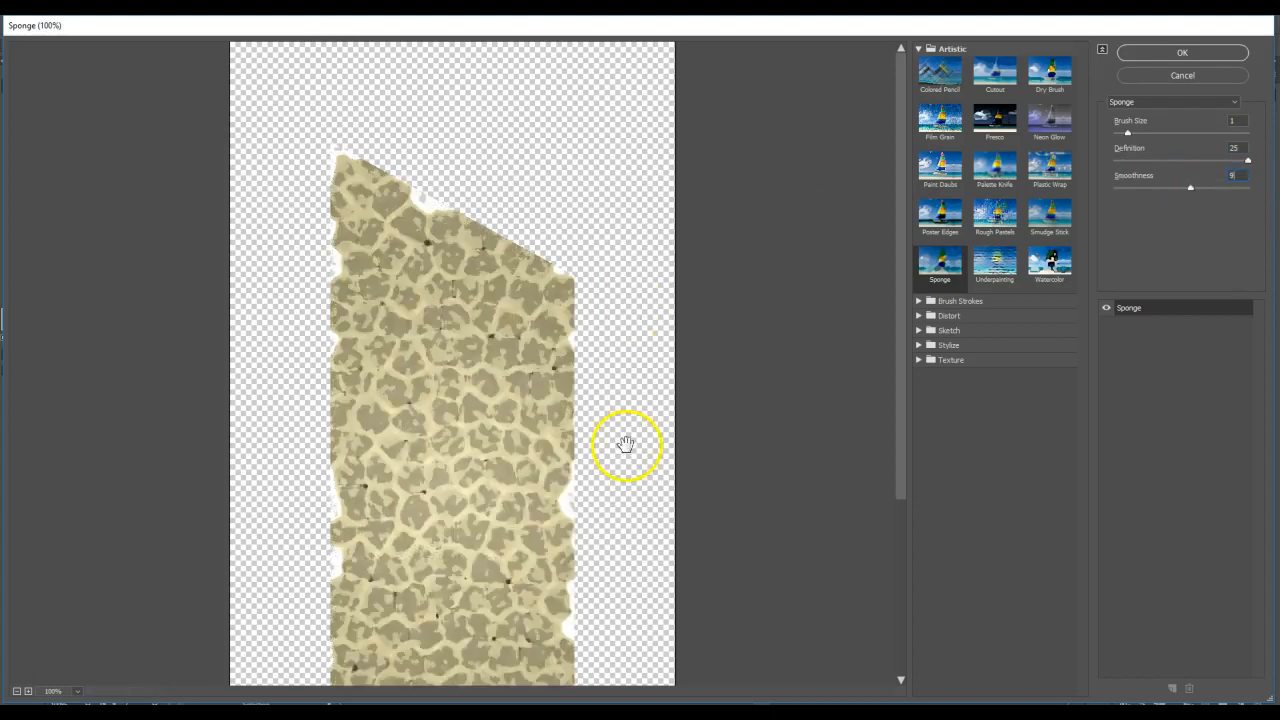
click(1140, 52)
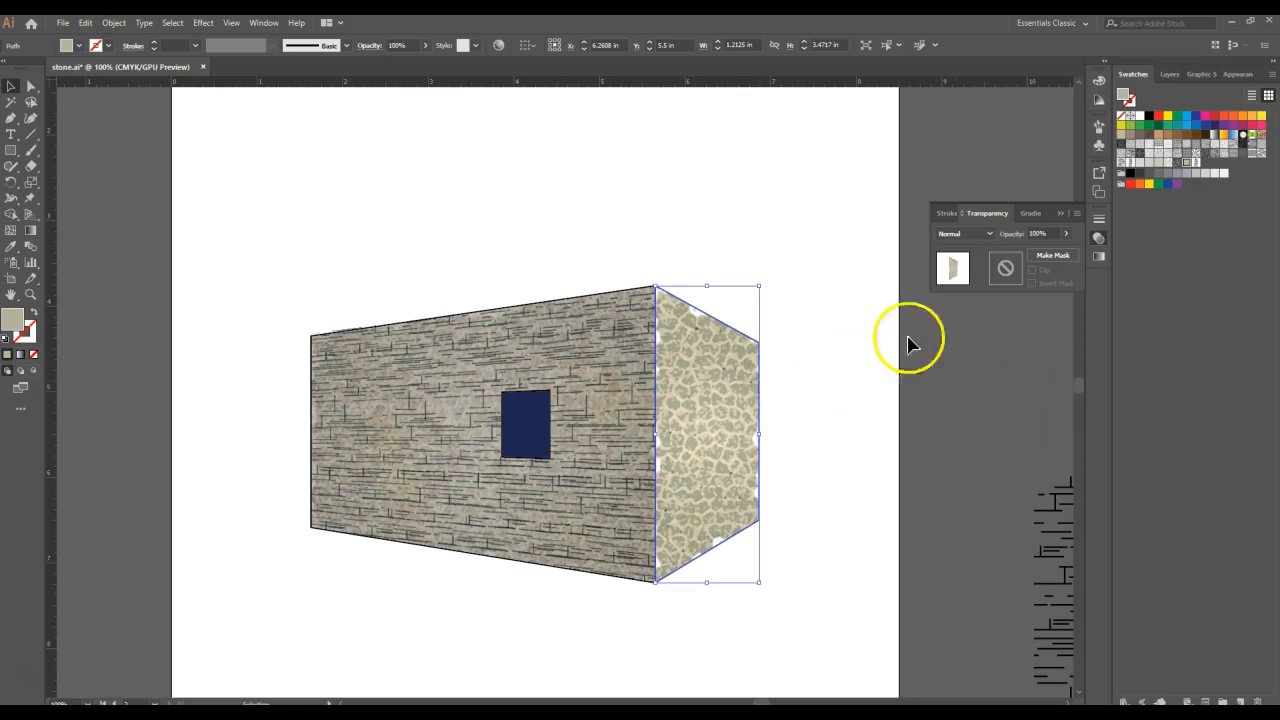
- Duplicate the beige-gray fill in the side wall's appearance attributes
click(1169, 75)
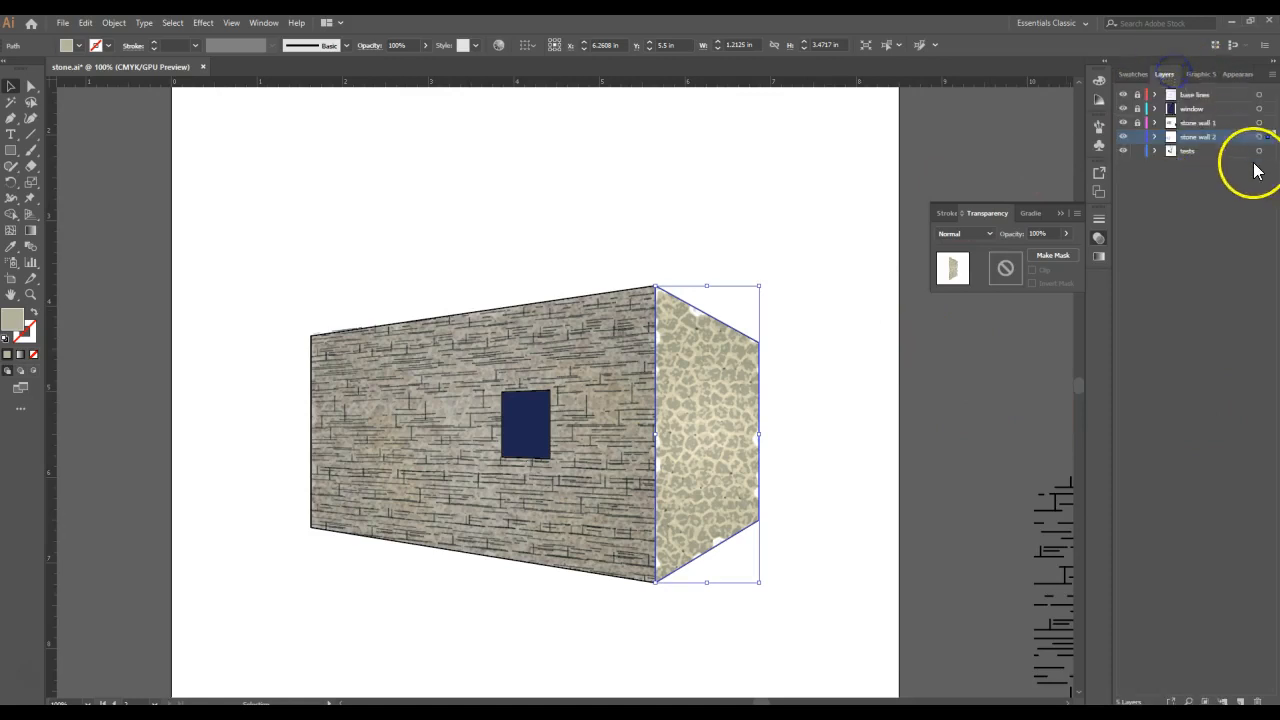
click(1231, 75)
click(1212, 147)
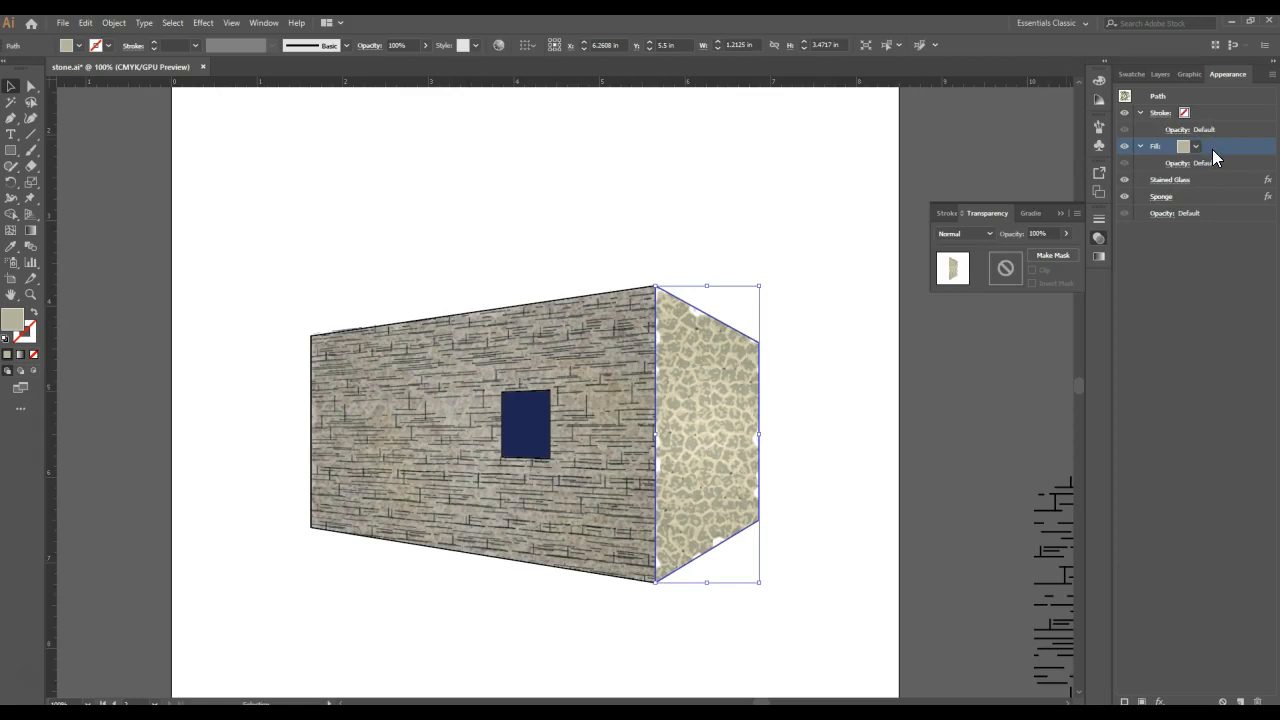
click(1240, 701)
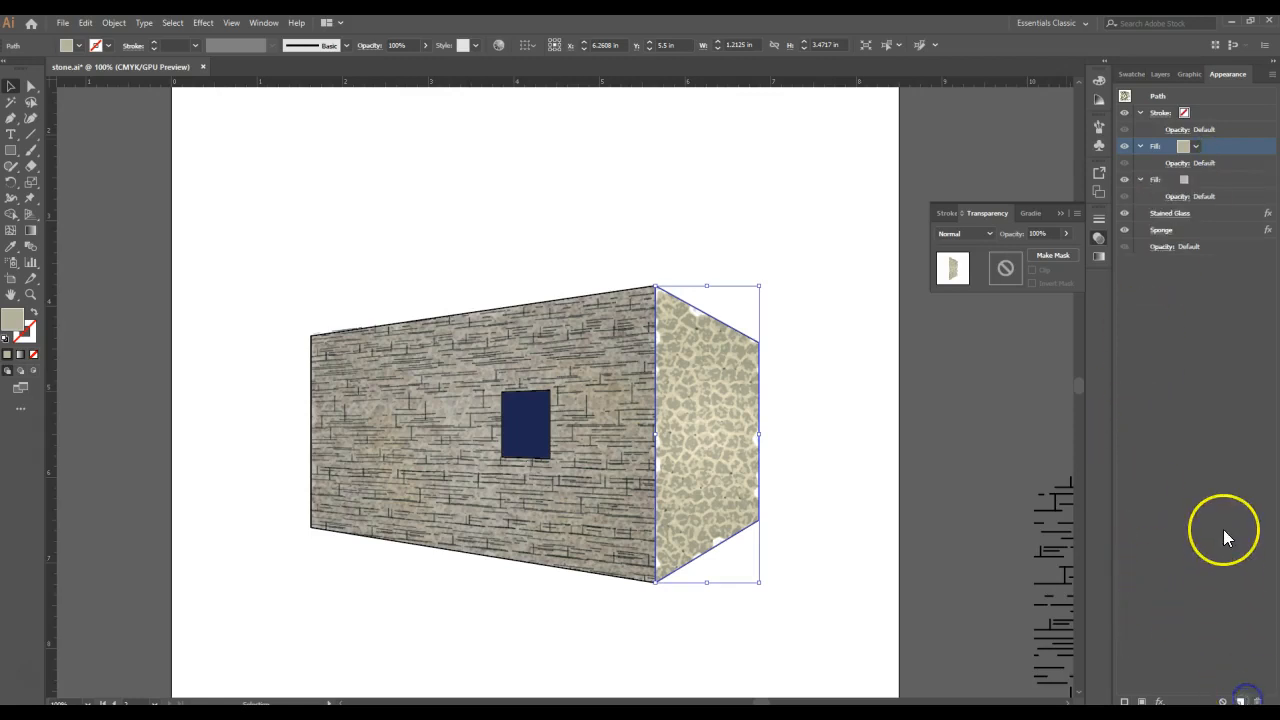
click(1140, 146)
click(1140, 146)
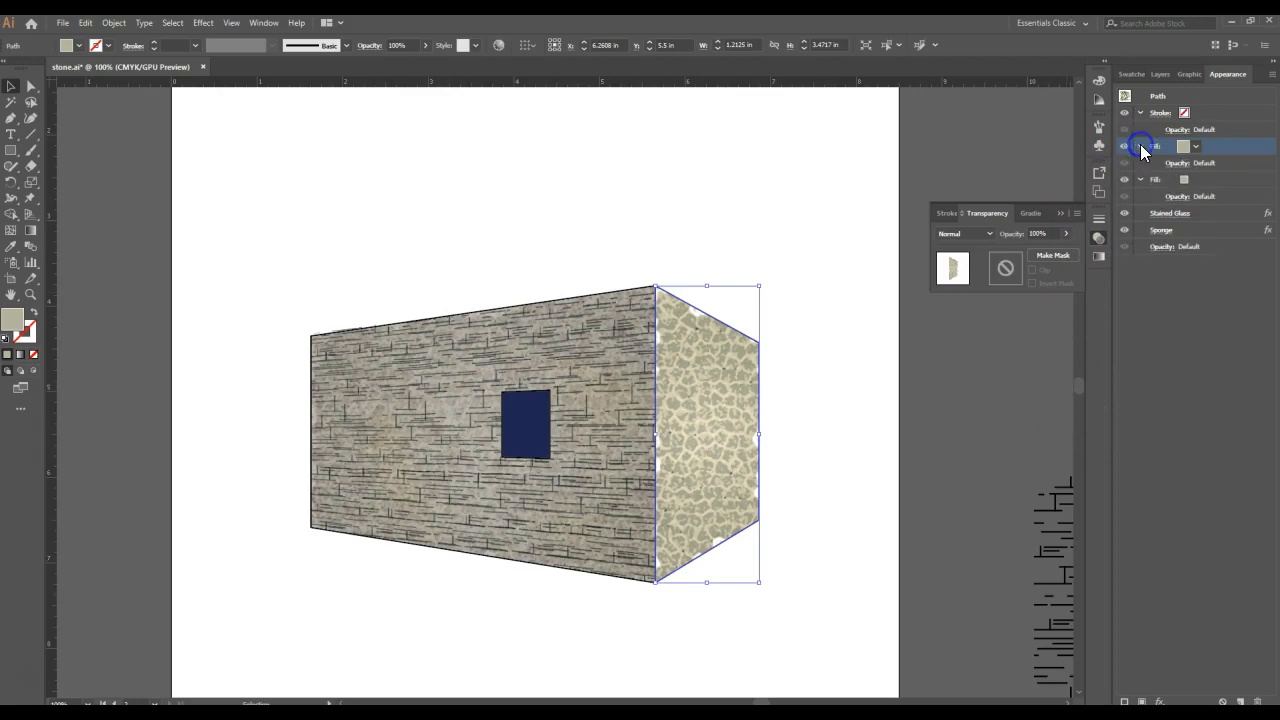
- Move the Stained Glass and Sponge effects onto the side wall's lower fill and delete the plain upper fill
click(1212, 211)
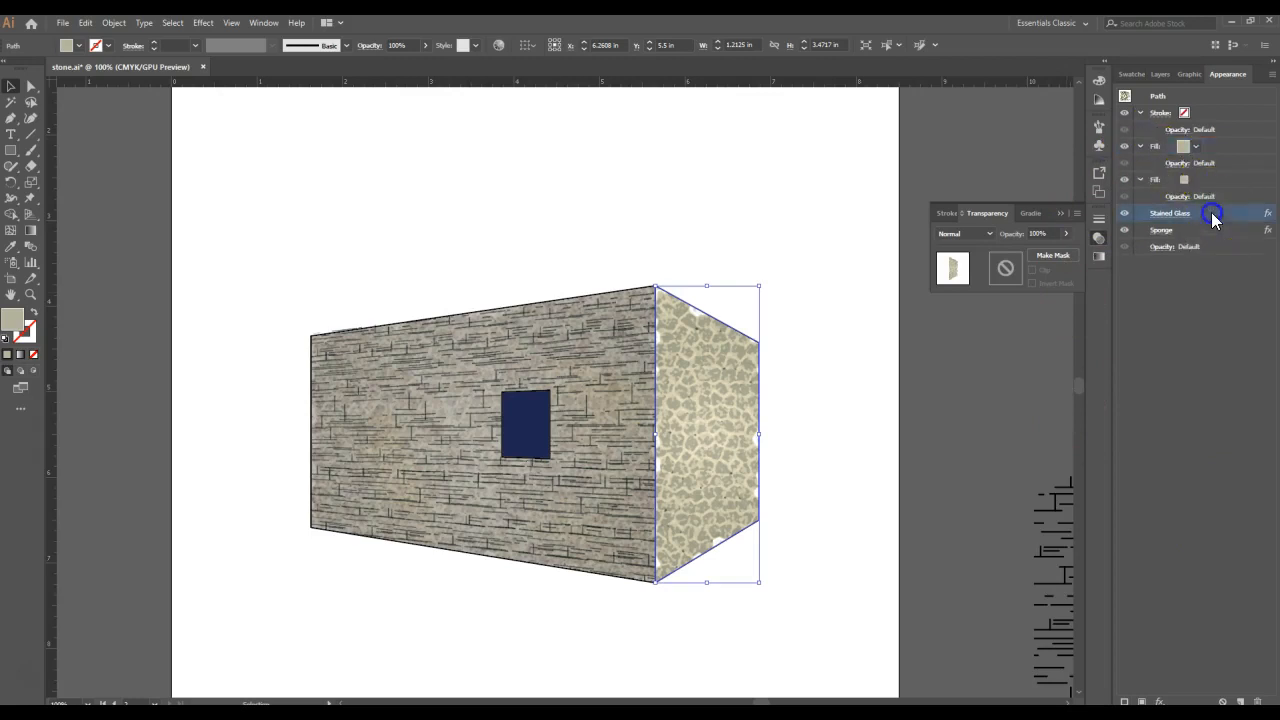
shift+click(1200, 229)
drag(1195, 217, 1202, 185)
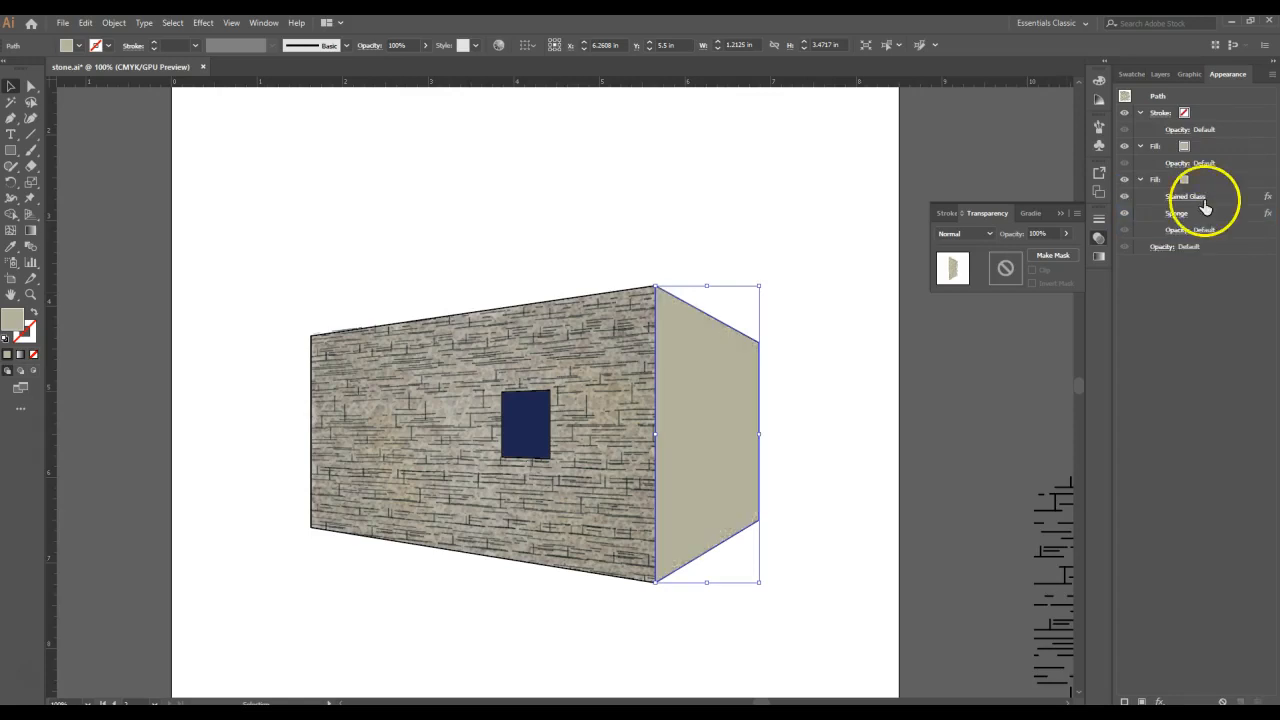
click(1221, 147)
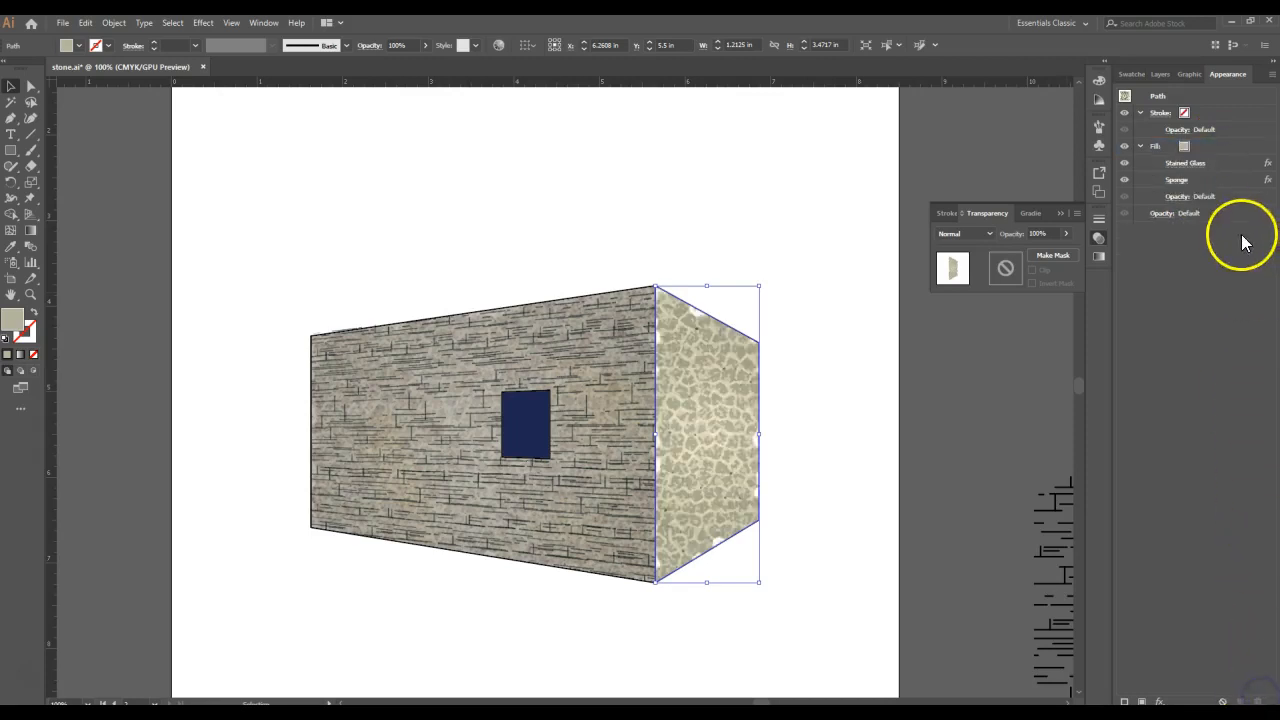
- Duplicate the side wall's fill together with its Stained Glass and Sponge effects
click(1214, 161)
click(1210, 149)
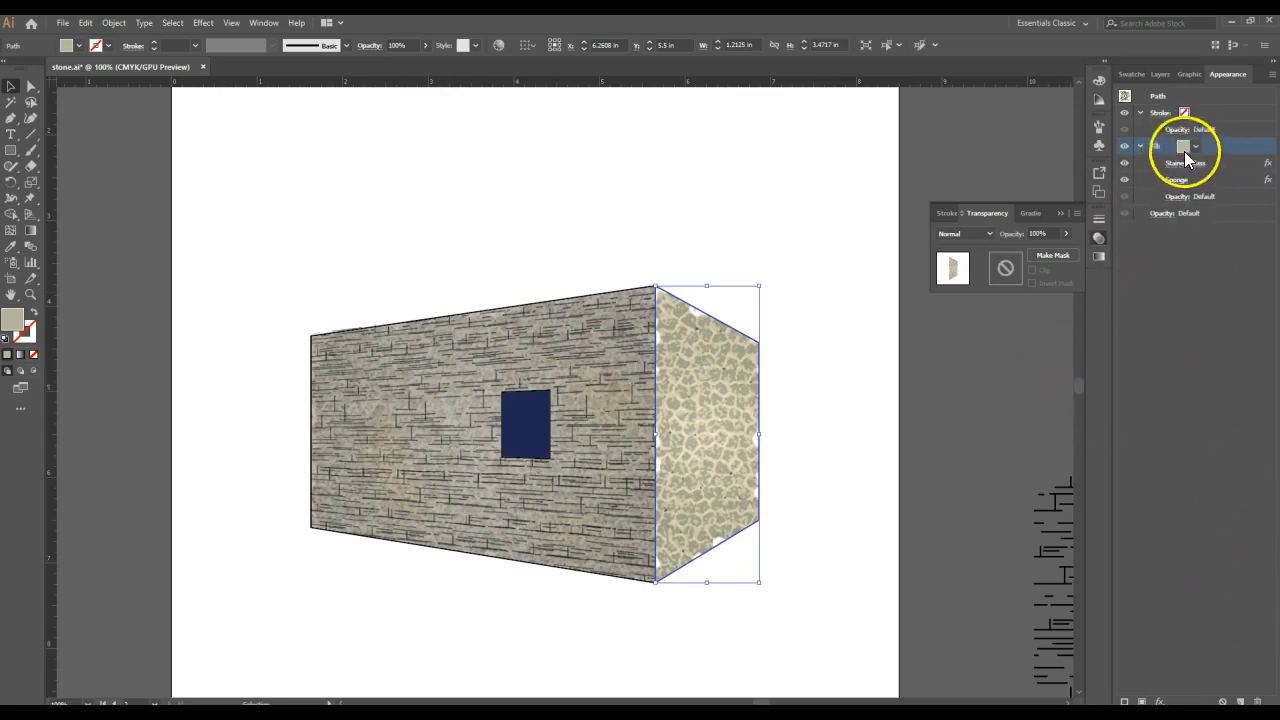
click(1240, 702)
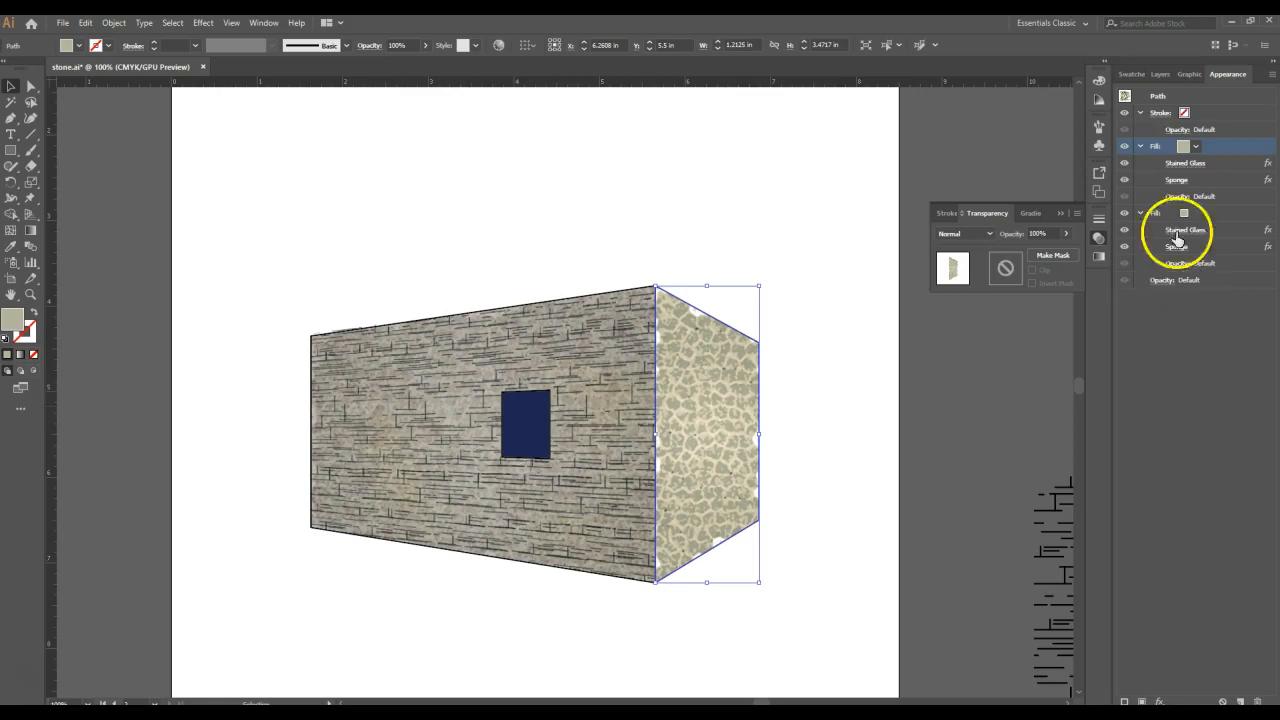
- Set the Stained Glass cell size to 12 on the side wall's upper fill, leaving its Sponge settings as they are
click(1185, 164)
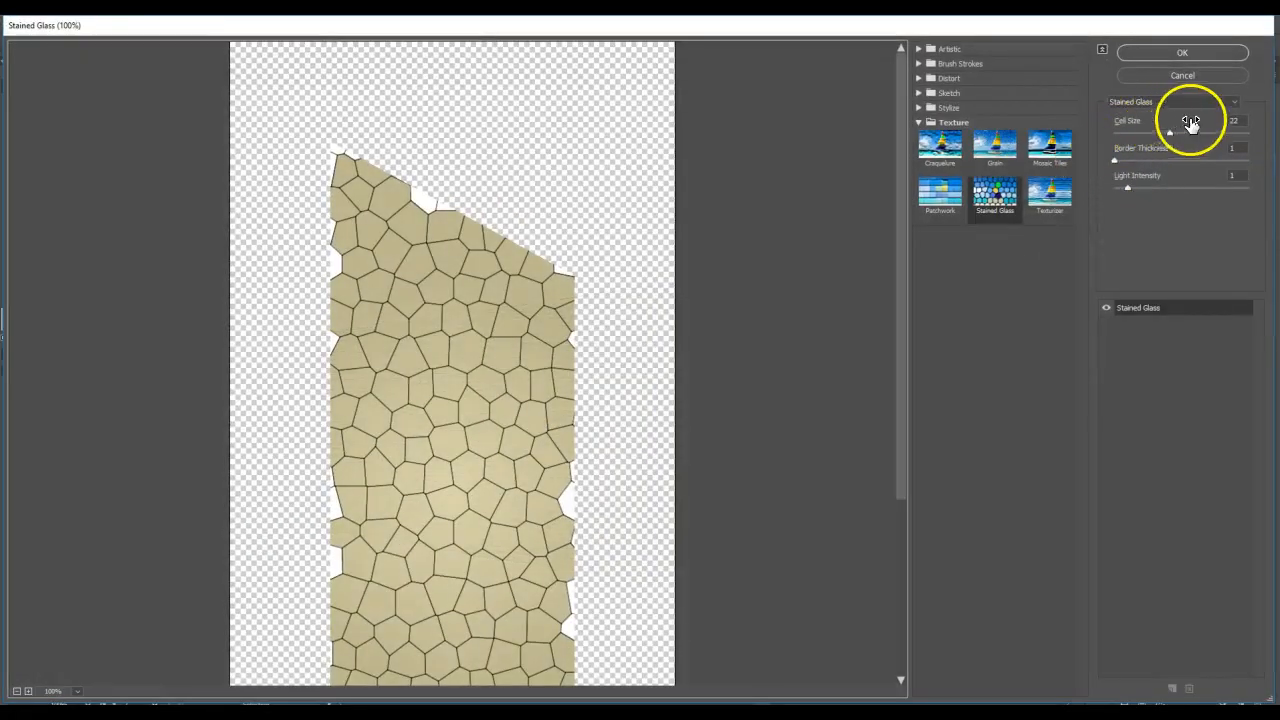
drag(1241, 120, 1211, 129)
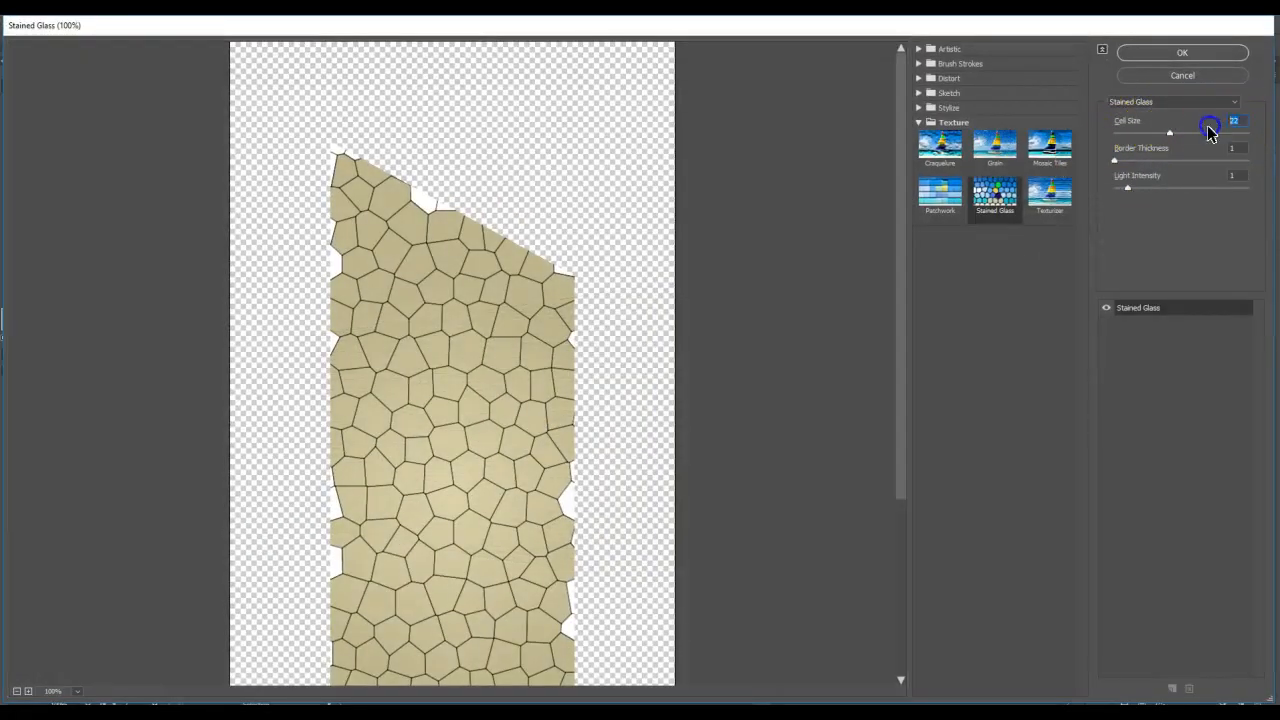
text(12)
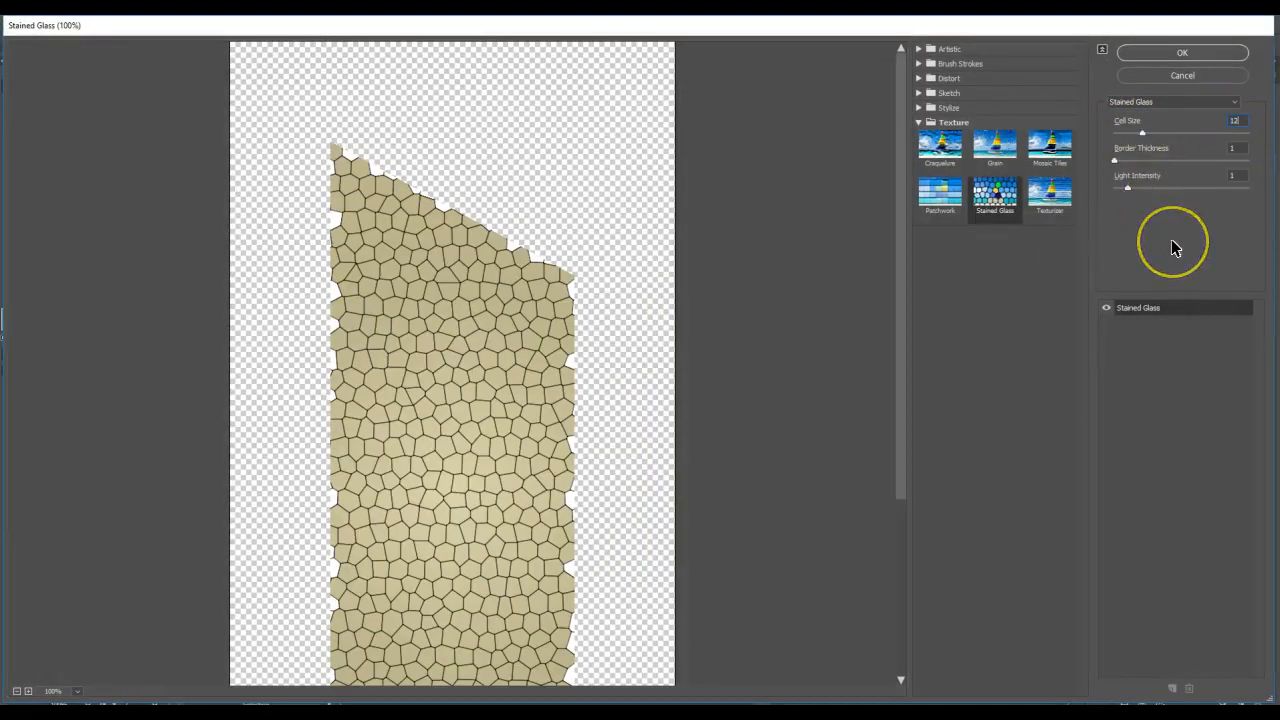
click(1211, 52)
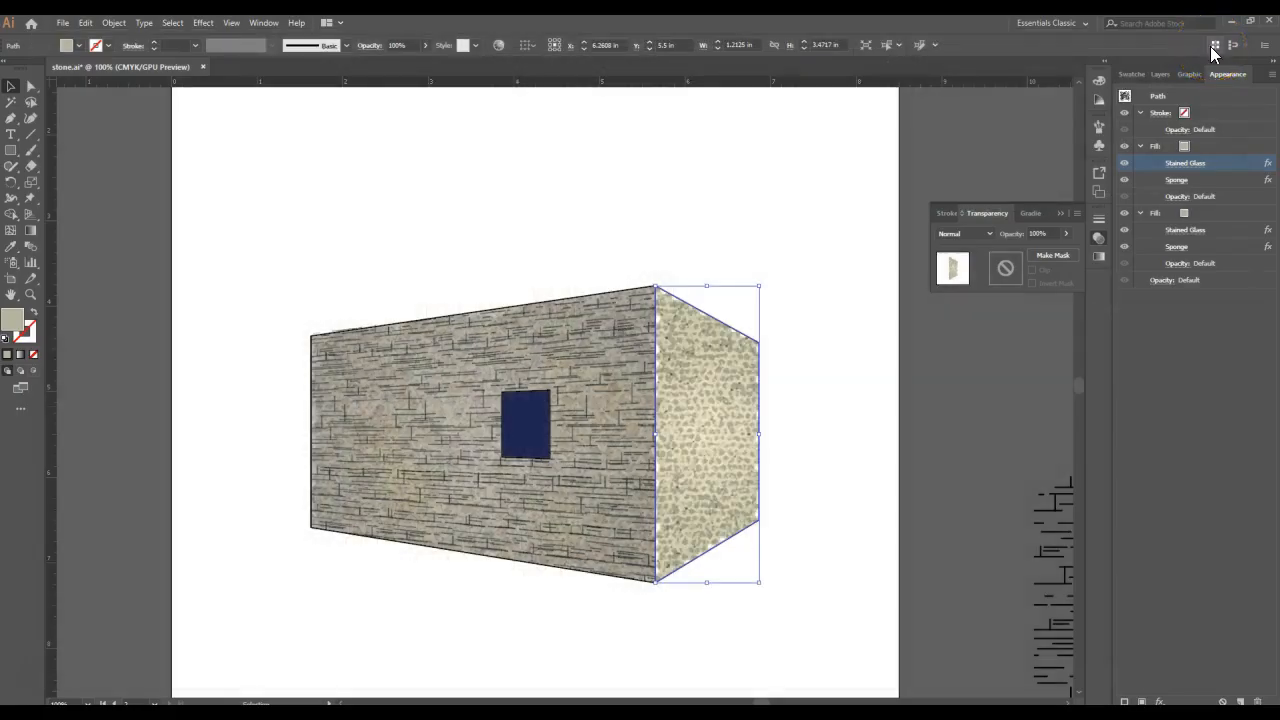
click(1176, 180)
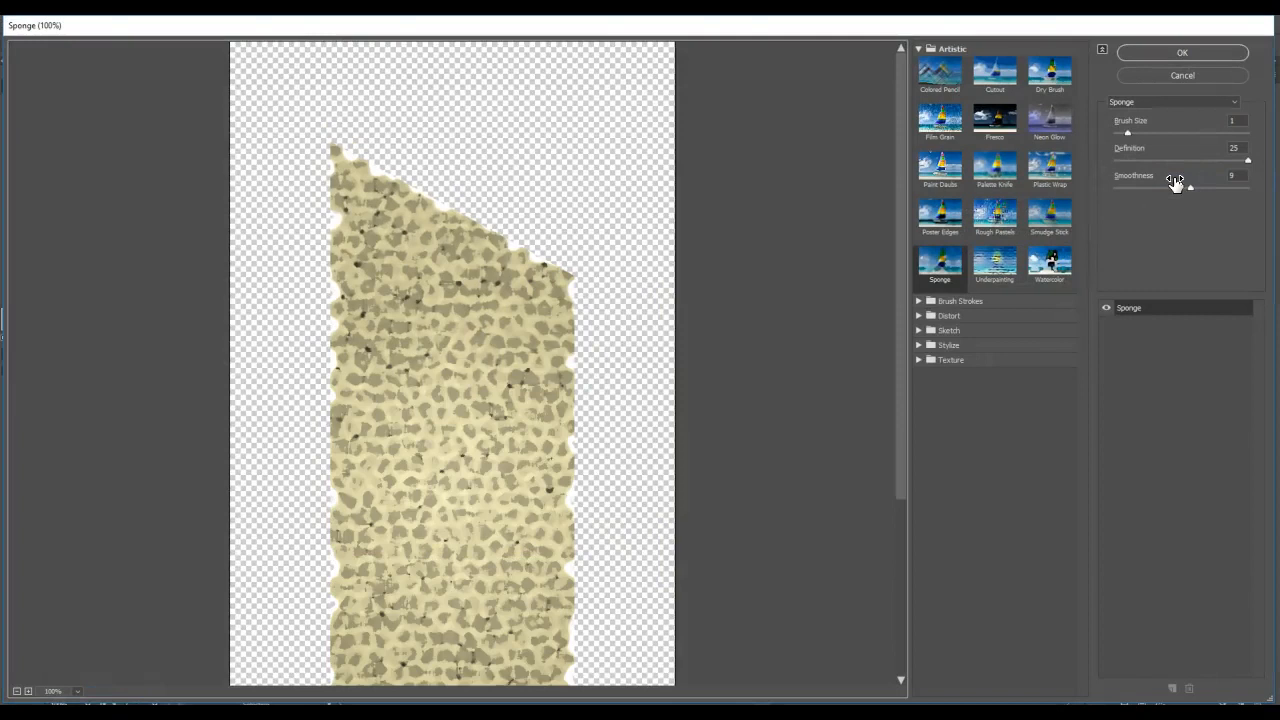
click(1147, 77)
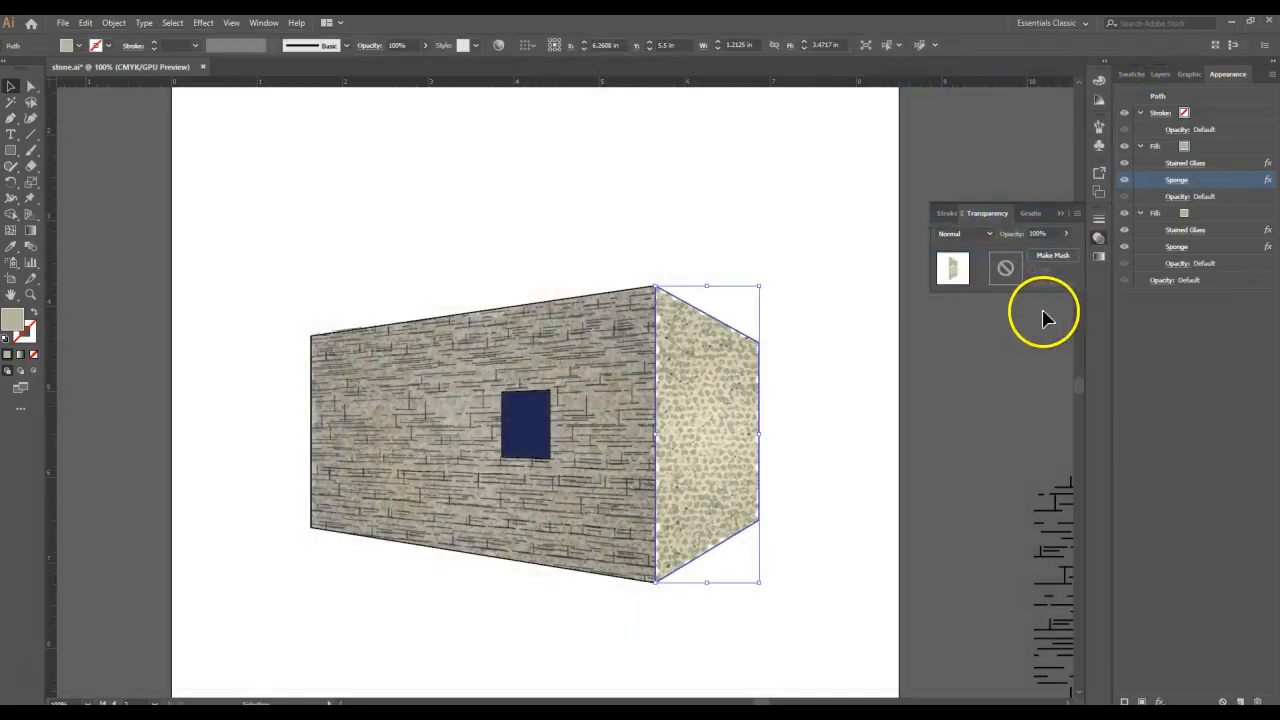
- Set the side wall's upper fill to the Darken blending mode at 53% opacity
click(1168, 197)
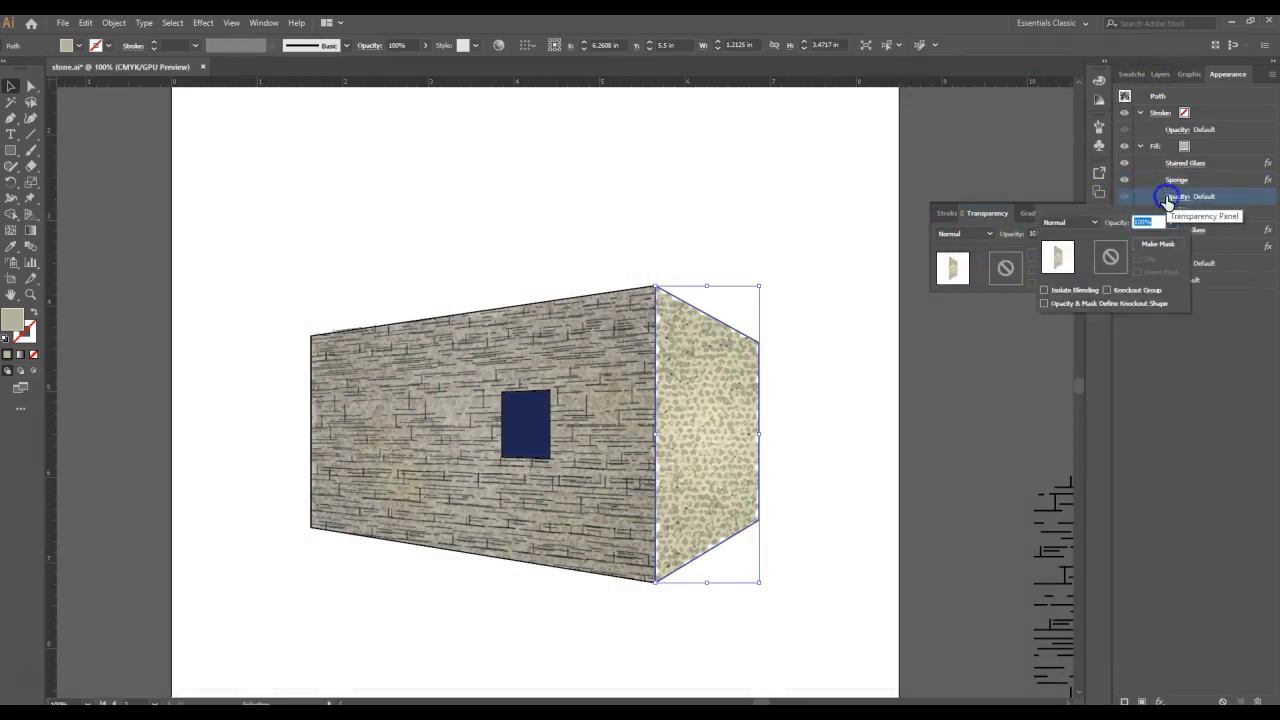
click(1092, 223)
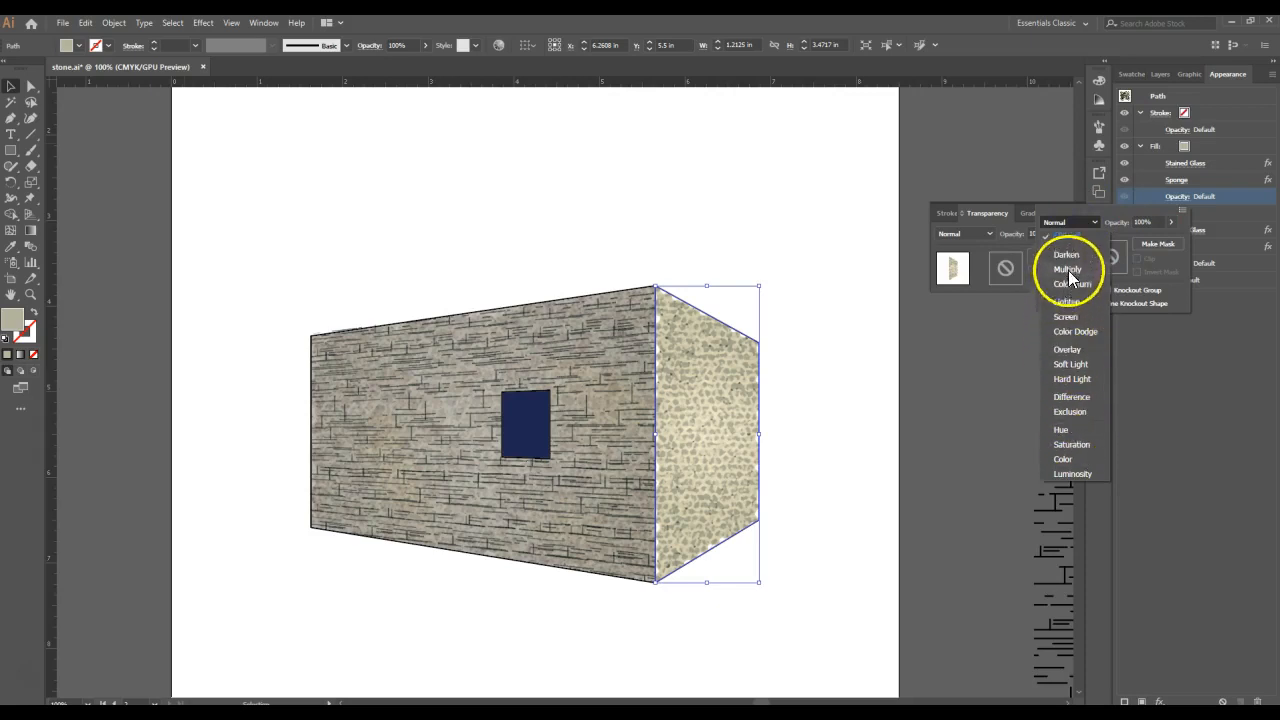
click(1071, 255)
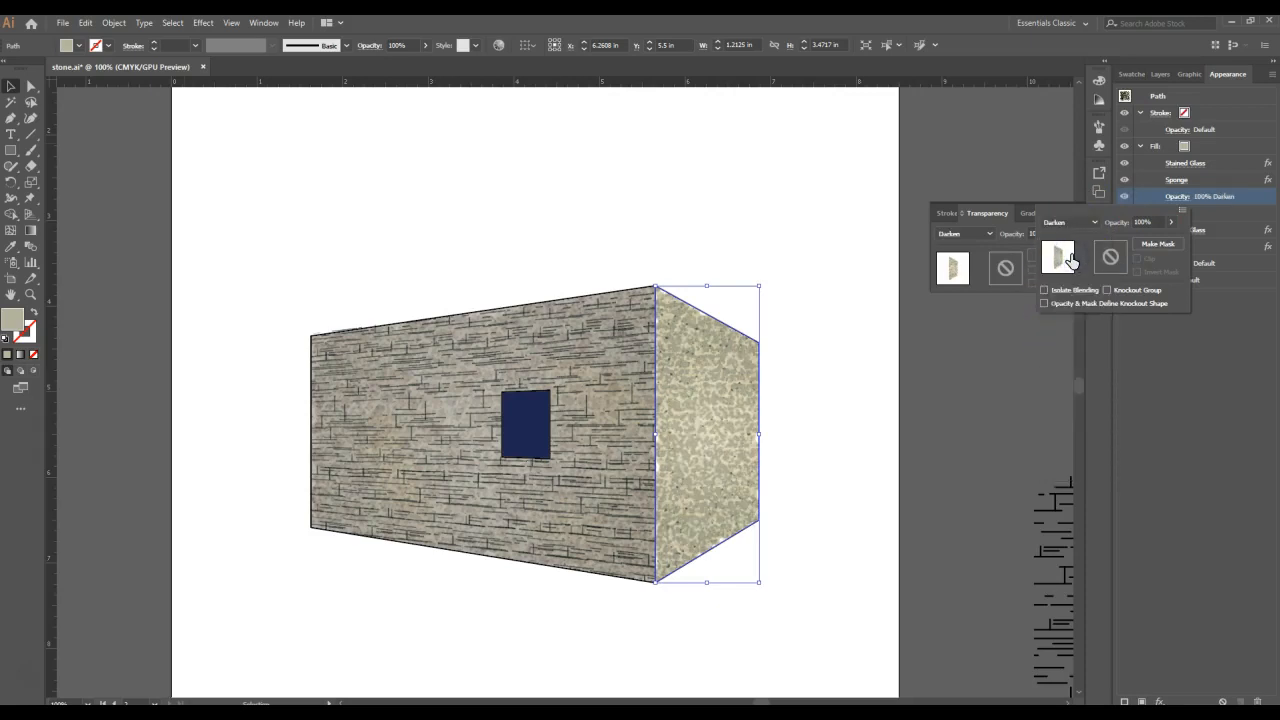
click(1119, 221)
click(1169, 220)
click(882, 430)
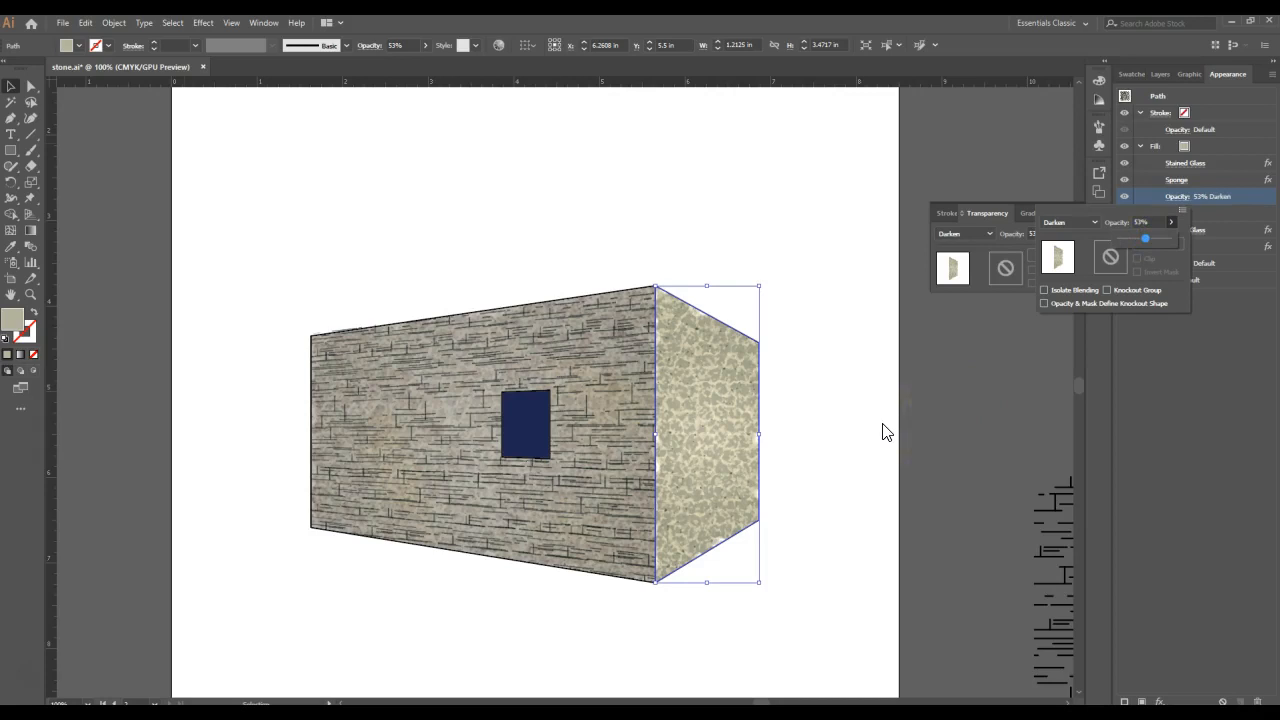
click(1049, 390)
click(1196, 355)
- Duplicate the side wall's lower fill together with its Stained Glass and Sponge effects
click(1223, 146)
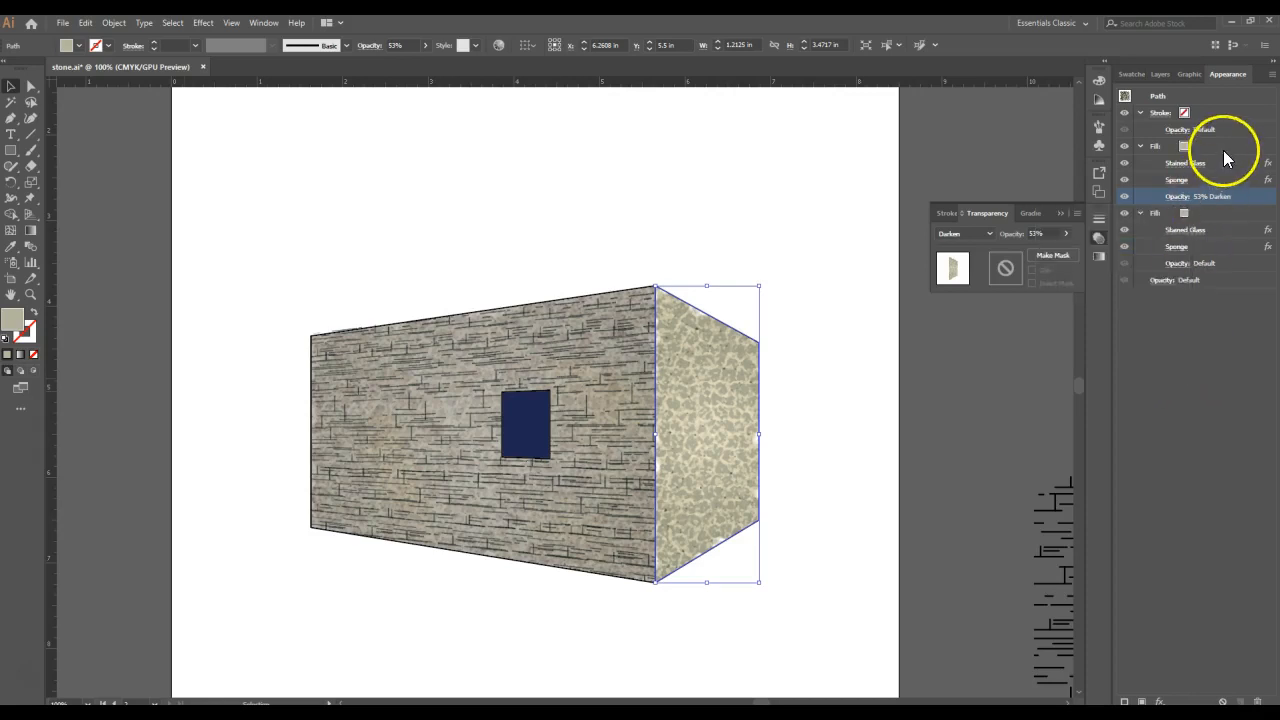
click(1216, 214)
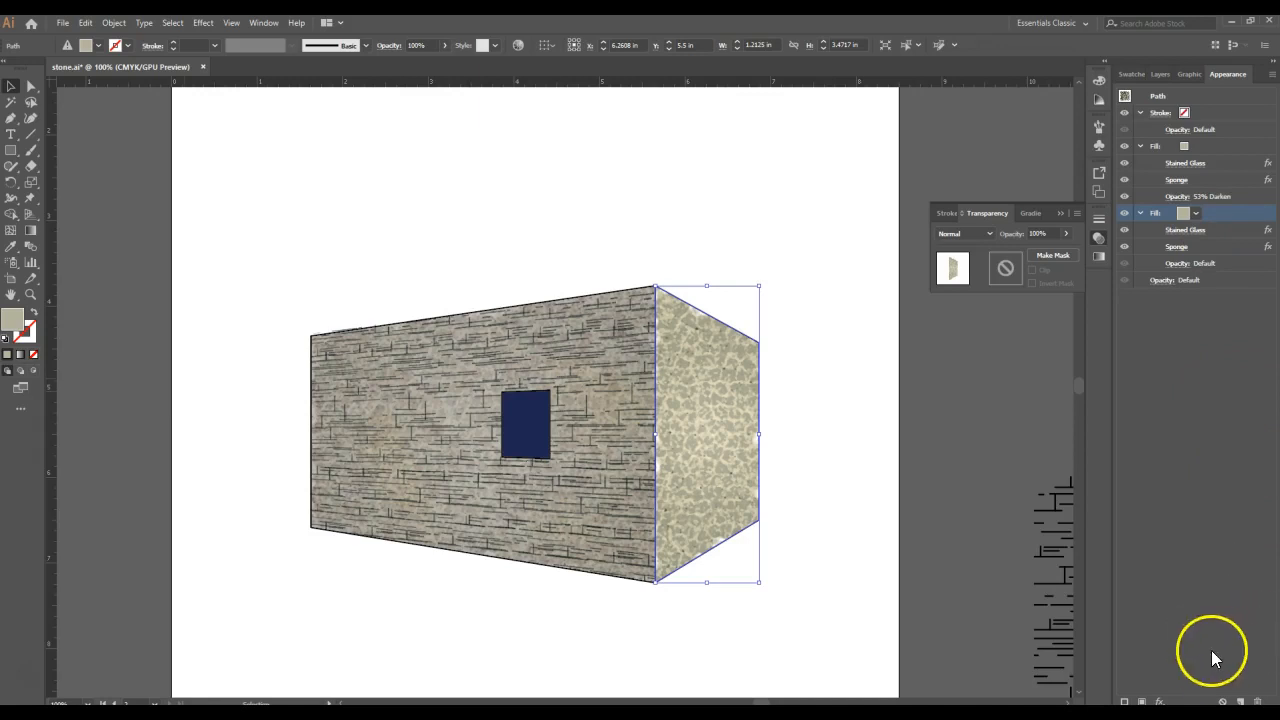
click(1240, 702)
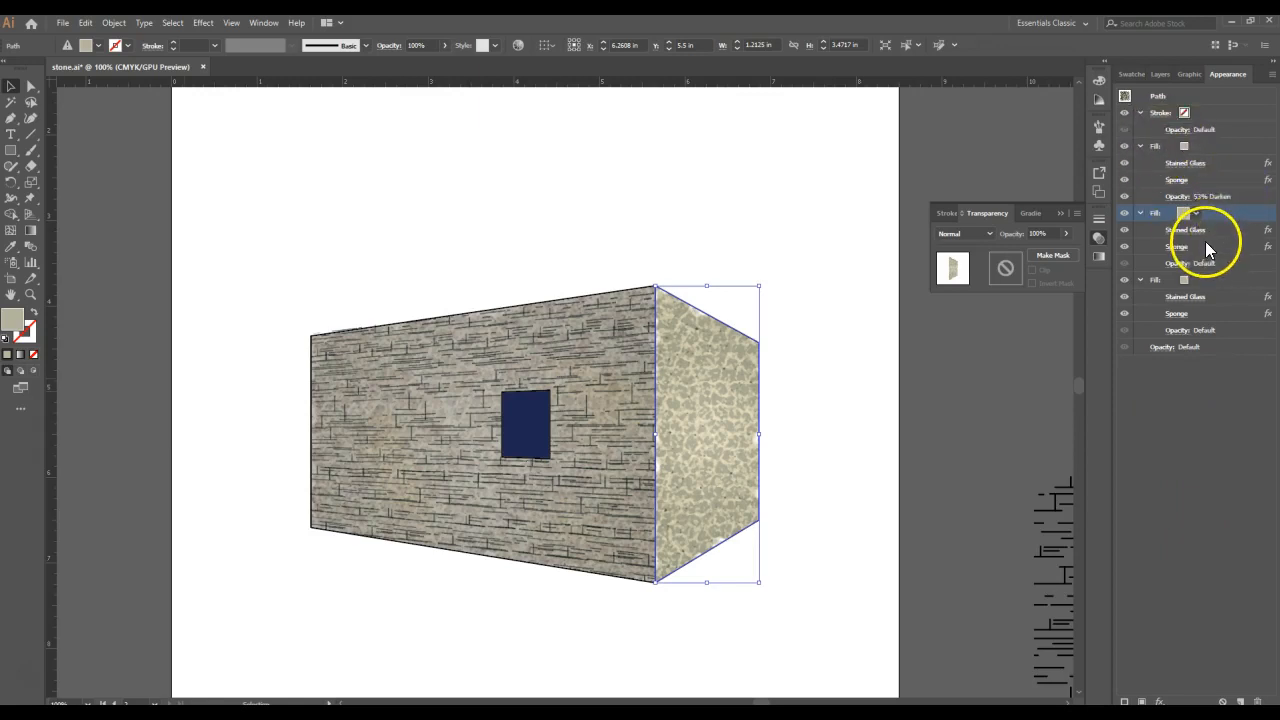
- Apply a Clumped Grain effect with intensity 66 and contrast 5 to the side wall's middle fill and place it above Stained Glass
click(203, 22)
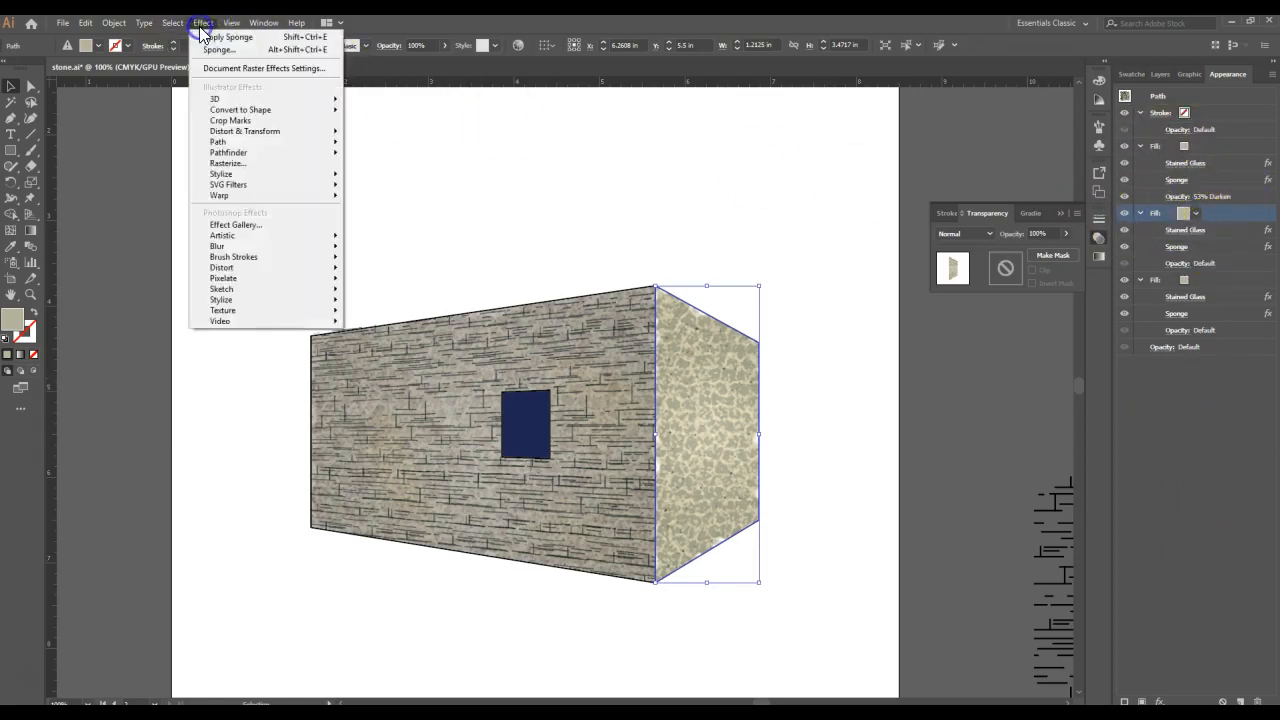
click(260, 311)
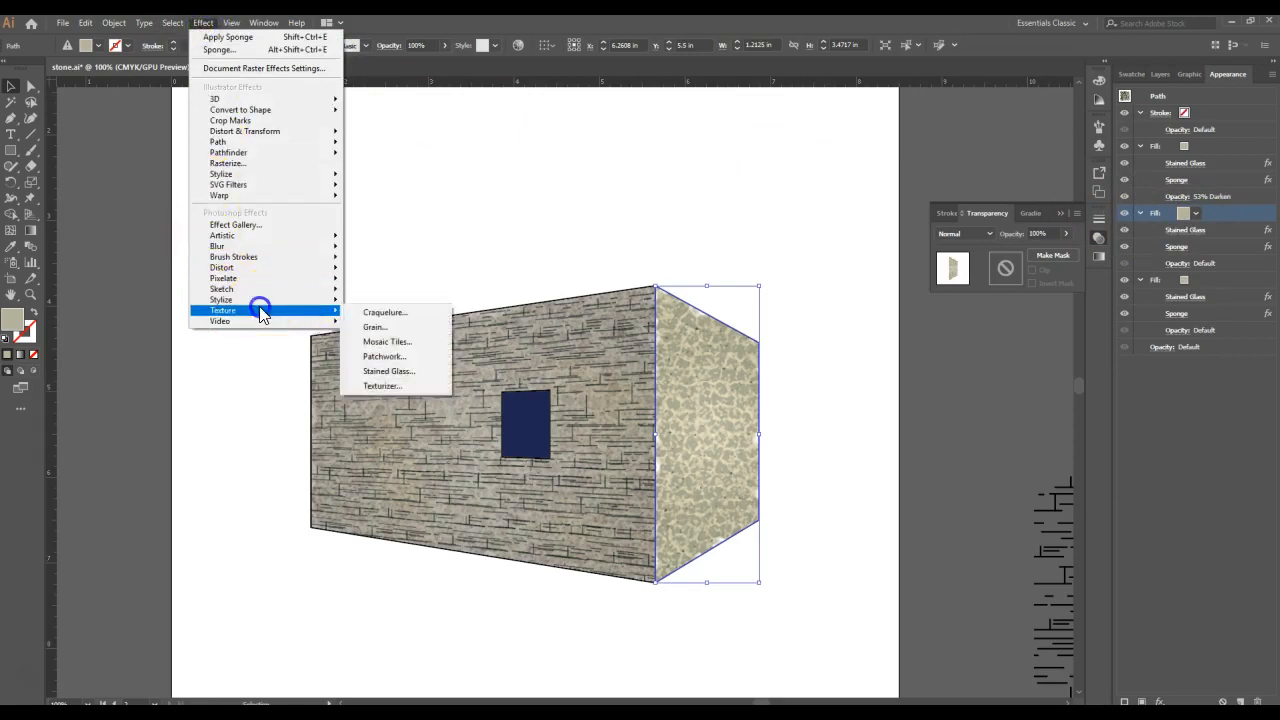
click(423, 330)
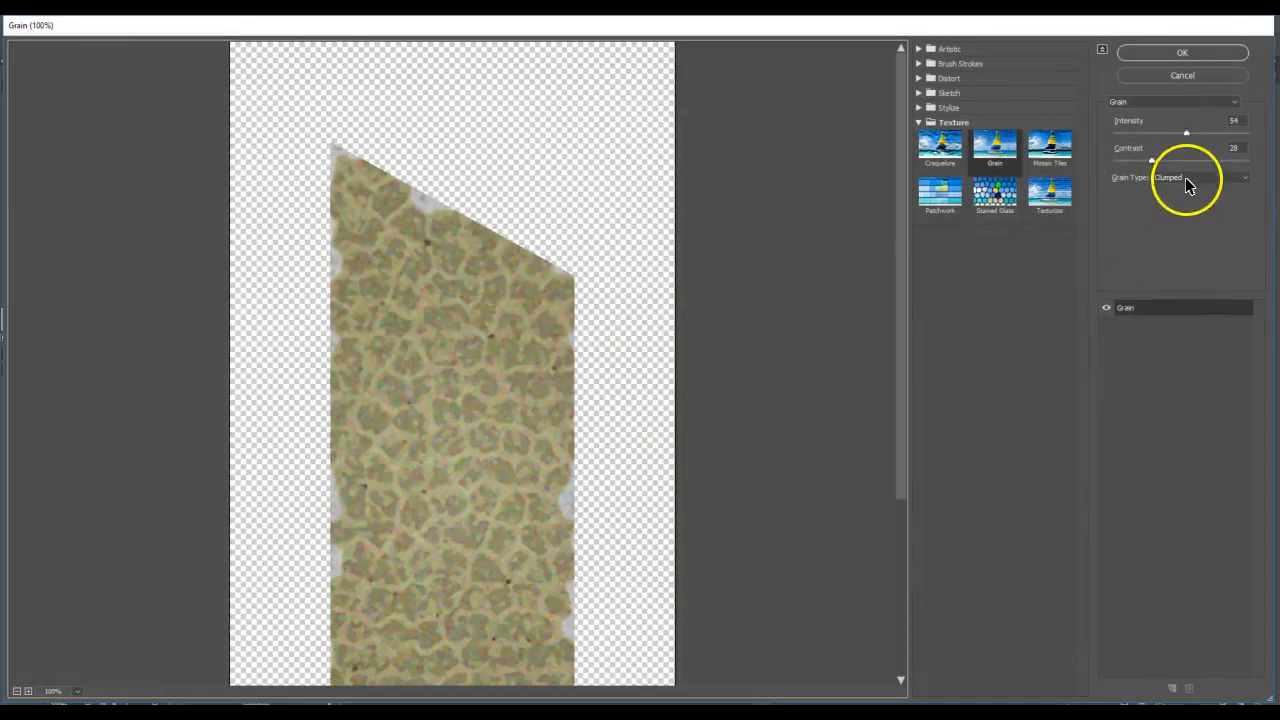
click(1185, 177)
click(1180, 222)
click(1222, 122)
text(66)
drag(1246, 147, 1206, 153)
text(5)
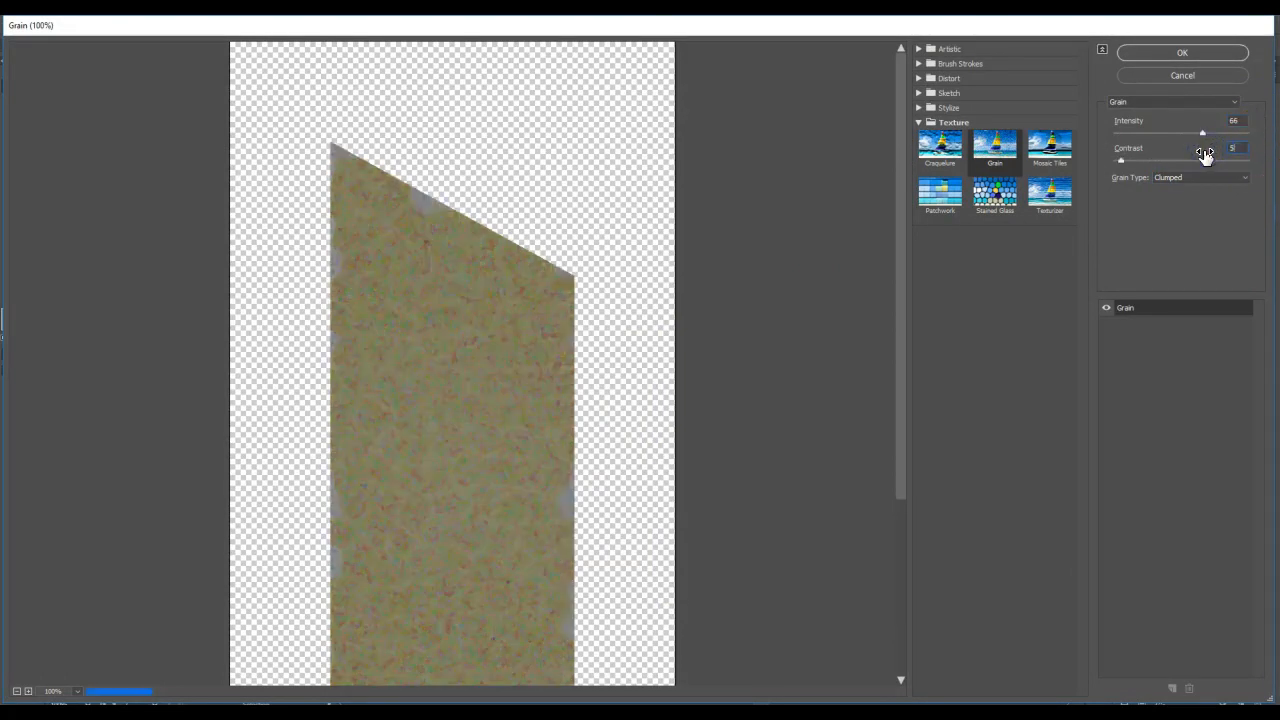
click(1184, 52)
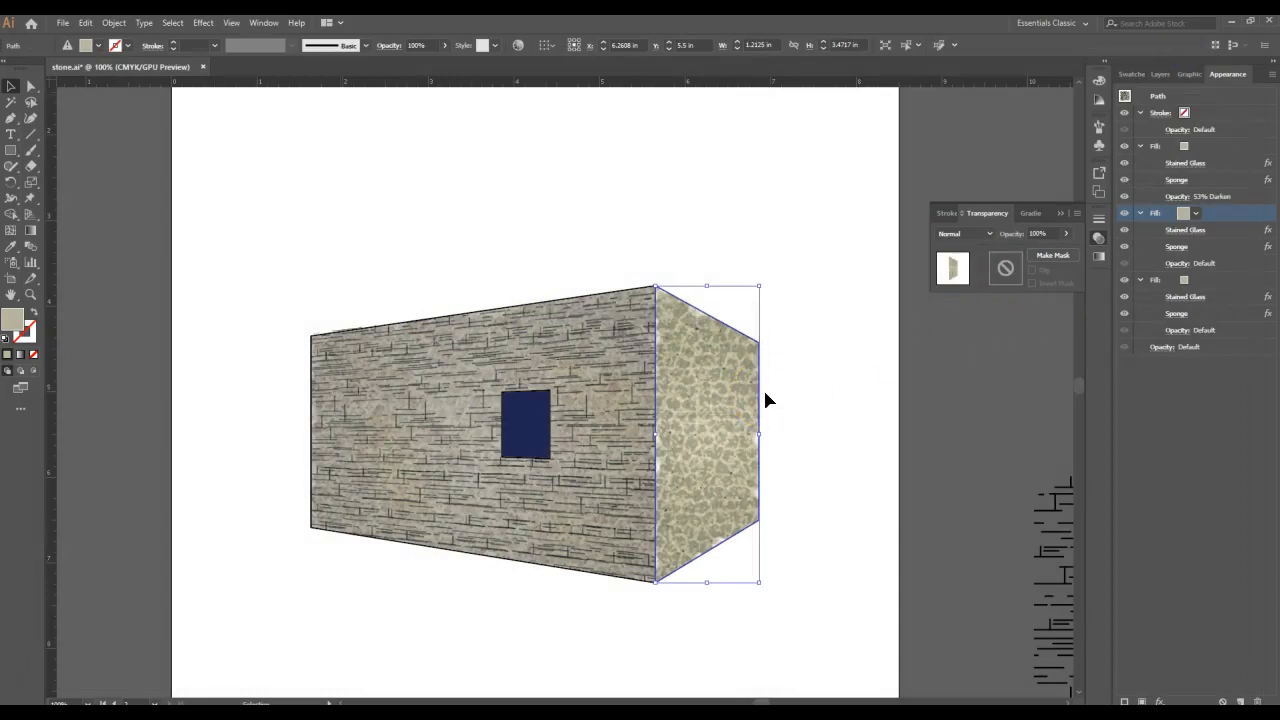
drag(1216, 260, 1215, 227)
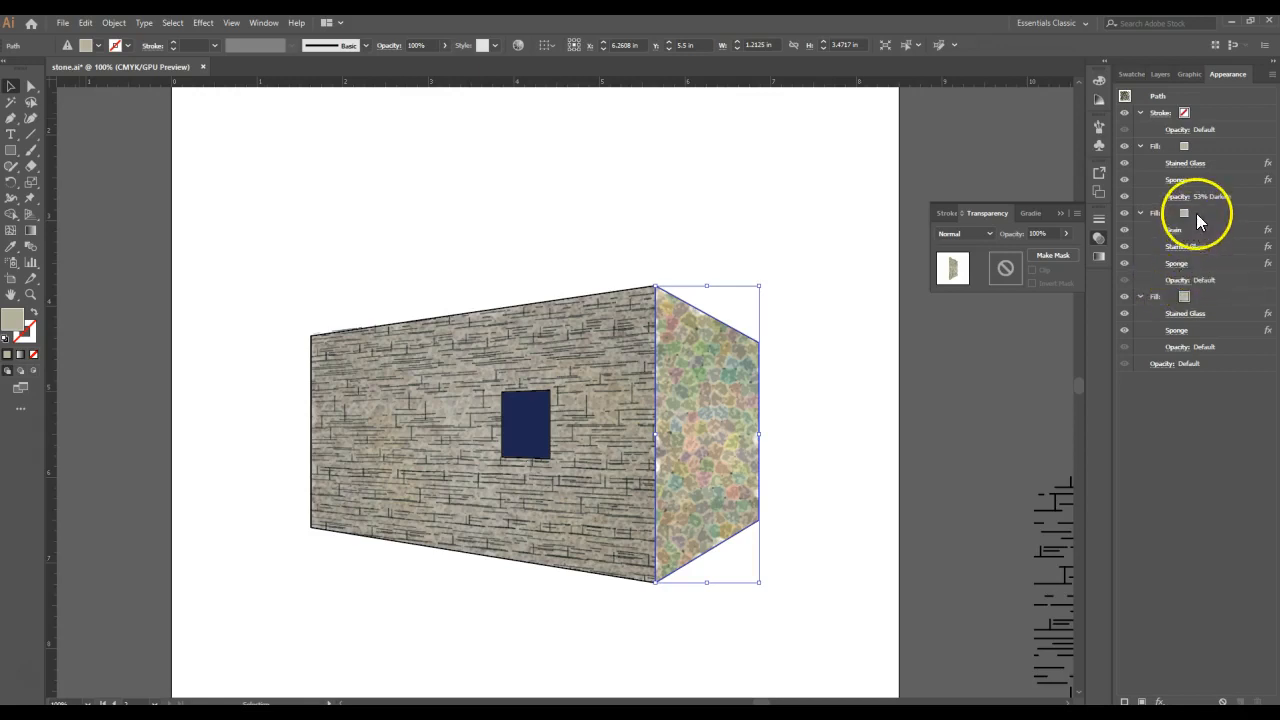
- Set the opacity of the side wall's middle fill to 32%
click(1176, 281)
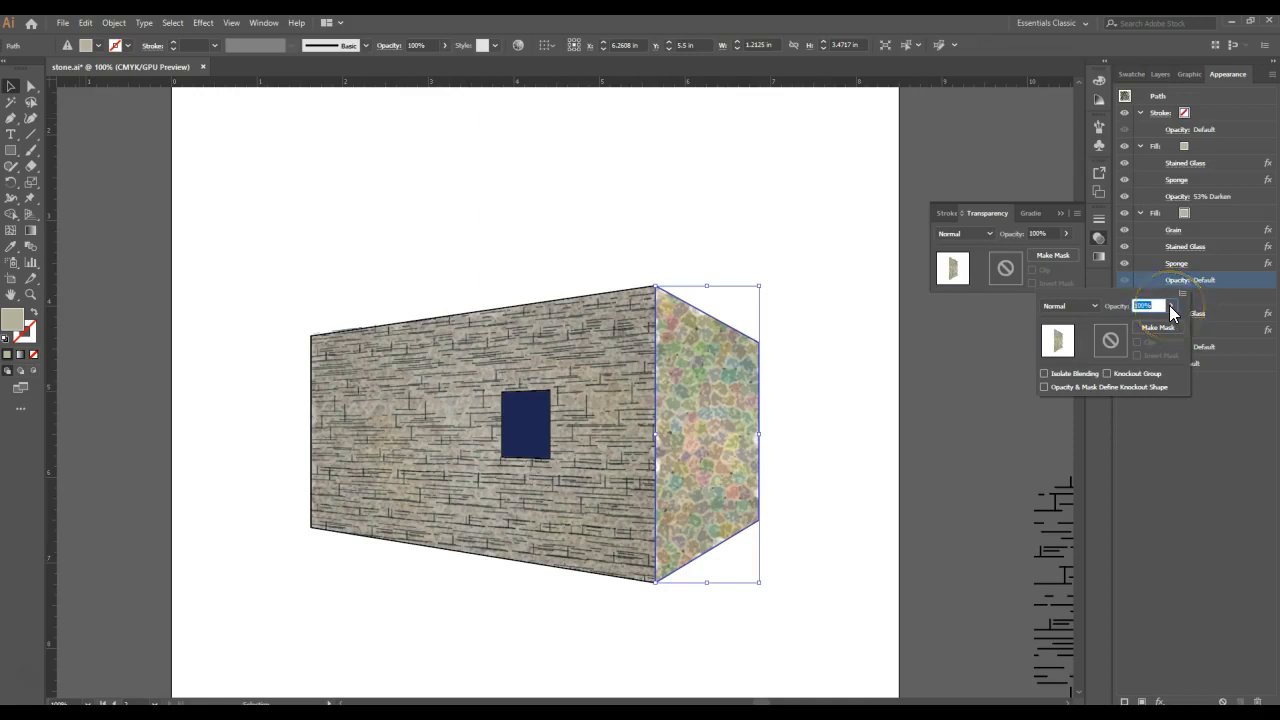
click(1169, 305)
drag(1140, 327, 1135, 323)
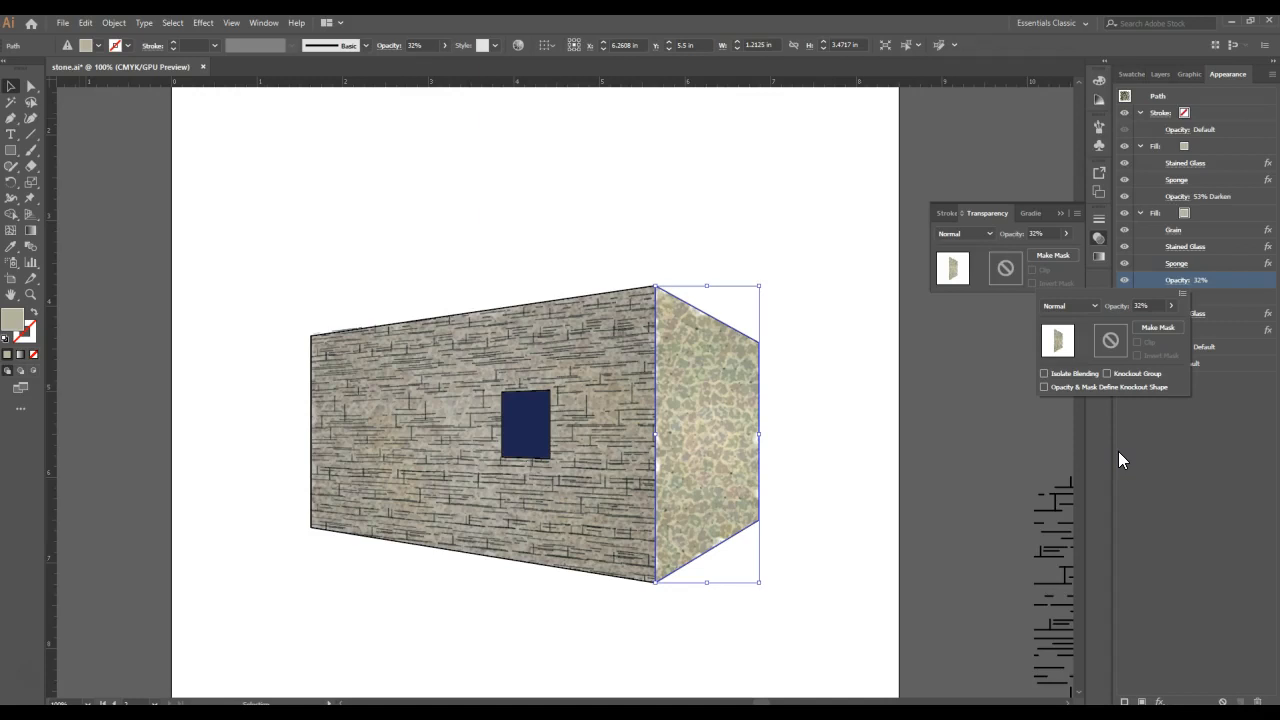
key(Escape)
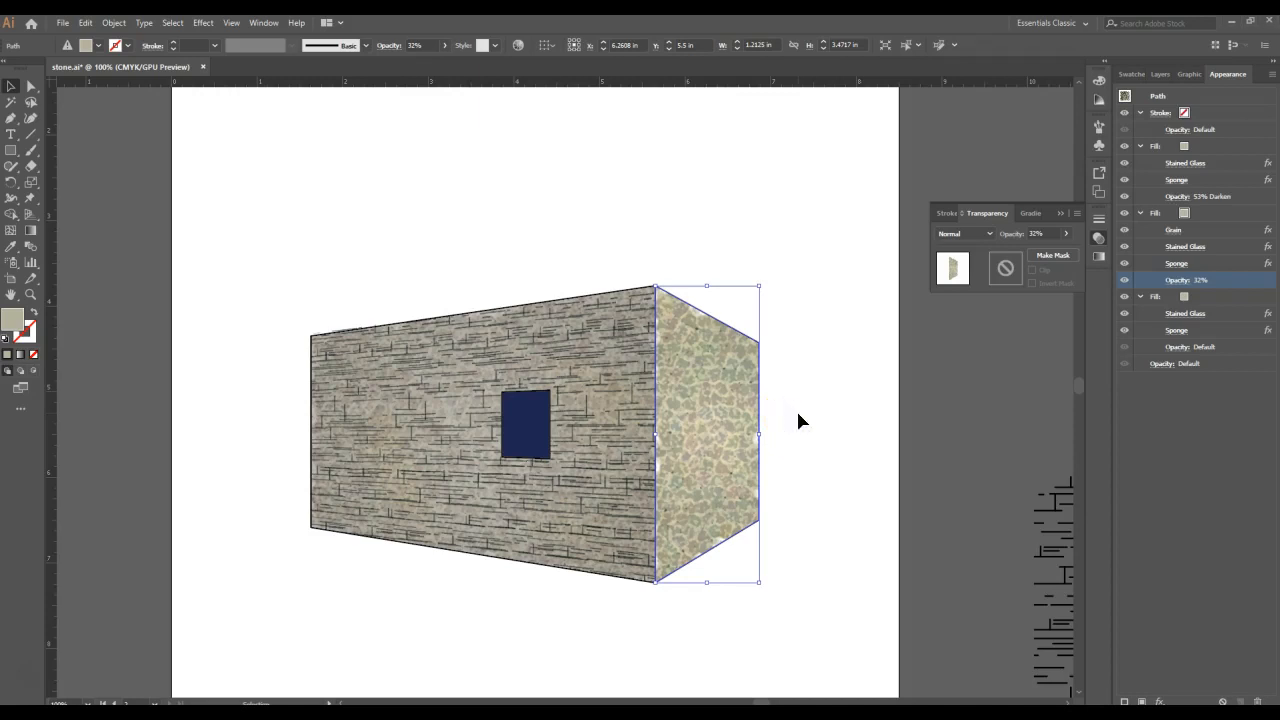
click(836, 289)
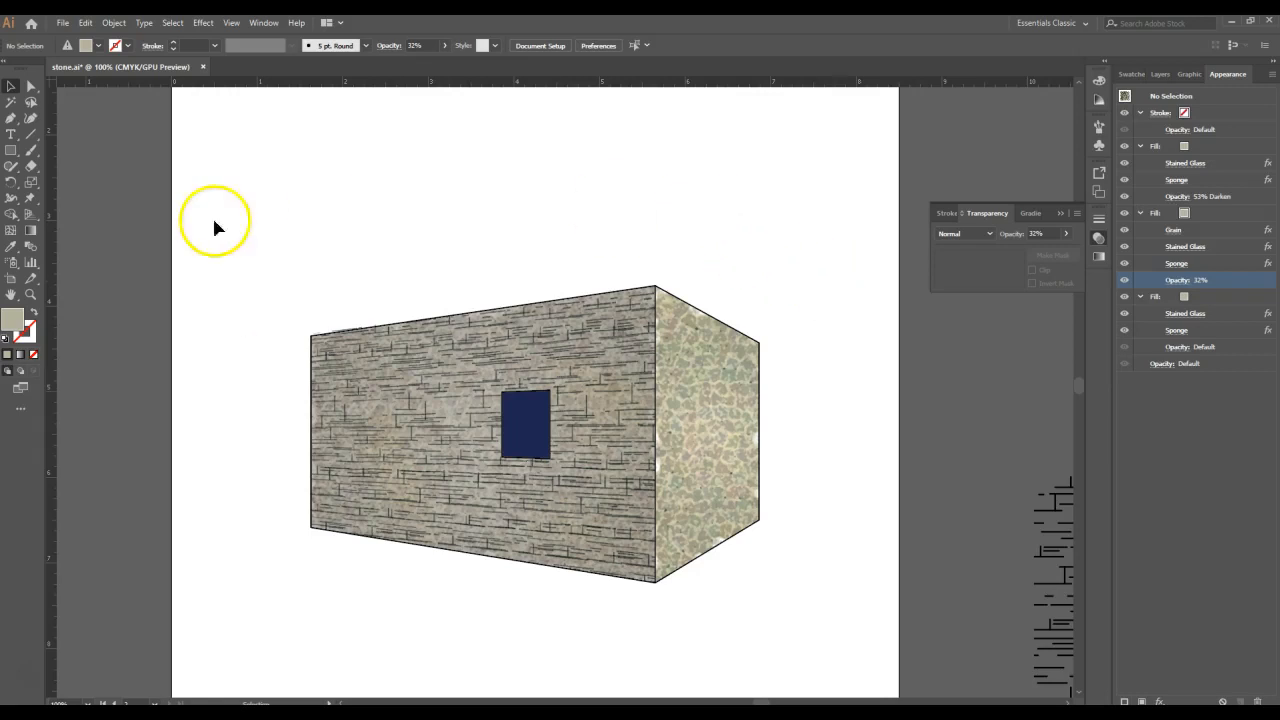
double_click(10, 321)
drag(343, 374, 299, 437)
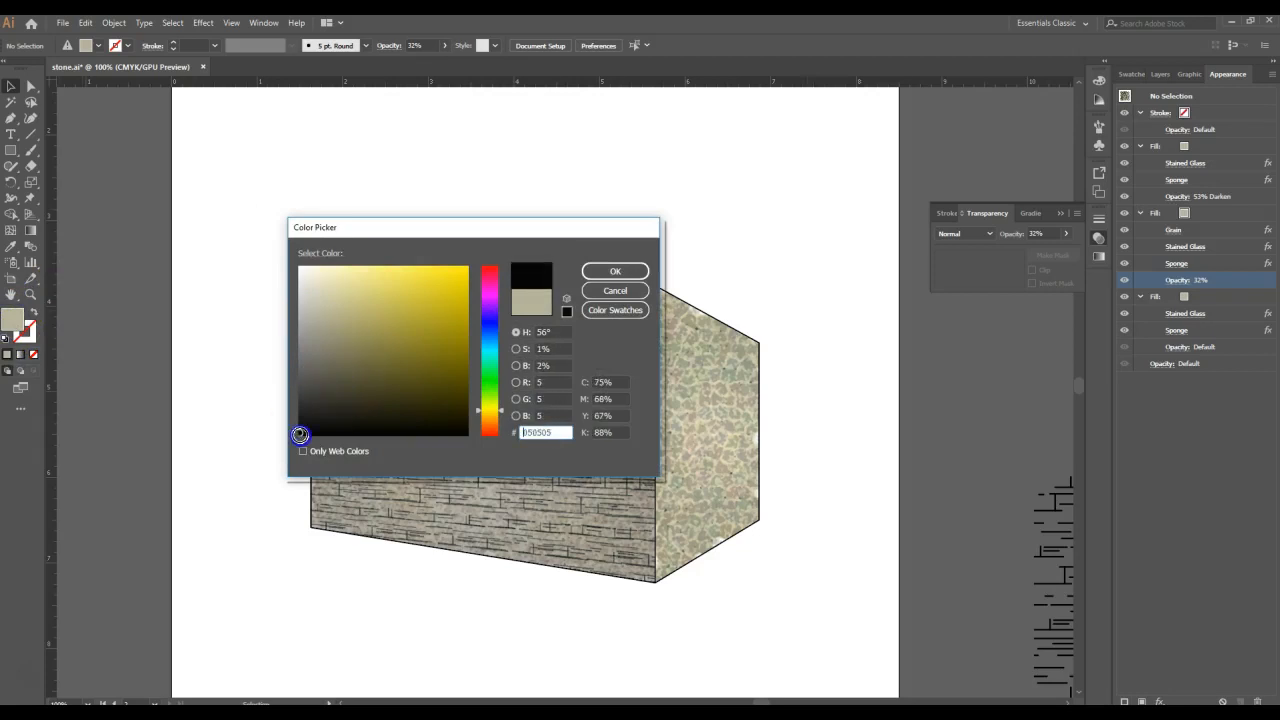
click(613, 268)
click(613, 268)
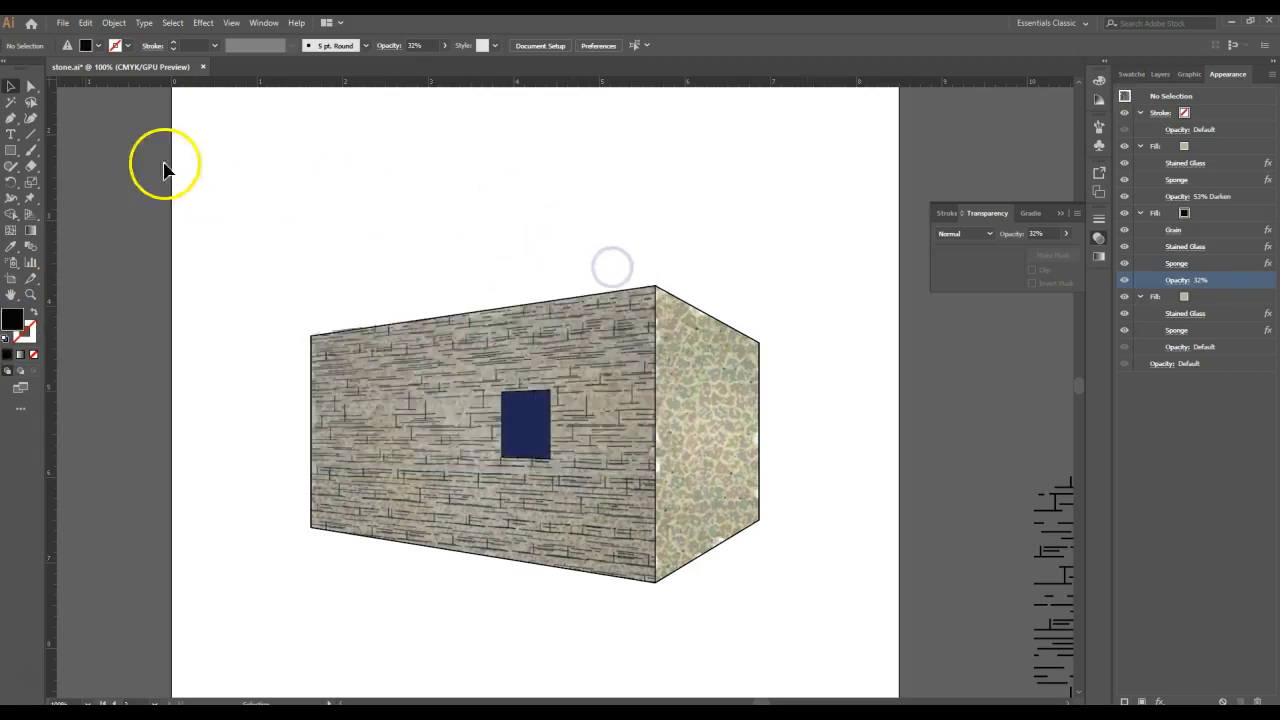
click(7, 121)
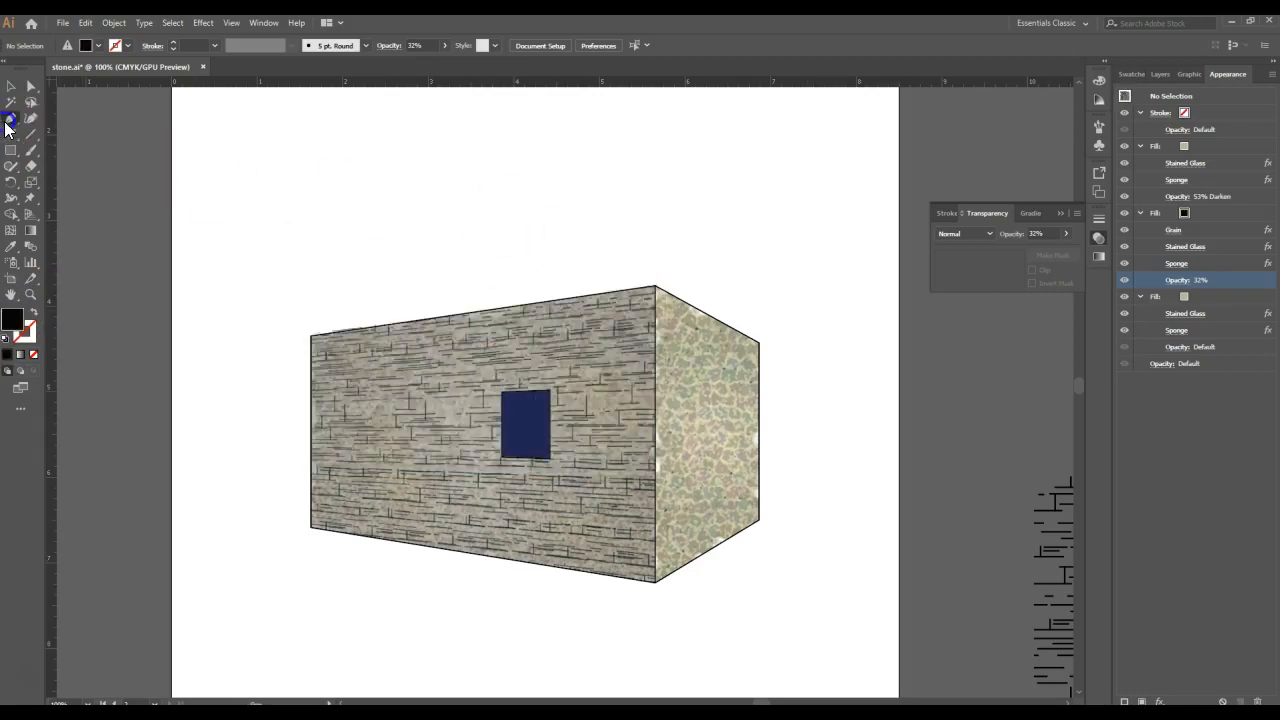
click(654, 287)
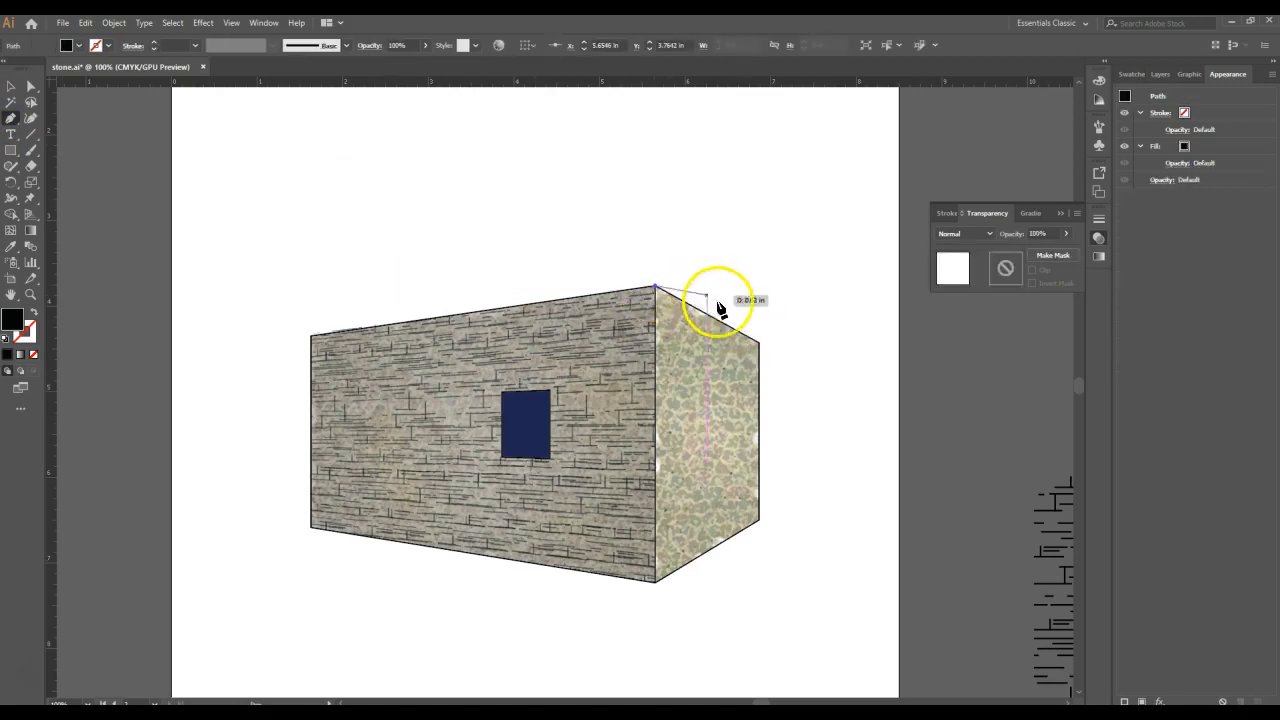
click(758, 344)
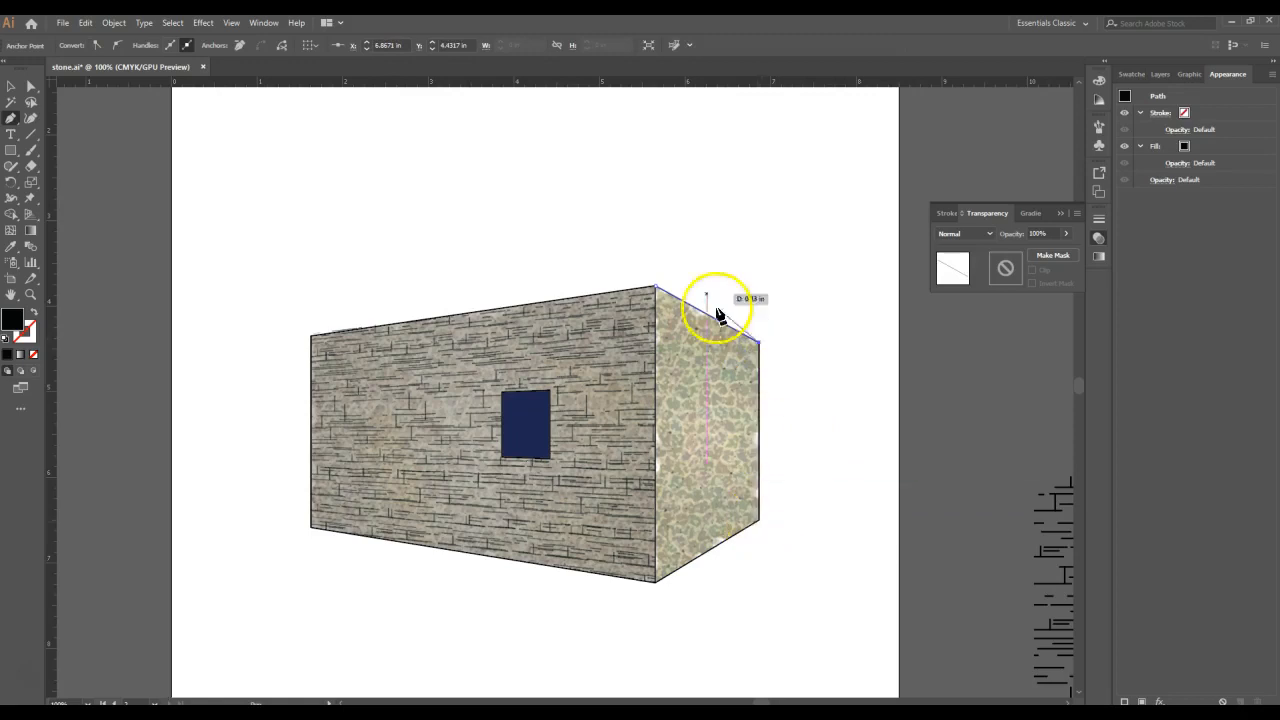
click(12, 86)
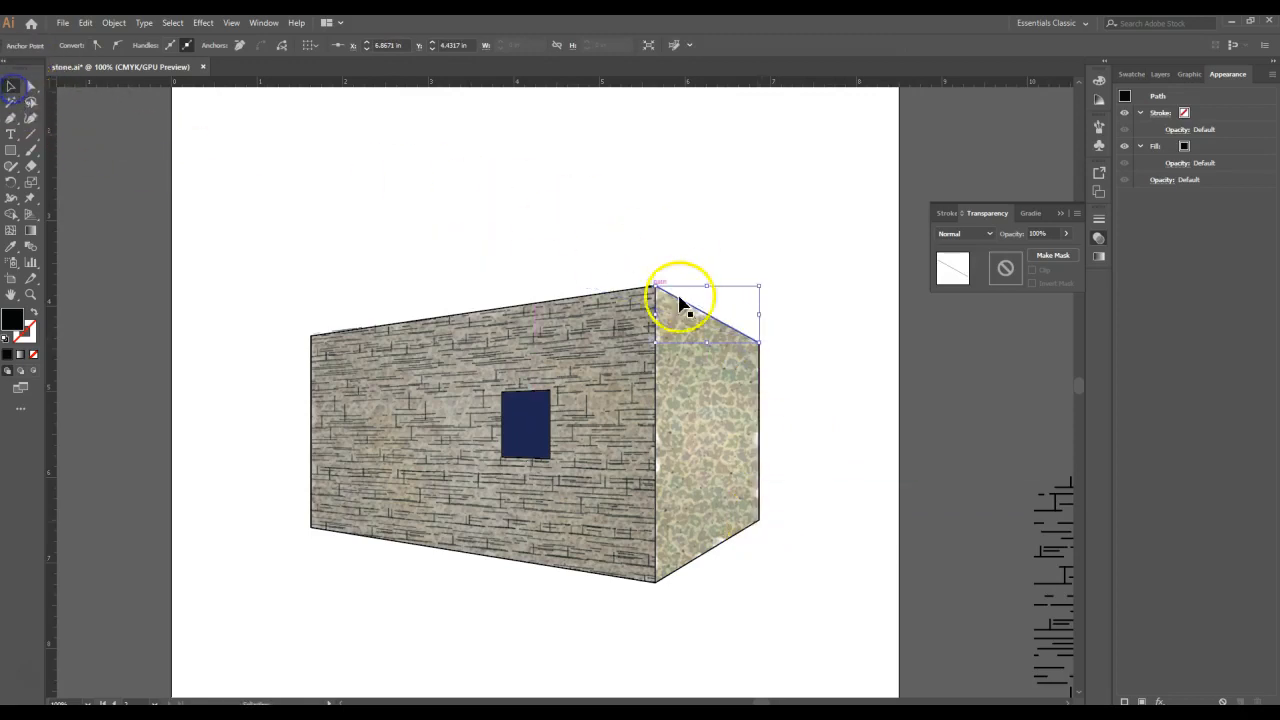
key(Delete)
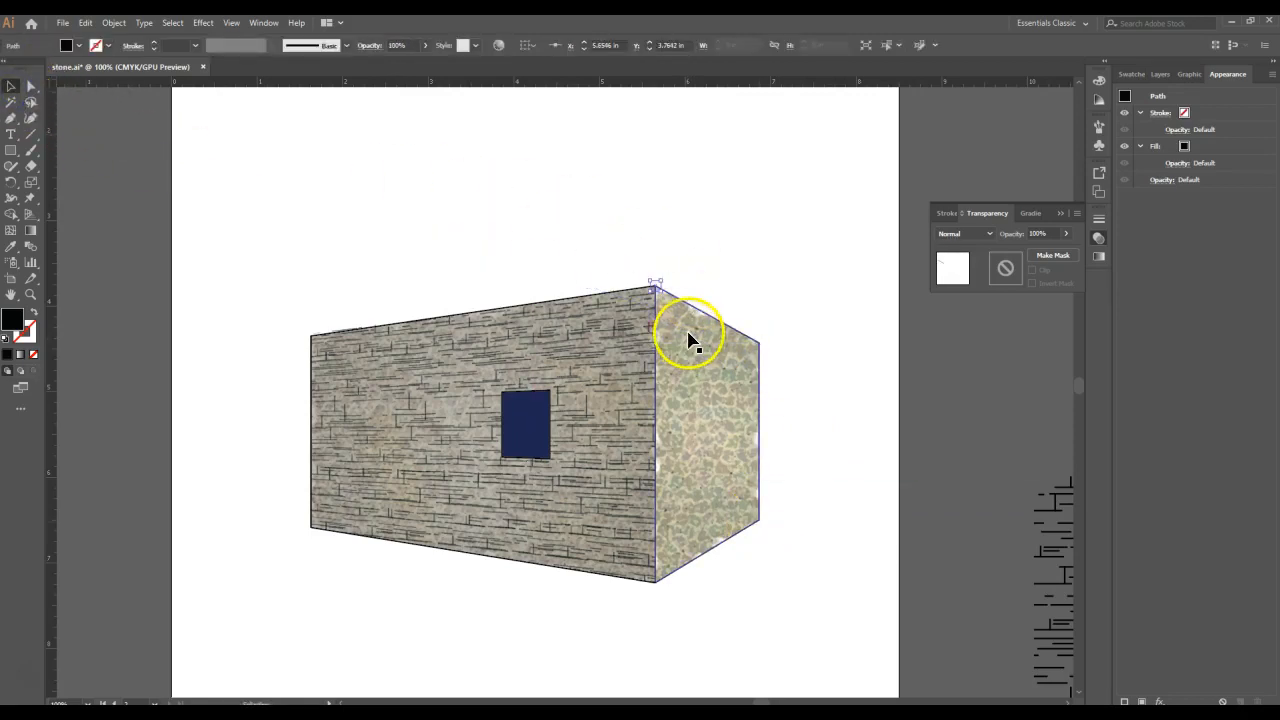
key(Delete)
- Copy the textured side wall and clear the selection
click(688, 337)
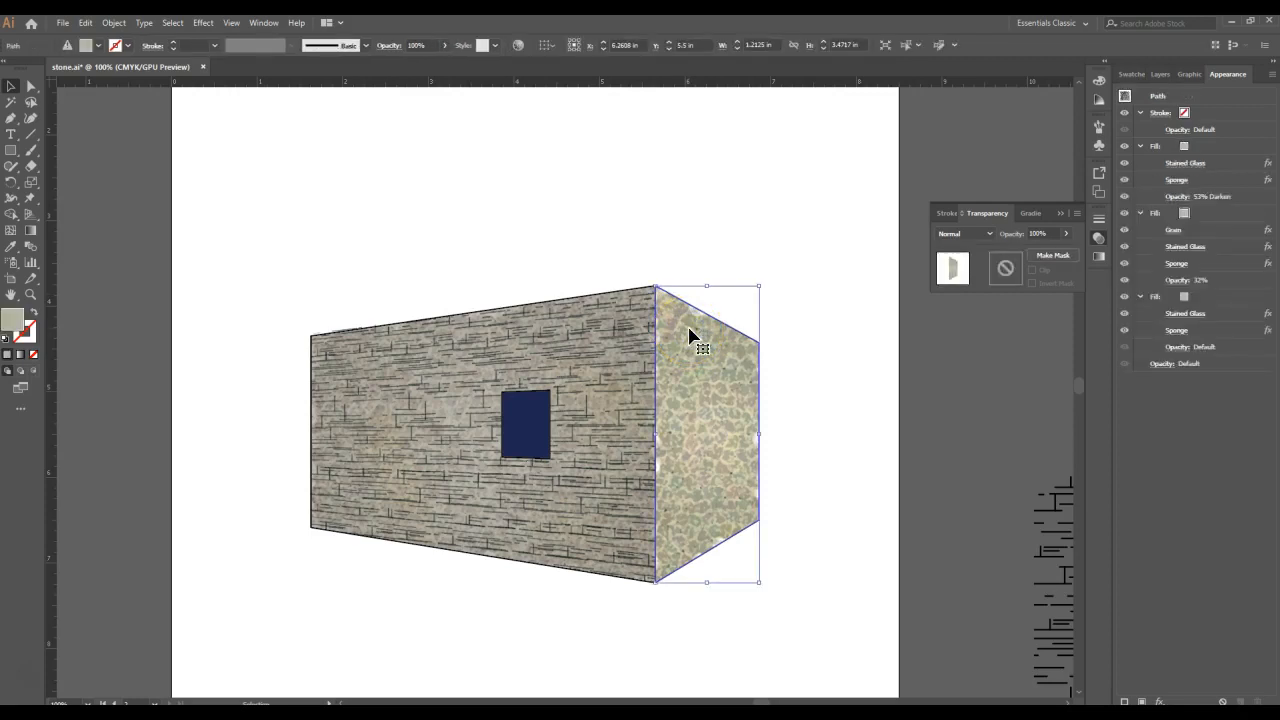
key(ctrl+c)
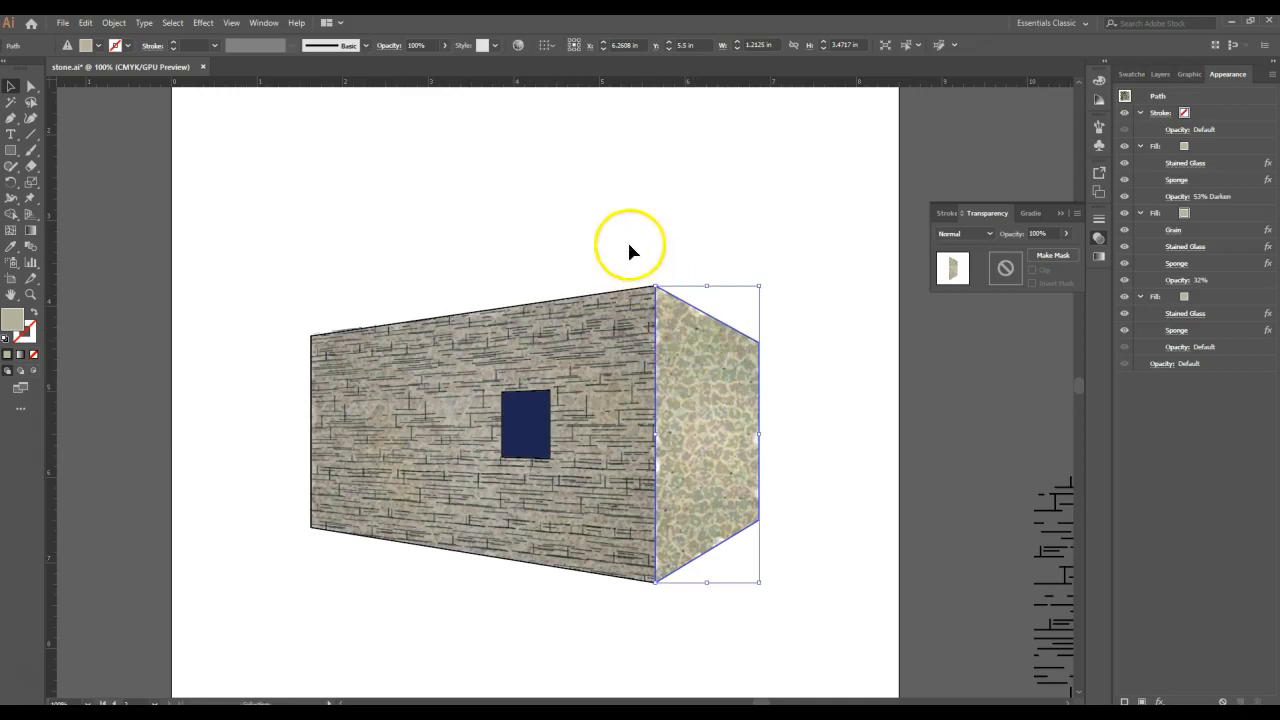
click(508, 212)
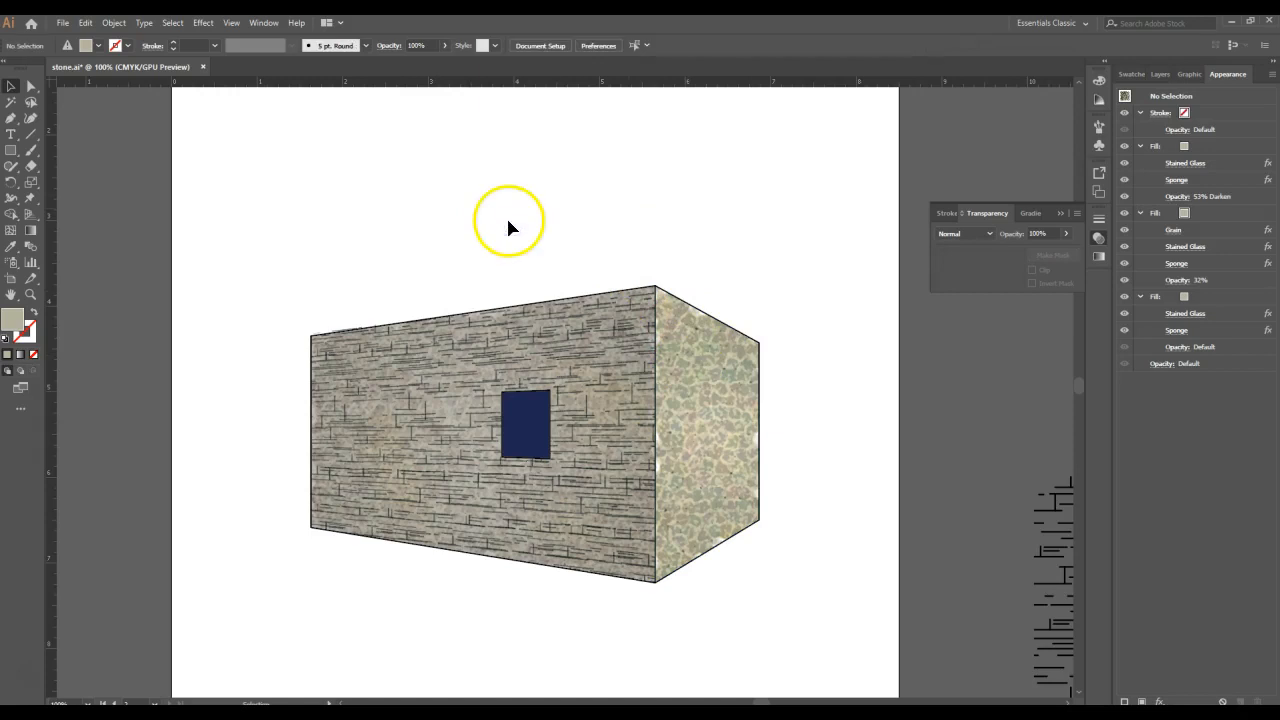
- Set the fill colour to black (000000) and draw a closed four-corner Pen shape covering the entire side wall
double_click(9, 328)
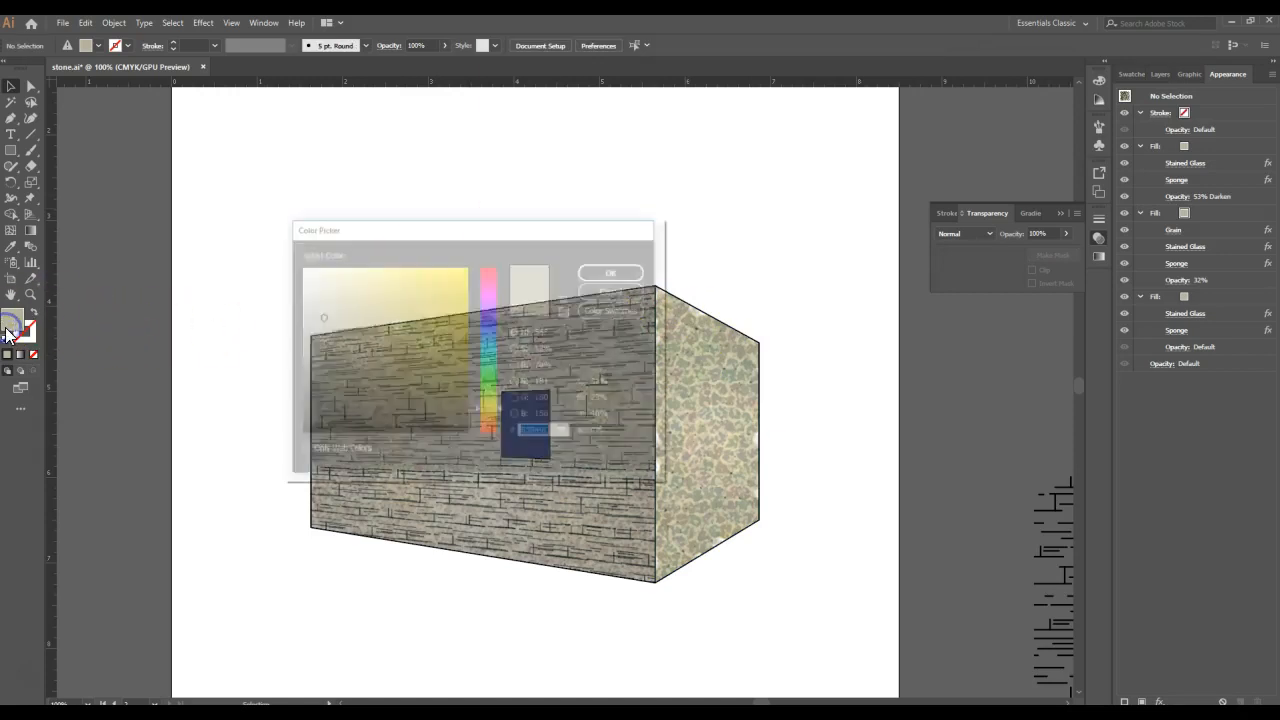
drag(394, 371, 376, 440)
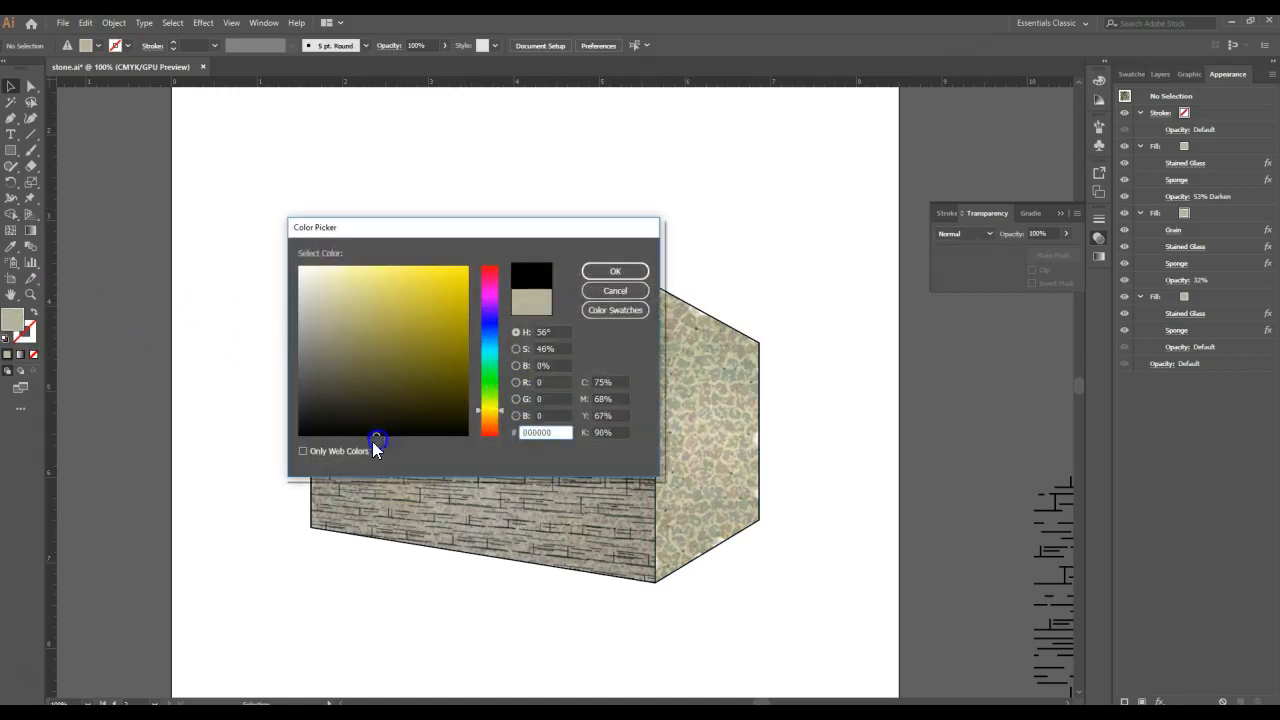
click(627, 273)
click(11, 119)
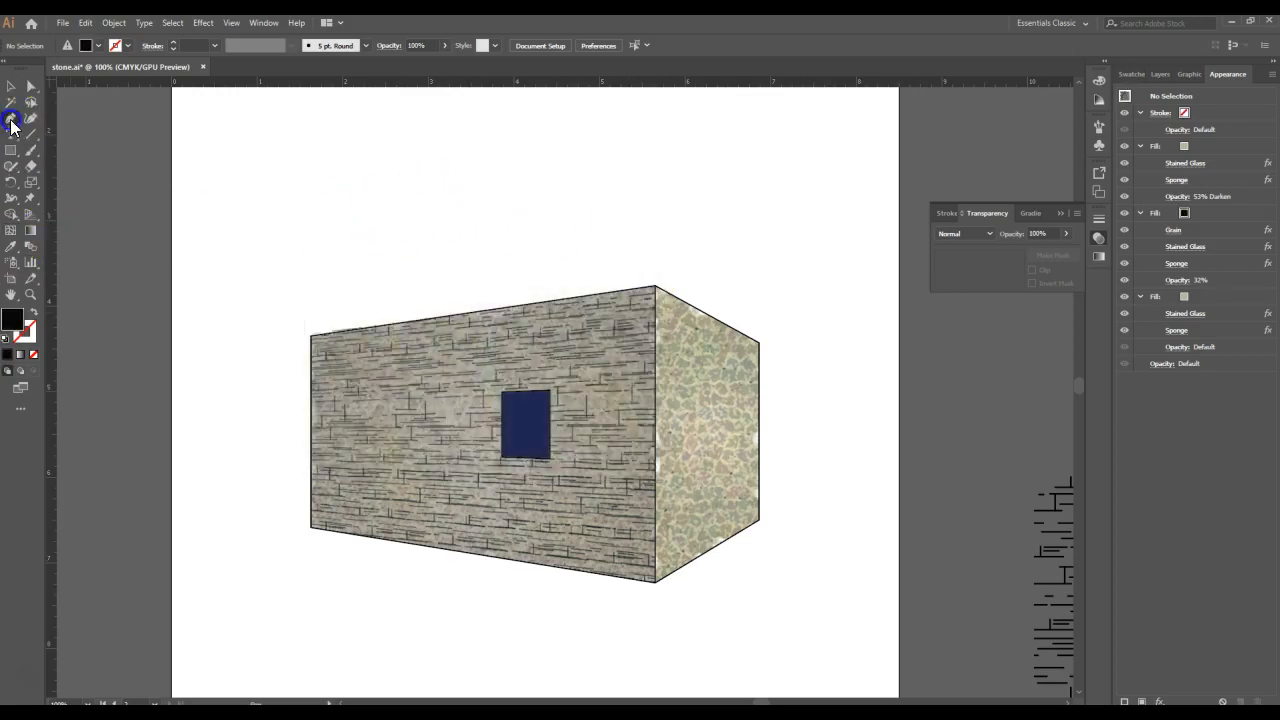
click(655, 289)
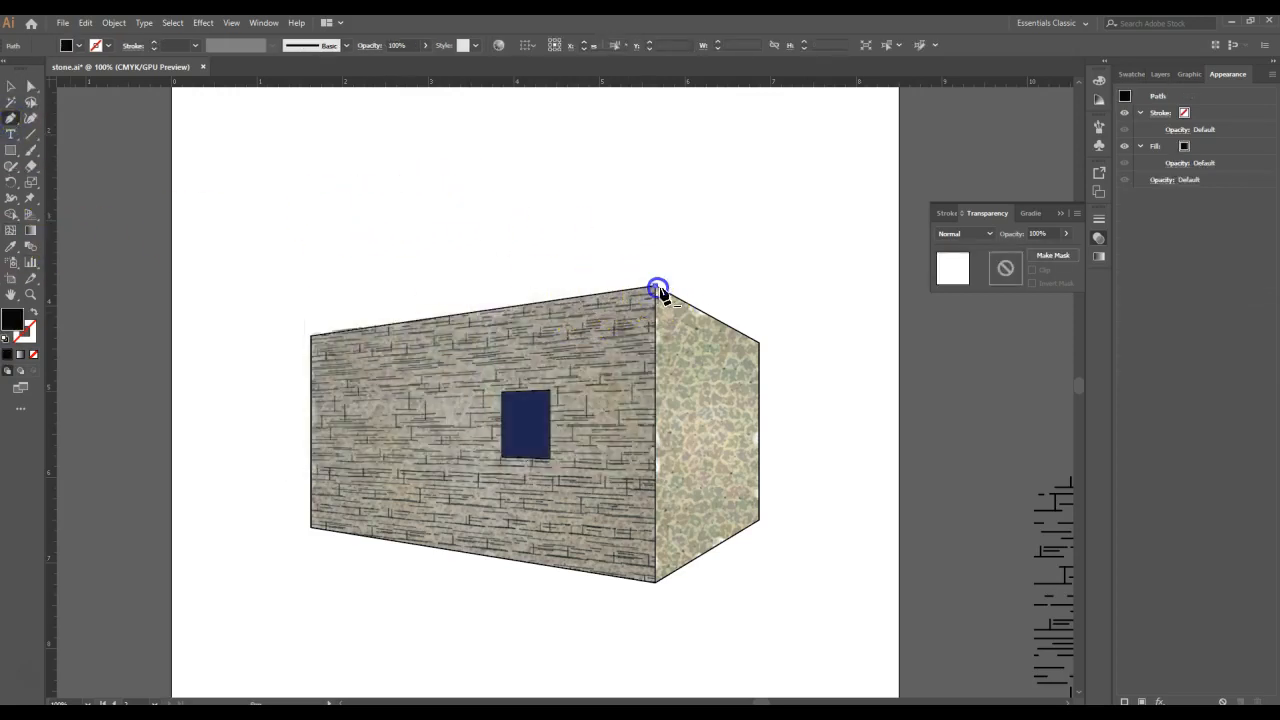
click(758, 343)
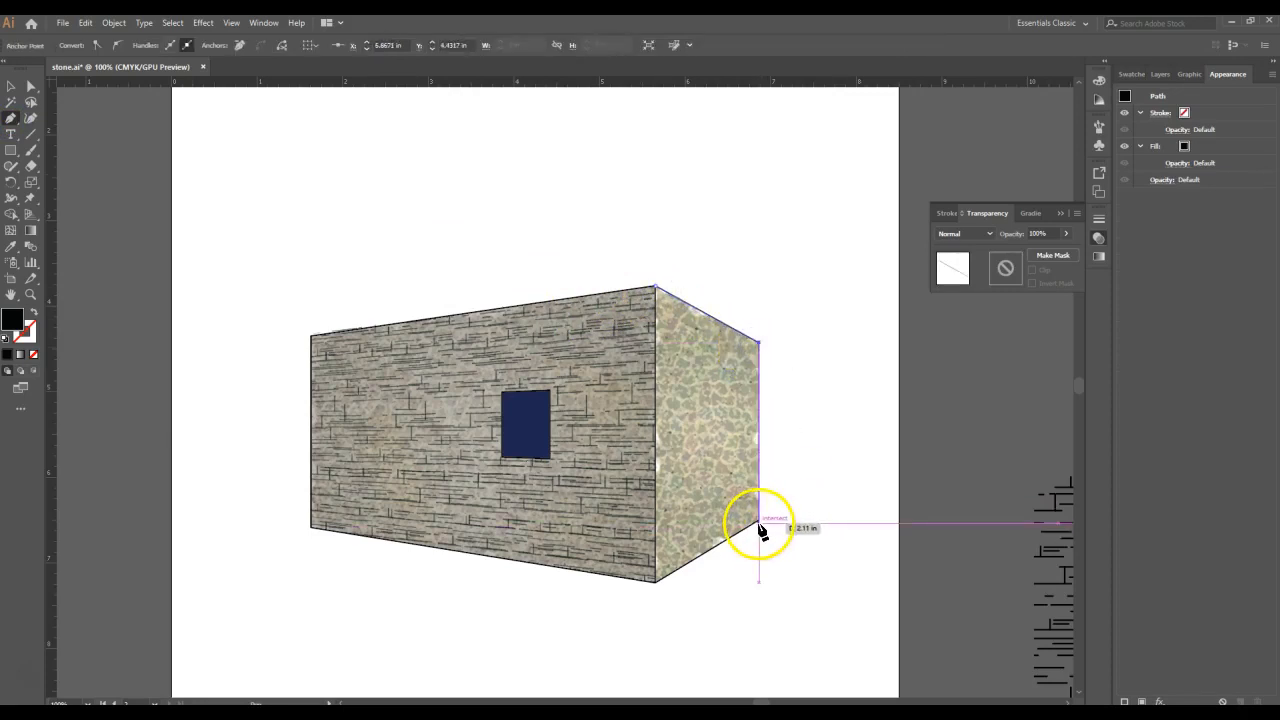
click(759, 523)
click(656, 581)
click(656, 289)
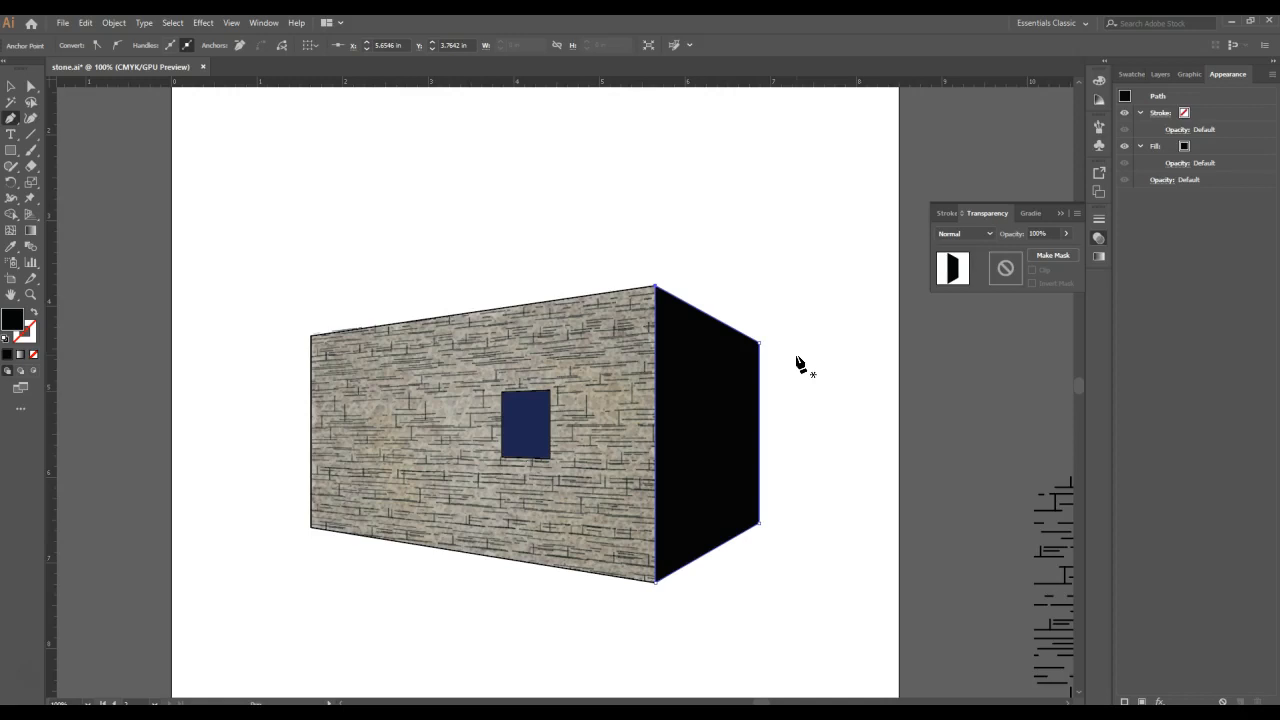
click(803, 370)
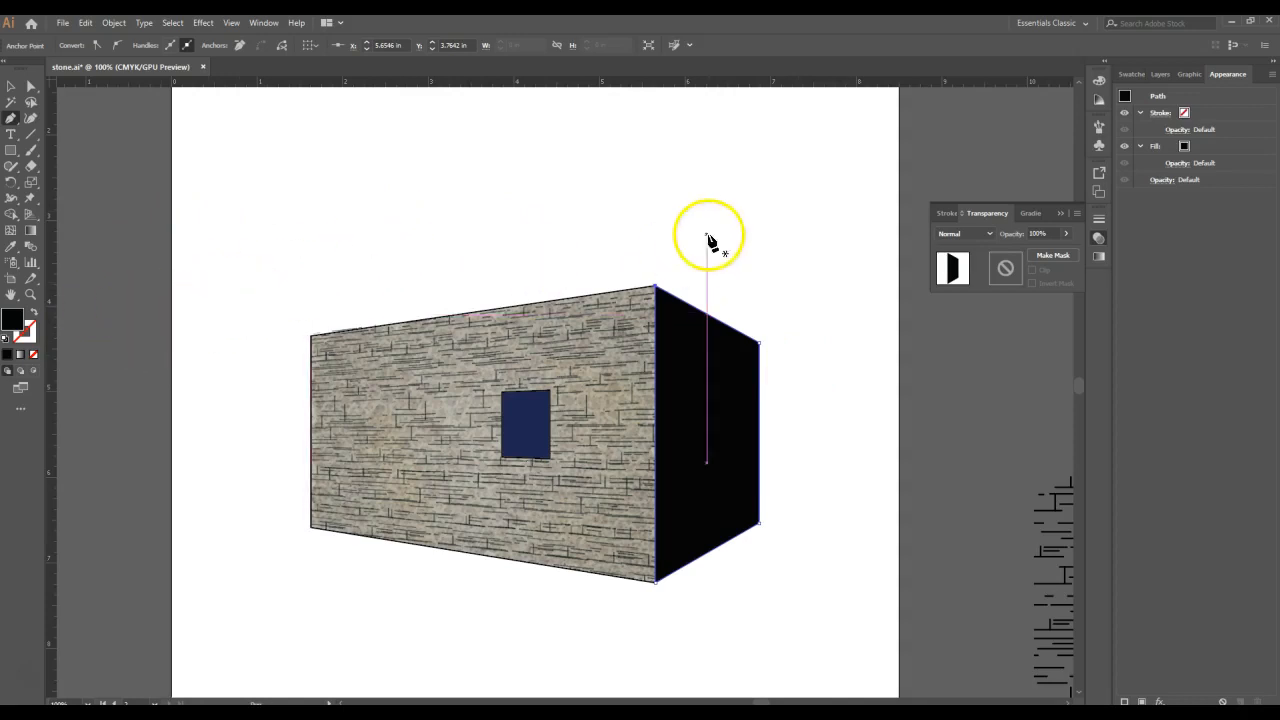
- Add a clipping opacity mask to the black side-wall shape and activate the mask for editing
click(11, 86)
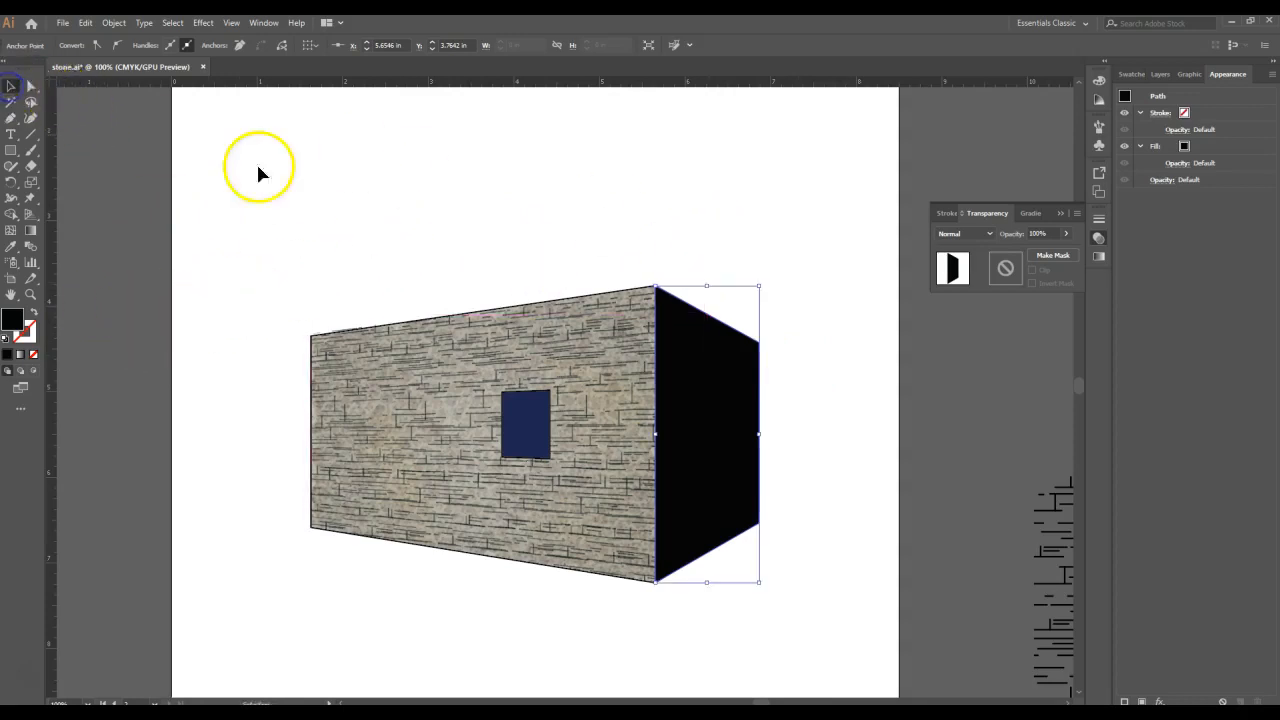
click(1052, 255)
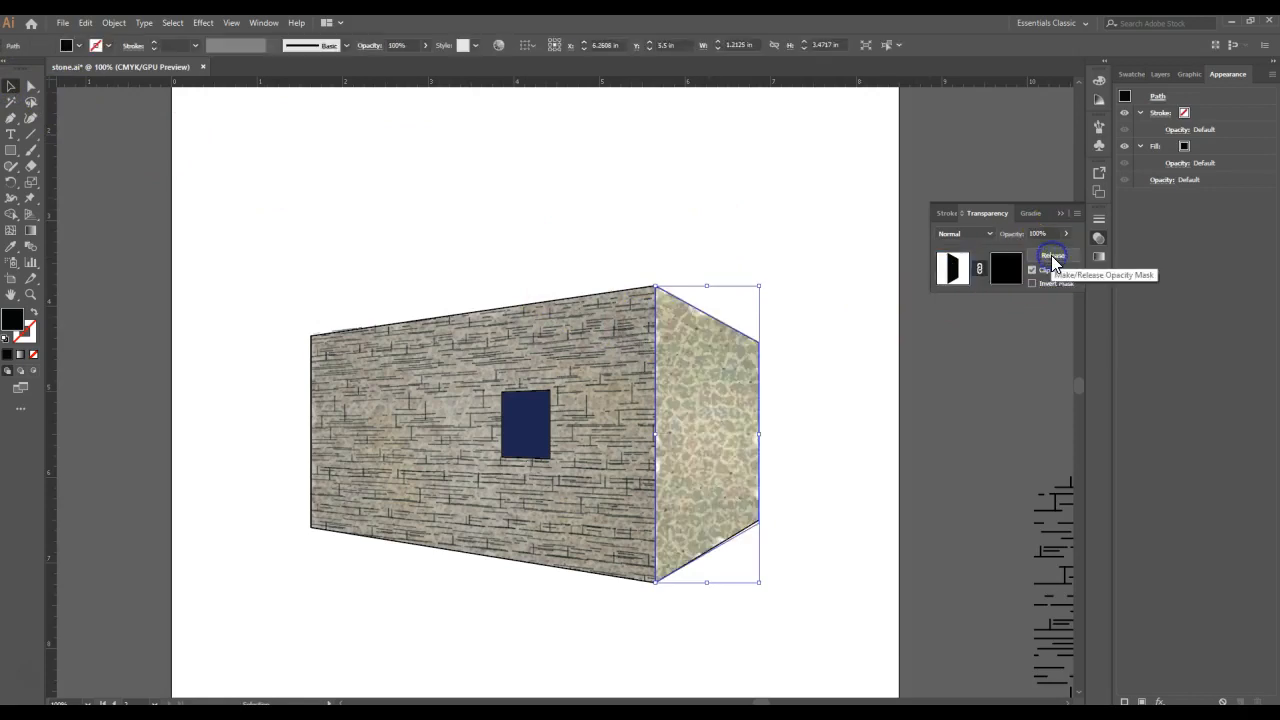
click(1001, 266)
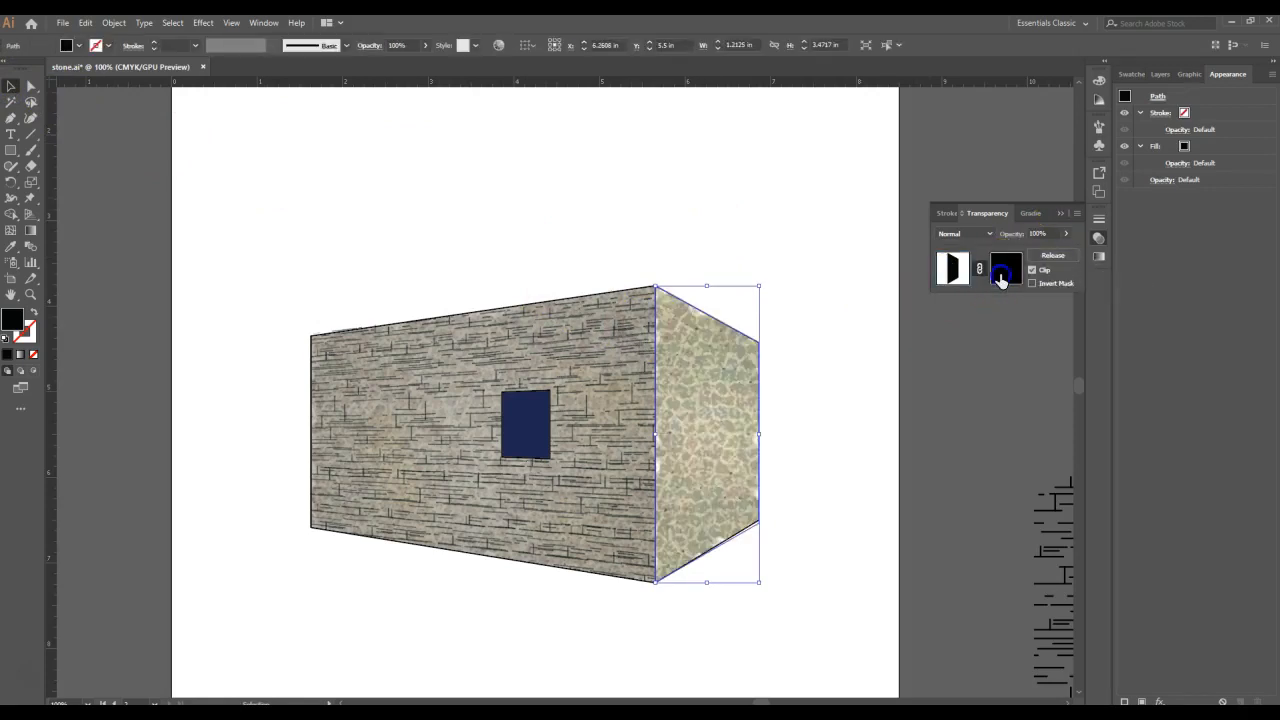
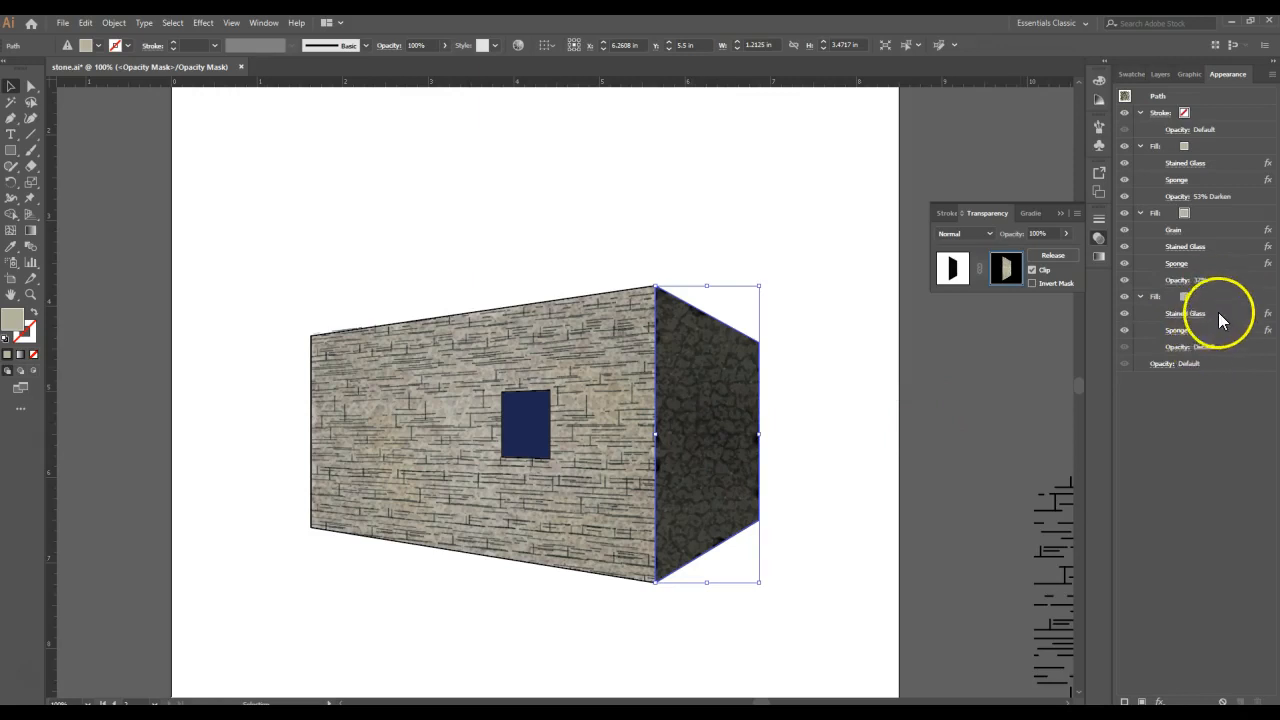
- Delete the upper two fills from the mask's wall path, keeping only the lowest Stained Glass and Sponge fill
click(1222, 152)
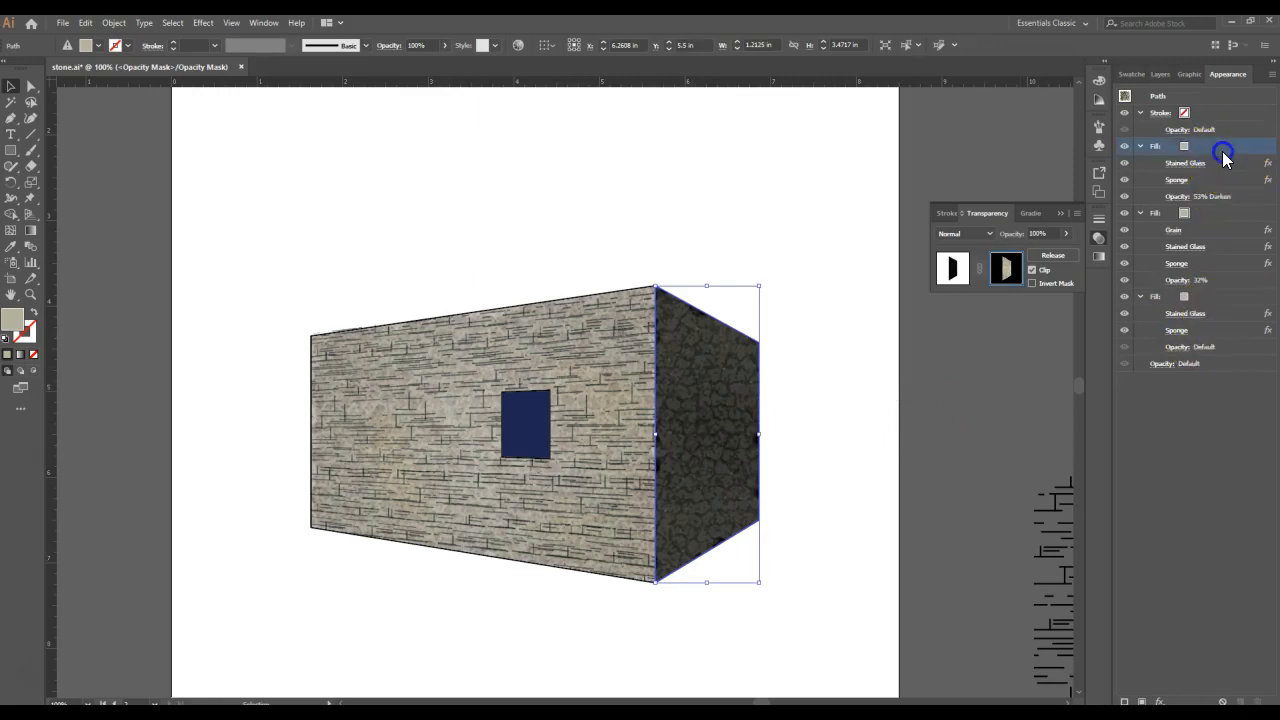
shift+click(1219, 209)
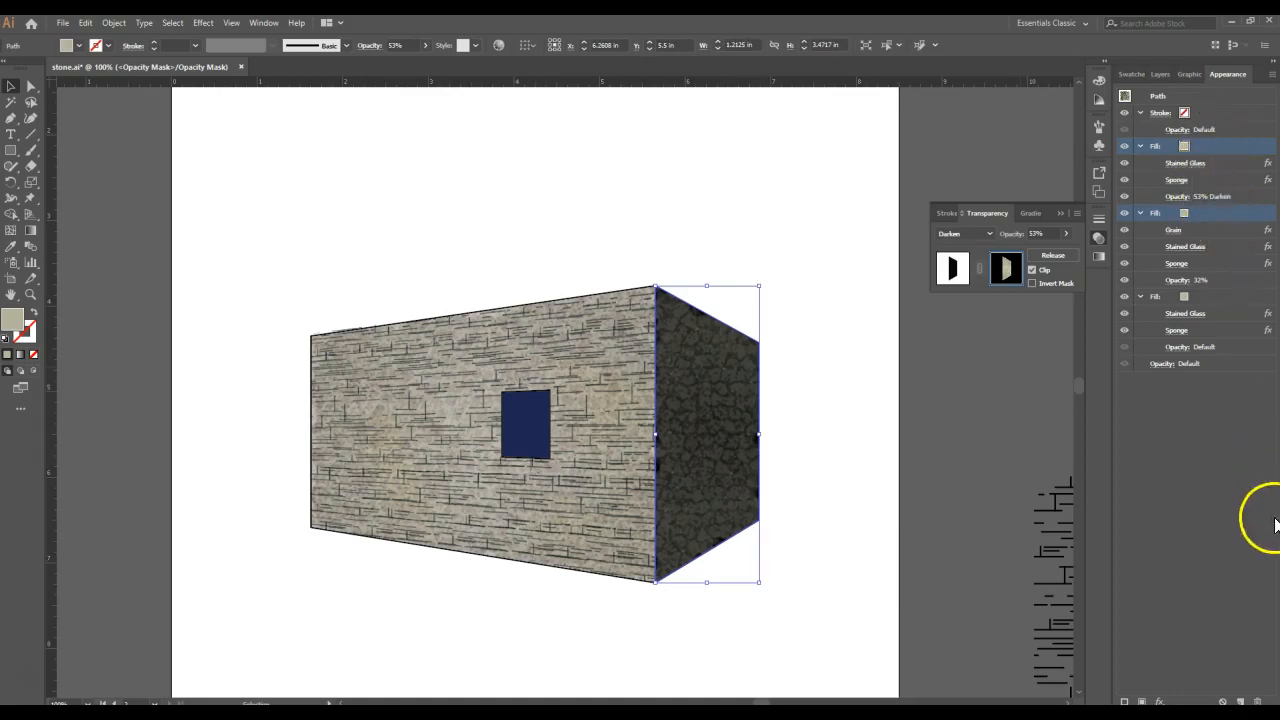
click(1260, 700)
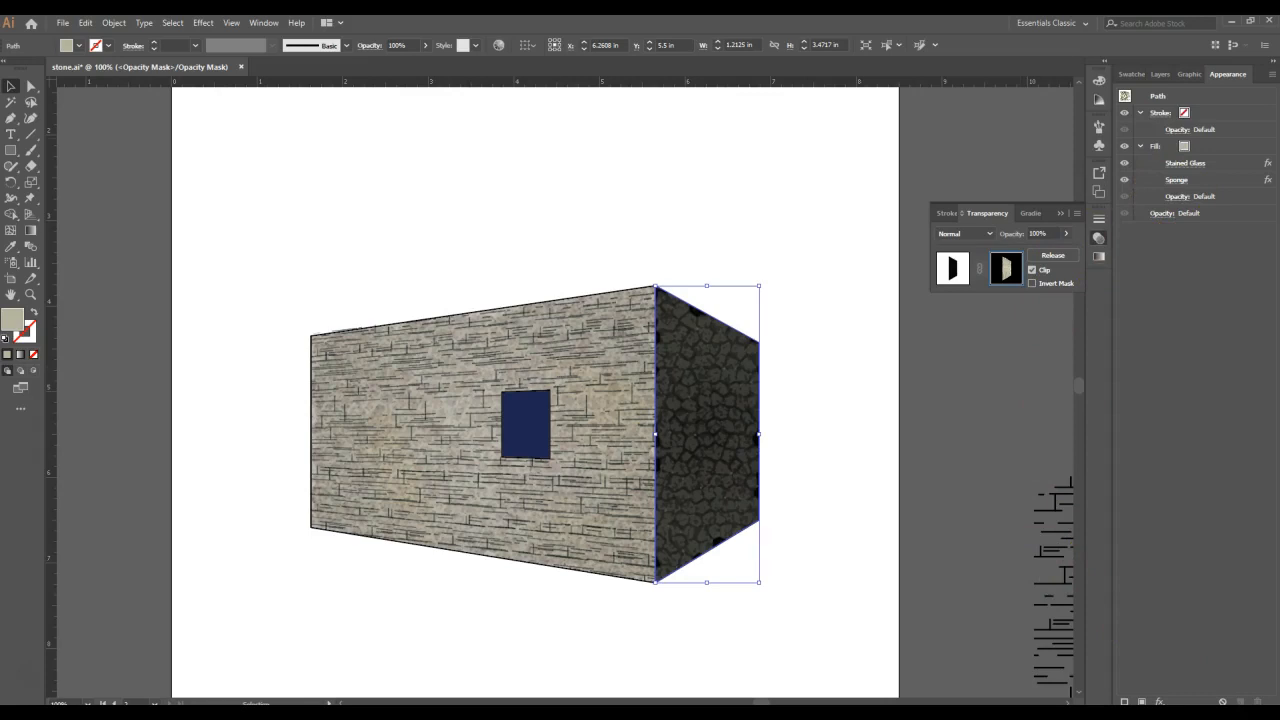
- Apply a Cutout effect to the mask path's remaining fill with 3 levels, edge simplicity 0 and edge fidelity 2
click(1229, 148)
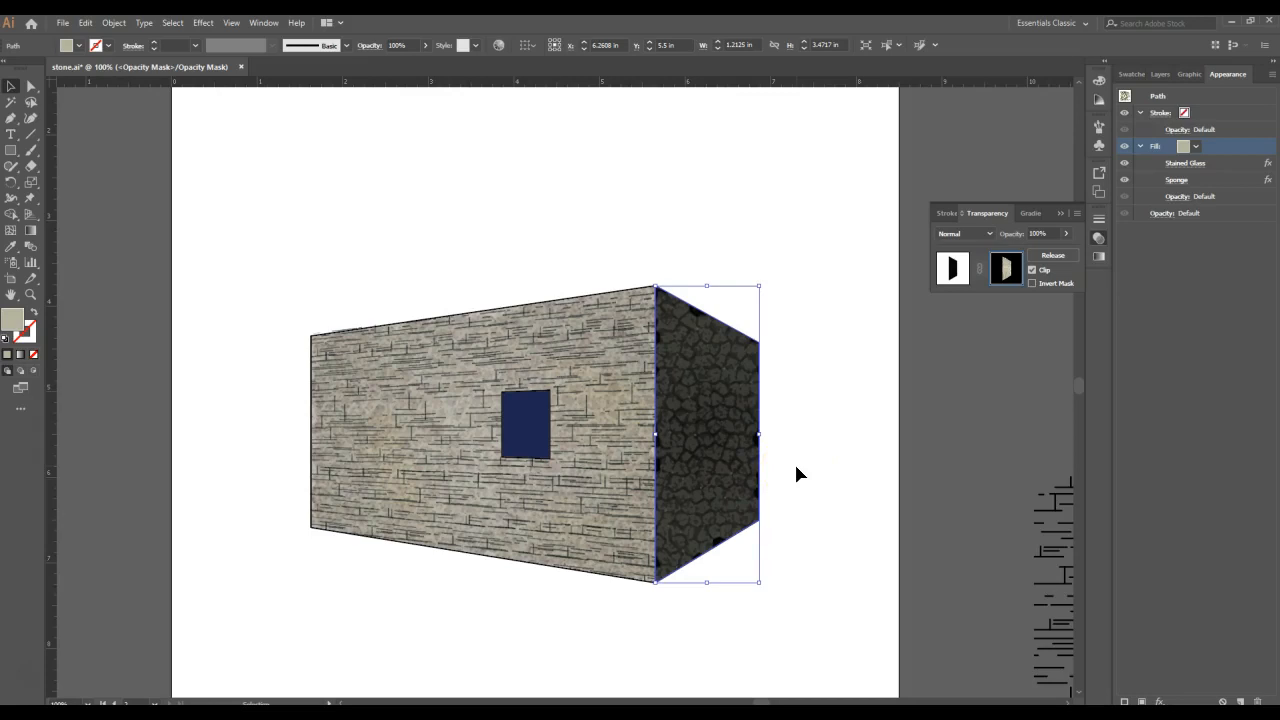
click(208, 24)
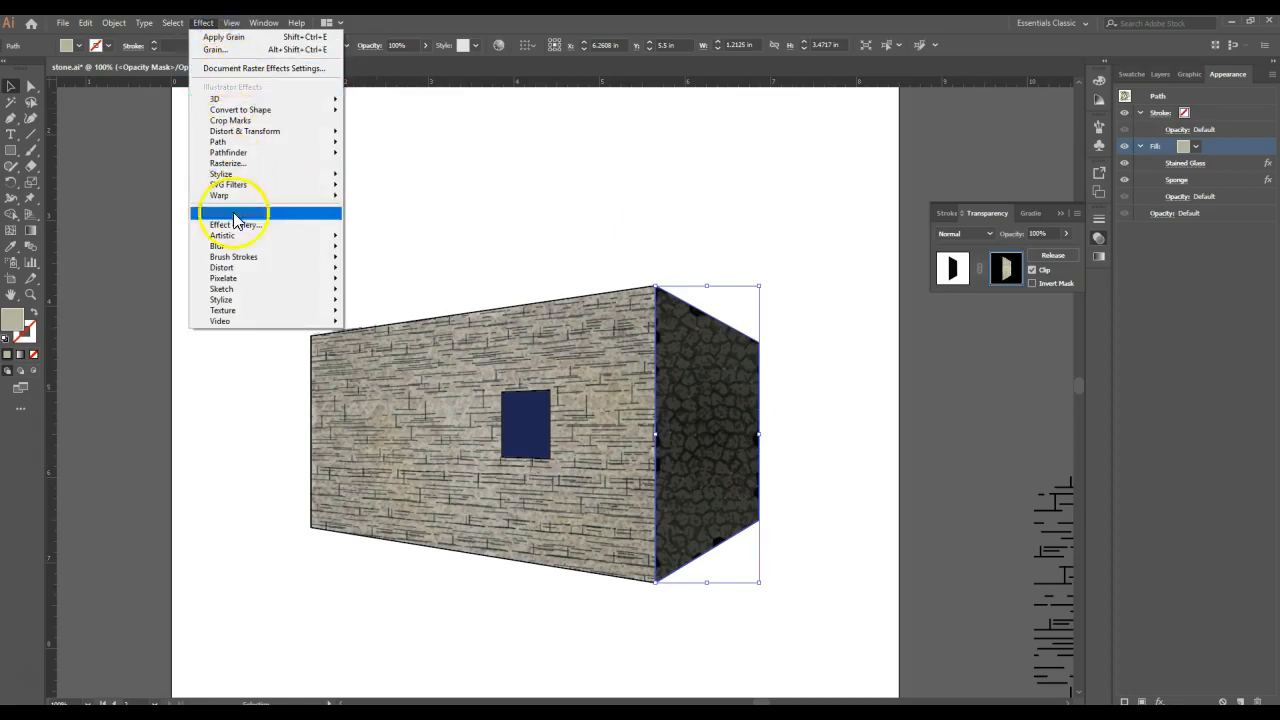
mouse_move(250, 236)
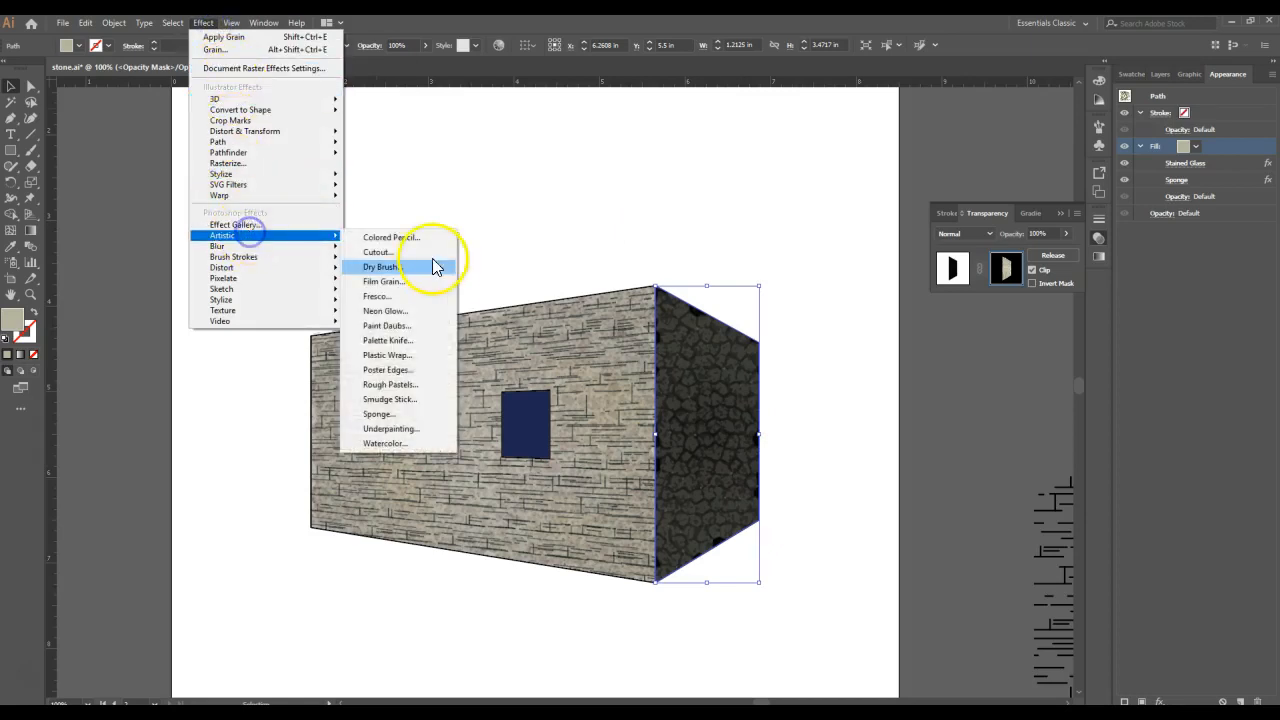
click(430, 253)
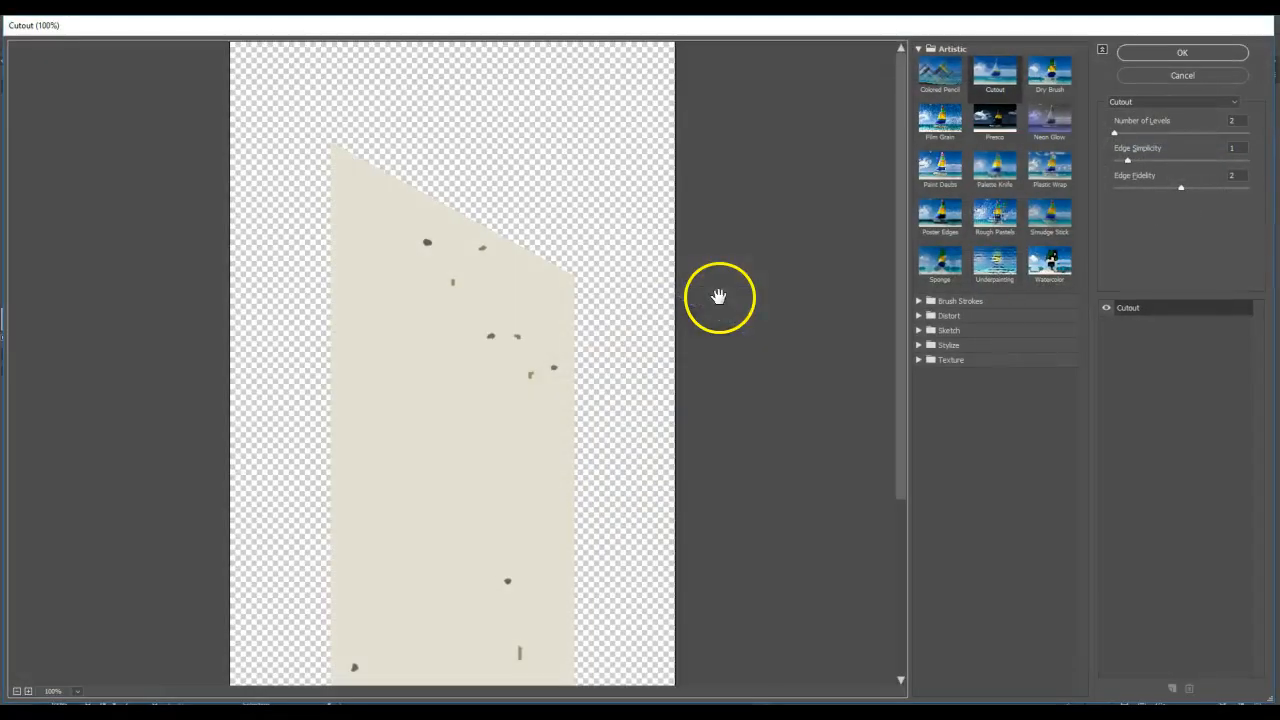
click(1215, 123)
text(3)
click(1211, 147)
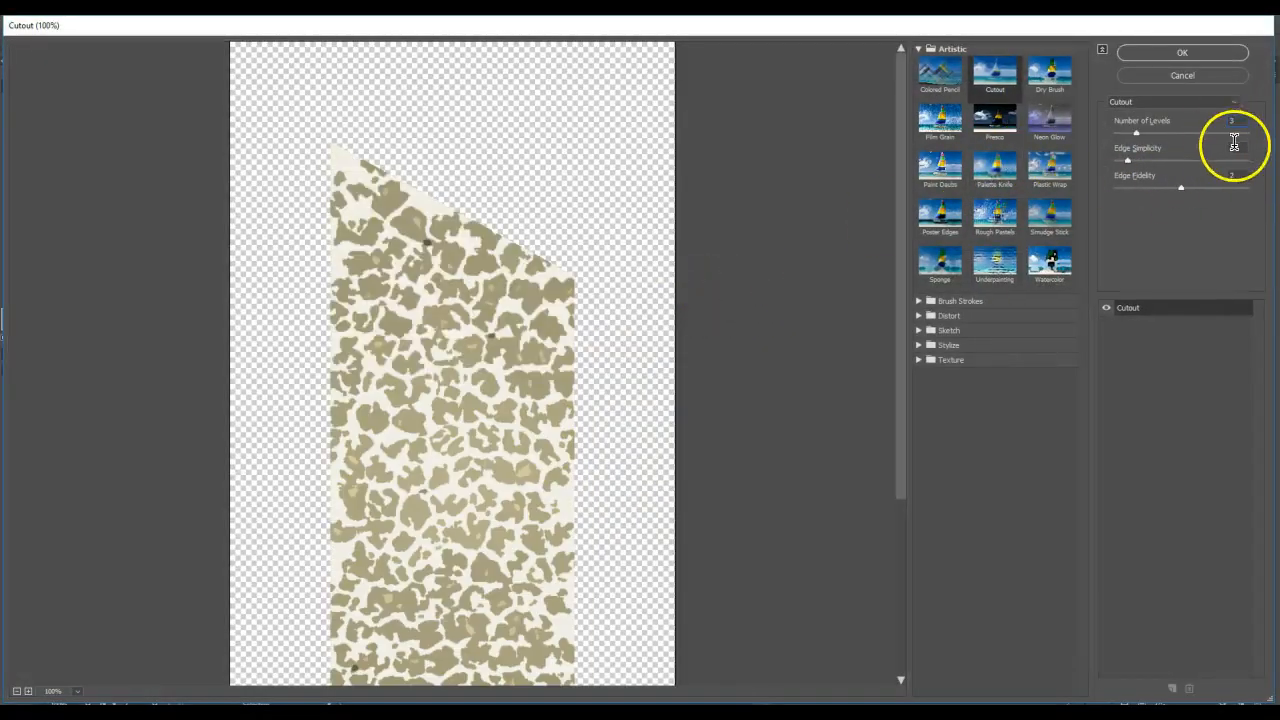
text(0)
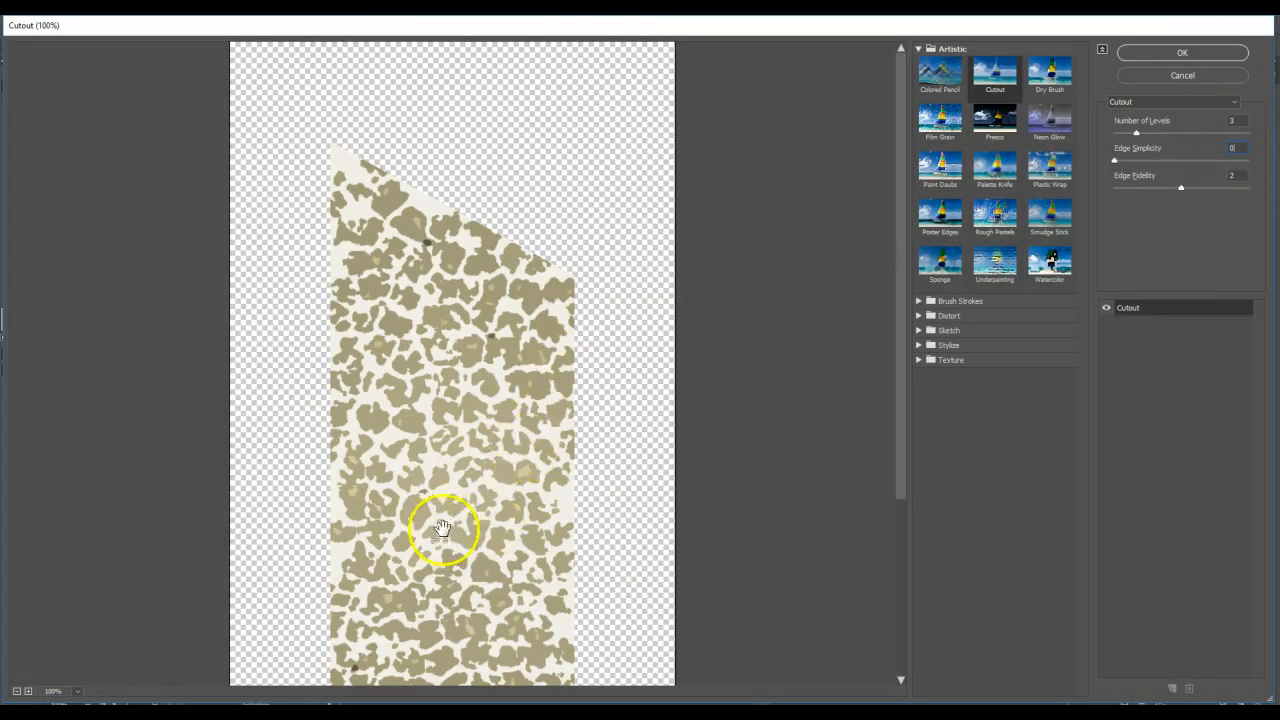
click(1192, 54)
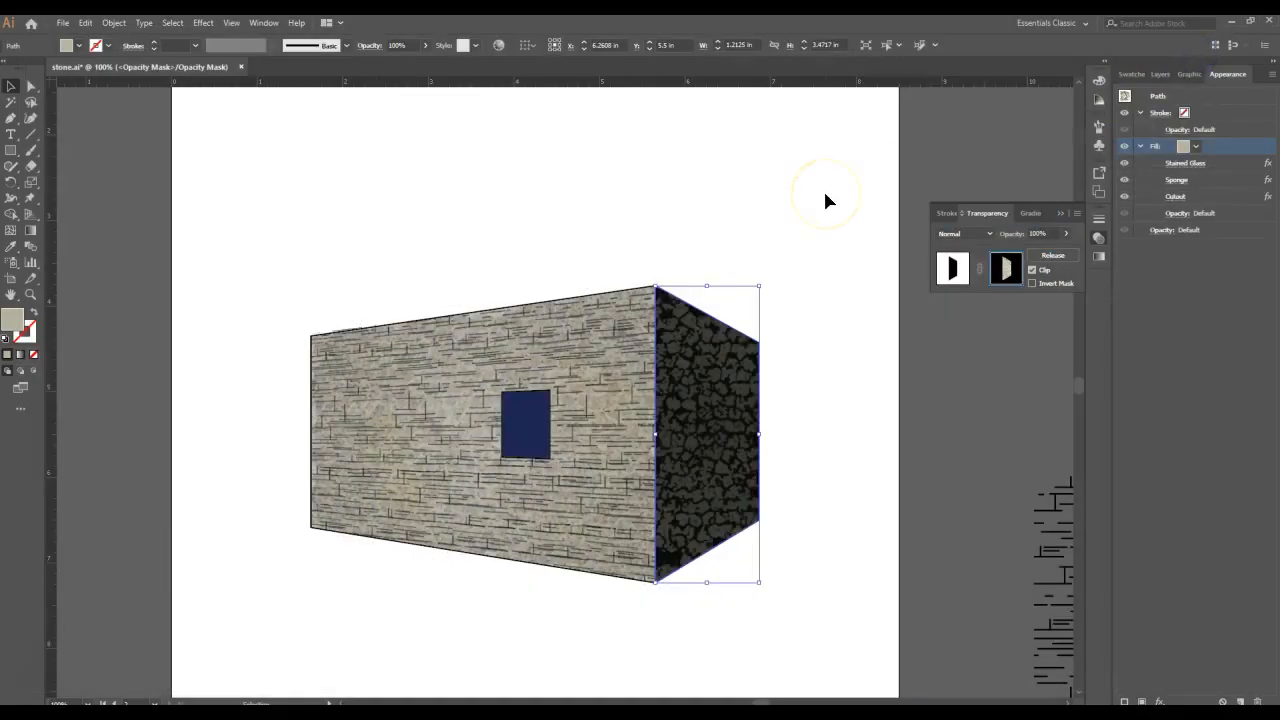
- Add a Chalk & Charcoal effect to the mask path's fill with charcoal area 20, chalk area 20 and stroke pressure 5, and clear the selection
click(205, 24)
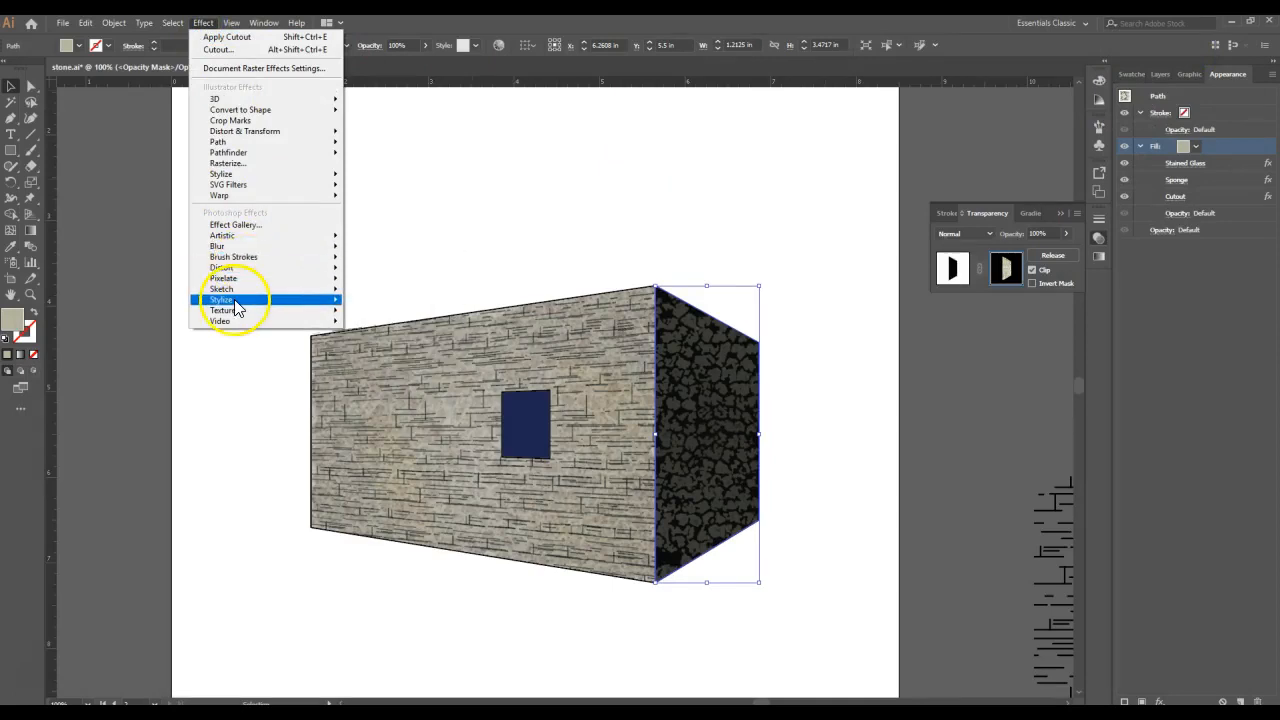
mouse_move(230, 289)
click(411, 313)
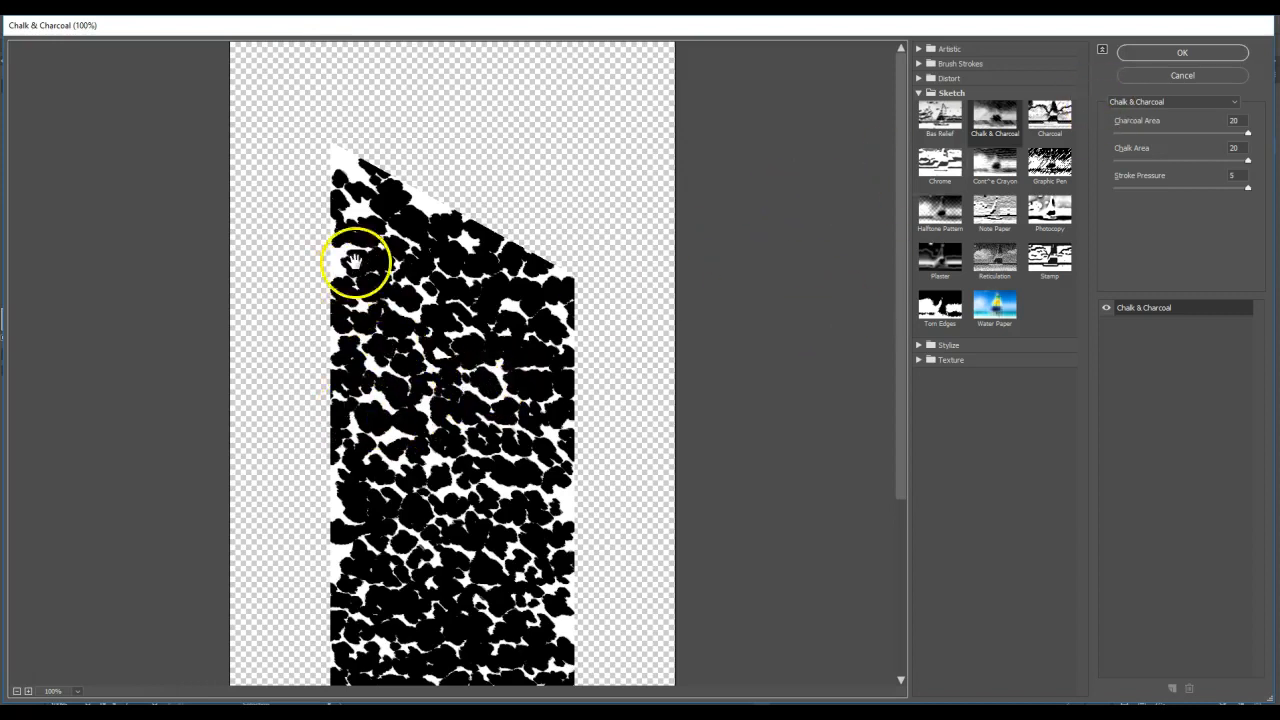
click(1143, 52)
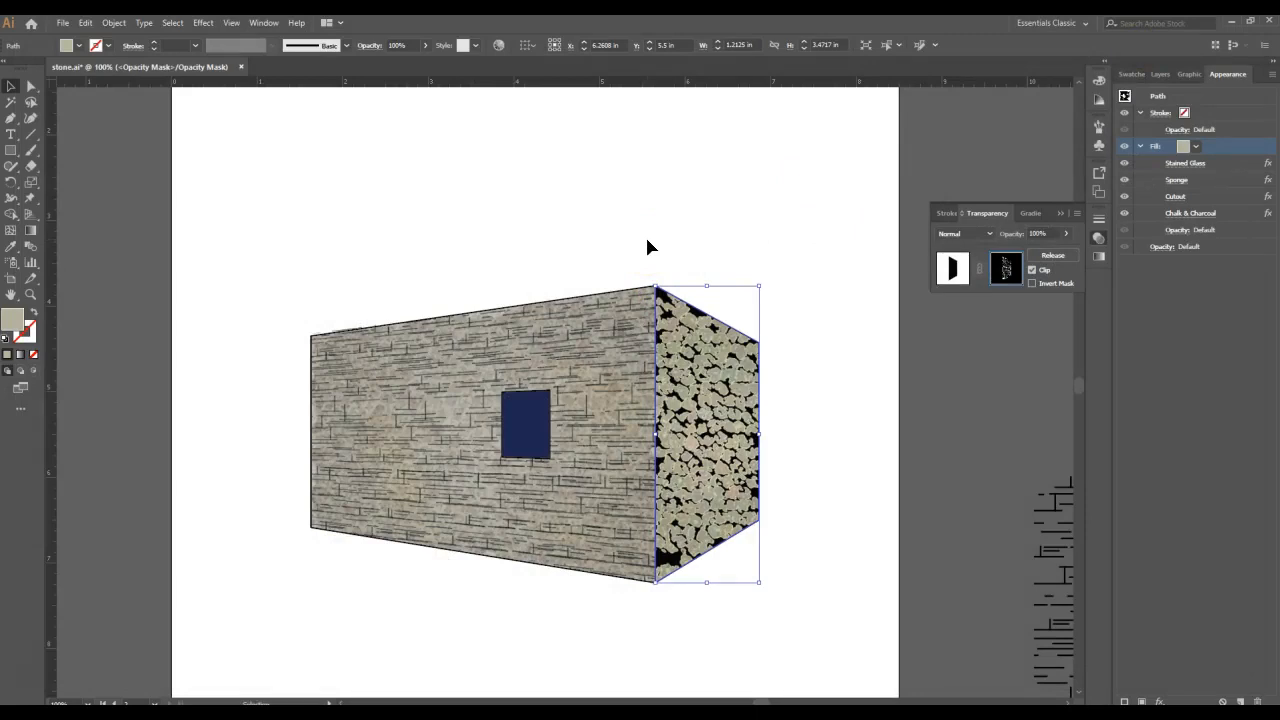
click(636, 238)
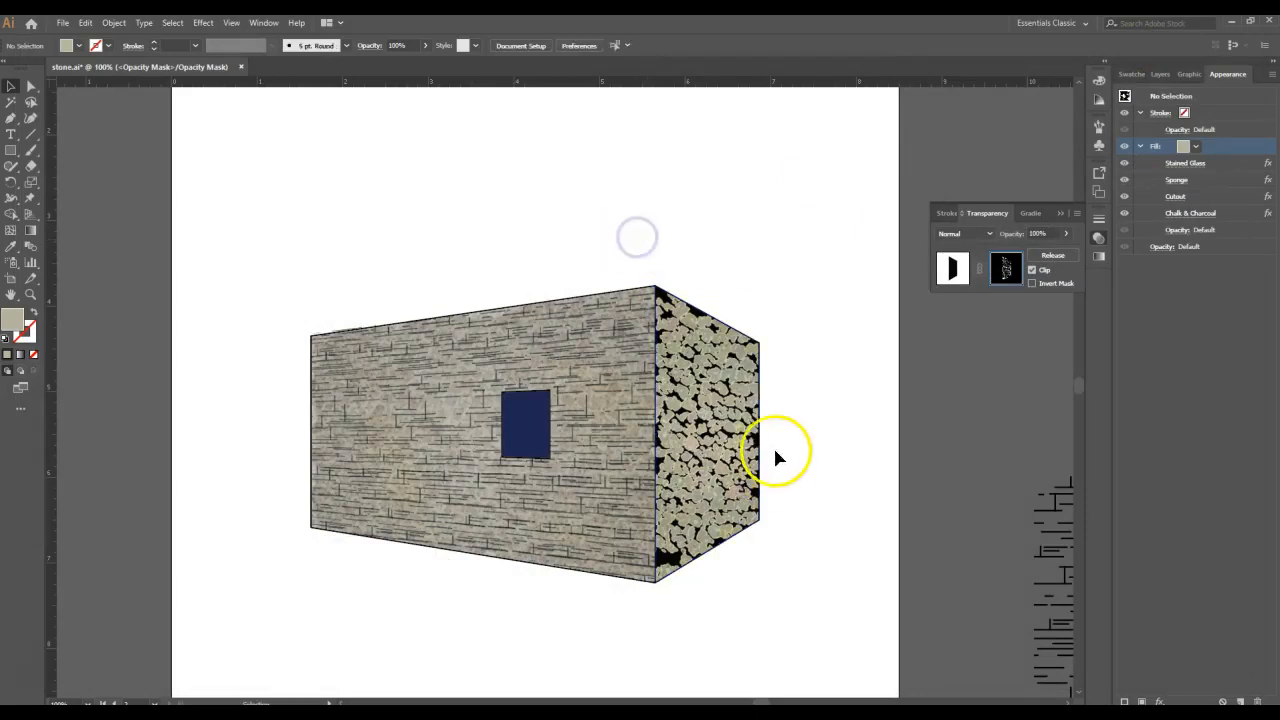
- Return from the mask to the black side-wall shape, set its fill opacity to 44% and deselect it
click(707, 322)
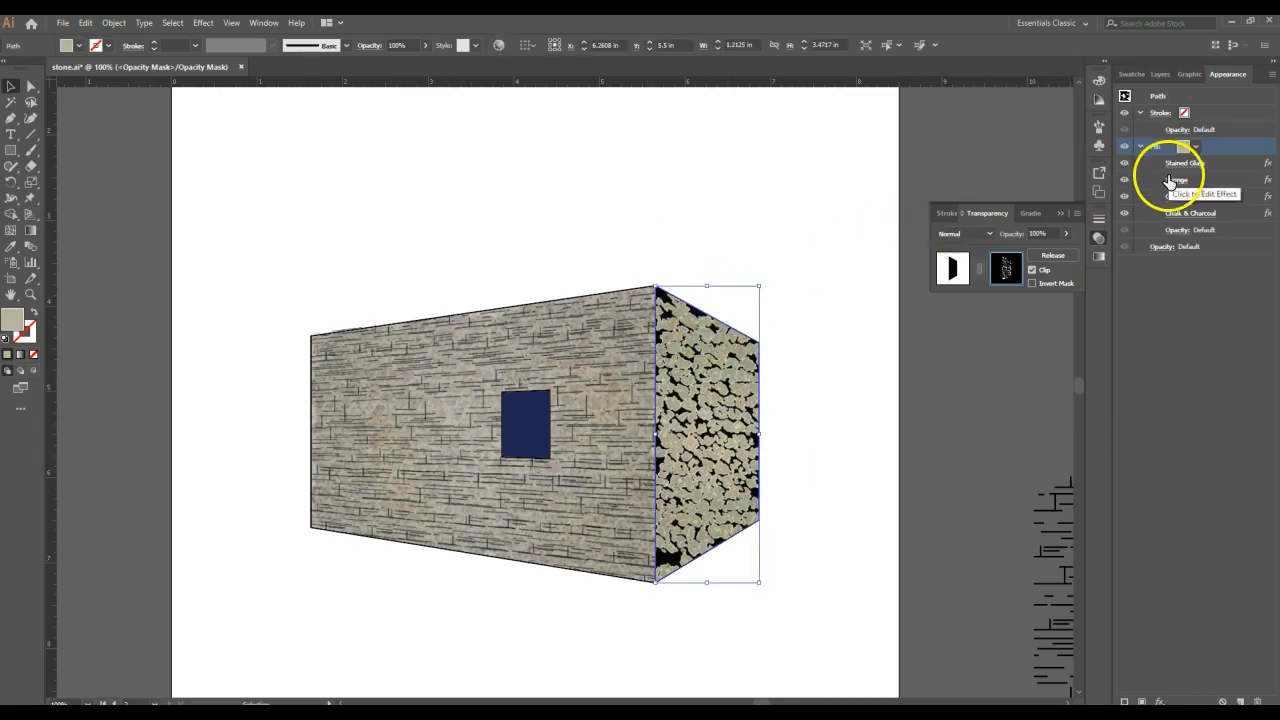
click(954, 272)
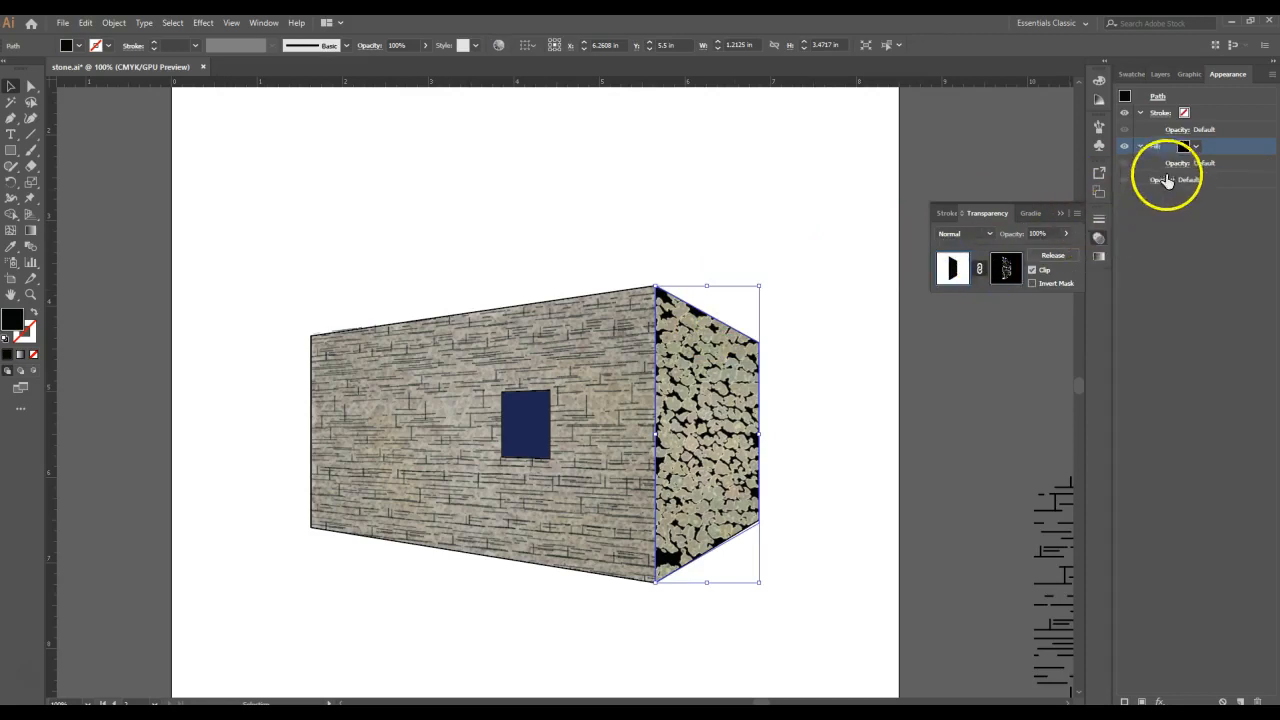
click(1174, 163)
click(1171, 190)
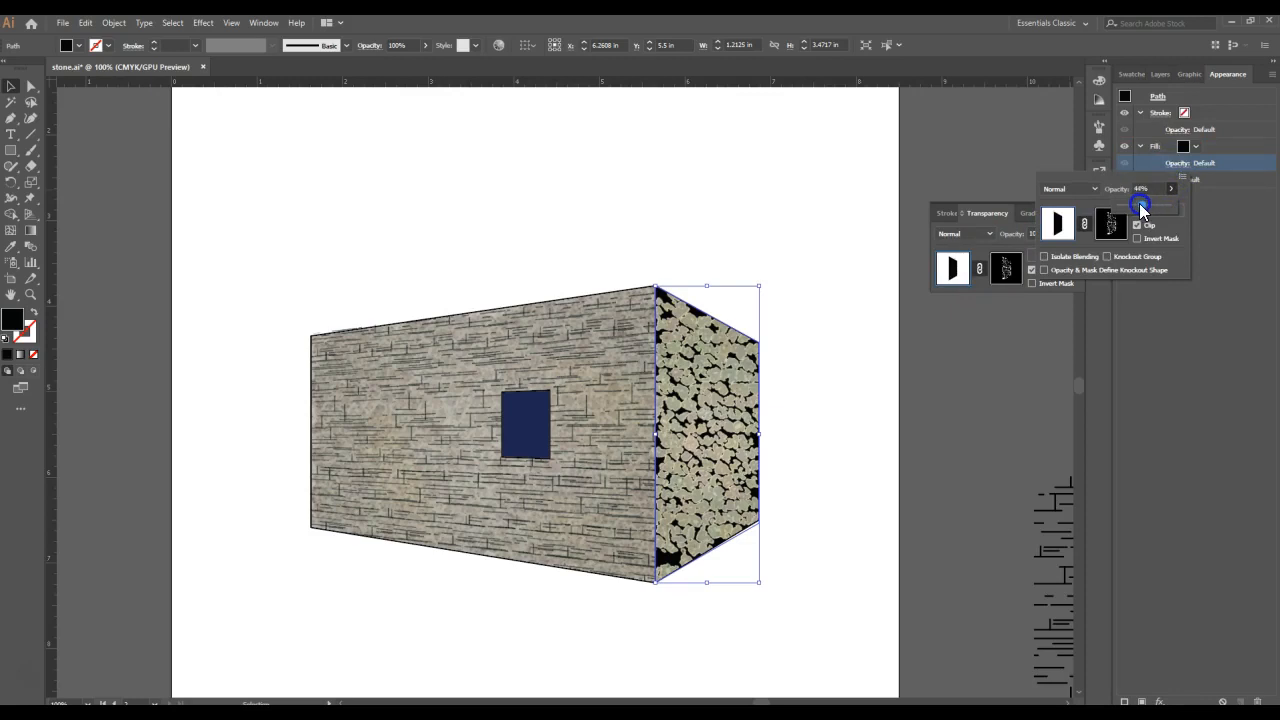
drag(1141, 205, 1142, 208)
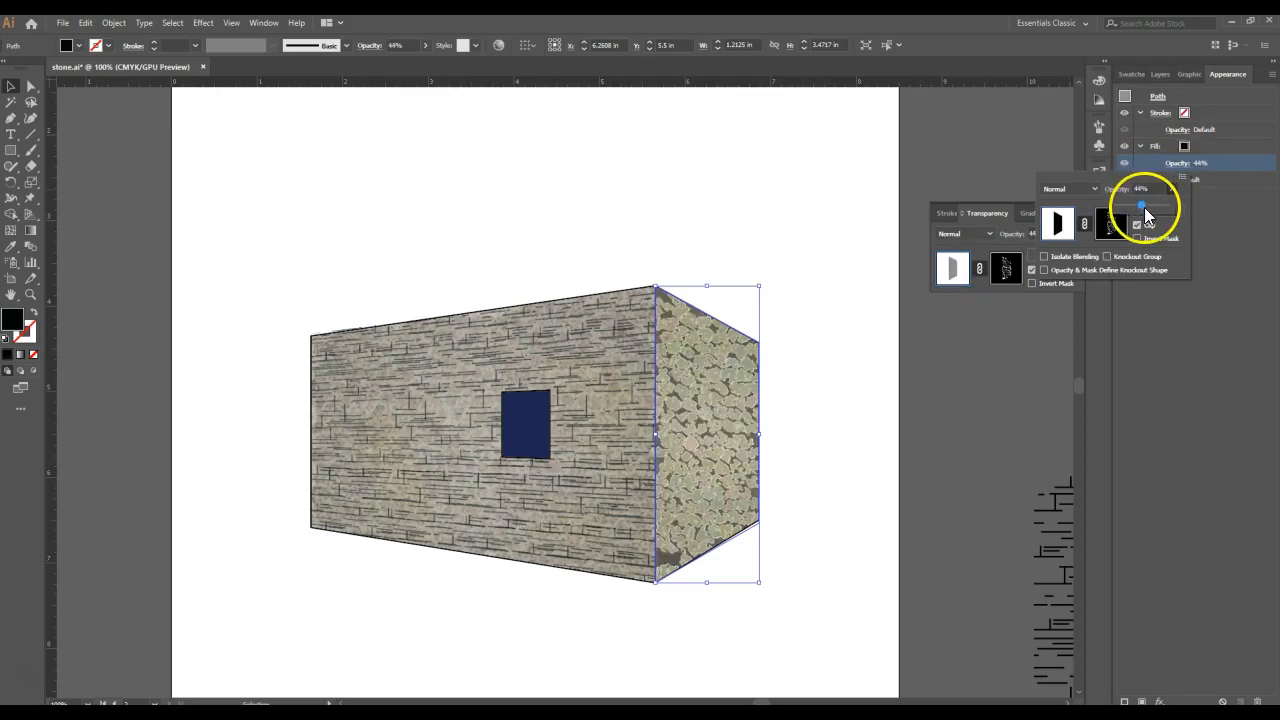
click(729, 147)
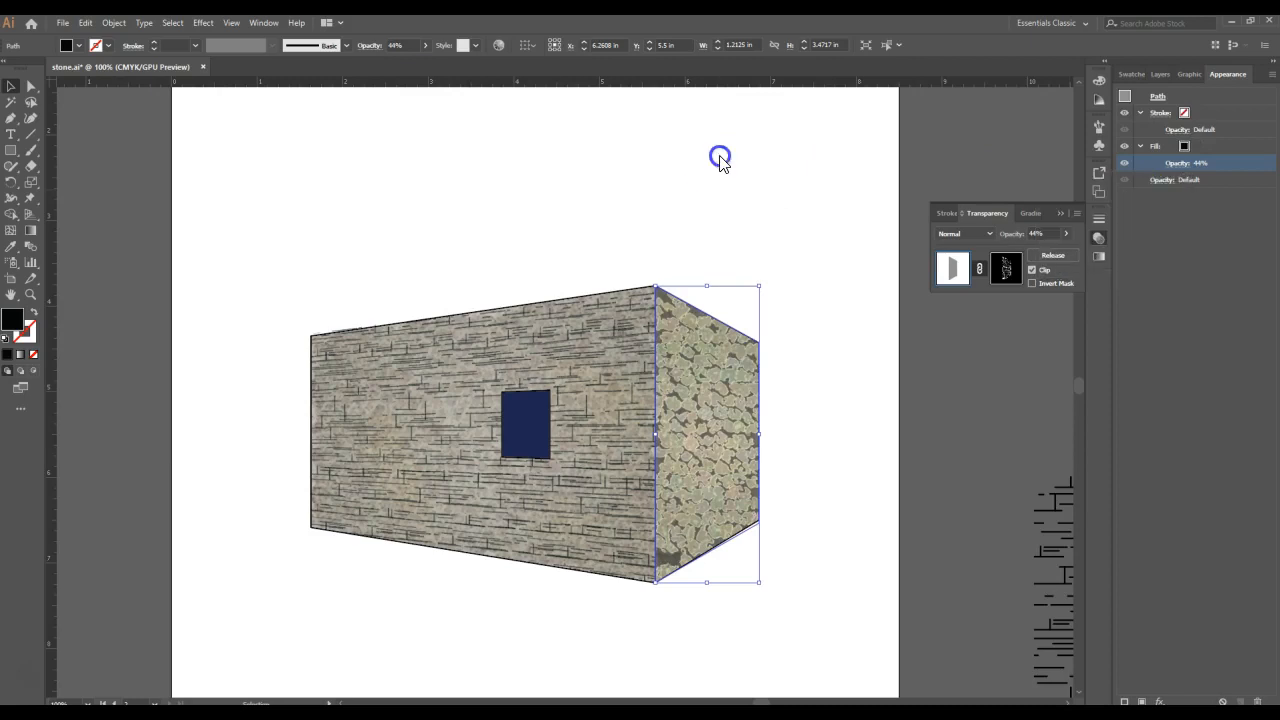
click(717, 151)
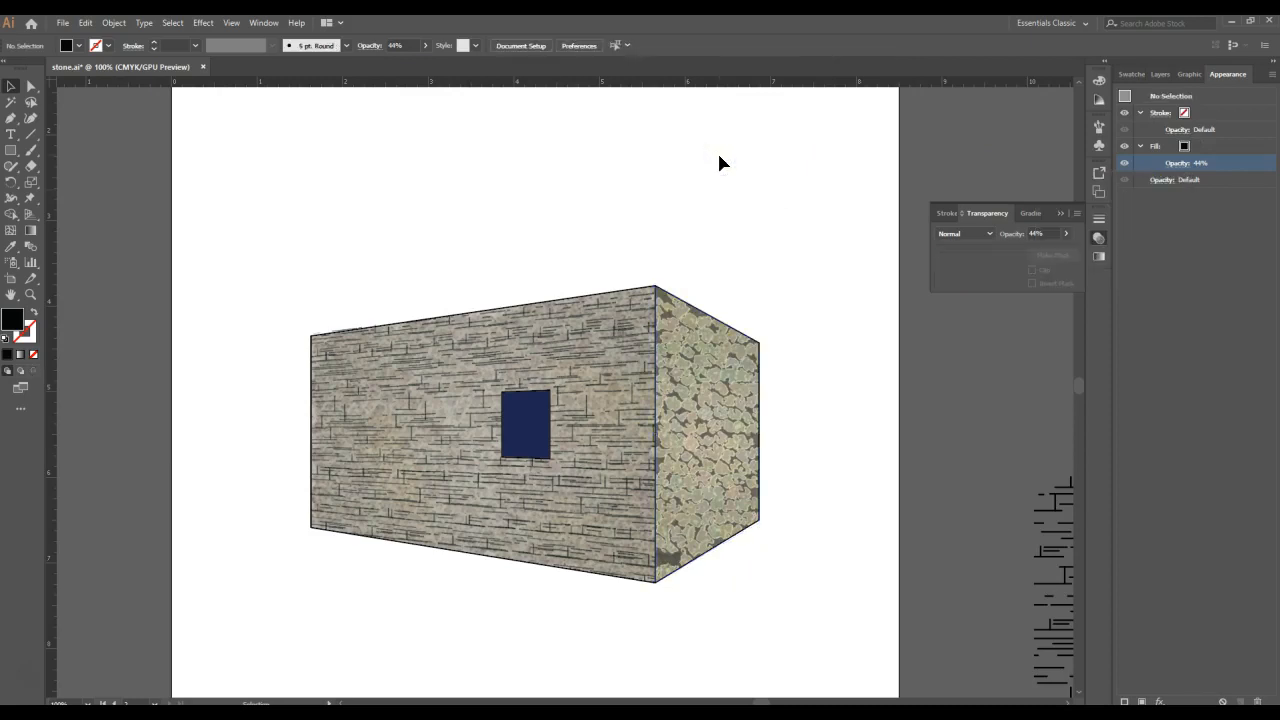